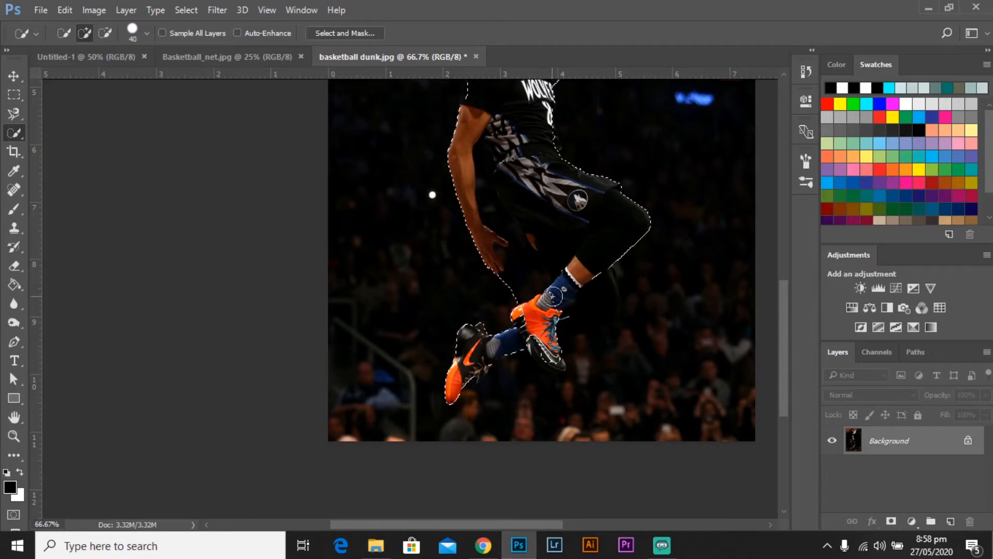
{"action": "key", "text": "ctrl+a"}
{"action": "key", "text": "ctrl+z"}
{"action": "key", "text": "["}
{"action": "left_click", "coordinate": [557, 299], "text": "alt"}
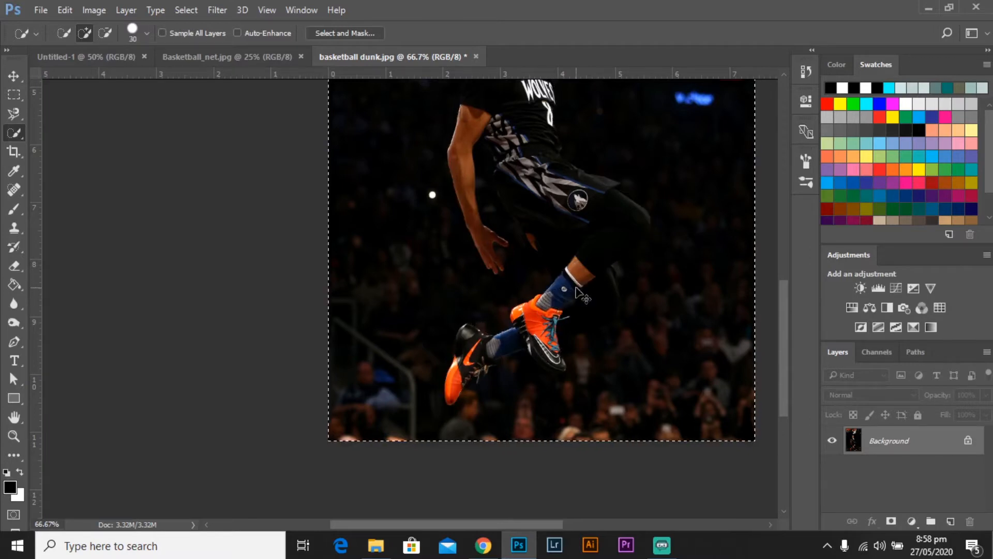
{"action": "left_click_drag", "start_coordinate": [541, 354], "coordinate": [541, 345]}
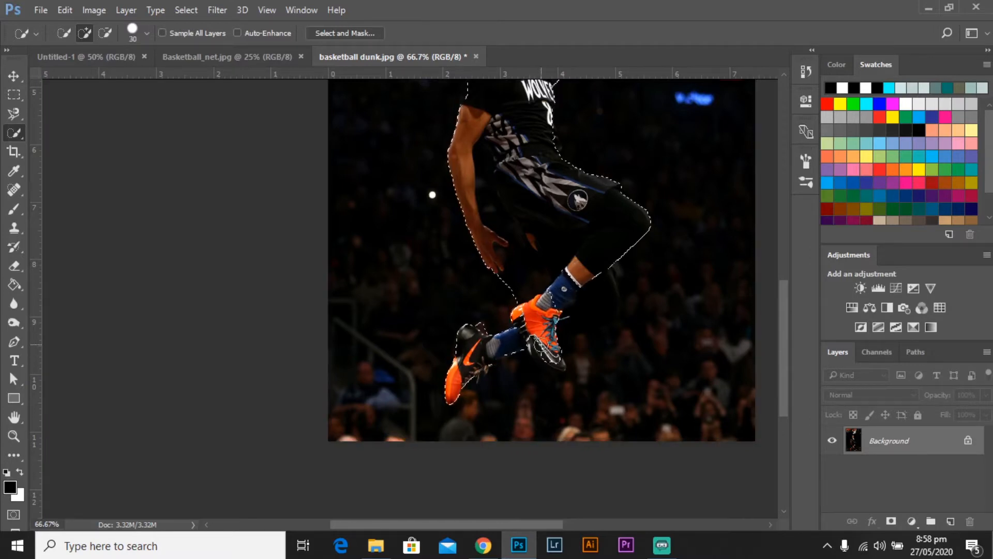
Refine the rear shoe's selection with a size 9 Quick Selection brush, excluding the background above it and including the dark heel collar
{"action": "key", "text": "ctrl+plus"}
{"action": "key", "text": "ctrl+plus"}
{"action": "key", "text": "ctrl+plus"}
{"action": "key", "text": "ctrl+plus"}
{"action": "key", "text": "ctrl+plus"}
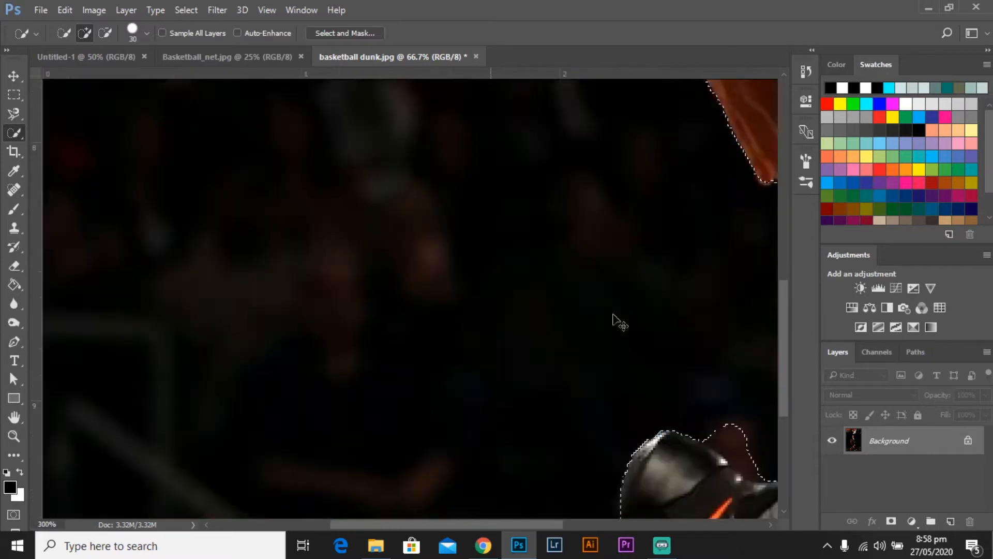
{"action": "mouse_move", "coordinate": [548, 340]}
{"action": "left_mouse_down"}
{"action": "mouse_move", "coordinate": [401, 297]}
{"action": "mouse_move", "coordinate": [502, 224]}
{"action": "mouse_move", "coordinate": [510, 280]}
{"action": "mouse_move", "coordinate": [556, 254]}
{"action": "mouse_move", "coordinate": [546, 334]}
{"action": "mouse_move", "coordinate": [624, 317]}
{"action": "mouse_move", "coordinate": [640, 282]}
{"action": "mouse_move", "coordinate": [594, 396]}
{"action": "mouse_move", "coordinate": [399, 224]}
{"action": "left_mouse_up"}
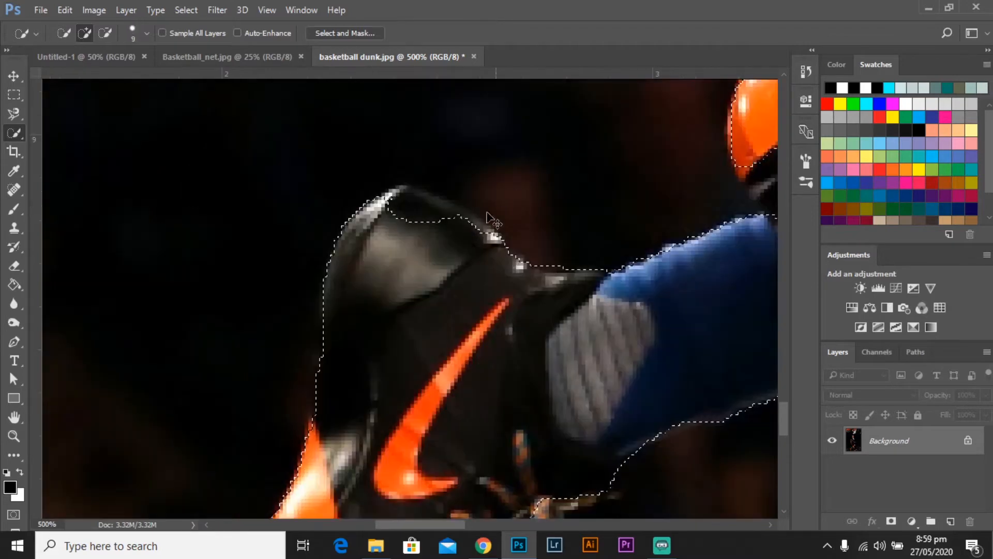
{"action": "left_click_drag", "start_coordinate": [551, 295], "coordinate": [300, 218]}
{"action": "left_click_drag", "start_coordinate": [476, 228], "coordinate": [550, 126]}
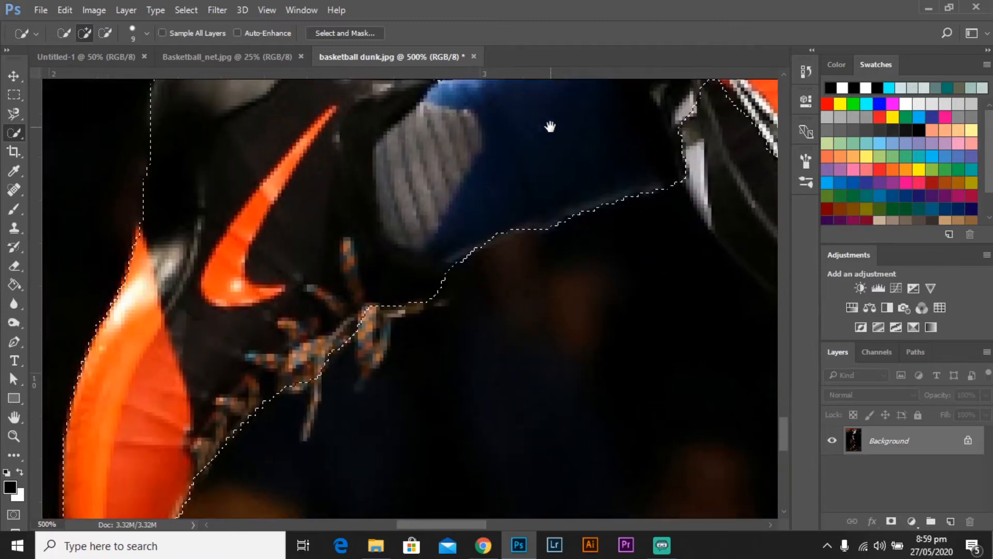
Extend the quick selection over the dark side of the front shoe, between its white swoosh and the heel
{"action": "left_click_drag", "start_coordinate": [526, 200], "coordinate": [314, 368]}
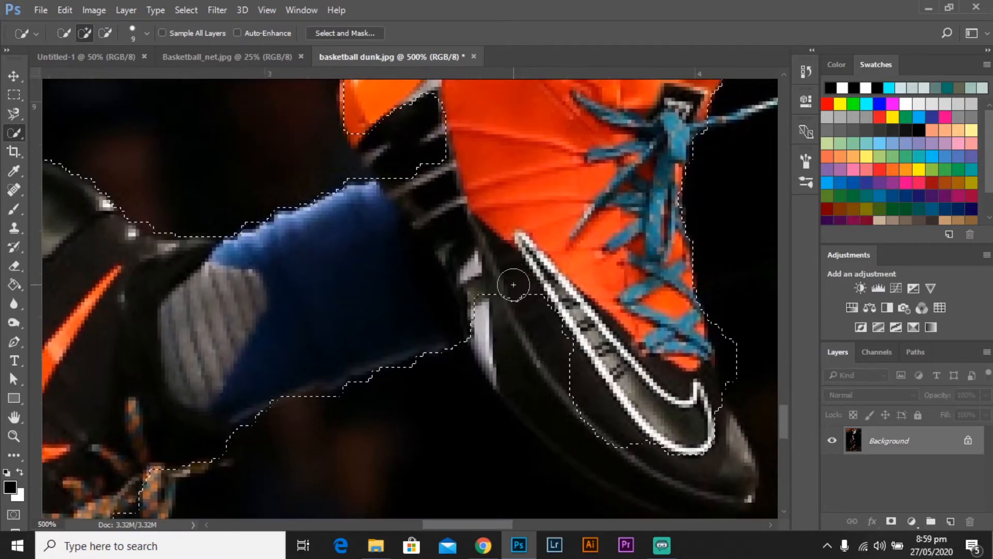
{"action": "left_click_drag", "start_coordinate": [514, 284], "coordinate": [544, 327]}
{"action": "left_click_drag", "start_coordinate": [539, 361], "coordinate": [441, 225]}
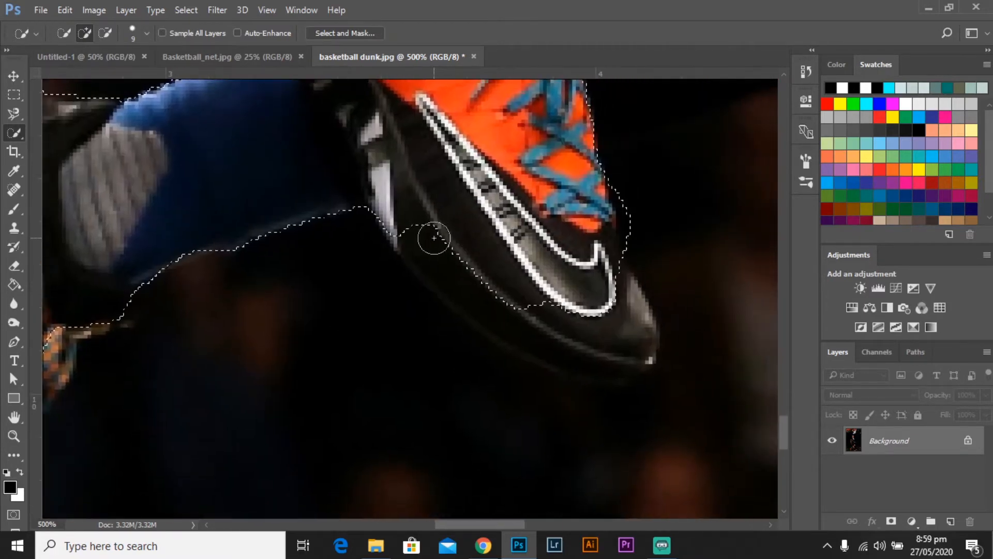
{"action": "left_click", "coordinate": [417, 236]}
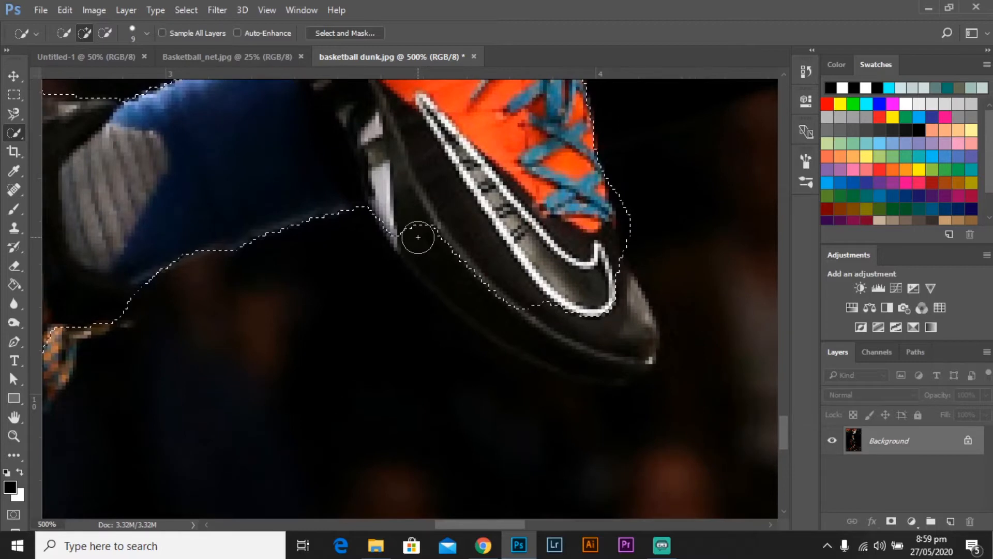
Add the front shoe's black sole and toe to the selection by tracing its outer edge with the Magnetic Lasso in add mode
{"action": "left_click", "coordinate": [17, 115]}
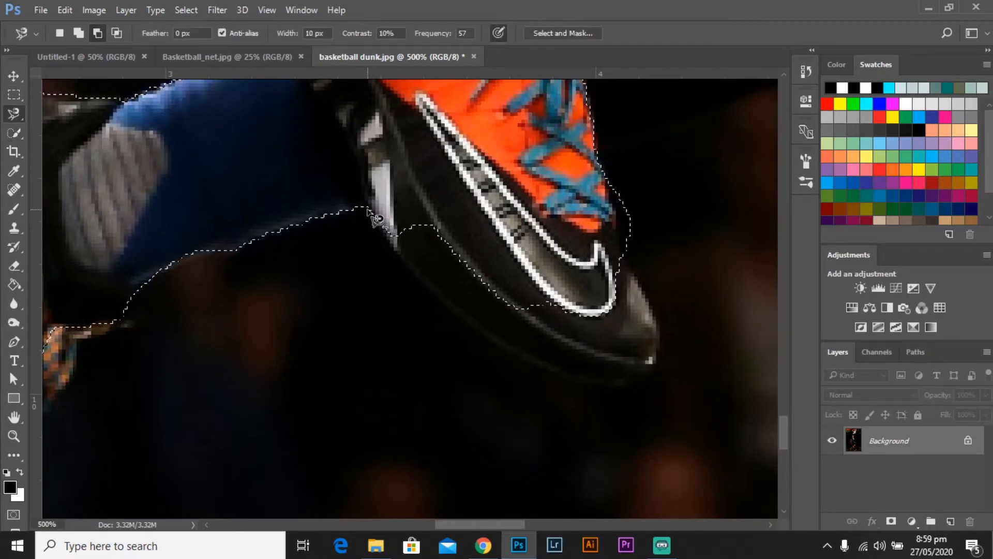
{"action": "left_click", "coordinate": [78, 33]}
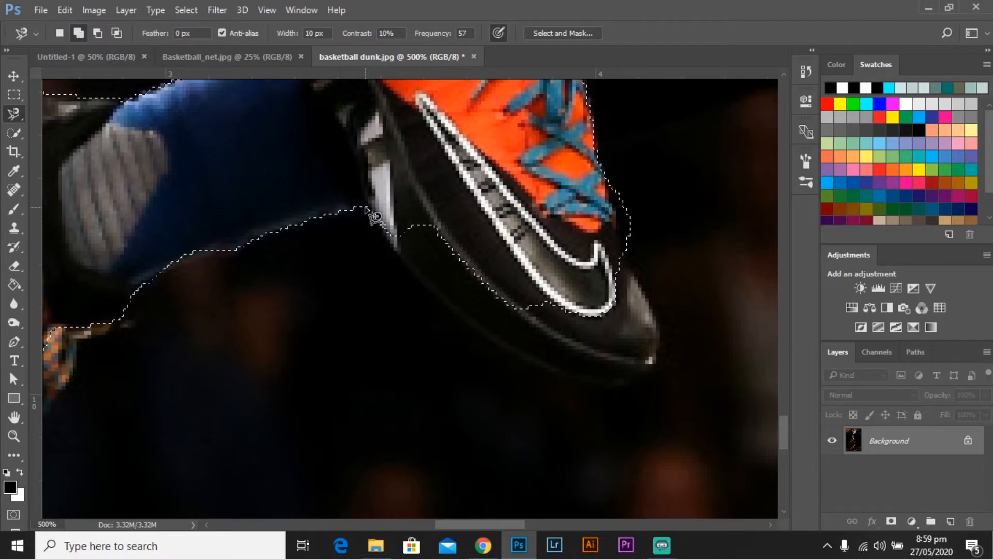
{"action": "left_click", "coordinate": [373, 231]}
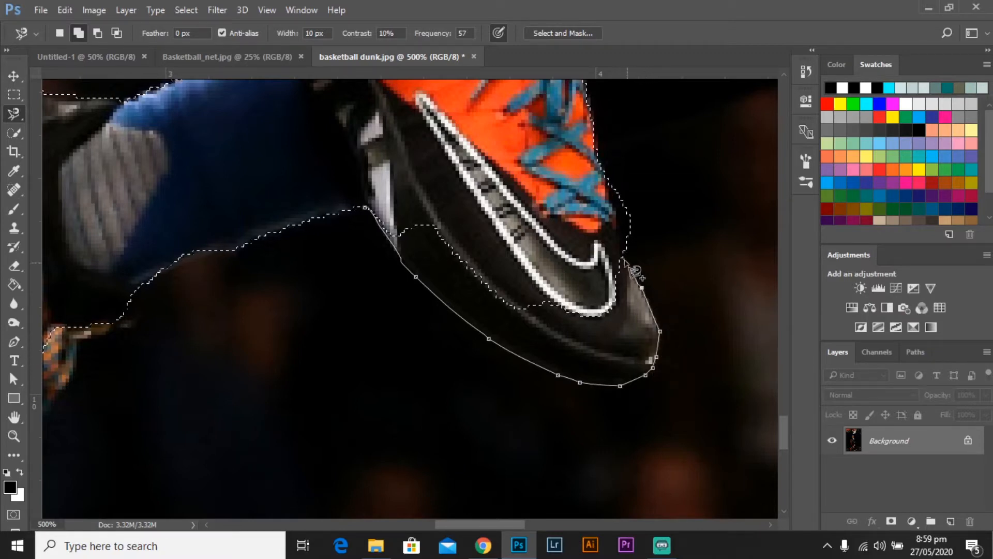
{"action": "double_click", "coordinate": [618, 250]}
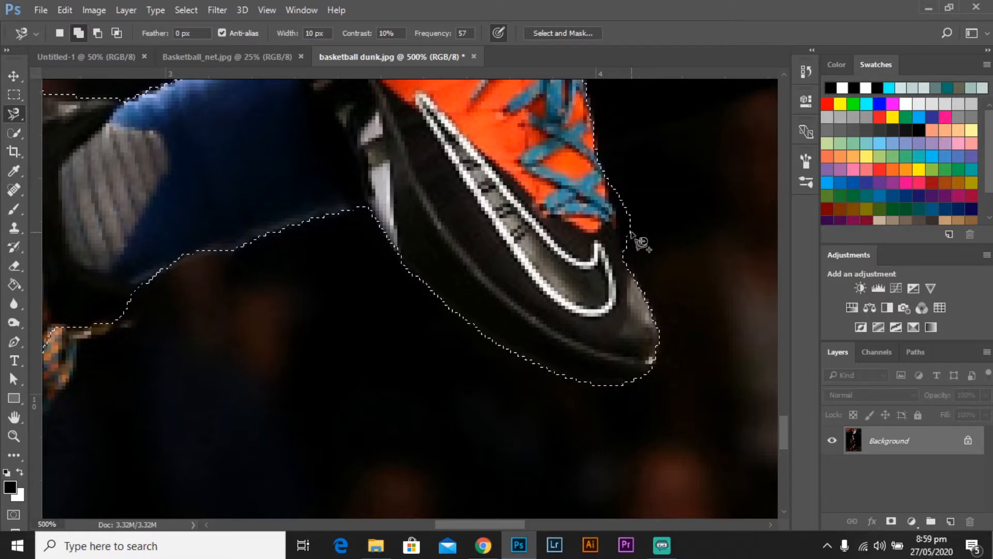
Try to subtract the sliver of background above the front shoe's toe from the selection with the Magnetic Lasso
{"action": "left_click_drag", "start_coordinate": [537, 265], "coordinate": [471, 336]}
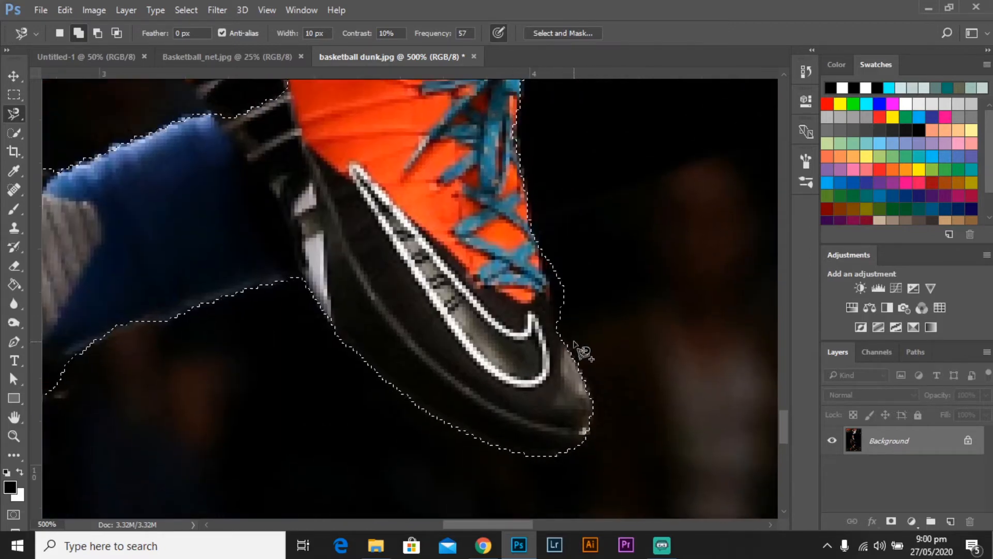
{"action": "key", "text": "alt"}
{"action": "left_click", "coordinate": [557, 331], "text": "alt"}
{"action": "double_click", "coordinate": [585, 315]}
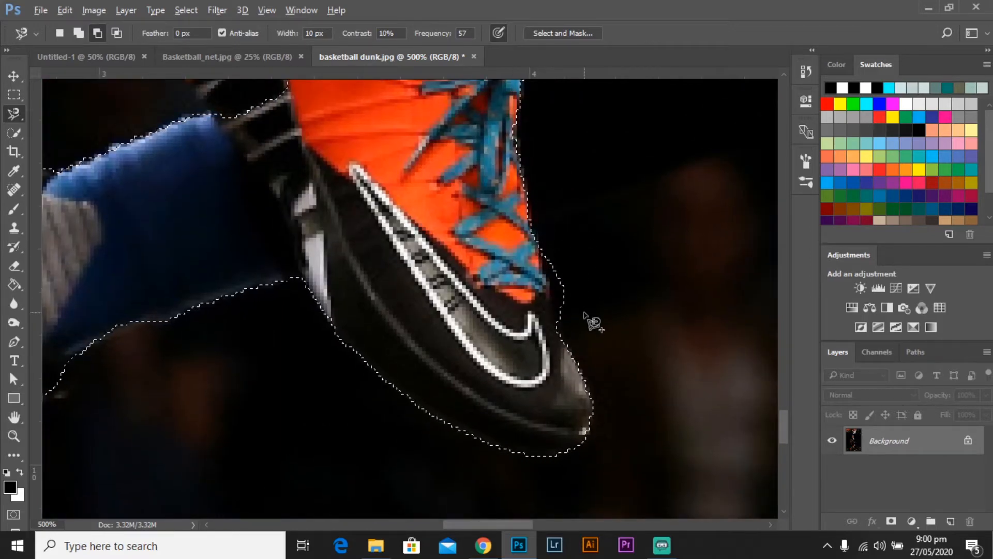
{"action": "left_click_drag", "start_coordinate": [501, 236], "coordinate": [336, 446]}
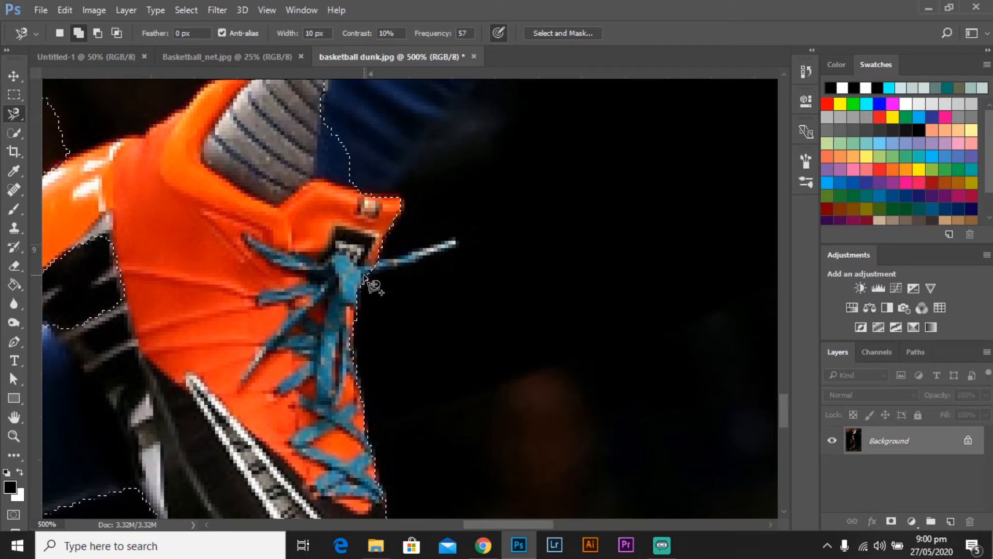
{"action": "left_click", "coordinate": [360, 273]}
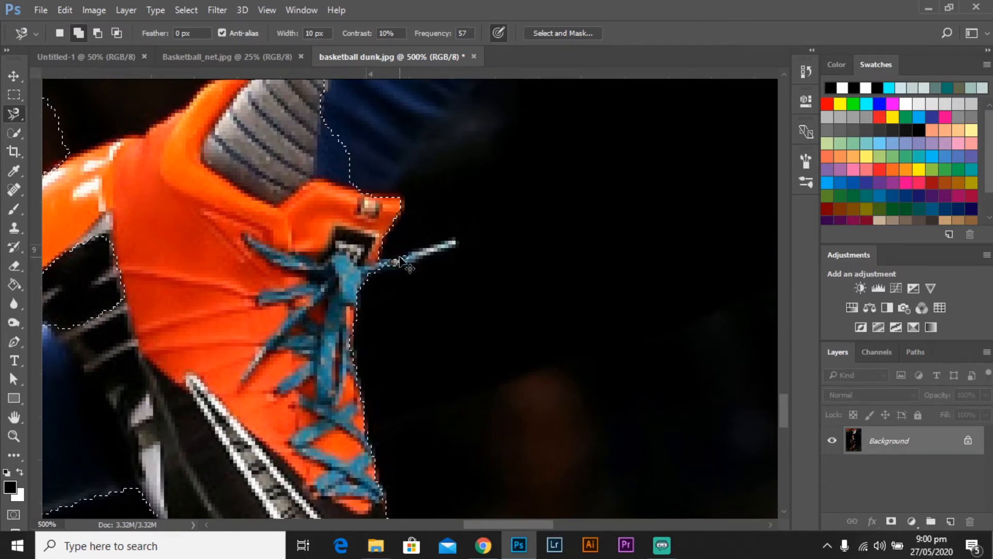
{"action": "key", "text": "Escape"}
Add the front foot's blue sock to the selection, tracing from the shoe tongue to the white band with the Magnetic Lasso
{"action": "left_click_drag", "start_coordinate": [465, 193], "coordinate": [486, 305]}
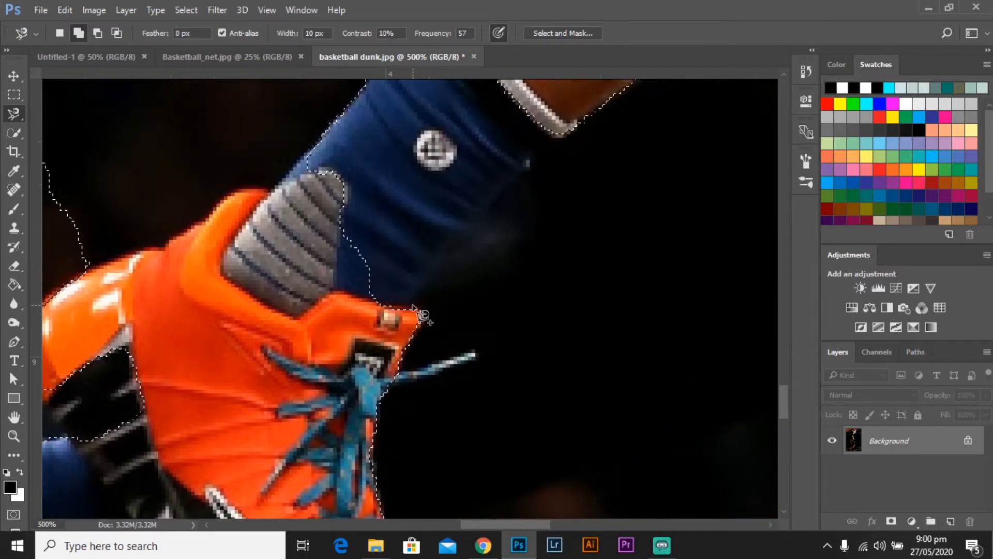
{"action": "left_click", "coordinate": [407, 307]}
{"action": "left_click", "coordinate": [588, 120]}
{"action": "left_click_drag", "start_coordinate": [589, 120], "coordinate": [651, 235]}
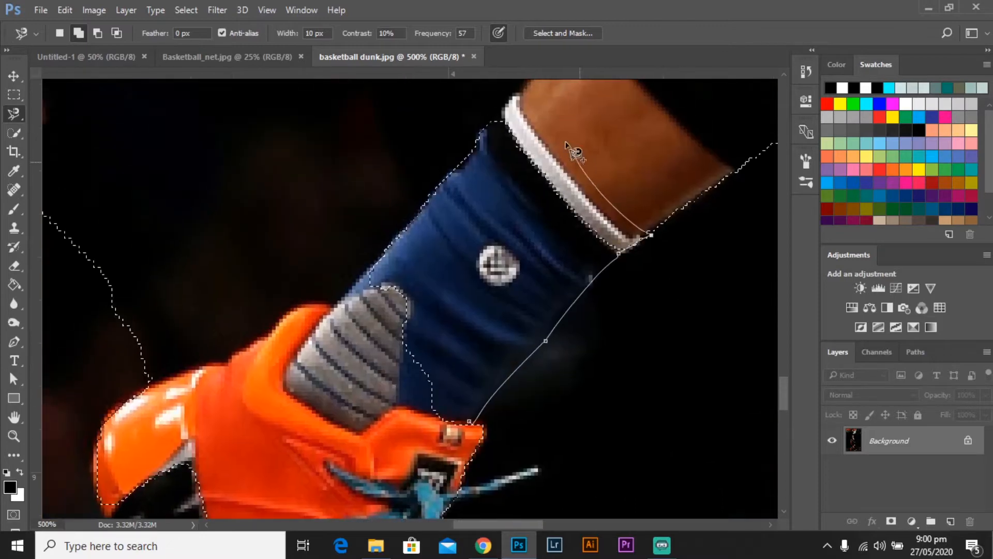
{"action": "mouse_move", "coordinate": [517, 120]}
{"action": "left_mouse_down"}
{"action": "mouse_move", "coordinate": [477, 129]}
{"action": "mouse_move", "coordinate": [376, 251]}
{"action": "mouse_move", "coordinate": [364, 284]}
{"action": "mouse_move", "coordinate": [419, 417]}
{"action": "mouse_move", "coordinate": [482, 432]}
{"action": "left_mouse_up"}
{"action": "left_click", "coordinate": [469, 422]}
{"action": "left_click_drag", "start_coordinate": [566, 310], "coordinate": [523, 326]}
Add the dark area behind the front leg to the selection, tracing from below the knee down to the front shoe's laces
{"action": "mouse_move", "coordinate": [620, 362]}
{"action": "left_mouse_down"}
{"action": "mouse_move", "coordinate": [381, 284]}
{"action": "mouse_move", "coordinate": [248, 409]}
{"action": "left_mouse_up"}
{"action": "left_click", "coordinate": [288, 231]}
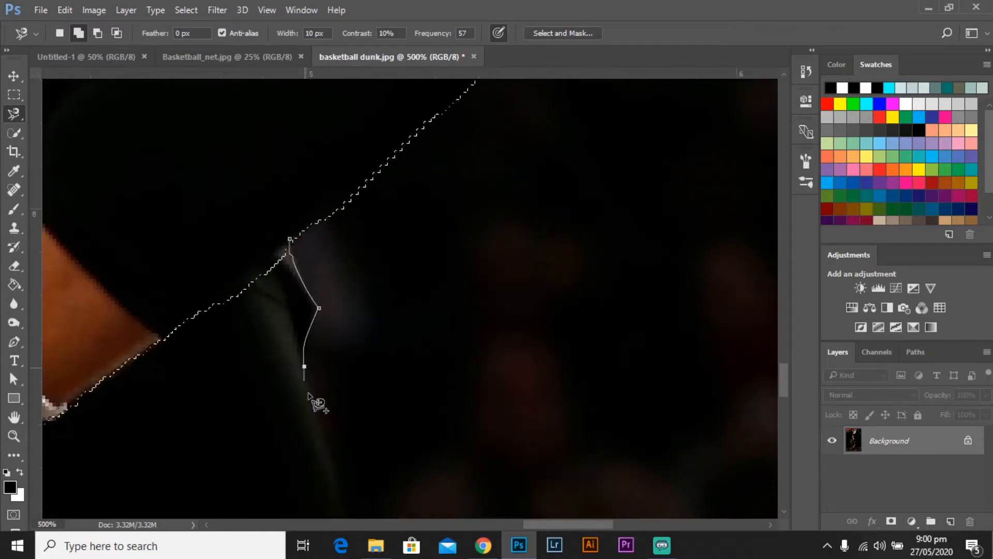
{"action": "left_click_drag", "start_coordinate": [317, 405], "coordinate": [313, 230]}
{"action": "left_click_drag", "start_coordinate": [393, 328], "coordinate": [572, 168]}
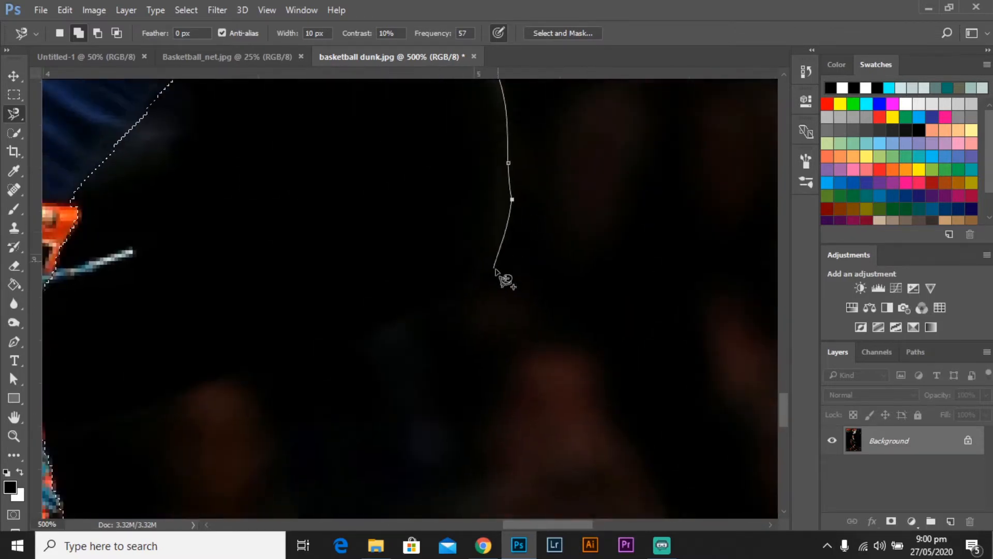
{"action": "left_click_drag", "start_coordinate": [449, 305], "coordinate": [614, 225]}
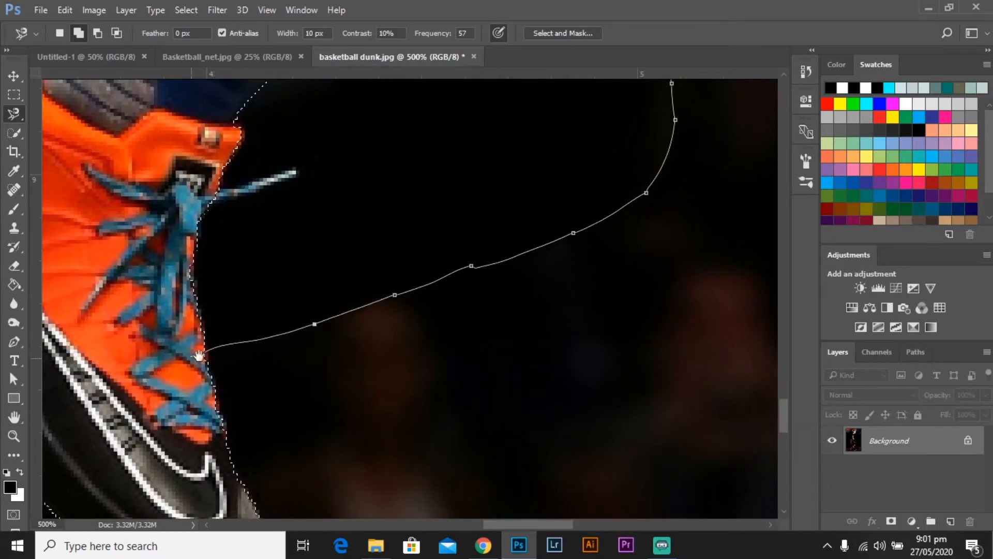
{"action": "left_click_drag", "start_coordinate": [196, 356], "coordinate": [604, 222]}
{"action": "double_click", "coordinate": [561, 232]}
{"action": "left_click_drag", "start_coordinate": [477, 268], "coordinate": [334, 350]}
{"action": "mouse_move", "coordinate": [589, 88]}
{"action": "left_mouse_down"}
{"action": "mouse_move", "coordinate": [333, 290]}
{"action": "mouse_move", "coordinate": [368, 276]}
{"action": "left_mouse_up"}
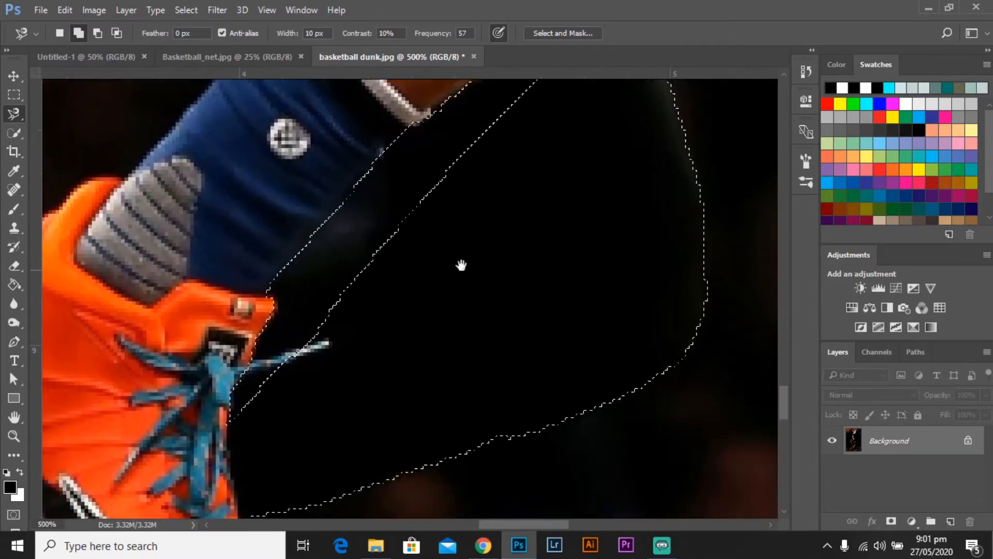
Fill the unselected strip between the blue sock and the dark area behind the leg using the Magnetic Lasso
{"action": "mouse_move", "coordinate": [515, 214]}
{"action": "left_mouse_down"}
{"action": "mouse_move", "coordinate": [364, 311]}
{"action": "mouse_move", "coordinate": [447, 239]}
{"action": "left_mouse_up"}
{"action": "left_click", "coordinate": [148, 459]}
{"action": "left_click_drag", "start_coordinate": [250, 222], "coordinate": [135, 377]}
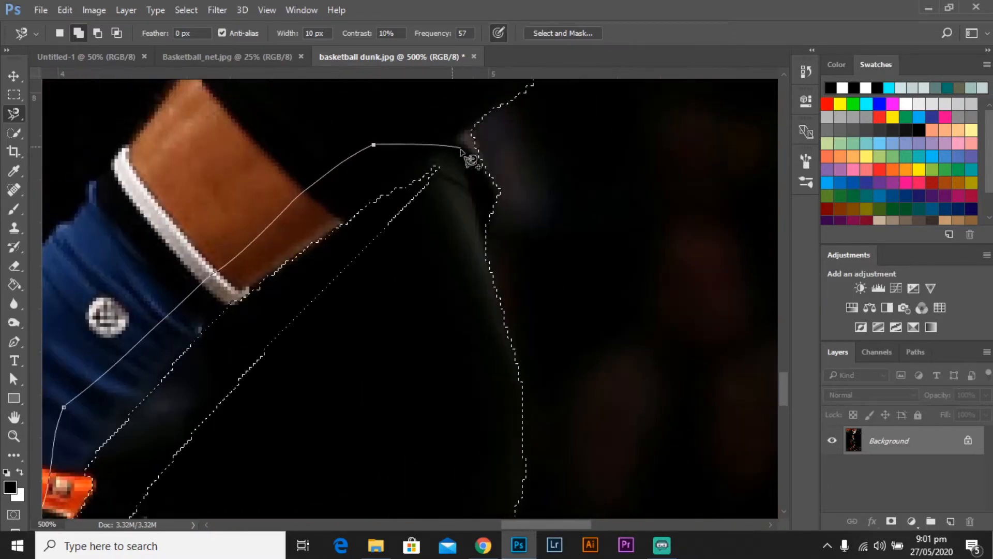
{"action": "left_click_drag", "start_coordinate": [380, 282], "coordinate": [507, 122]}
{"action": "left_click", "coordinate": [165, 456]}
Add the small notch where the shorts' hem meets the thigh to the selection
{"action": "mouse_move", "coordinate": [348, 88]}
{"action": "left_mouse_down"}
{"action": "mouse_move", "coordinate": [308, 348]}
{"action": "mouse_move", "coordinate": [210, 215]}
{"action": "left_mouse_up"}
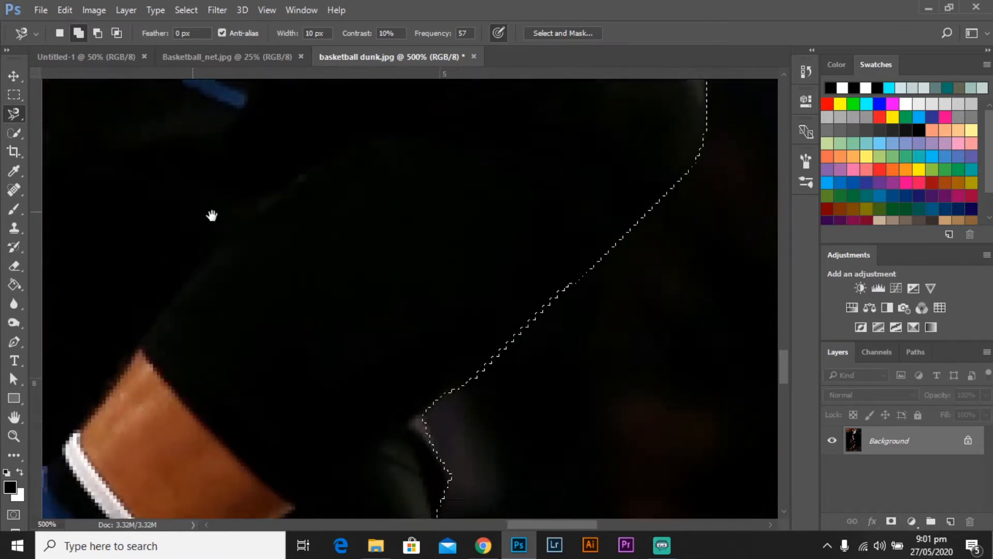
{"action": "mouse_move", "coordinate": [233, 85]}
{"action": "left_mouse_down"}
{"action": "mouse_move", "coordinate": [512, 359]}
{"action": "mouse_move", "coordinate": [439, 306]}
{"action": "left_mouse_up"}
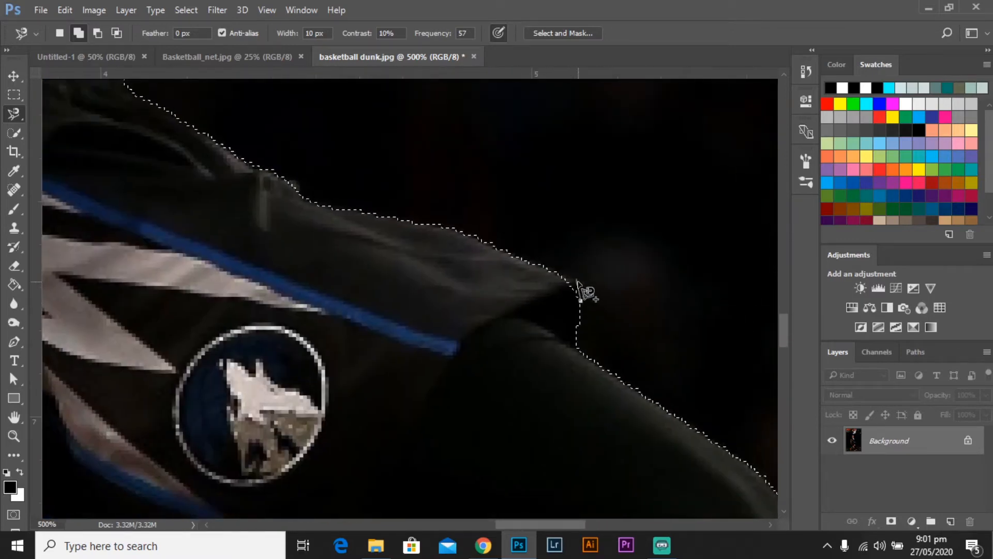
{"action": "left_click", "coordinate": [580, 280]}
{"action": "double_click", "coordinate": [557, 322]}
Add the jersey's bulging folds at the front of the waist, below the number, to the selection
{"action": "mouse_move", "coordinate": [362, 243]}
{"action": "left_mouse_down"}
{"action": "mouse_move", "coordinate": [514, 311]}
{"action": "mouse_move", "coordinate": [560, 477]}
{"action": "left_mouse_up"}
{"action": "left_click", "coordinate": [491, 350]}
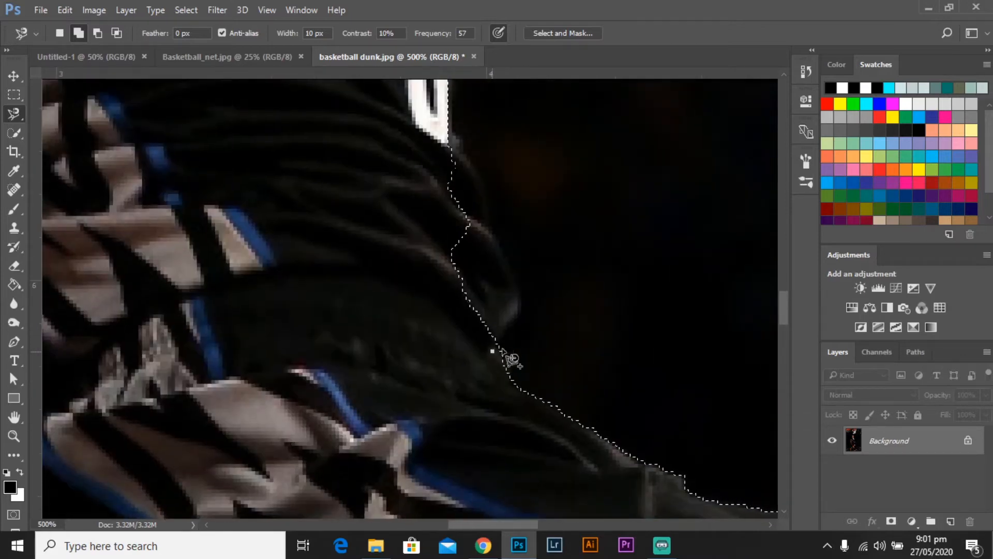
{"action": "left_click_drag", "start_coordinate": [498, 205], "coordinate": [512, 332]}
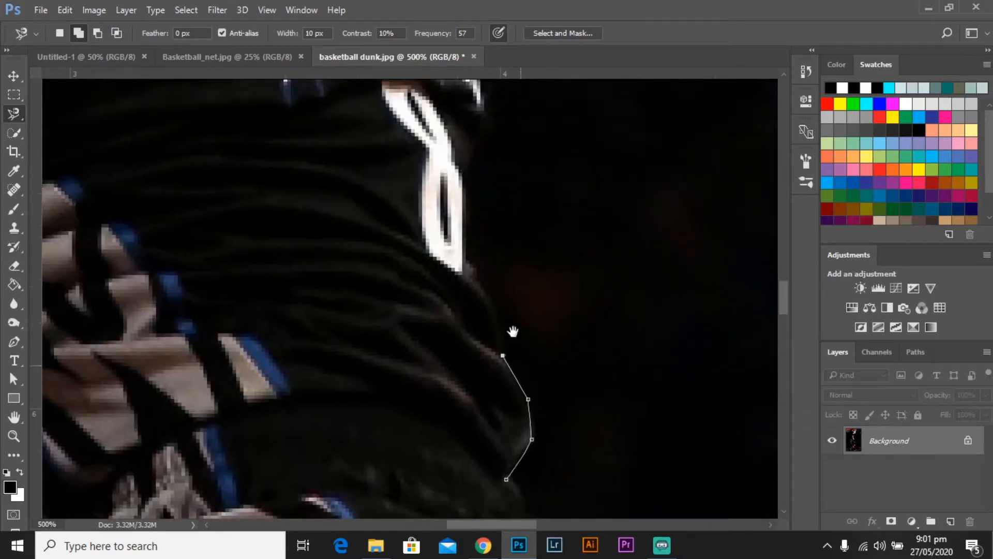
{"action": "double_click", "coordinate": [425, 229]}
{"action": "left_click", "coordinate": [477, 340]}
{"action": "double_click", "coordinate": [393, 352]}
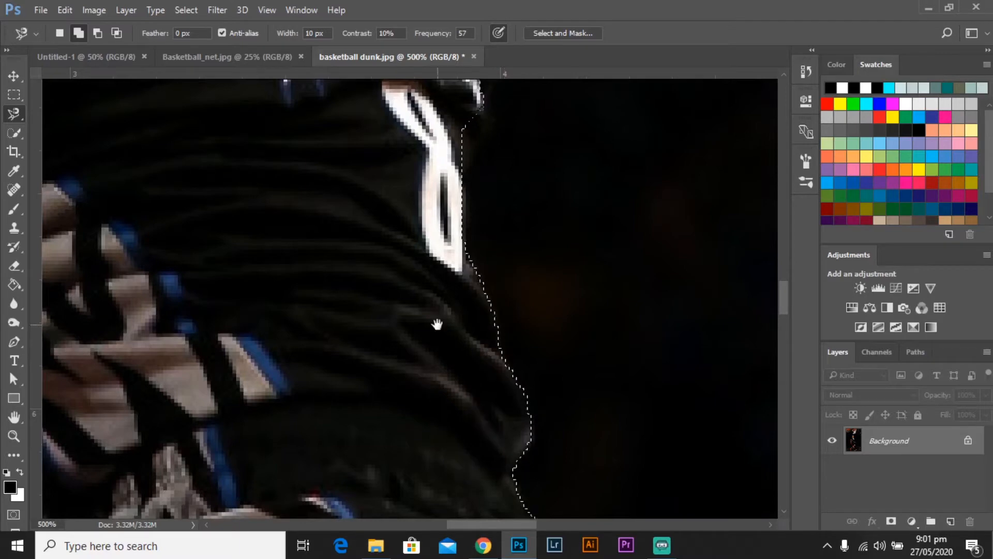
Add the jersey's front edge beside the number and the WOLVES lettering to the selection
{"action": "mouse_move", "coordinate": [437, 323]}
{"action": "left_mouse_down"}
{"action": "mouse_move", "coordinate": [433, 446]}
{"action": "mouse_move", "coordinate": [386, 386]}
{"action": "left_mouse_up"}
{"action": "left_click", "coordinate": [408, 358]}
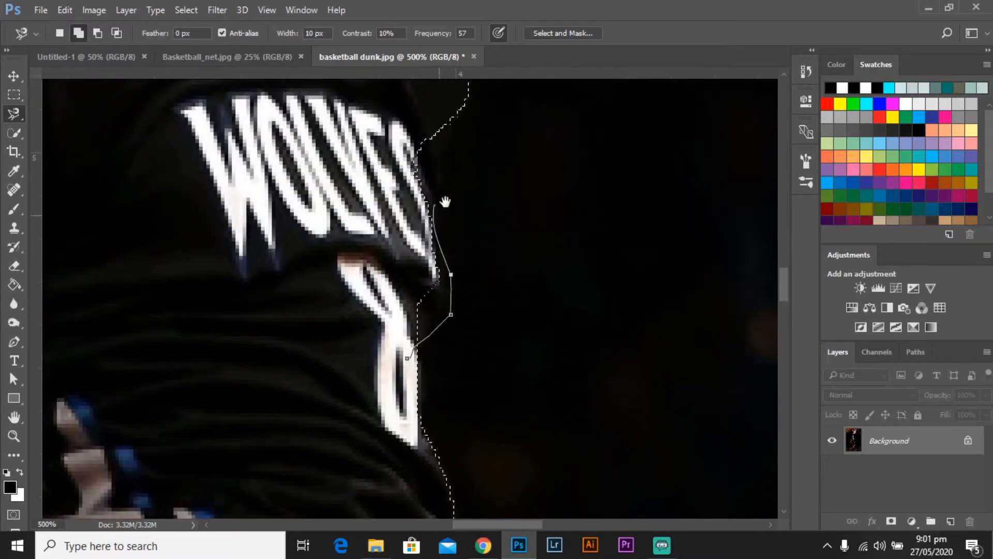
{"action": "mouse_move", "coordinate": [443, 200]}
{"action": "left_mouse_down"}
{"action": "mouse_move", "coordinate": [404, 345]}
{"action": "mouse_move", "coordinate": [376, 260]}
{"action": "left_mouse_up"}
{"action": "double_click", "coordinate": [410, 221]}
{"action": "left_click", "coordinate": [406, 225]}
{"action": "double_click", "coordinate": [375, 263]}
Smooth the selection at the chest by adding the notch between the shoulder and the WOLVES lettering
{"action": "mouse_move", "coordinate": [327, 201]}
{"action": "left_mouse_down"}
{"action": "mouse_move", "coordinate": [457, 228]}
{"action": "mouse_move", "coordinate": [483, 319]}
{"action": "left_mouse_up"}
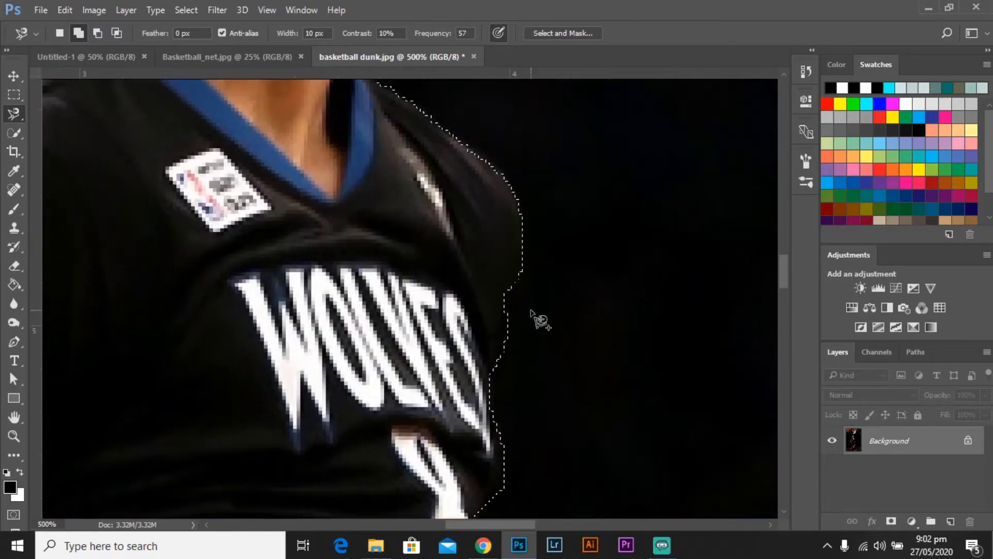
{"action": "left_click", "coordinate": [490, 381]}
{"action": "double_click", "coordinate": [526, 226]}
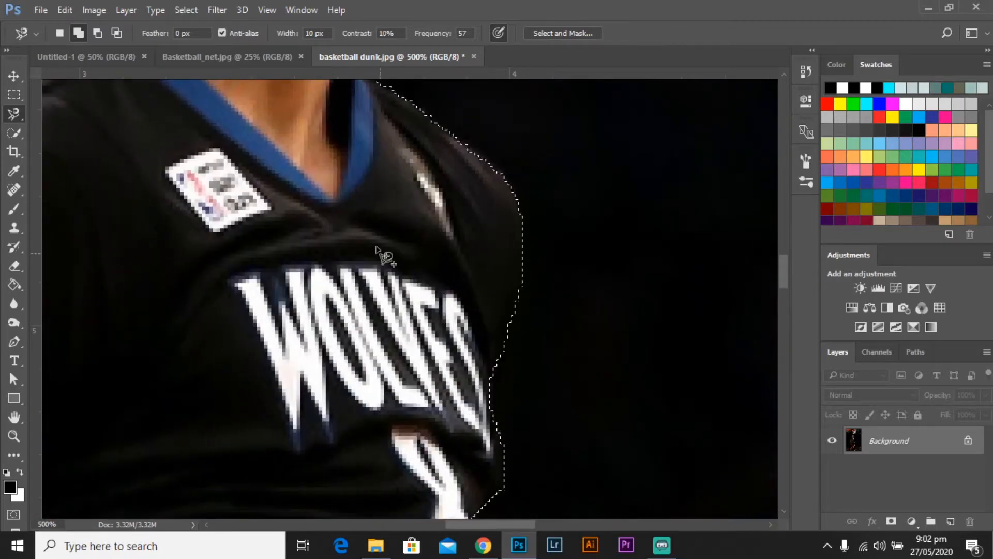
Add the small missing notch along the player's jawline to the selection
{"action": "left_click_drag", "start_coordinate": [349, 215], "coordinate": [438, 444]}
{"action": "mouse_move", "coordinate": [397, 281]}
{"action": "left_mouse_down"}
{"action": "mouse_move", "coordinate": [388, 455]}
{"action": "mouse_move", "coordinate": [299, 521]}
{"action": "left_mouse_up"}
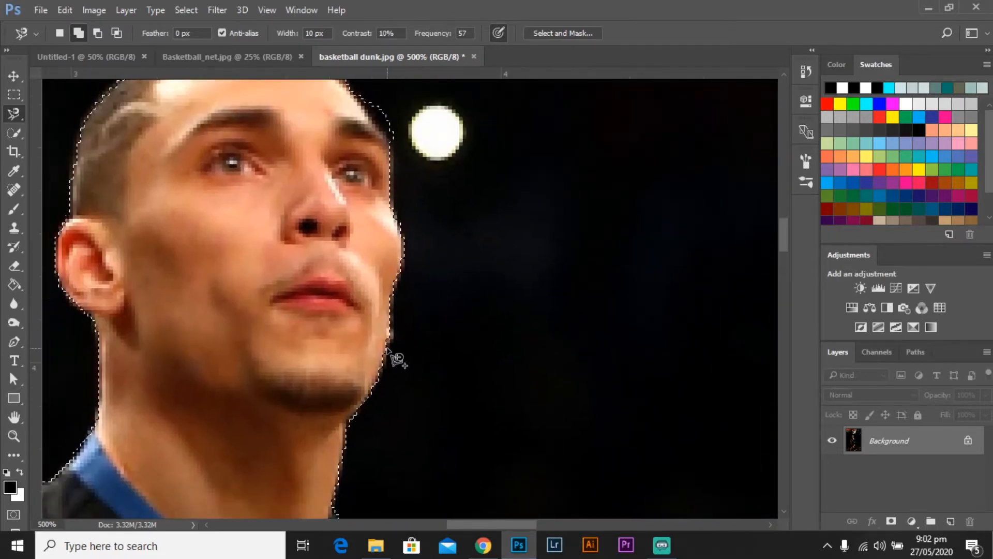
{"action": "left_click", "coordinate": [387, 346]}
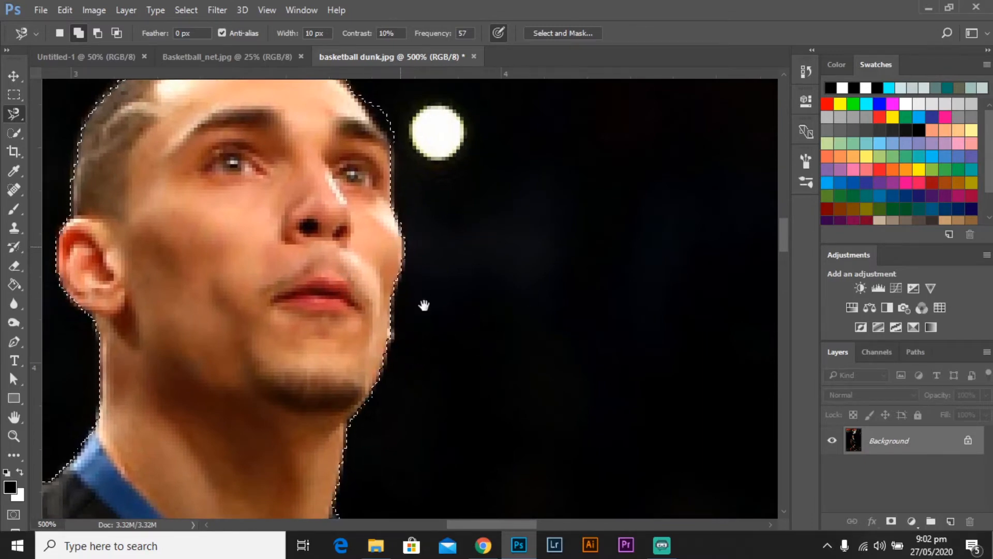
Subtract the sliver of background beside the player's forehead and eyebrow from the selection with the Magnetic Lasso
{"action": "left_click_drag", "start_coordinate": [424, 304], "coordinate": [460, 397]}
{"action": "left_click", "coordinate": [430, 240], "text": "alt"}
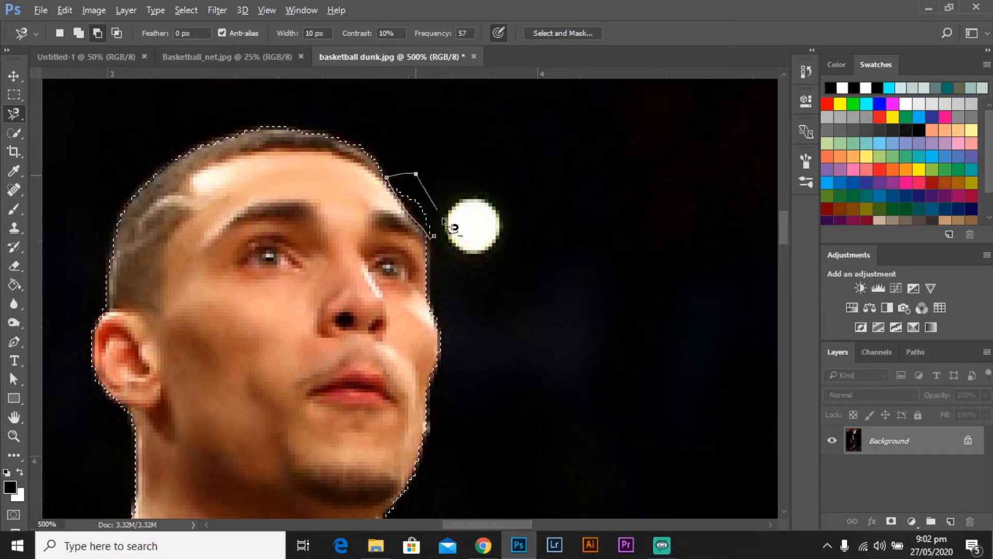
{"action": "left_click", "coordinate": [430, 239]}
{"action": "left_click_drag", "start_coordinate": [494, 235], "coordinate": [597, 274]}
{"action": "left_click_drag", "start_coordinate": [205, 509], "coordinate": [435, 248]}
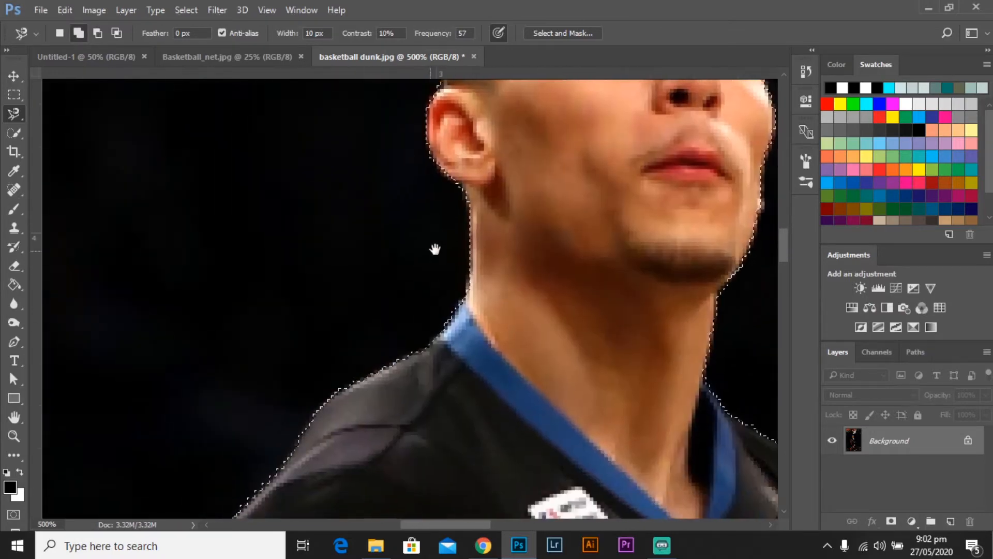
Add the missing black striped section of sole beneath the orange shoe's heel to the selection with the Magnetic Lasso
{"action": "left_click_drag", "start_coordinate": [492, 343], "coordinate": [457, 193]}
{"action": "mouse_move", "coordinate": [205, 480]}
{"action": "left_mouse_down"}
{"action": "mouse_move", "coordinate": [428, 246]}
{"action": "mouse_move", "coordinate": [500, 113]}
{"action": "left_mouse_up"}
{"action": "double_click", "coordinate": [458, 258]}
{"action": "left_click_drag", "start_coordinate": [321, 444], "coordinate": [305, 103]}
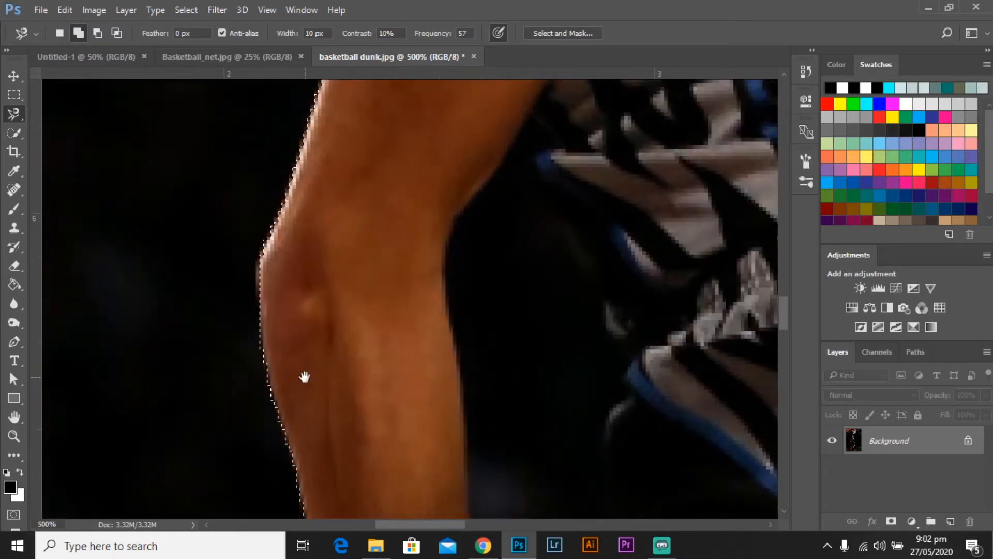
{"action": "left_click_drag", "start_coordinate": [304, 377], "coordinate": [331, 109]}
{"action": "left_click_drag", "start_coordinate": [636, 481], "coordinate": [442, 198]}
{"action": "key", "text": "ctrl+minus"}
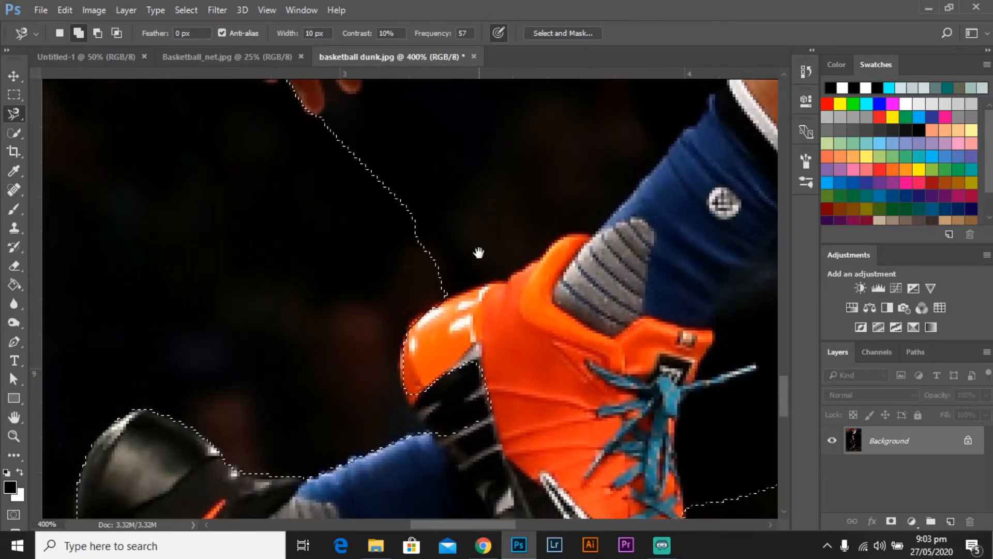
{"action": "left_click_drag", "start_coordinate": [479, 253], "coordinate": [478, 90]}
{"action": "left_click", "coordinate": [406, 170]}
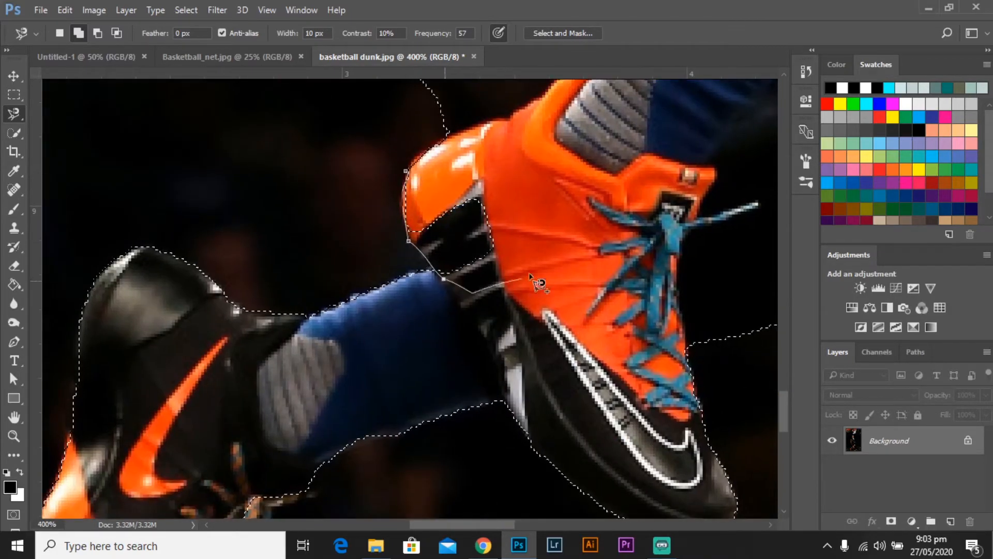
{"action": "double_click", "coordinate": [485, 169]}
{"action": "left_click_drag", "start_coordinate": [496, 307], "coordinate": [600, 156]}
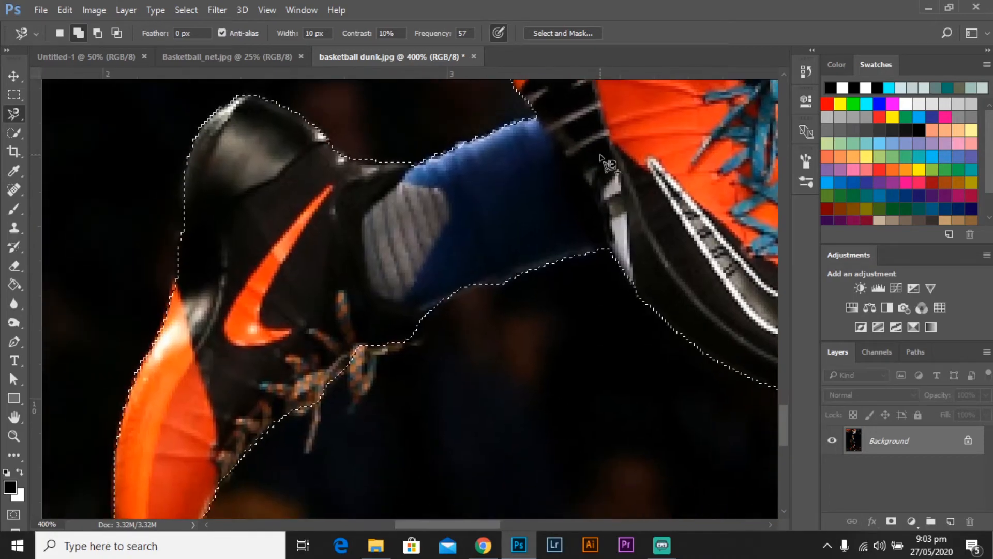
{"action": "key", "text": "ctrl+minus"}
{"action": "key", "text": "ctrl+minus"}
{"action": "key", "text": "ctrl+minus"}
{"action": "key", "text": "ctrl+plus"}
{"action": "key", "text": "ctrl+plus"}
{"action": "left_click_drag", "start_coordinate": [310, 90], "coordinate": [212, 259]}
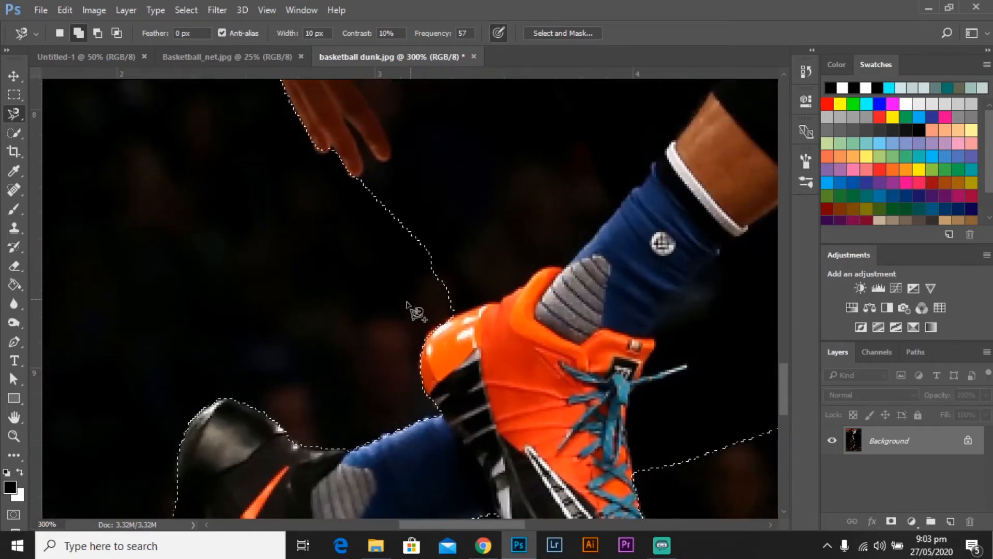
{"action": "left_click", "coordinate": [454, 313], "text": "alt"}
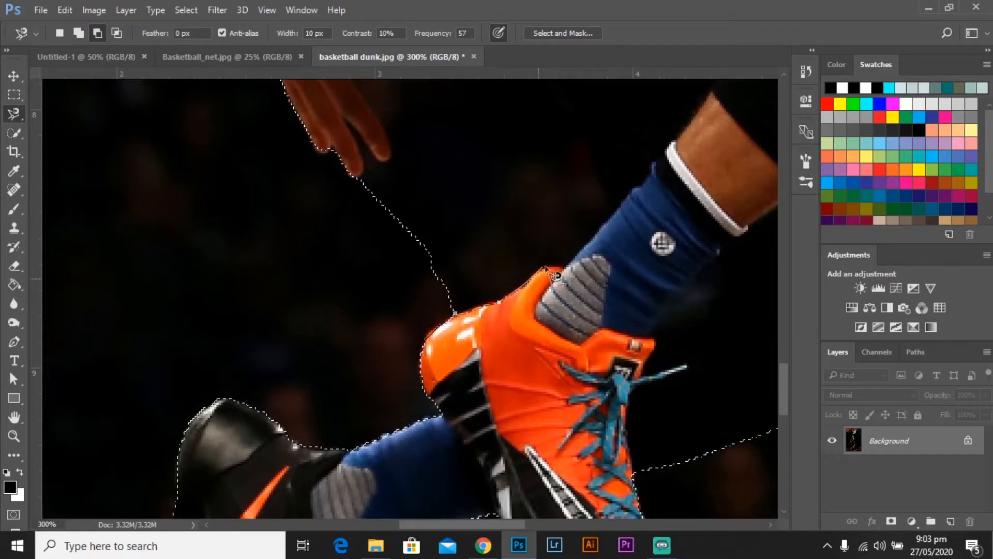
{"action": "left_click", "coordinate": [547, 268]}
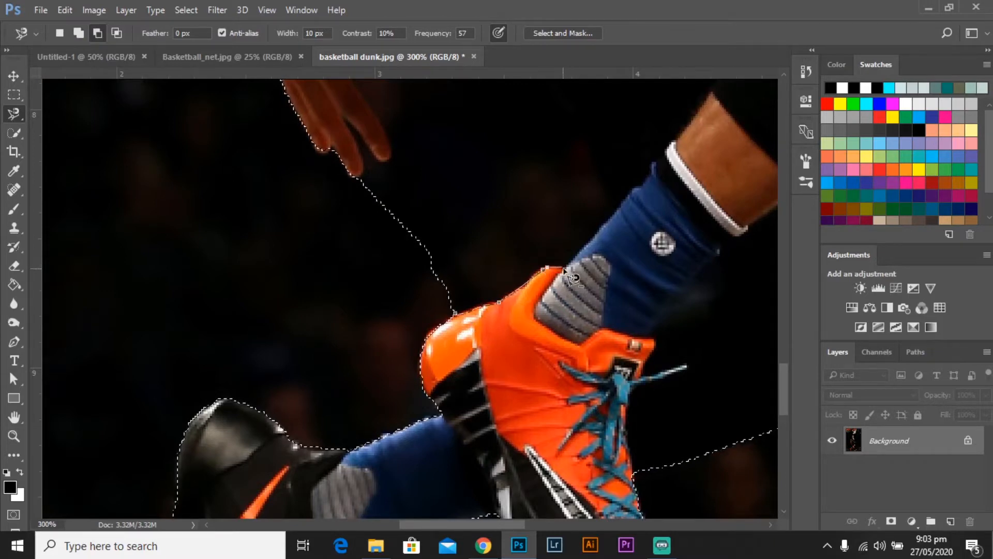
{"action": "left_click_drag", "start_coordinate": [653, 157], "coordinate": [488, 310]}
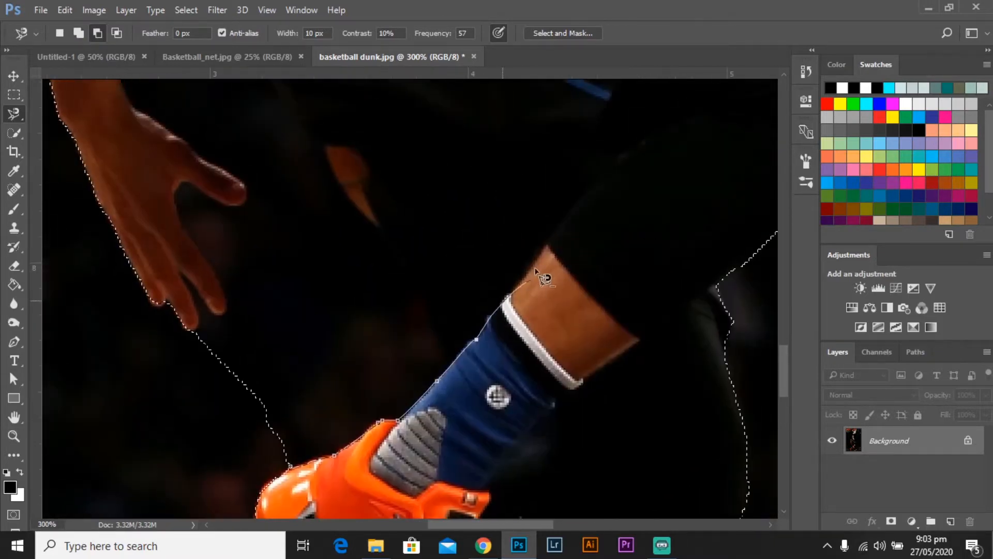
{"action": "key", "text": "Return"}
{"action": "key", "text": "ctrl+z"}
Trace a subtracting Magnetic Lasso path from the orange heel up the blue sock and the shorts' back edge to the inner elbow
{"action": "left_click_drag", "start_coordinate": [552, 344], "coordinate": [619, 246]}
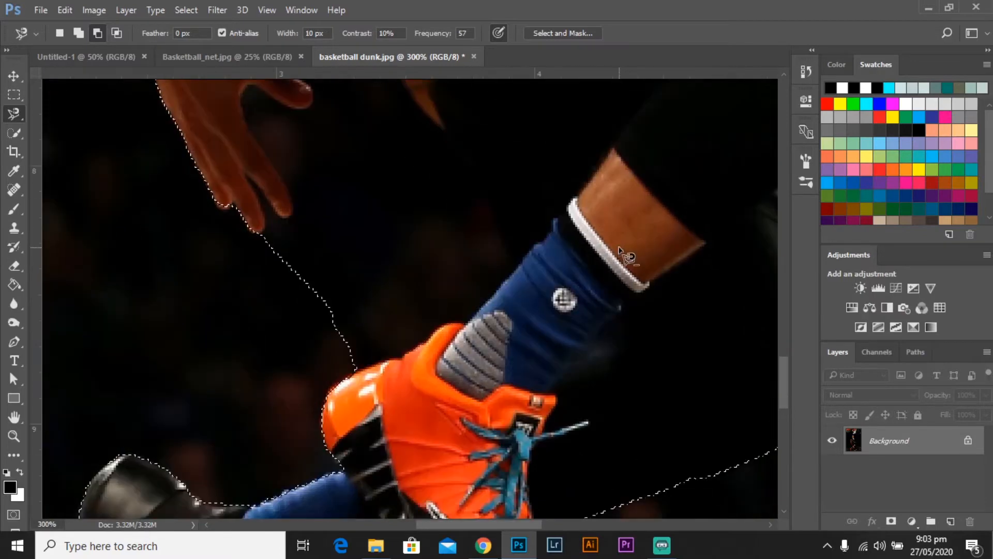
{"action": "left_click", "coordinate": [357, 370]}
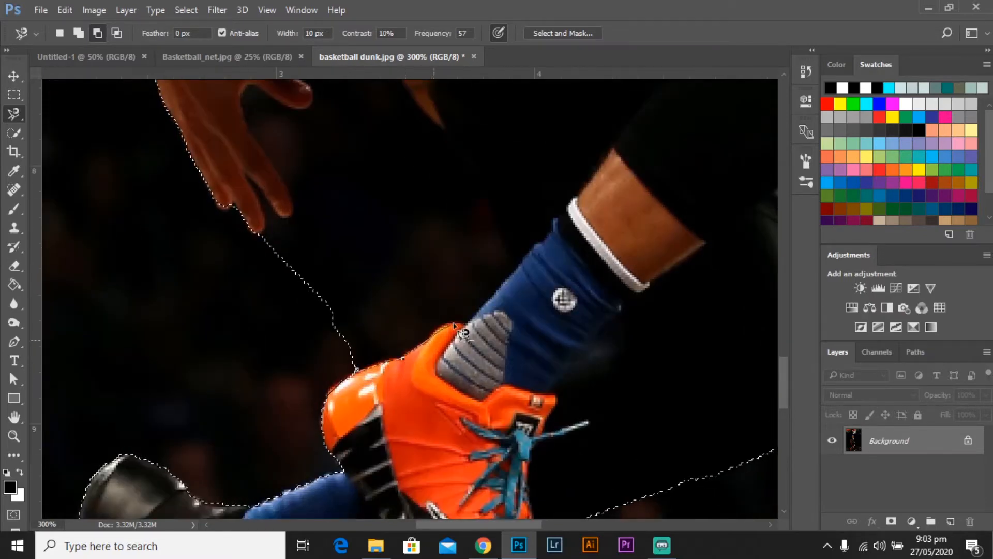
{"action": "left_click", "coordinate": [466, 324]}
{"action": "left_click", "coordinate": [516, 269]}
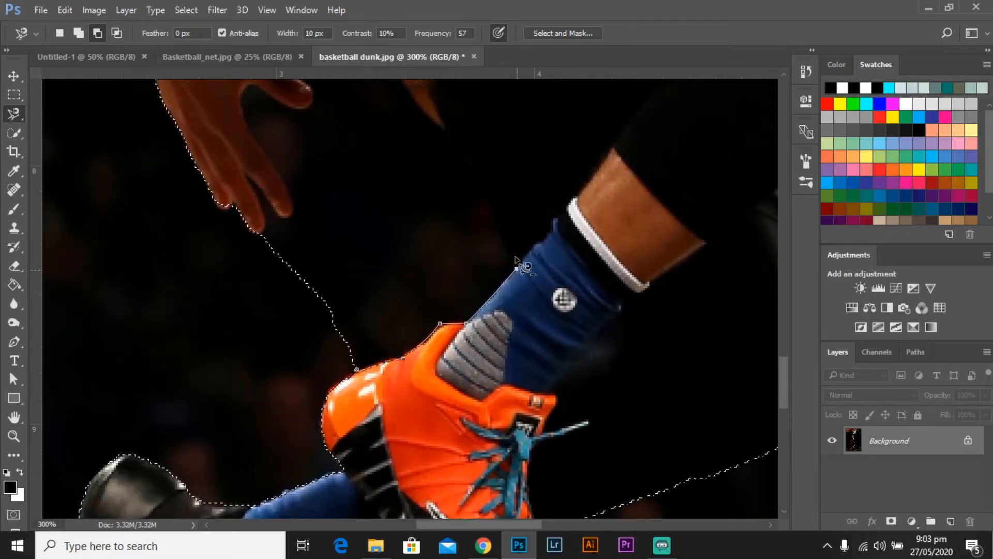
{"action": "left_click_drag", "start_coordinate": [489, 199], "coordinate": [549, 318]}
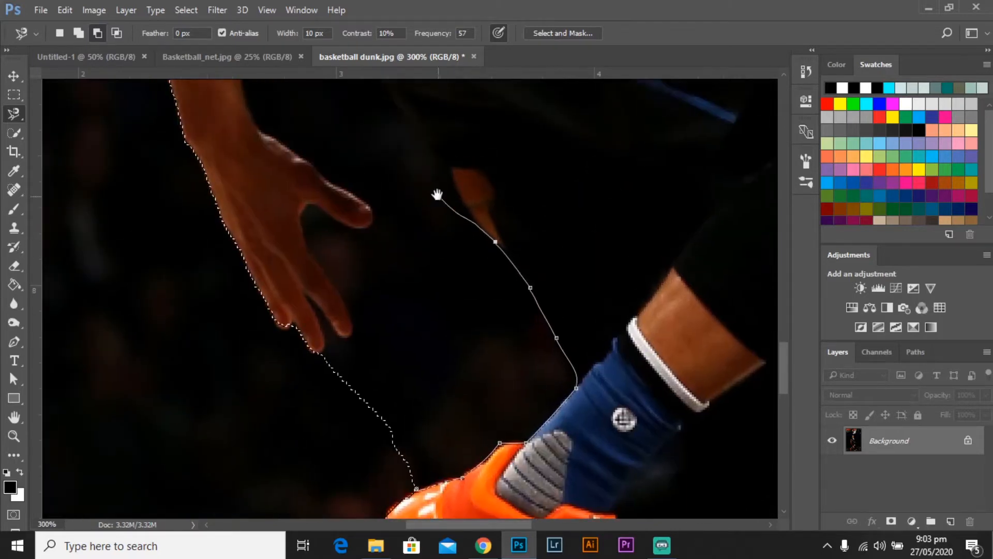
{"action": "left_click_drag", "start_coordinate": [436, 193], "coordinate": [526, 318]}
{"action": "left_click_drag", "start_coordinate": [480, 229], "coordinate": [554, 339]}
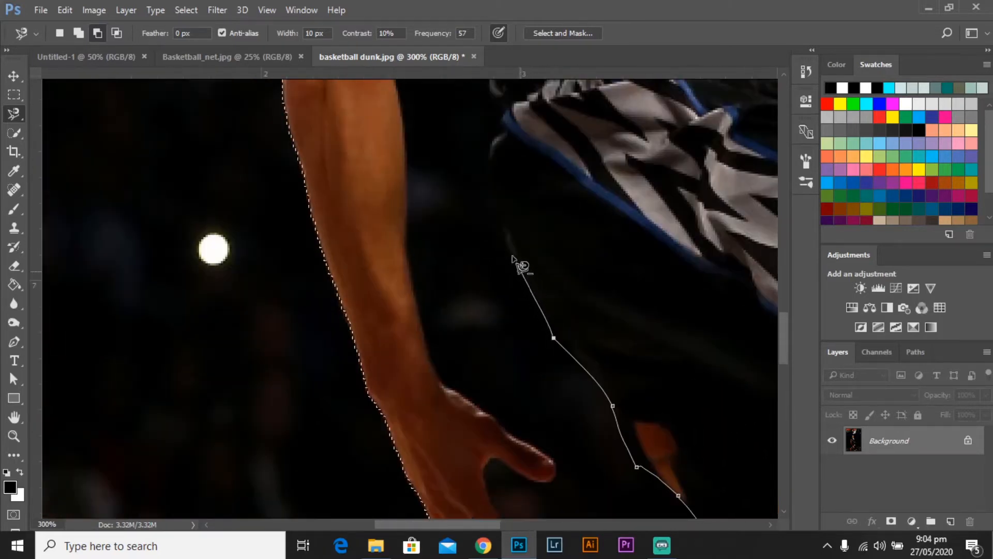
{"action": "mouse_move", "coordinate": [498, 257]}
{"action": "left_mouse_down"}
{"action": "mouse_move", "coordinate": [509, 382]}
{"action": "mouse_move", "coordinate": [521, 310]}
{"action": "left_mouse_up"}
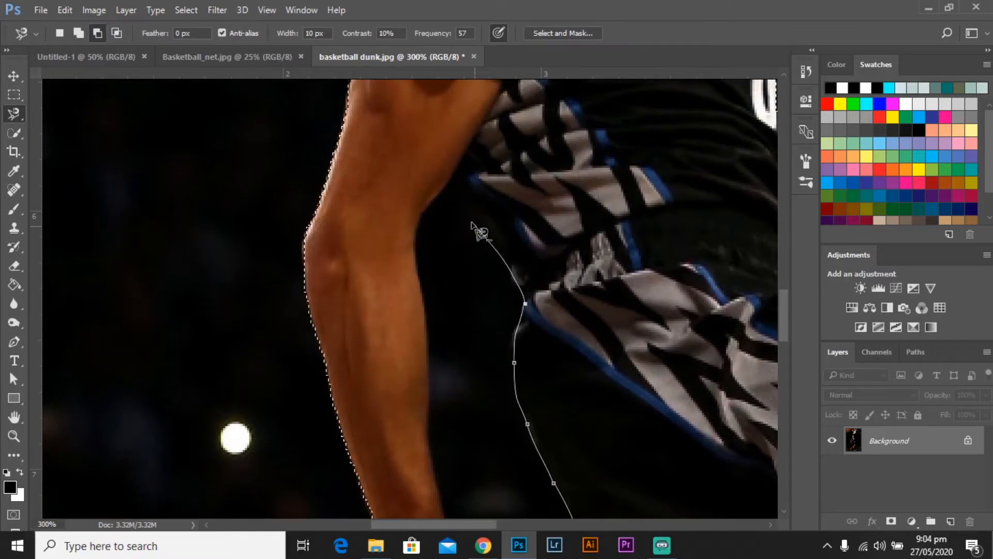
{"action": "mouse_move", "coordinate": [472, 224]}
{"action": "left_mouse_down"}
{"action": "mouse_move", "coordinate": [443, 201]}
{"action": "mouse_move", "coordinate": [418, 274]}
{"action": "left_mouse_up"}
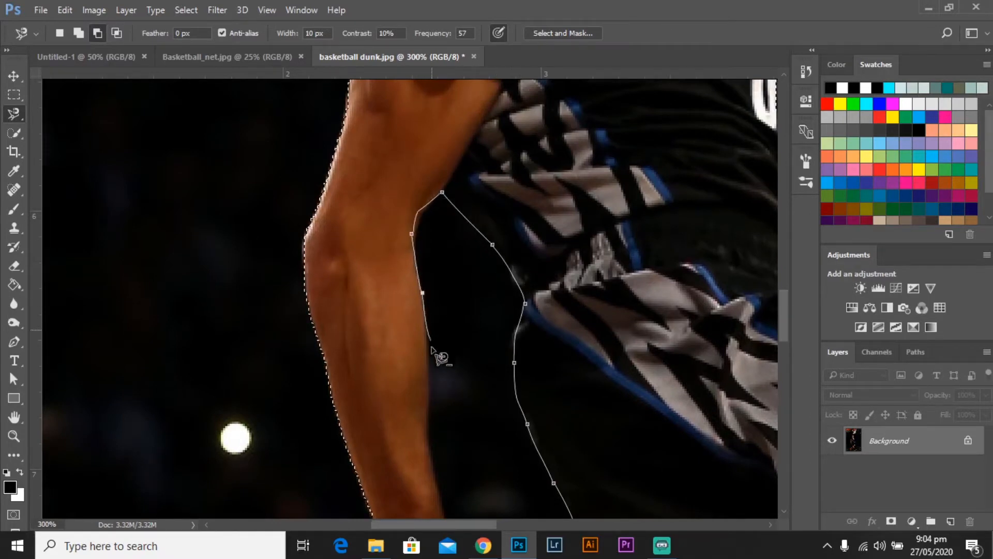
Continue the path down the inner forearm and around the thumb and fingers, closing it to subtract the gap between arm and body
{"action": "left_click_drag", "start_coordinate": [431, 433], "coordinate": [330, 171]}
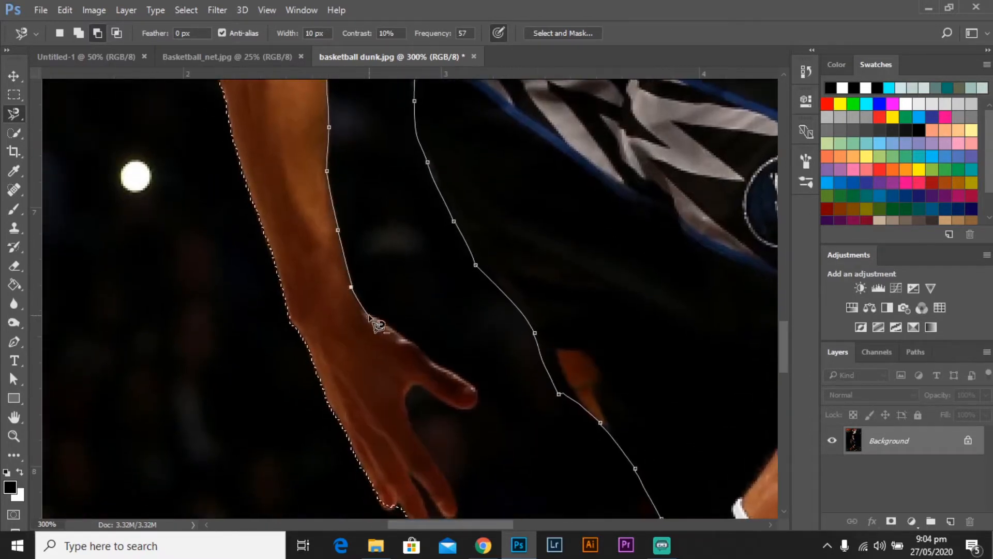
{"action": "left_click_drag", "start_coordinate": [385, 324], "coordinate": [406, 344]}
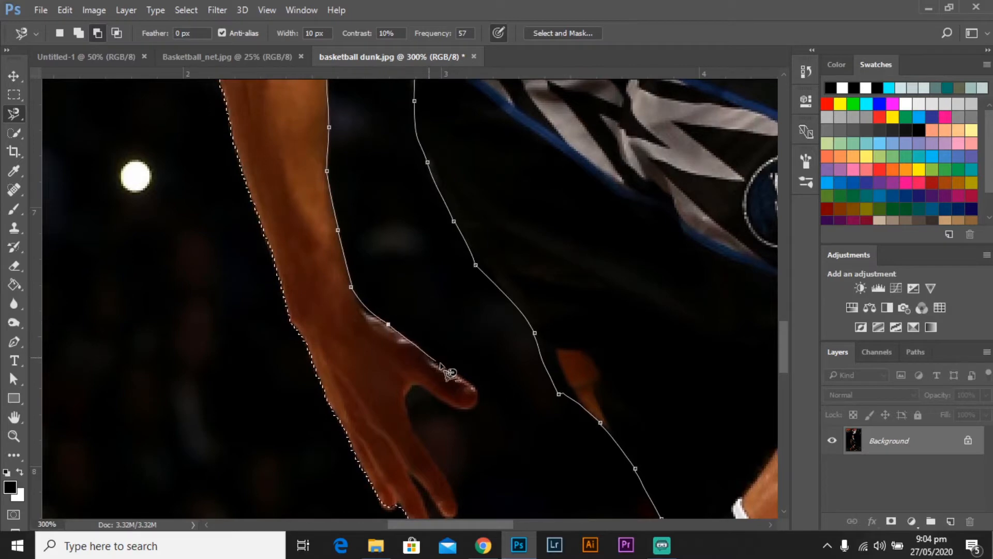
{"action": "left_click_drag", "start_coordinate": [481, 399], "coordinate": [482, 399]}
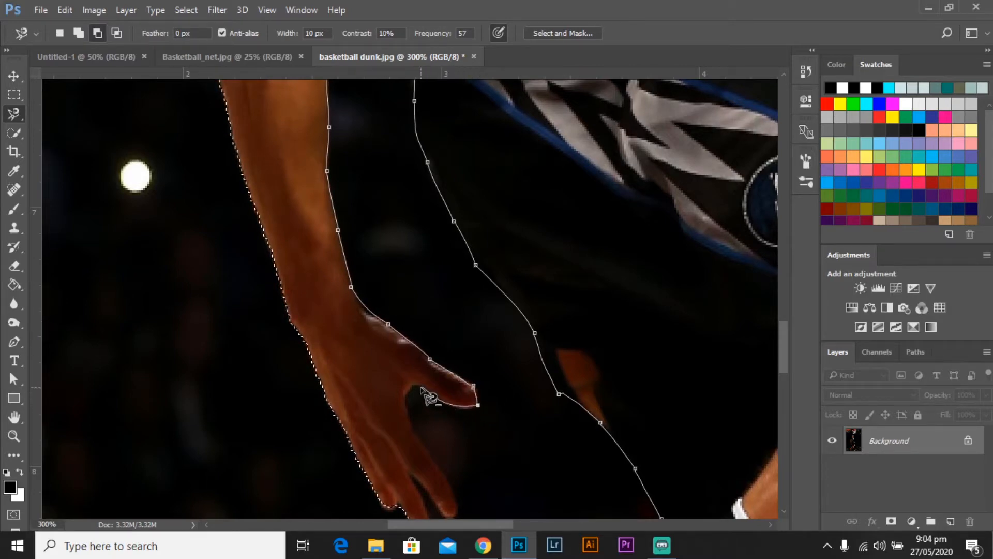
{"action": "left_click_drag", "start_coordinate": [449, 469], "coordinate": [437, 289]}
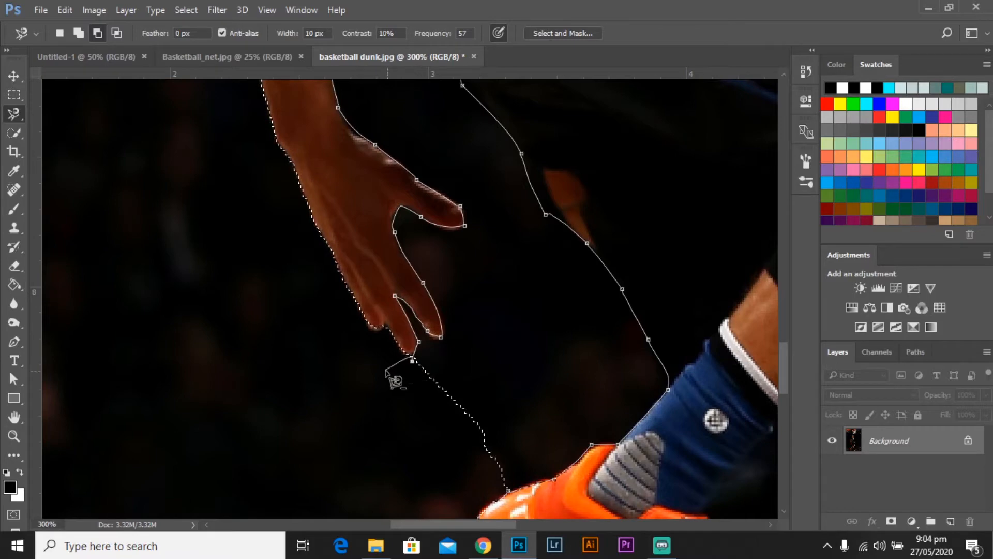
{"action": "left_click", "coordinate": [386, 371]}
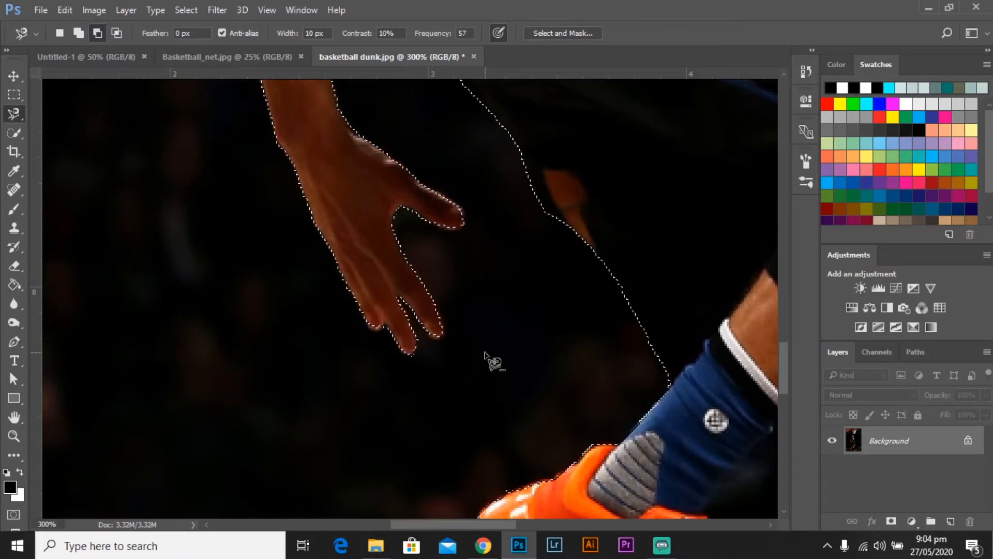
Open the player selection in Select and Mask and set the view mode to On Layers
{"action": "key", "text": "ctrl+0"}
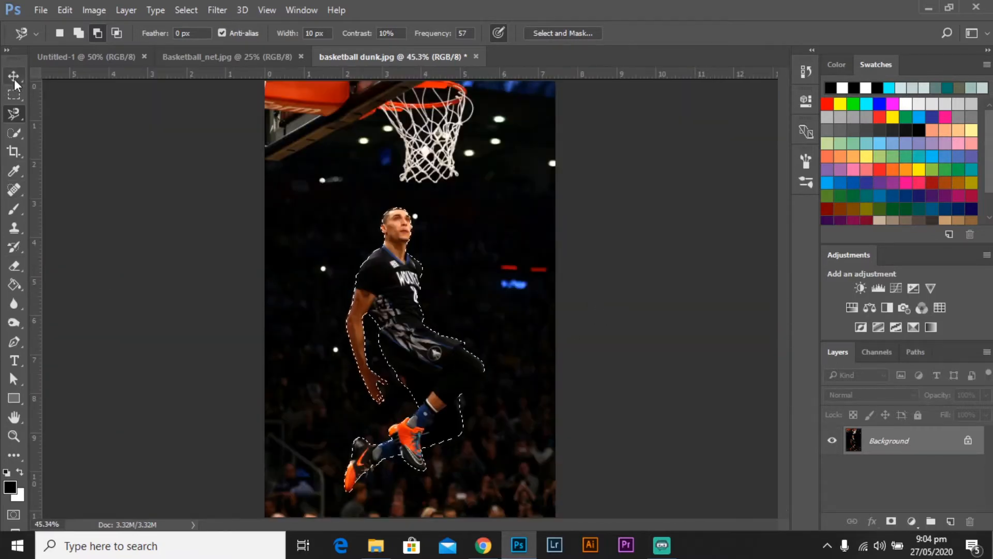
{"action": "left_click", "coordinate": [13, 76]}
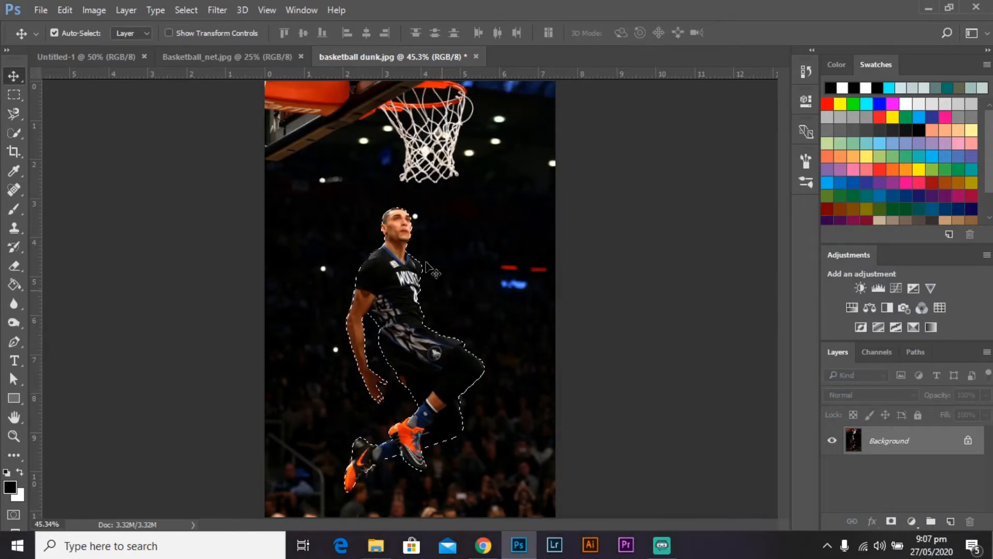
{"action": "left_click", "coordinate": [187, 10]}
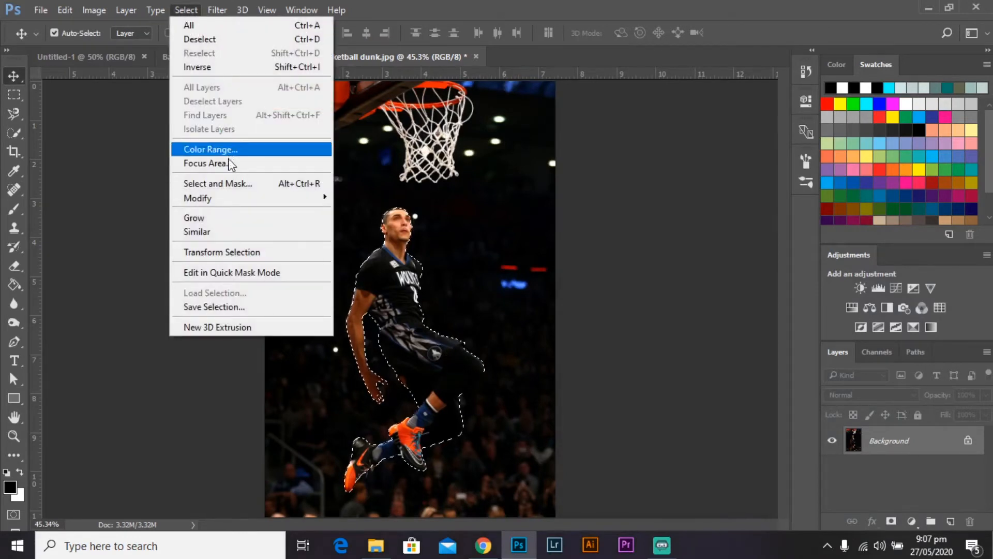
{"action": "key", "text": "Escape"}
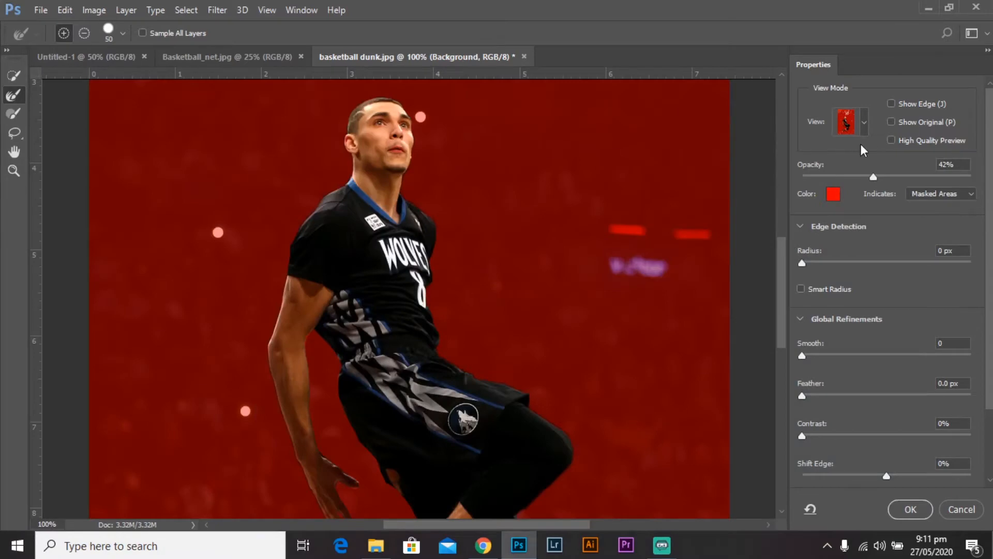
{"action": "left_click", "coordinate": [867, 125]}
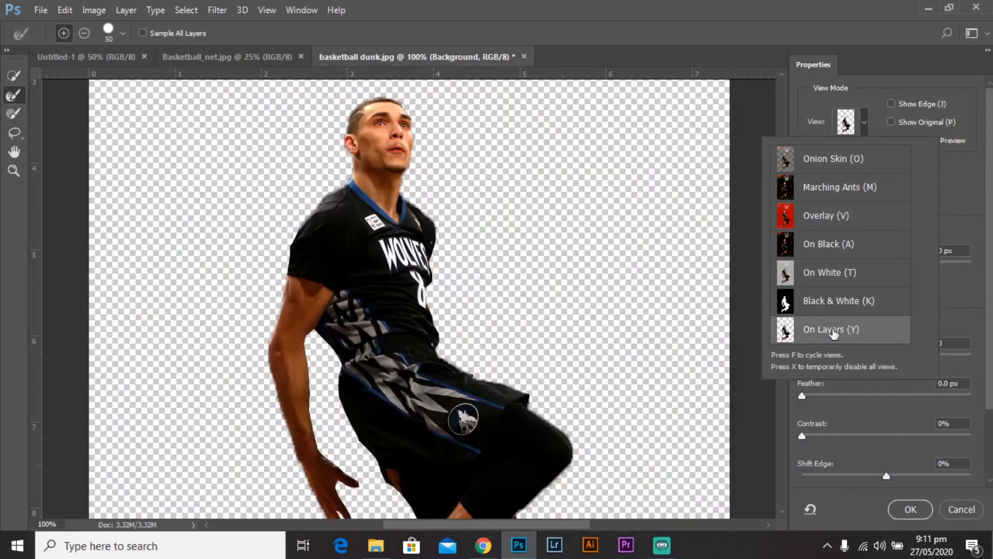
{"action": "left_click", "coordinate": [860, 132]}
Refine the player's cutout edge with Smooth 9, Feather 2.1 px and Contrast 24%
{"action": "left_click_drag", "start_coordinate": [352, 367], "coordinate": [507, 224]}
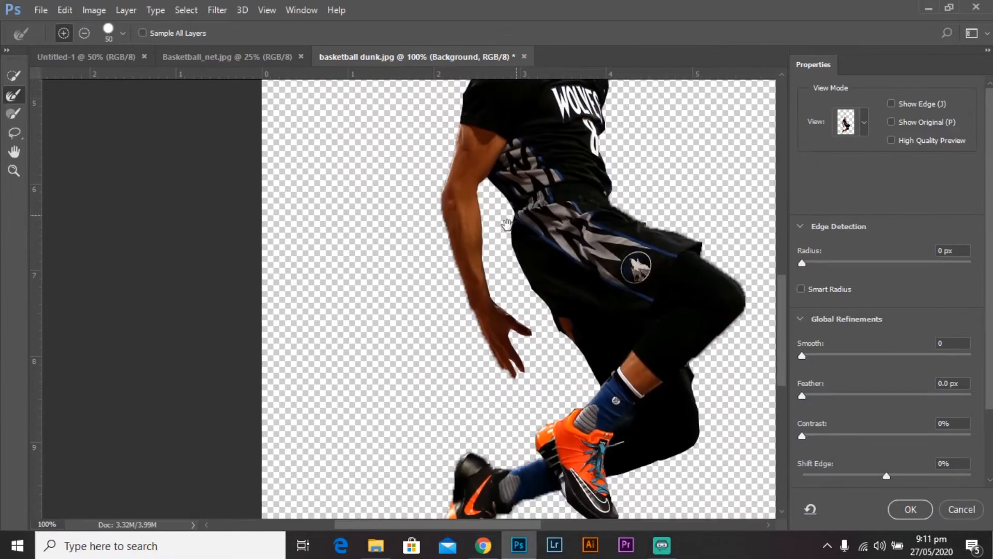
{"action": "key", "text": "ctrl+plus"}
{"action": "key", "text": "ctrl+plus"}
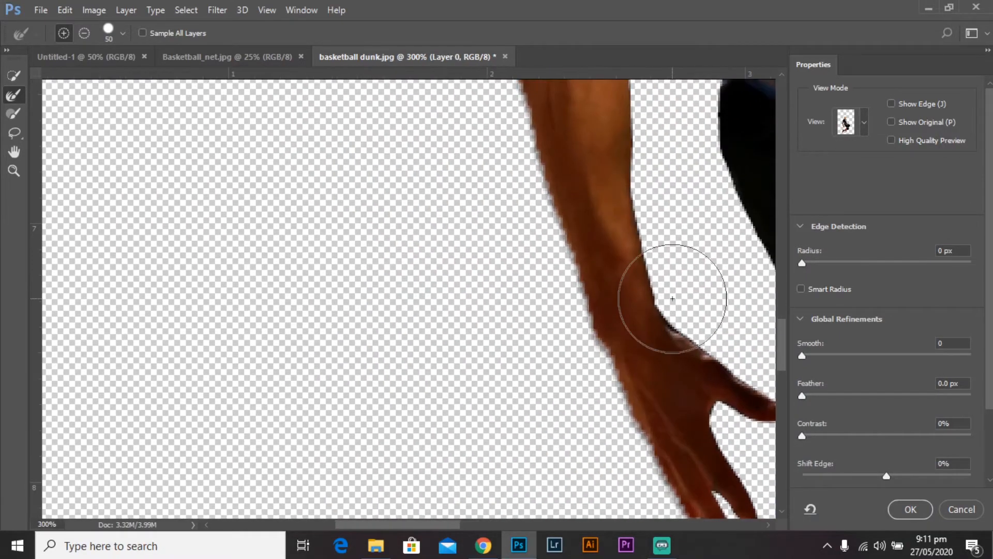
{"action": "key", "text": "ctrl+minus"}
{"action": "key", "text": "ctrl+minus"}
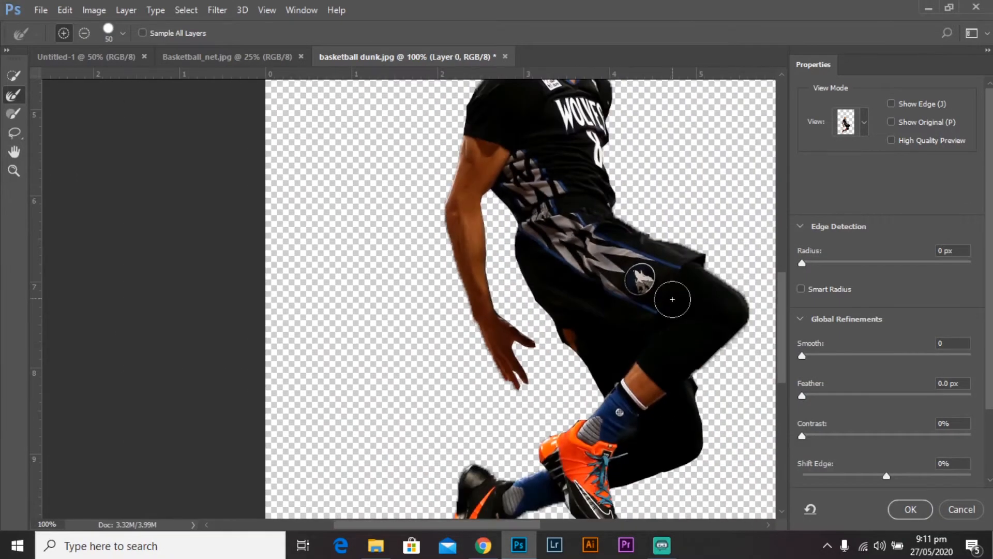
{"action": "left_click_drag", "start_coordinate": [628, 327], "coordinate": [549, 284]}
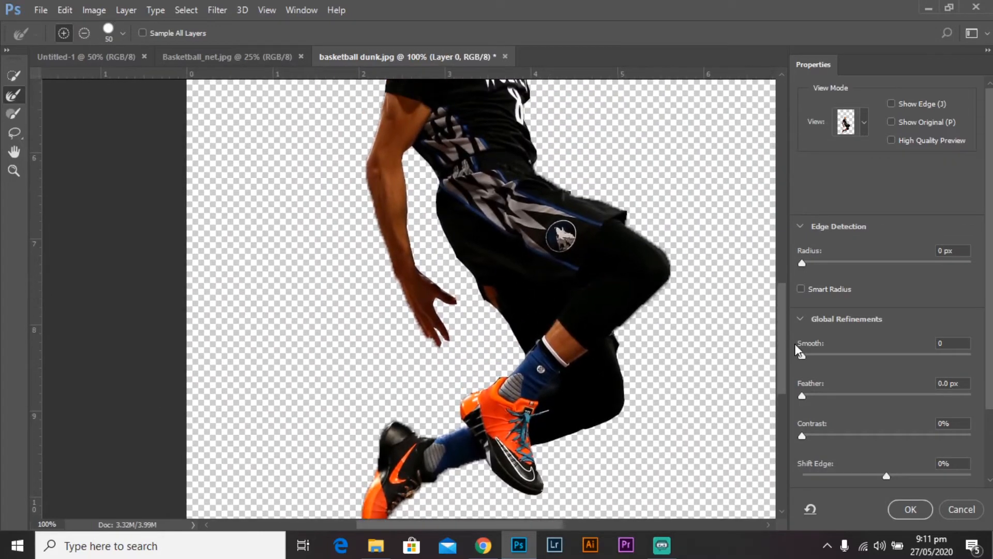
{"action": "left_click", "coordinate": [802, 356]}
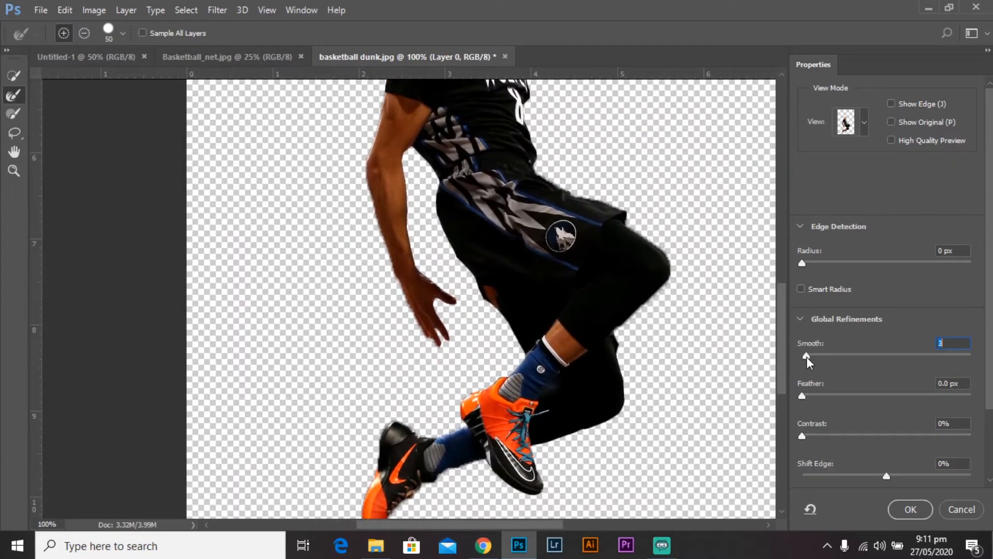
{"action": "left_click_drag", "start_coordinate": [806, 355], "coordinate": [819, 398]}
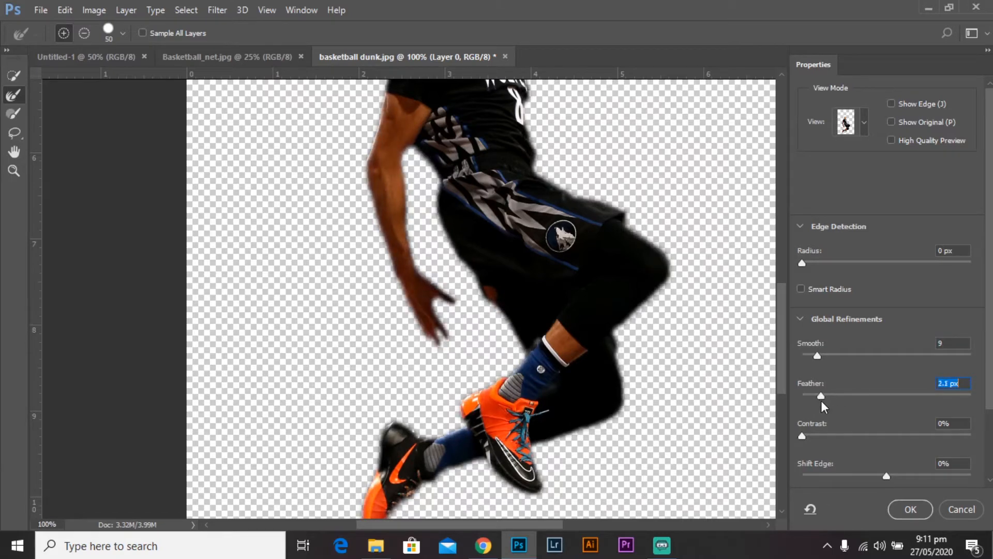
{"action": "left_click_drag", "start_coordinate": [801, 434], "coordinate": [849, 440]}
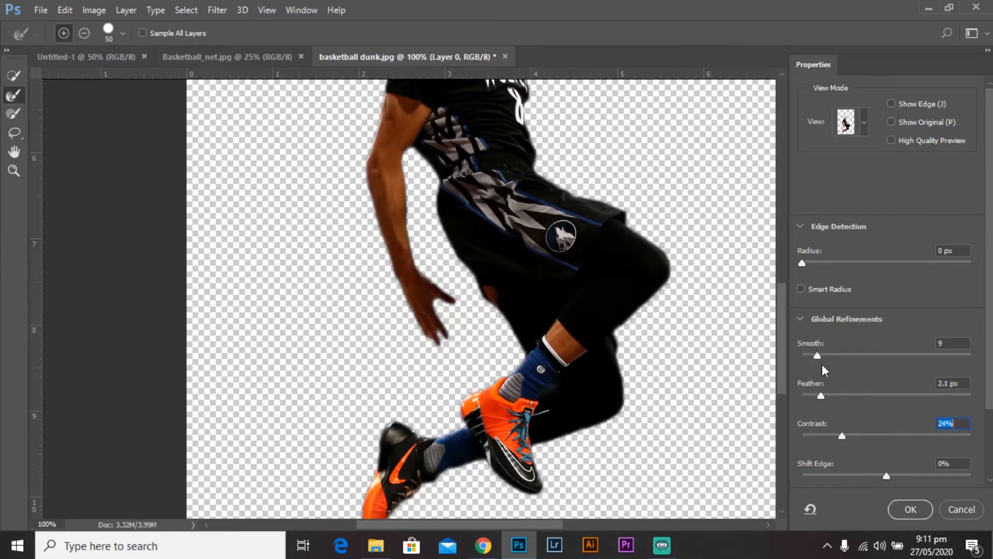
Fine-tune the cutout edge by lowering Smooth and Feather slightly and raising Contrast
{"action": "left_click_drag", "start_coordinate": [817, 352], "coordinate": [813, 352]}
{"action": "left_click_drag", "start_coordinate": [823, 396], "coordinate": [815, 395]}
{"action": "left_click_drag", "start_coordinate": [840, 442], "coordinate": [857, 441]}
{"action": "left_click_drag", "start_coordinate": [855, 440], "coordinate": [881, 448]}
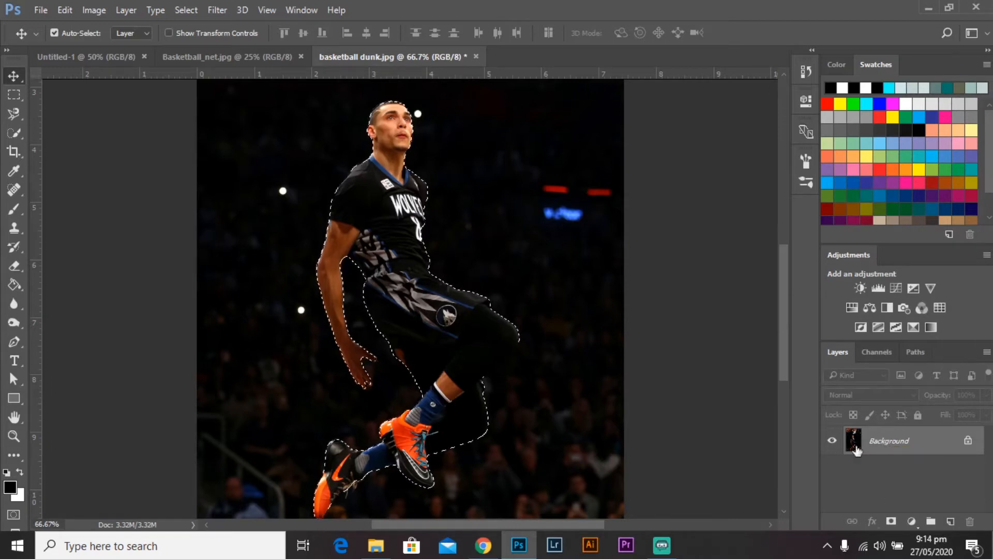
Reopen the player selection in the Select and Mask workspace
{"action": "left_click", "coordinate": [195, 11]}
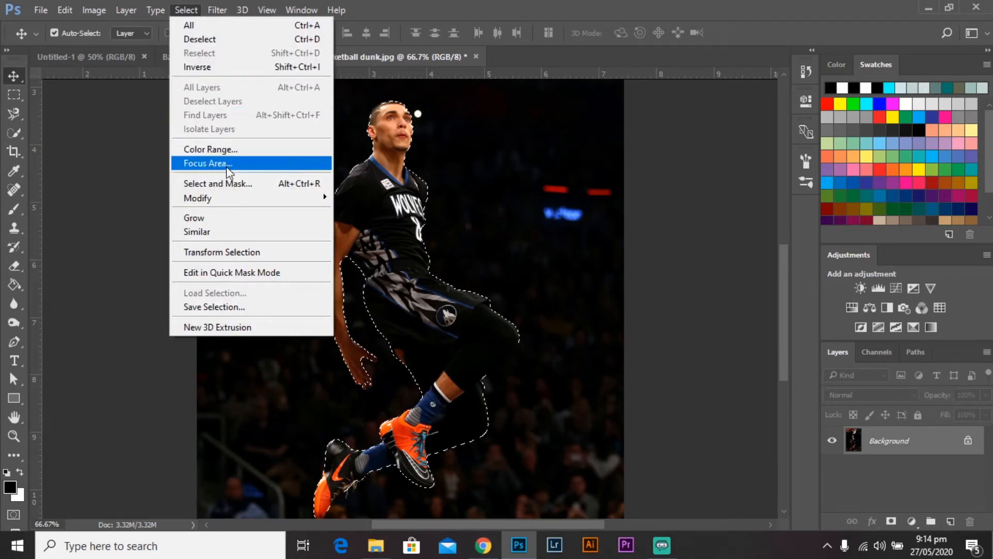
{"action": "left_click", "coordinate": [228, 183]}
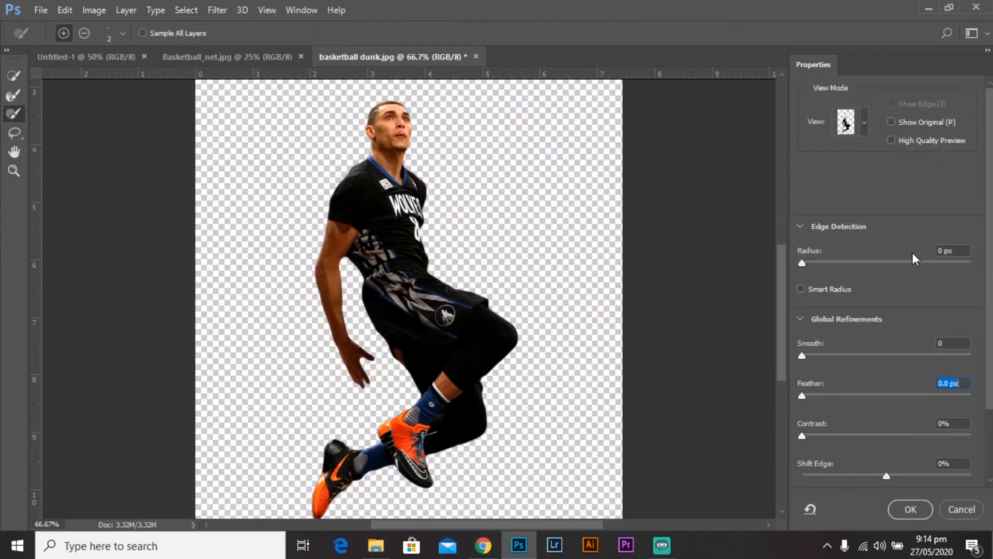
Output the refined player selection as a new layer with a layer mask, and toggle that layer's visibility to check the cutout
{"action": "scroll", "coordinate": [912, 302], "scroll_direction": "down", "scroll_amount": 3}
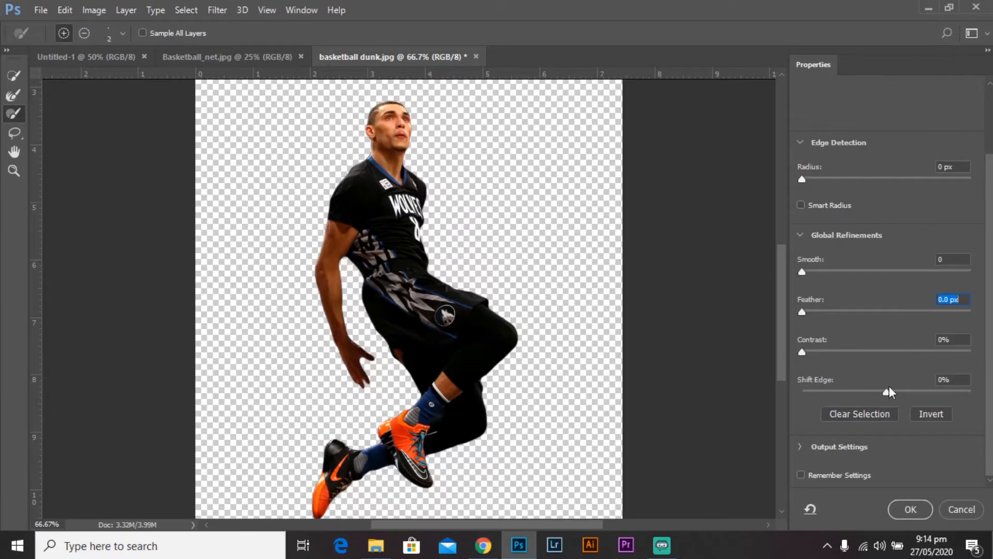
{"action": "left_click", "coordinate": [800, 446]}
{"action": "scroll", "coordinate": [846, 429], "scroll_direction": "down", "scroll_amount": 2}
{"action": "left_click", "coordinate": [904, 440]}
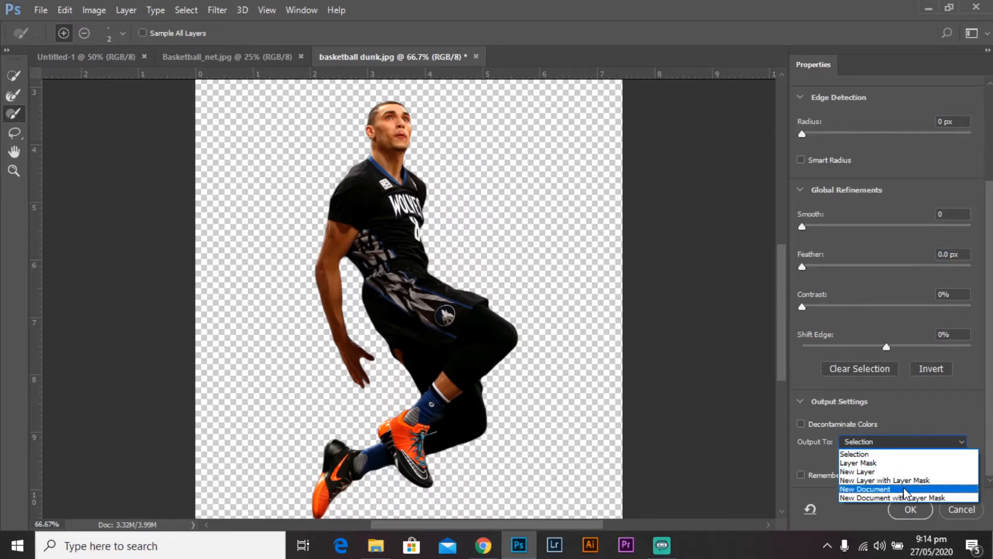
{"action": "left_click", "coordinate": [915, 480]}
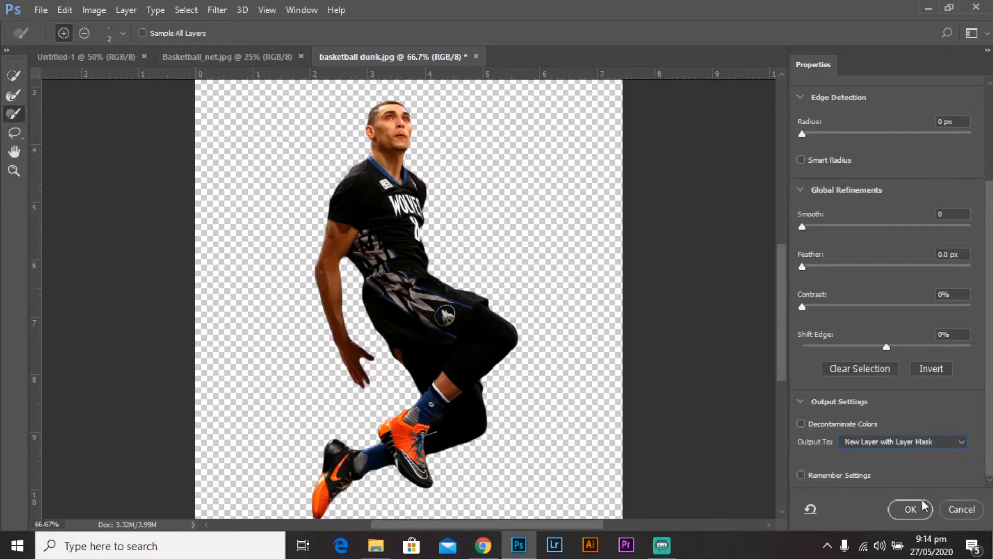
{"action": "left_click", "coordinate": [911, 509]}
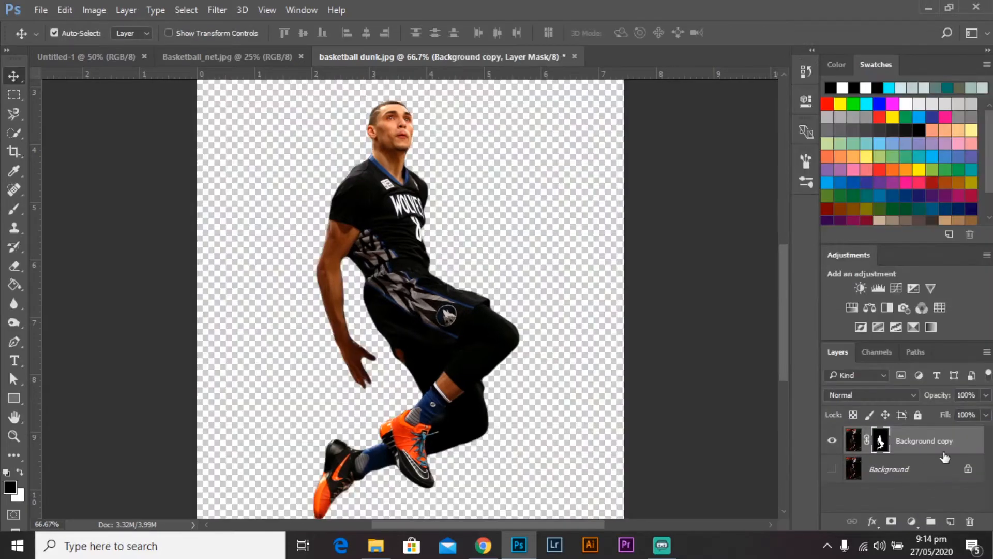
{"action": "left_click", "coordinate": [832, 442]}
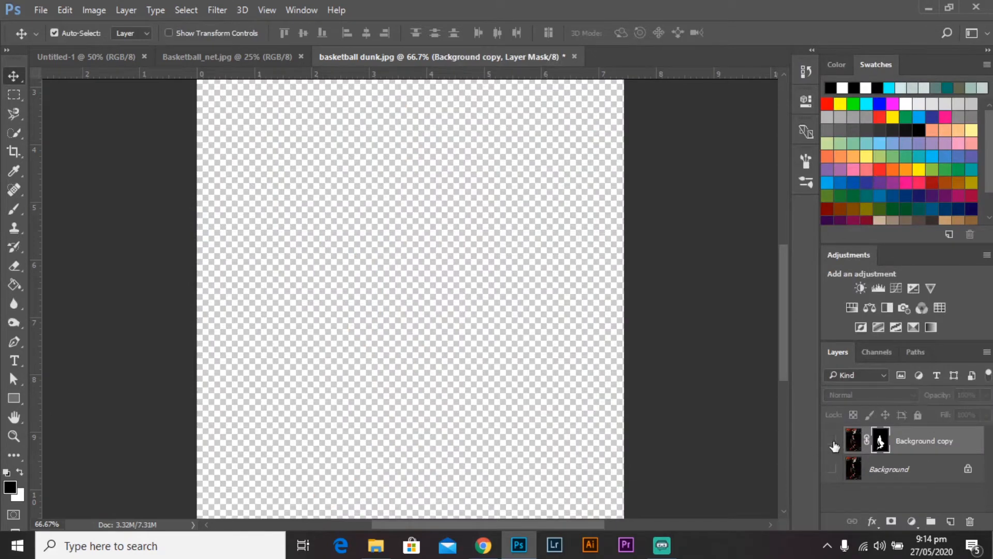
{"action": "left_click", "coordinate": [833, 441]}
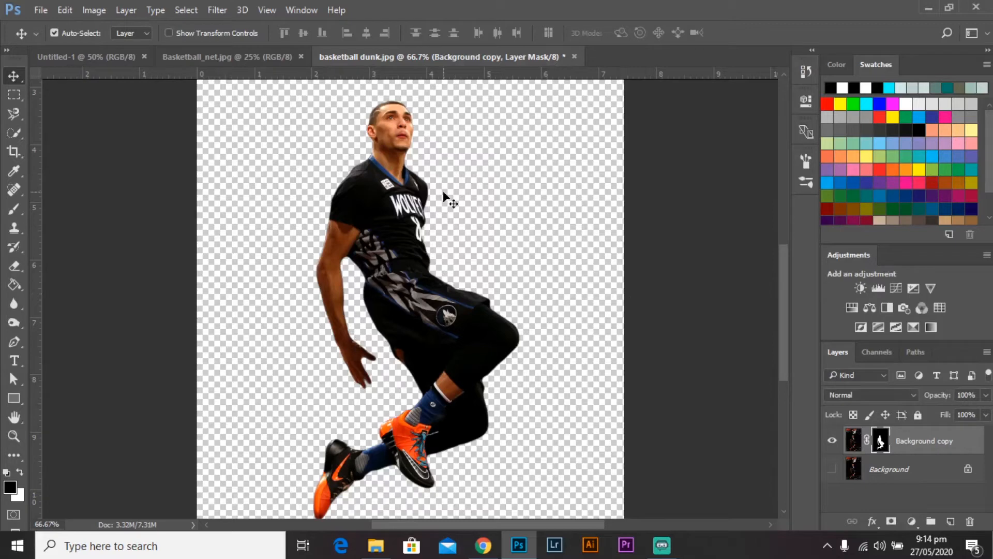
Copy the cut-out player from basketball dunk.jpg into the Untitled-1 document and position him near the canvas centre
{"action": "left_click_drag", "start_coordinate": [419, 215], "coordinate": [181, 60]}
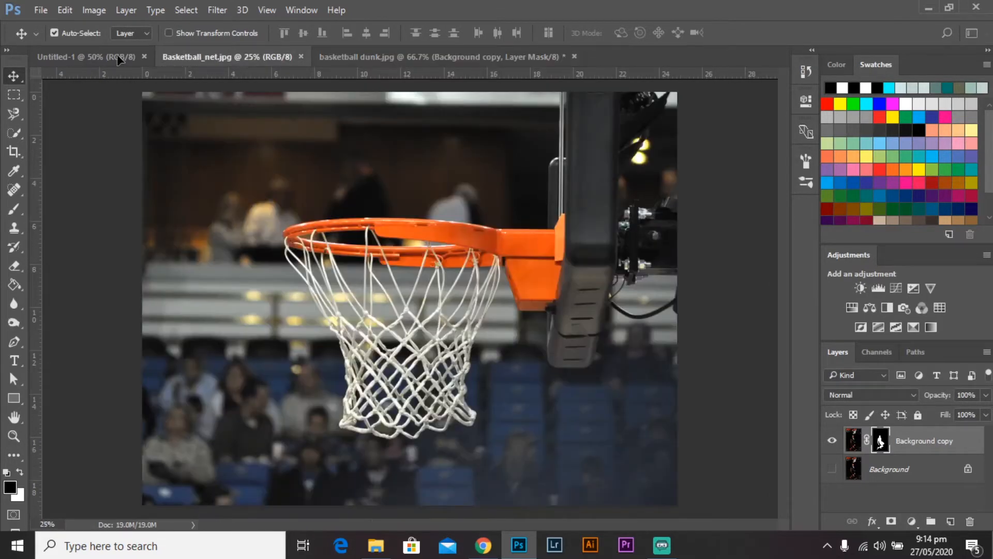
{"action": "left_click_drag", "start_coordinate": [117, 54], "coordinate": [362, 284]}
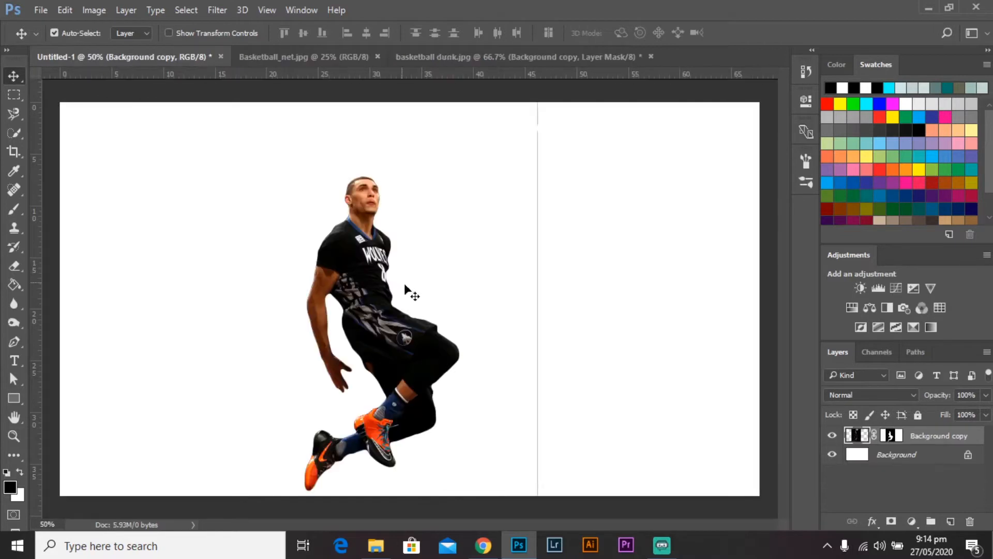
{"action": "left_click_drag", "start_coordinate": [370, 345], "coordinate": [417, 275]}
Scale the player down to about 79% and reposition him around the middle of the white canvas
{"action": "key", "text": "ctrl+t"}
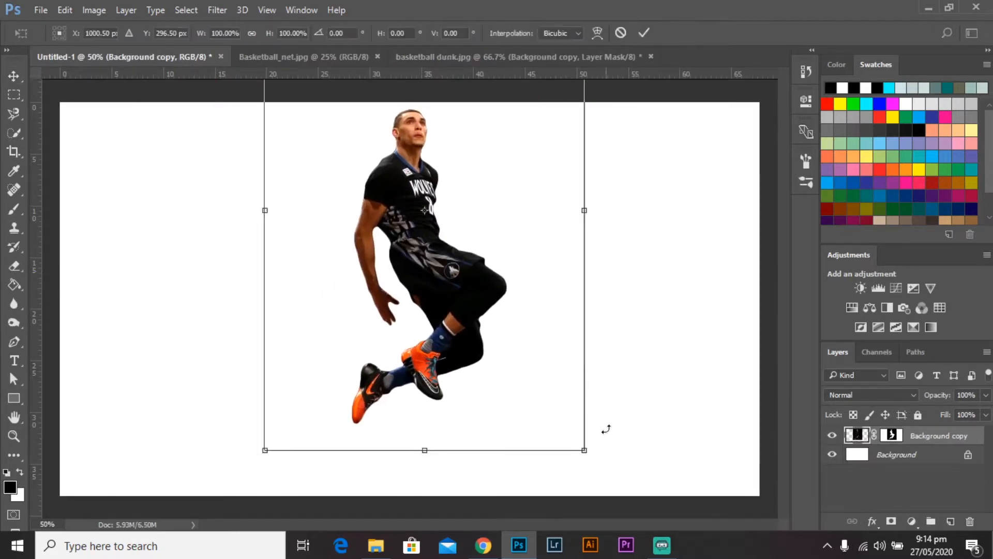
{"action": "left_click_drag", "start_coordinate": [580, 457], "coordinate": [512, 354]}
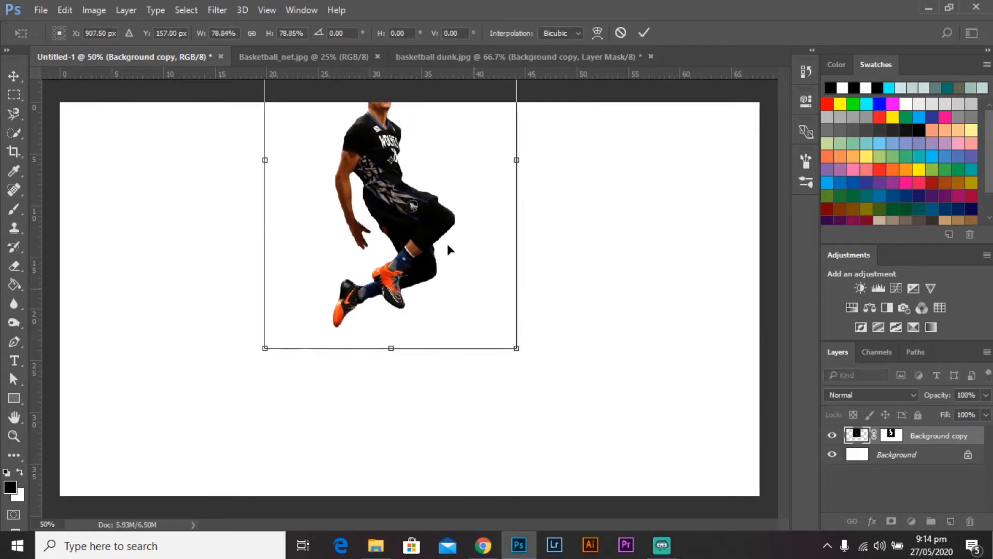
{"action": "left_click_drag", "start_coordinate": [471, 227], "coordinate": [465, 366]}
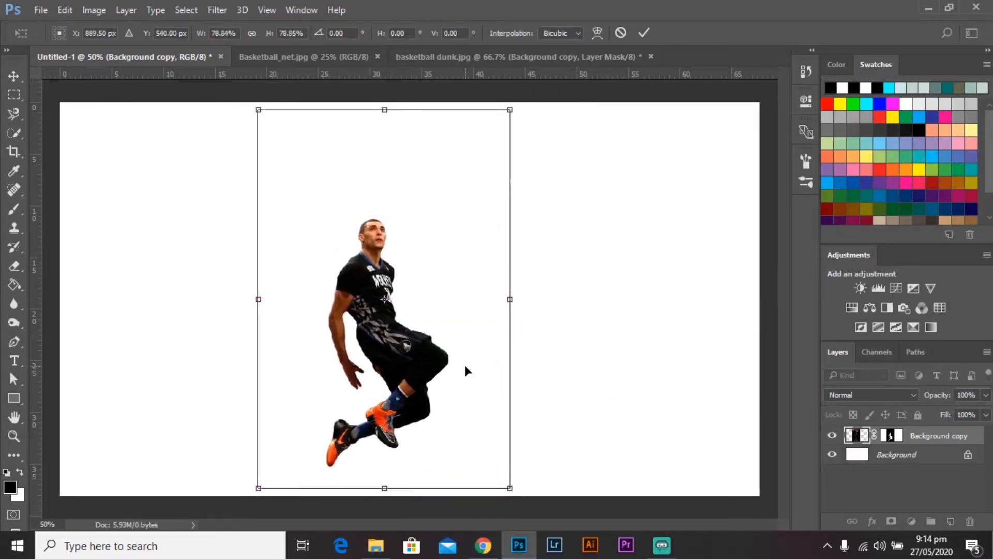
{"action": "key", "text": "Return"}
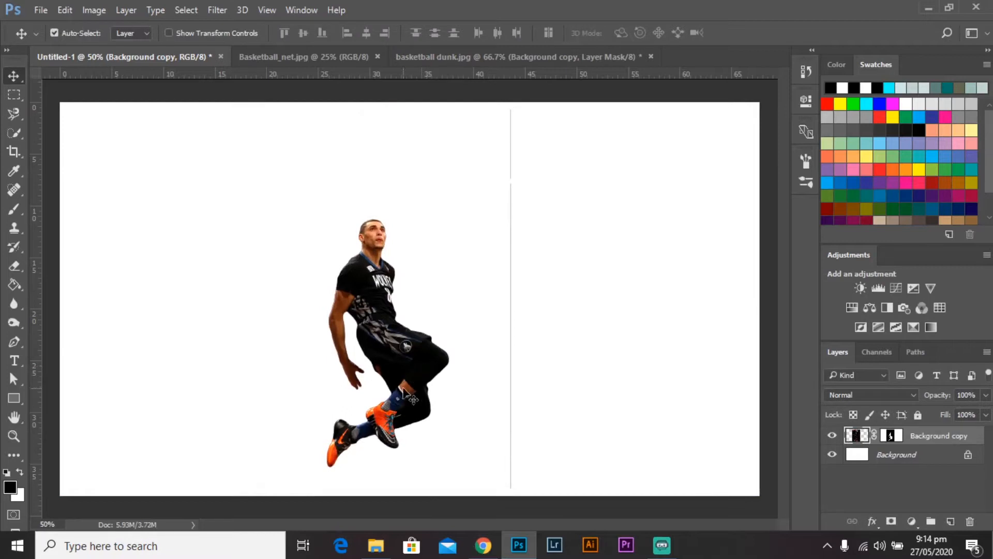
{"action": "left_click_drag", "start_coordinate": [426, 373], "coordinate": [450, 350]}
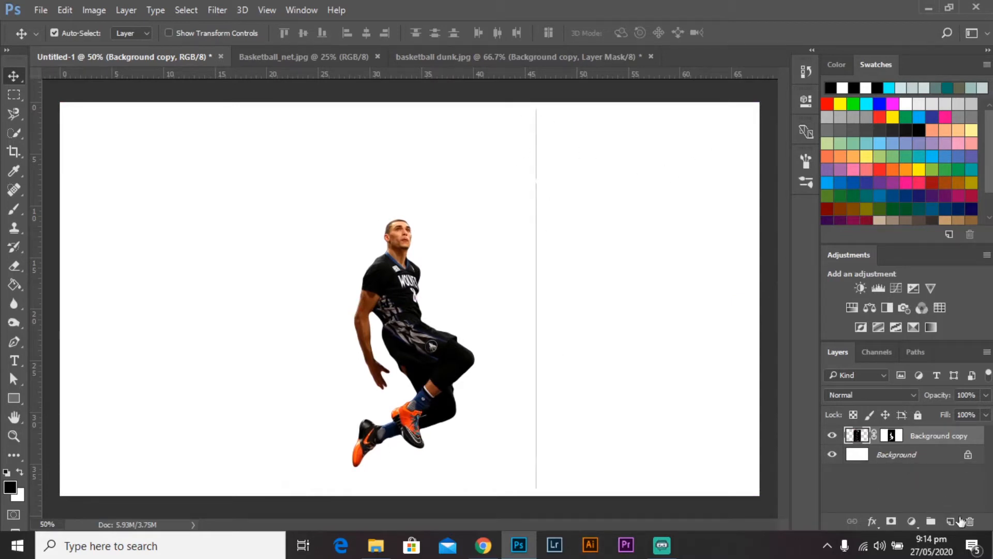
Mask out the stray vertical line beside the player by painting black on his layer mask with a 250 px brush at 100% hardness
{"action": "left_click", "coordinate": [892, 437]}
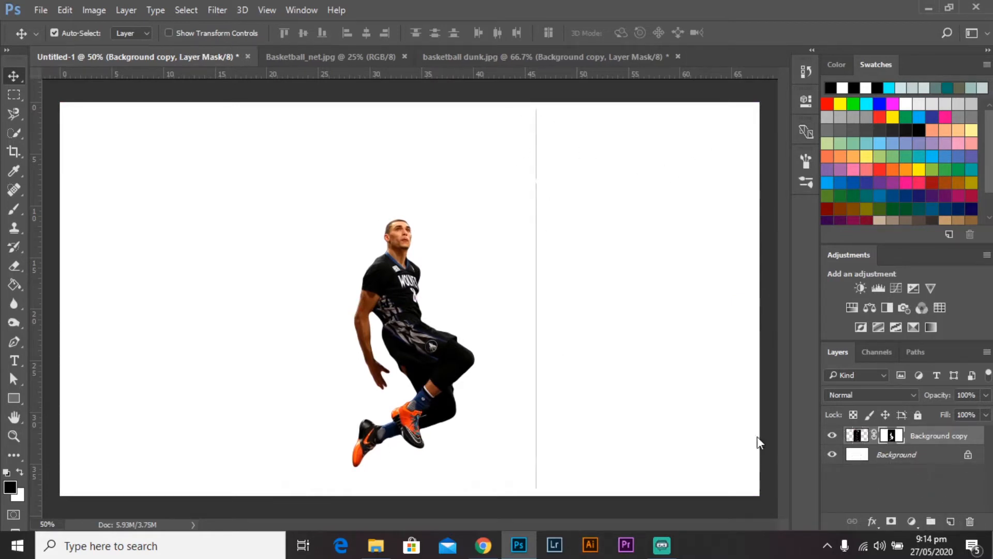
{"action": "key", "text": "b"}
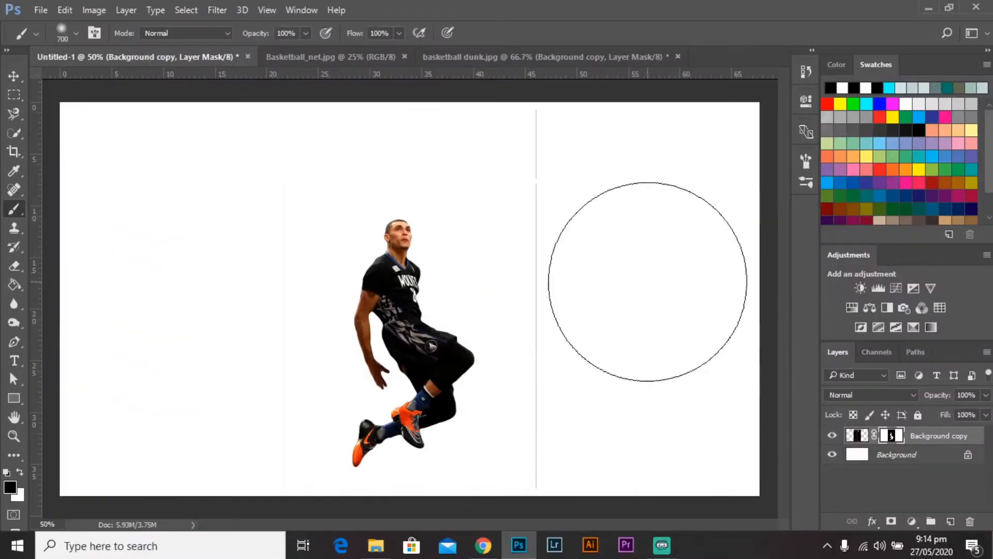
{"action": "key", "text": "bracketleft"}
{"action": "key", "text": "bracketleft"}
{"action": "key", "text": "bracketleft"}
{"action": "key", "text": "bracketleft"}
{"action": "key", "text": "bracketleft"}
{"action": "key", "text": "bracketleft"}
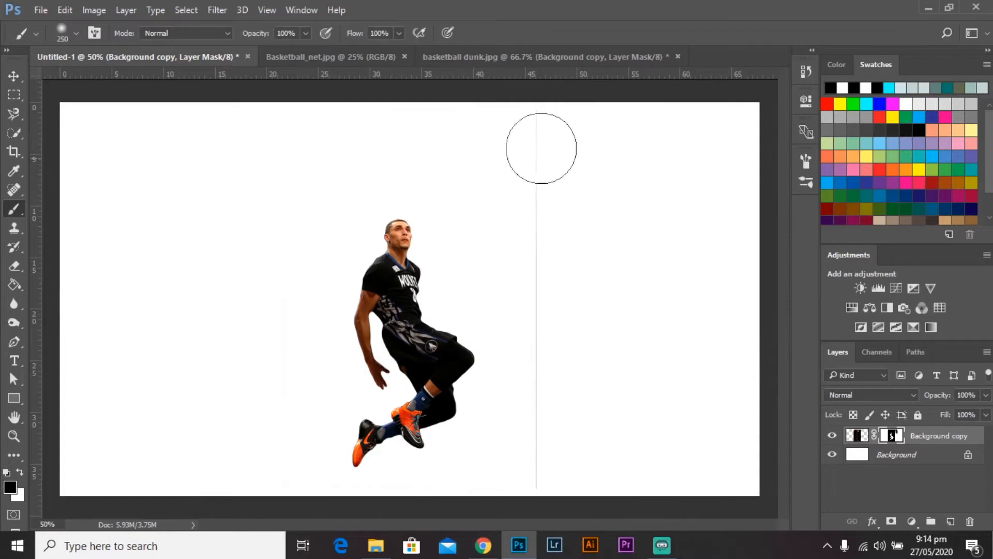
{"action": "left_click", "coordinate": [76, 33]}
{"action": "left_click_drag", "start_coordinate": [131, 114], "coordinate": [194, 114]}
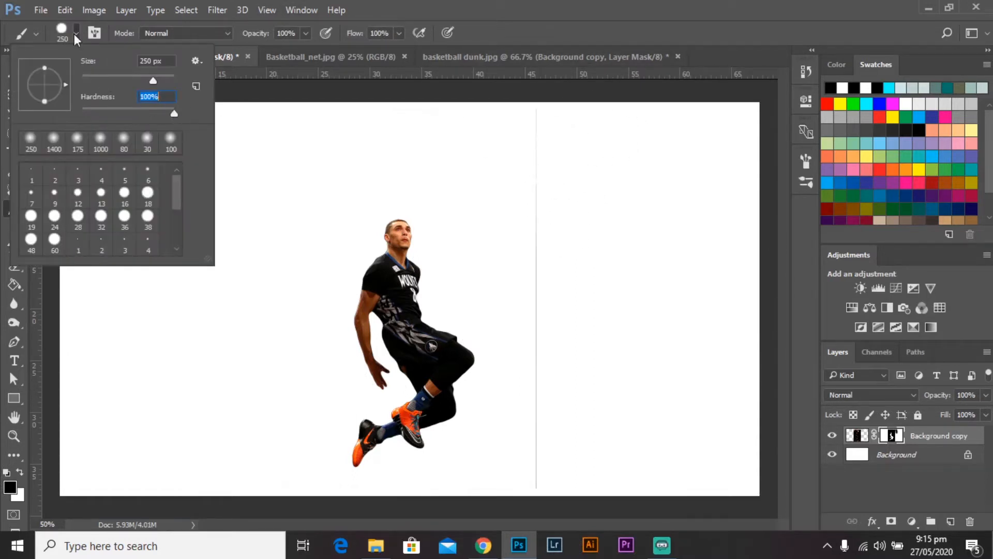
{"action": "left_click", "coordinate": [77, 32]}
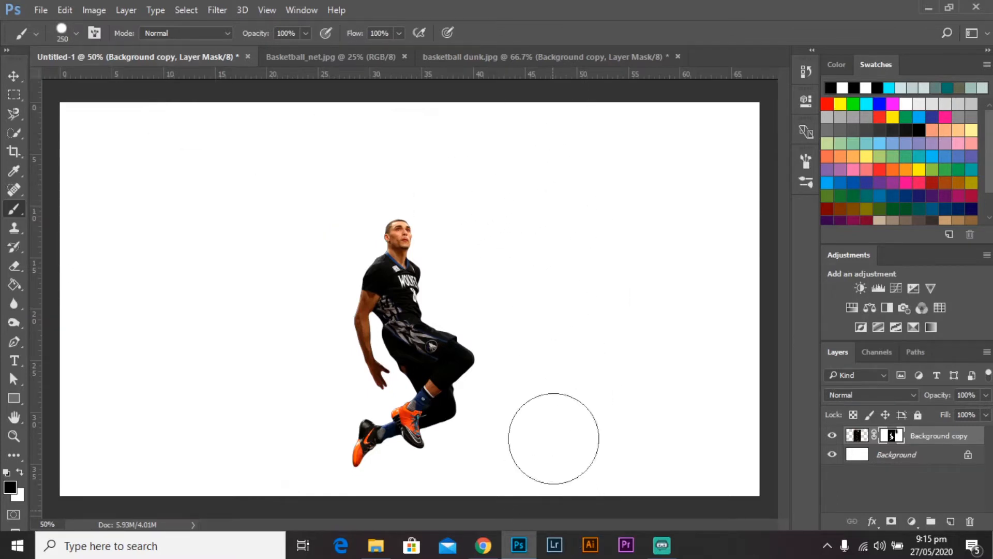
Enlarge the player until he nearly fills the canvas height and reposition him slightly left of the canvas centre
{"action": "left_click", "coordinate": [14, 76]}
{"action": "left_click_drag", "start_coordinate": [460, 295], "coordinate": [497, 279]}
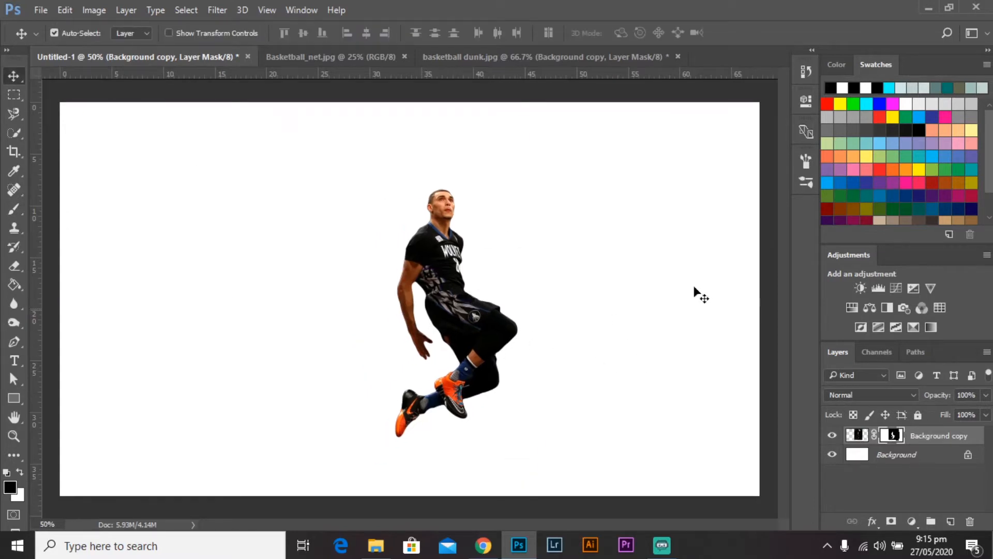
{"action": "left_click_drag", "start_coordinate": [475, 332], "coordinate": [433, 322]}
{"action": "key", "text": "ctrl+t"}
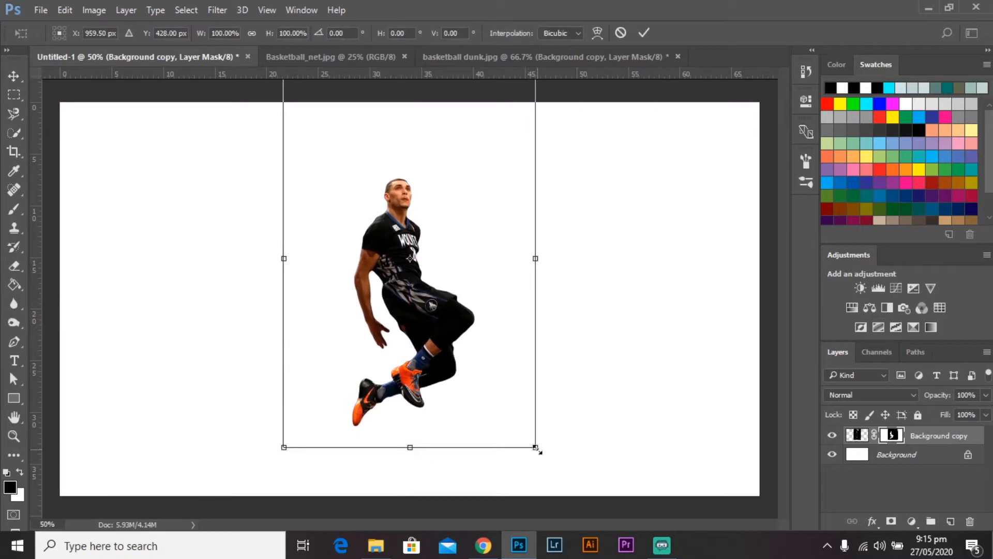
{"action": "left_click_drag", "start_coordinate": [538, 450], "coordinate": [588, 498]}
{"action": "left_click_drag", "start_coordinate": [455, 421], "coordinate": [449, 384]}
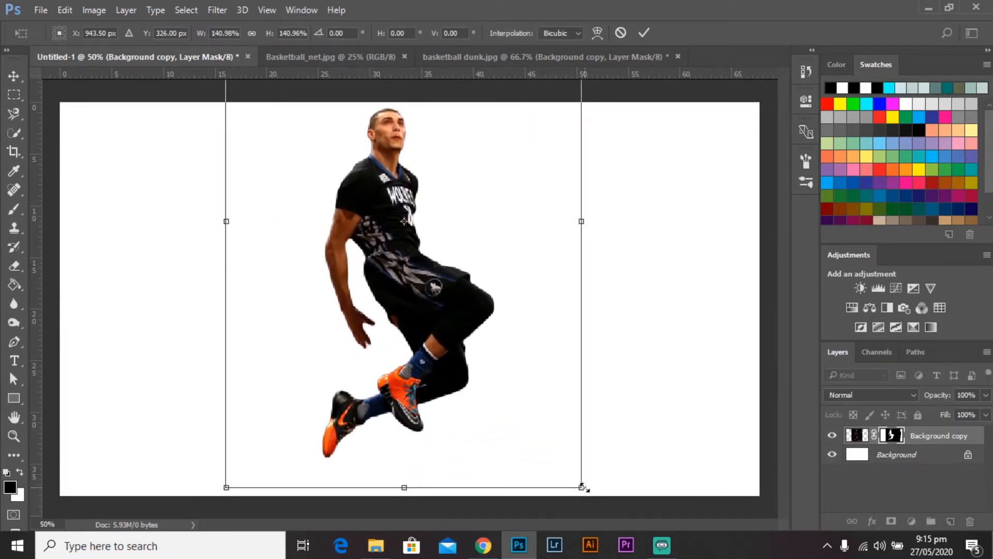
{"action": "left_click_drag", "start_coordinate": [583, 487], "coordinate": [600, 506]}
{"action": "left_click_drag", "start_coordinate": [476, 352], "coordinate": [470, 345]}
{"action": "key", "text": "Return"}
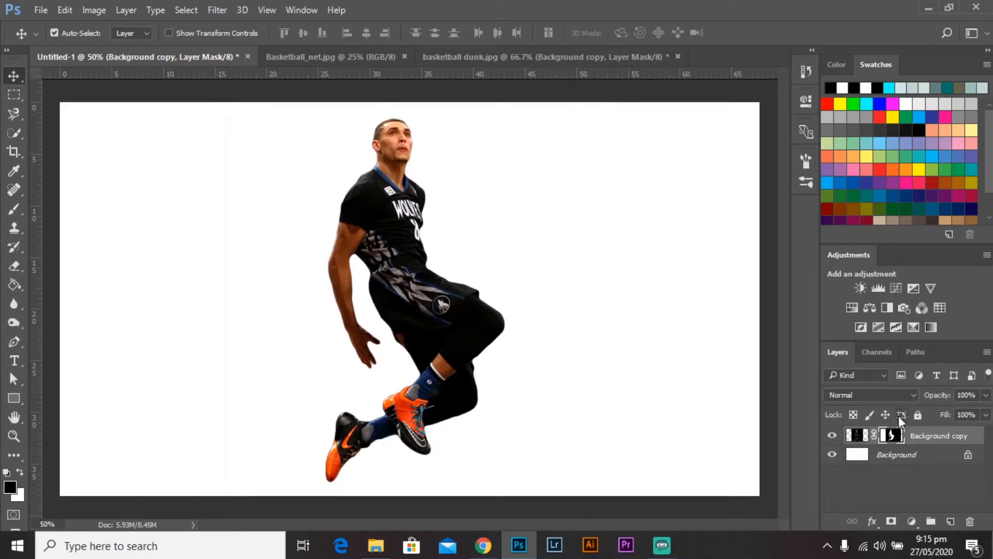
Add a new empty layer and place it between the player layer and the white Background
{"action": "left_click", "coordinate": [951, 522]}
{"action": "left_click_drag", "start_coordinate": [940, 444], "coordinate": [943, 467]}
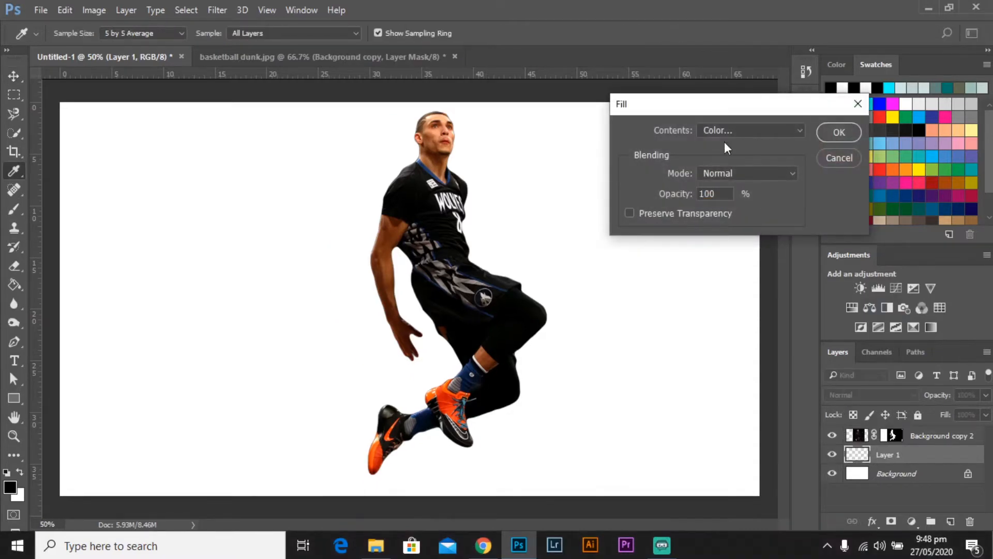
Fill Layer 1 with Joust Blue (#54a0ff) taken from the Flat UI Colors Canadian Palette in the browser
{"action": "left_click", "coordinate": [737, 132]}
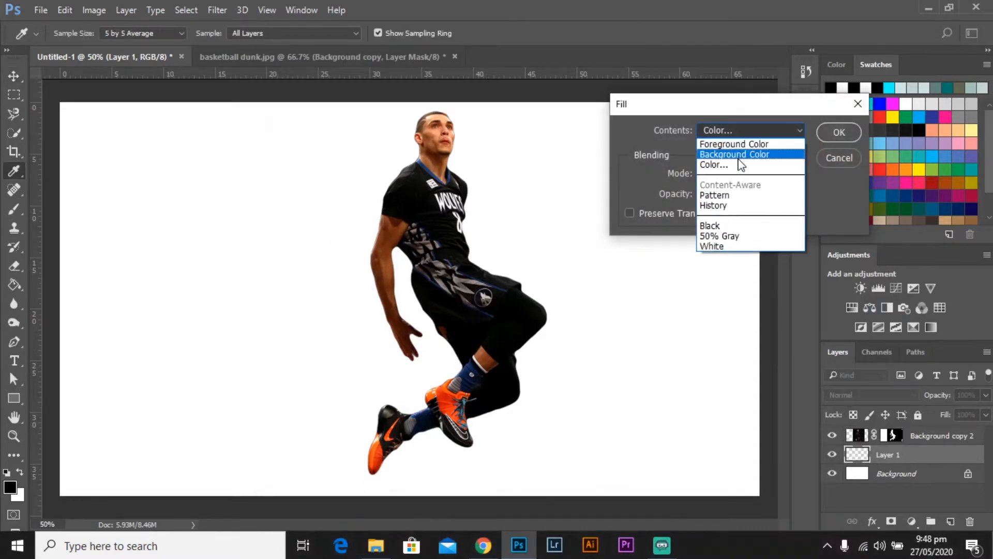
{"action": "left_click", "coordinate": [741, 160]}
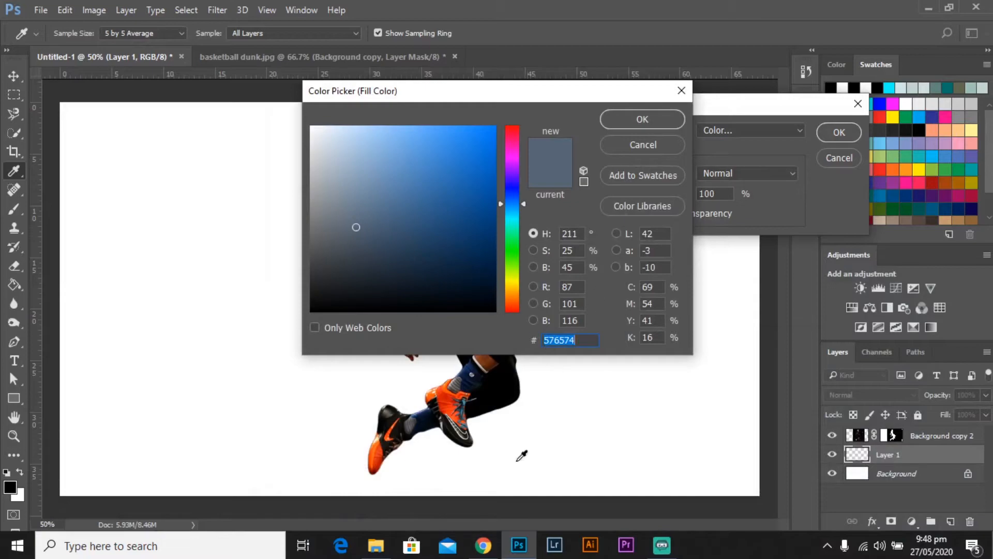
{"action": "left_click", "coordinate": [483, 545]}
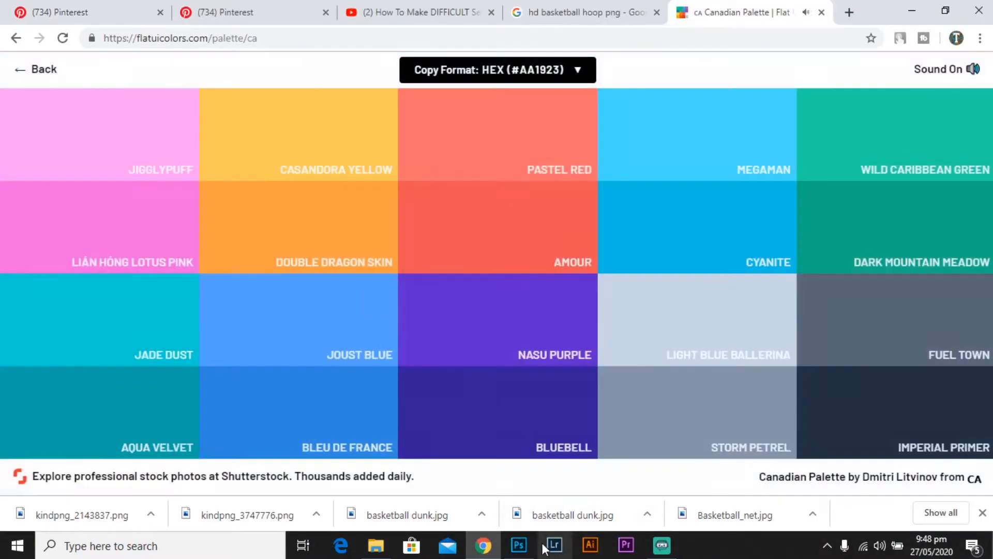
{"action": "left_click", "coordinate": [519, 546]}
{"action": "double_click", "coordinate": [585, 340]}
{"action": "type", "text": "#54a0ff"}
{"action": "left_click", "coordinate": [617, 122]}
{"action": "left_click", "coordinate": [841, 129]}
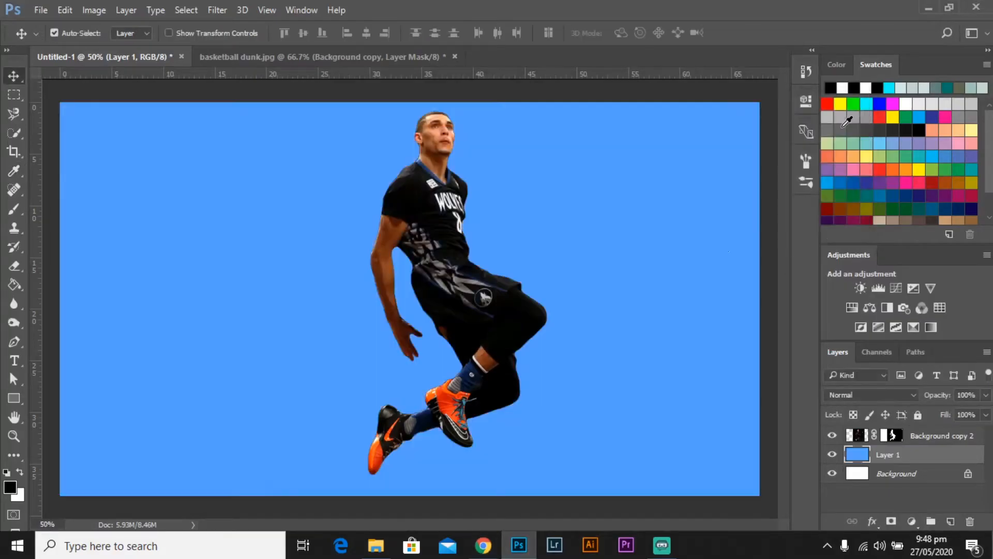
Copy Aqua Velvet from the Canadian Palette in the browser and fill Layer 1 with it in Photoshop
{"action": "key", "text": "alt+Tab"}
{"action": "left_click", "coordinate": [110, 425]}
{"action": "key", "text": "alt+Tab"}
{"action": "key", "text": "shift+F5"}
{"action": "left_click", "coordinate": [780, 129]}
{"action": "left_click", "coordinate": [754, 165]}
{"action": "key", "text": "ctrl+v"}
{"action": "key", "text": "Return"}
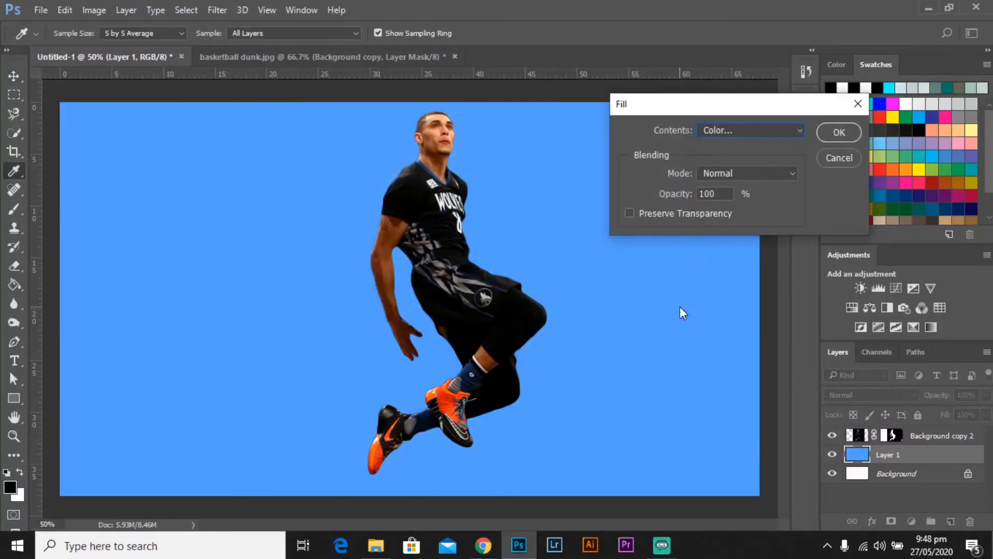
{"action": "left_click", "coordinate": [842, 127]}
Copy Cyanite from the Canadian Palette in the browser and refill Layer 1 with it in Photoshop
{"action": "key", "text": "alt+Tab"}
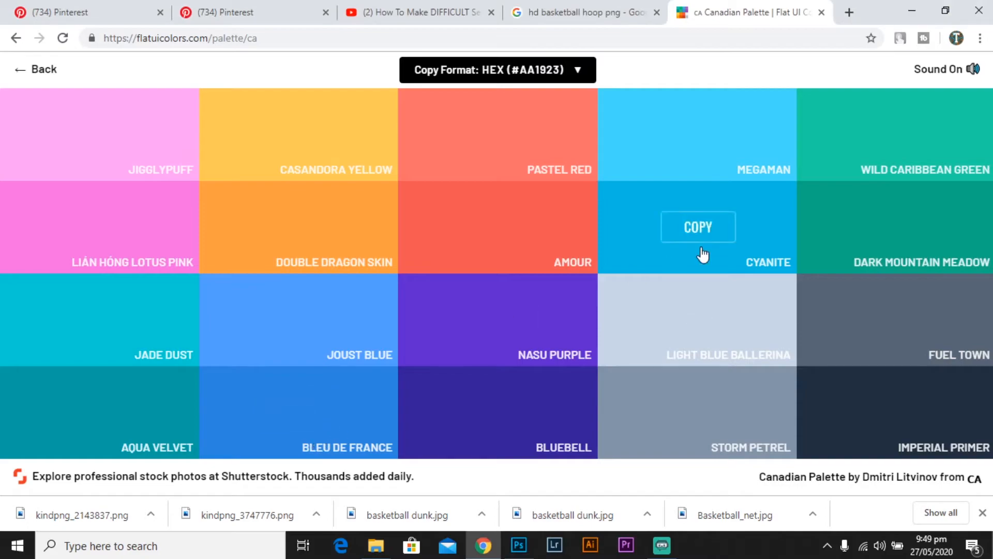
{"action": "key", "text": "alt+Tab"}
{"action": "key", "text": "shift+F5"}
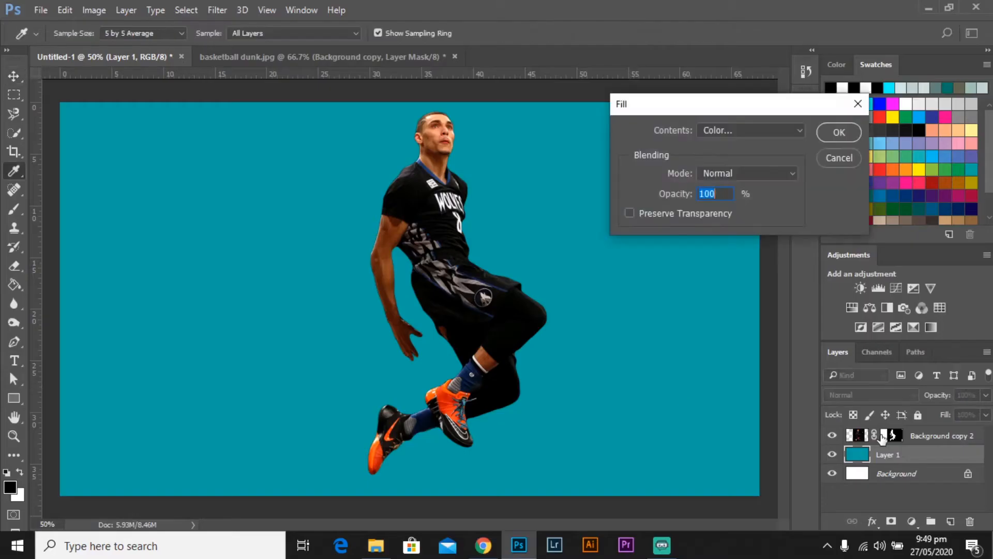
{"action": "left_click", "coordinate": [750, 129]}
{"action": "left_click", "coordinate": [738, 167]}
{"action": "key", "text": "Return"}
{"action": "key", "text": "Return"}
{"action": "key", "text": "v"}
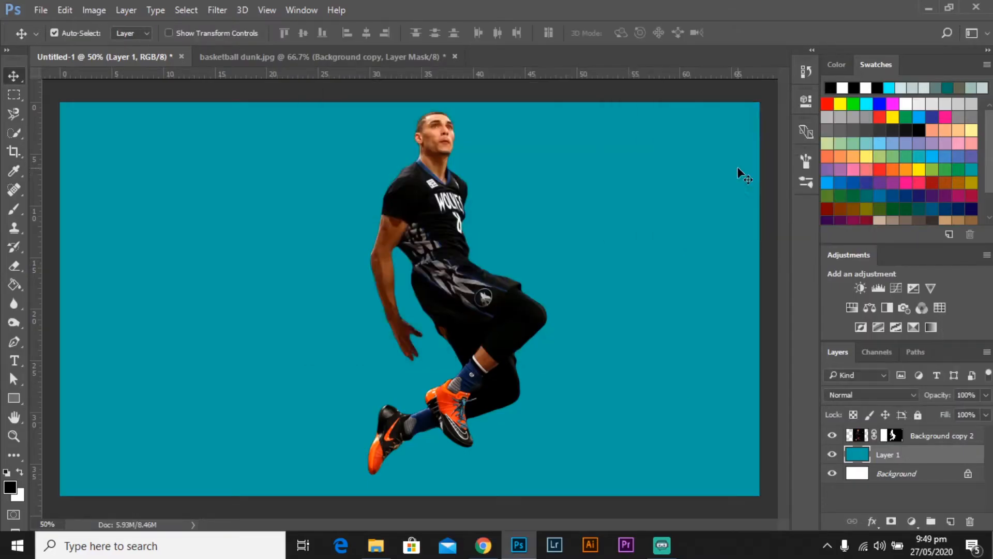
Switch to the browser, open the German Palette on Flat UI Colors and copy its darker blue swatch
{"action": "key", "text": "alt+Tab"}
{"action": "left_click", "coordinate": [46, 72]}
{"action": "scroll", "coordinate": [259, 247], "scroll_direction": "down", "scroll_amount": 5}
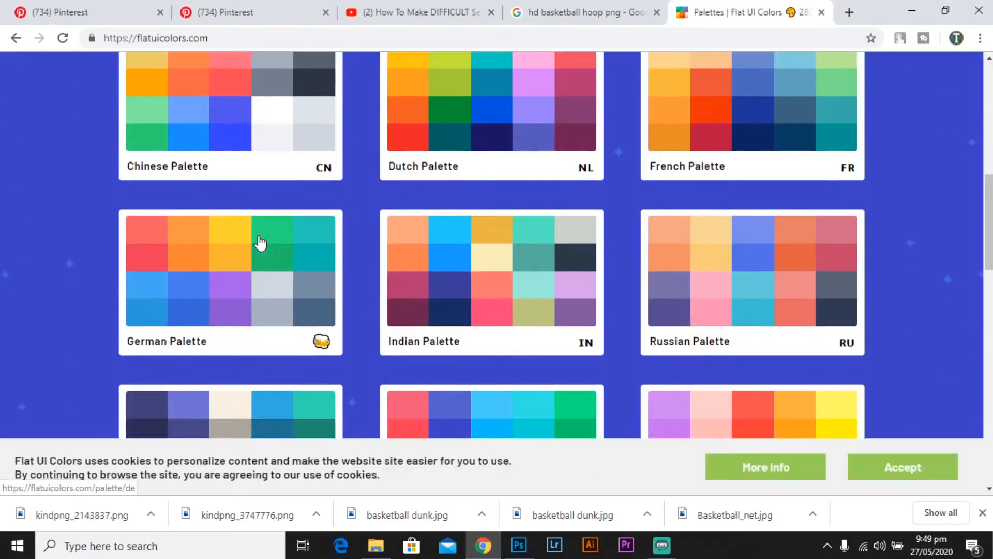
{"action": "left_click", "coordinate": [252, 223]}
{"action": "left_click", "coordinate": [341, 400]}
Switch to Photoshop and fill Layer 1 with the copied German Palette blue at 100% opacity
{"action": "key", "text": "alt+Tab"}
{"action": "key", "text": "shift+F5"}
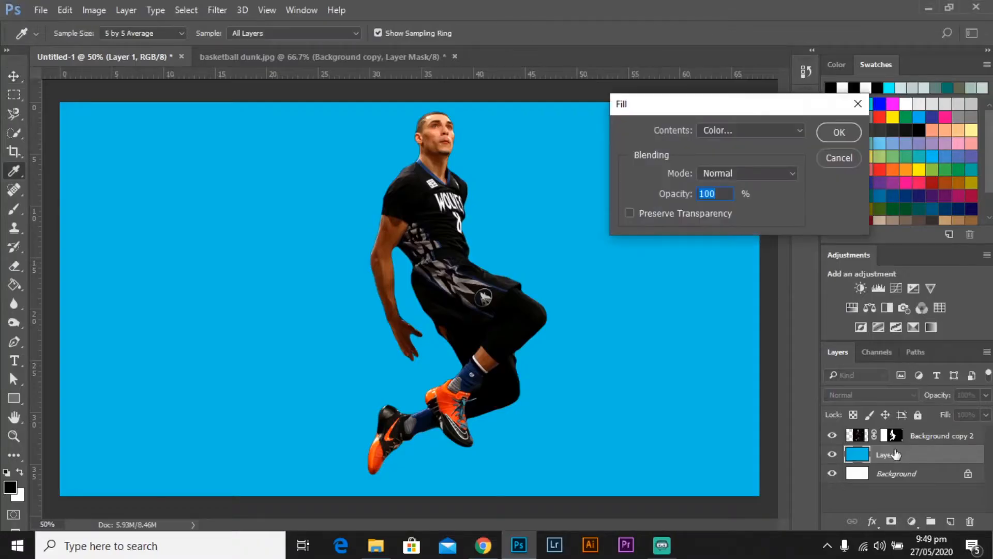
{"action": "left_click", "coordinate": [750, 130]}
{"action": "left_click", "coordinate": [739, 168]}
{"action": "key", "text": "ctrl+v"}
{"action": "key", "text": "Return"}
{"action": "left_click", "coordinate": [822, 135]}
{"action": "key", "text": "v"}
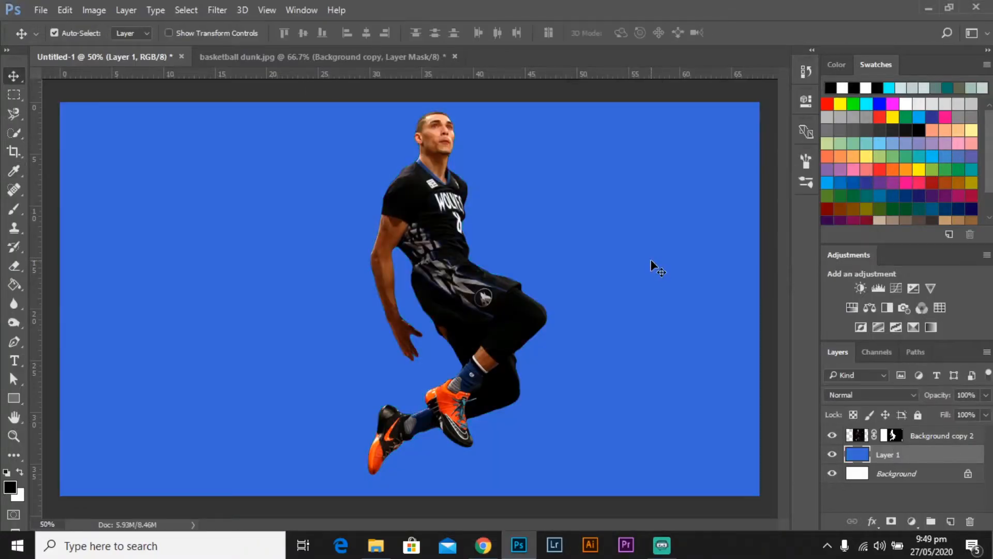
Switch to the browser, open the Spanish Palette on Flat UI Colors and copy its darkest navy swatch
{"action": "key", "text": "alt+Tab"}
{"action": "left_click", "coordinate": [47, 71]}
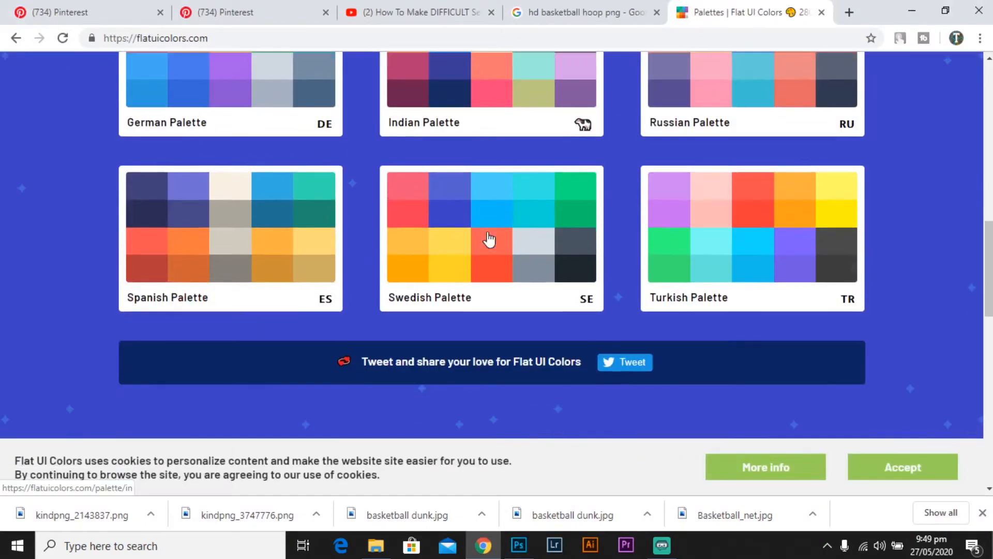
{"action": "left_click", "coordinate": [192, 234]}
{"action": "left_click", "coordinate": [101, 231]}
Switch to Photoshop and fill Layer 1 with the copied Spanish Palette navy in Normal mode at 100% opacity
{"action": "key", "text": "alt+Tab"}
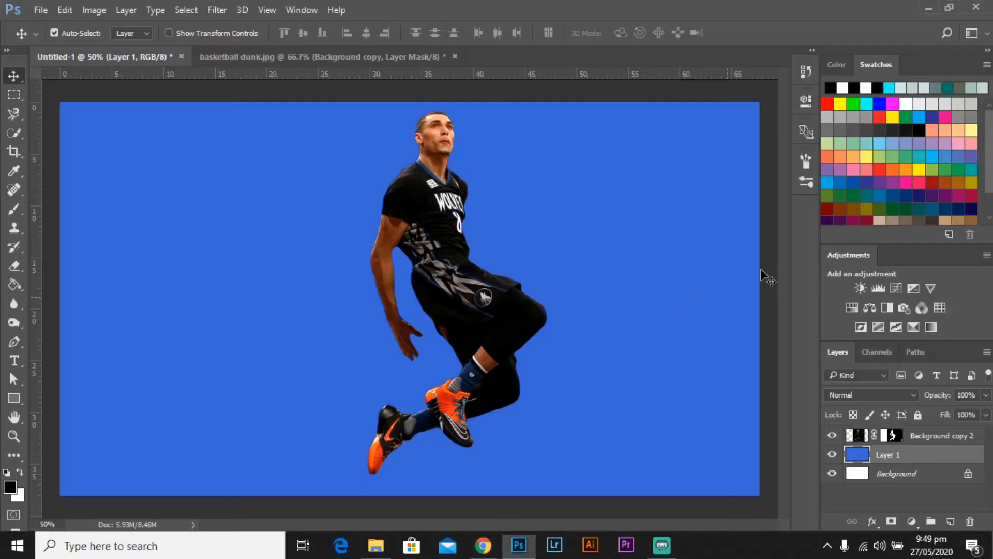
{"action": "key", "text": "shift+F5"}
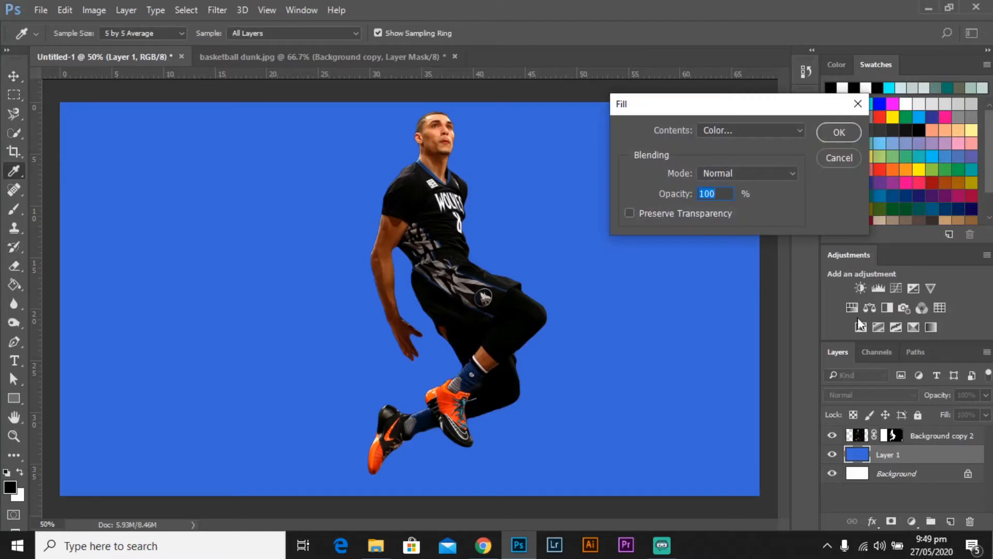
{"action": "left_click", "coordinate": [747, 129]}
{"action": "left_click", "coordinate": [747, 164]}
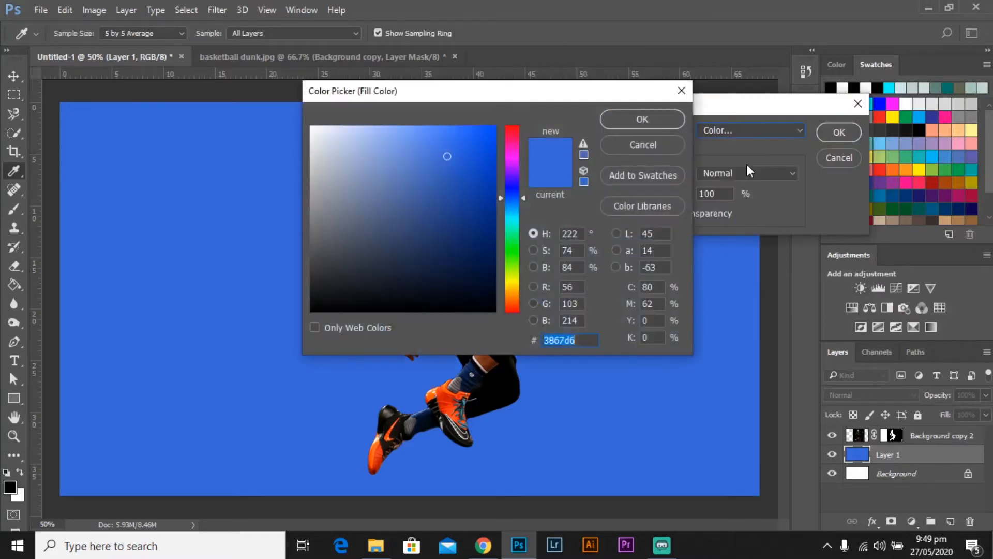
{"action": "key", "text": "ctrl+v"}
{"action": "key", "text": "Return"}
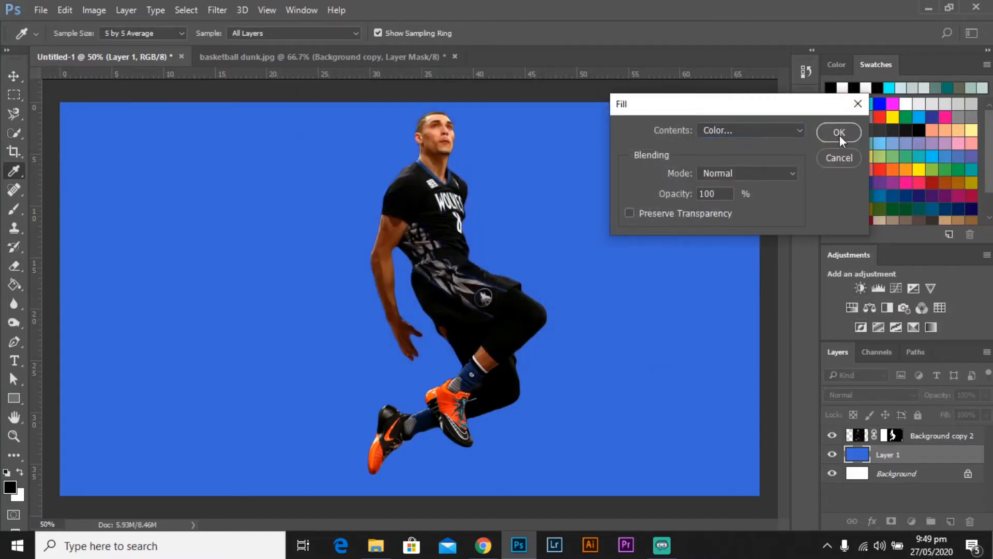
{"action": "left_click", "coordinate": [839, 133]}
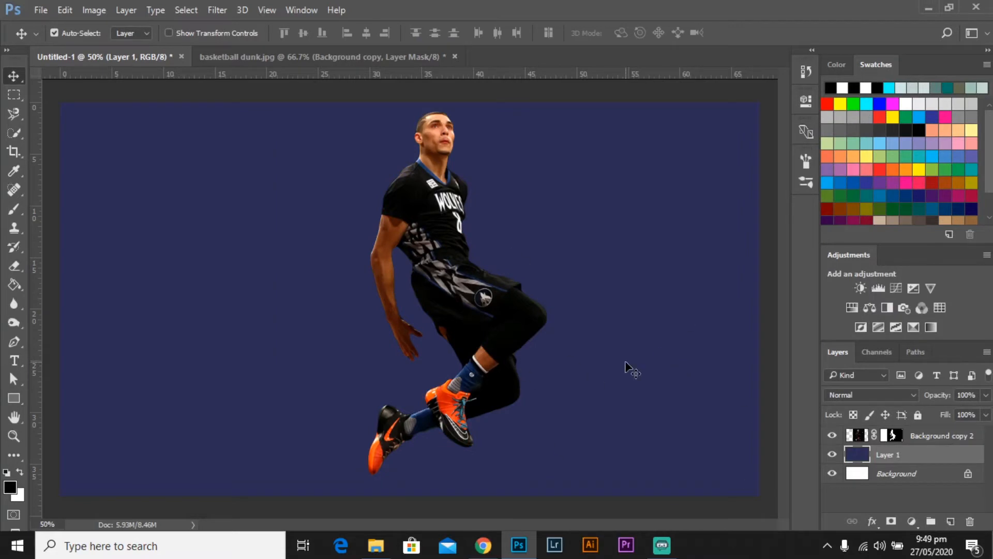
Duplicate the player layer Background copy 2, place the duplicate beneath the original and nudge it slightly left
{"action": "left_click", "coordinate": [941, 440]}
{"action": "key", "text": "ctrl+j"}
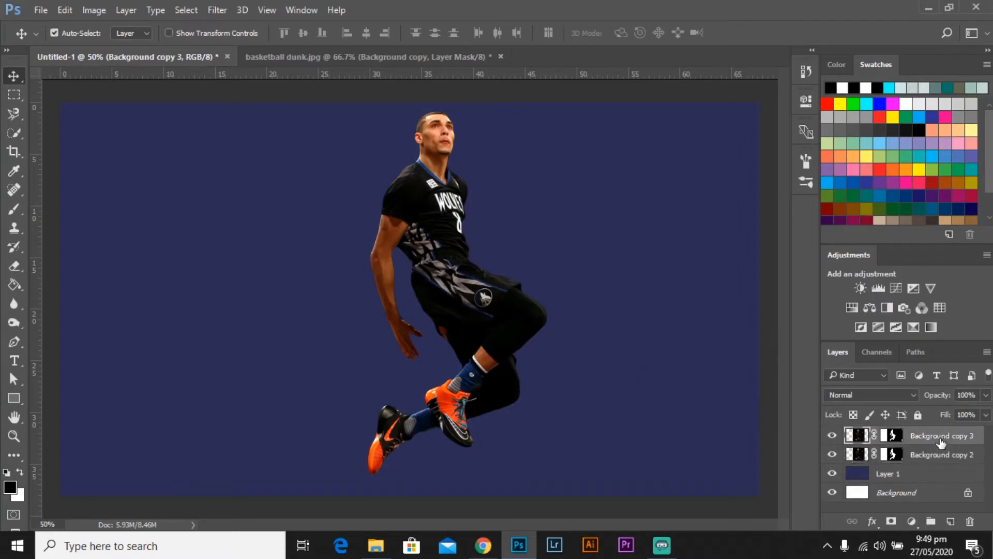
{"action": "left_click_drag", "start_coordinate": [941, 440], "coordinate": [958, 466]}
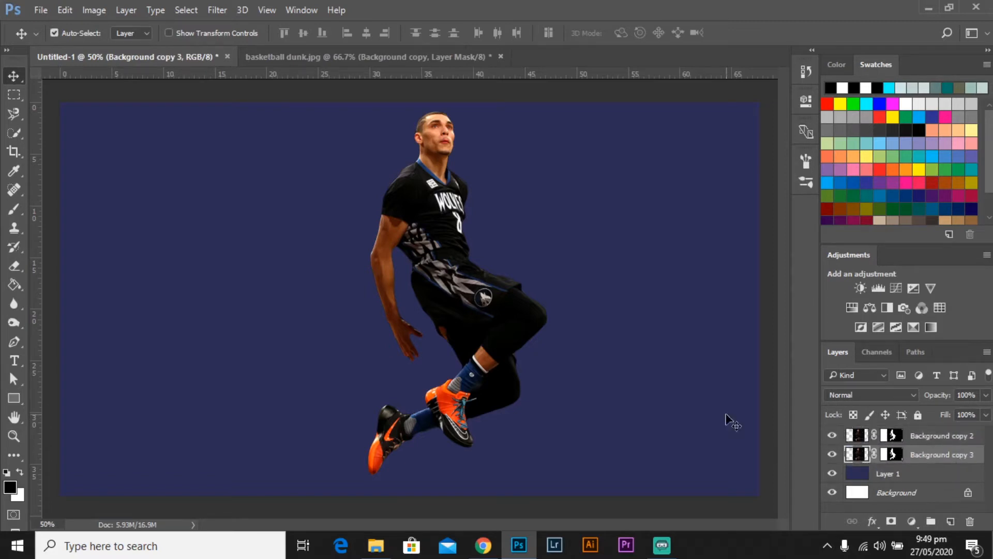
{"action": "key", "text": "shift+Left"}
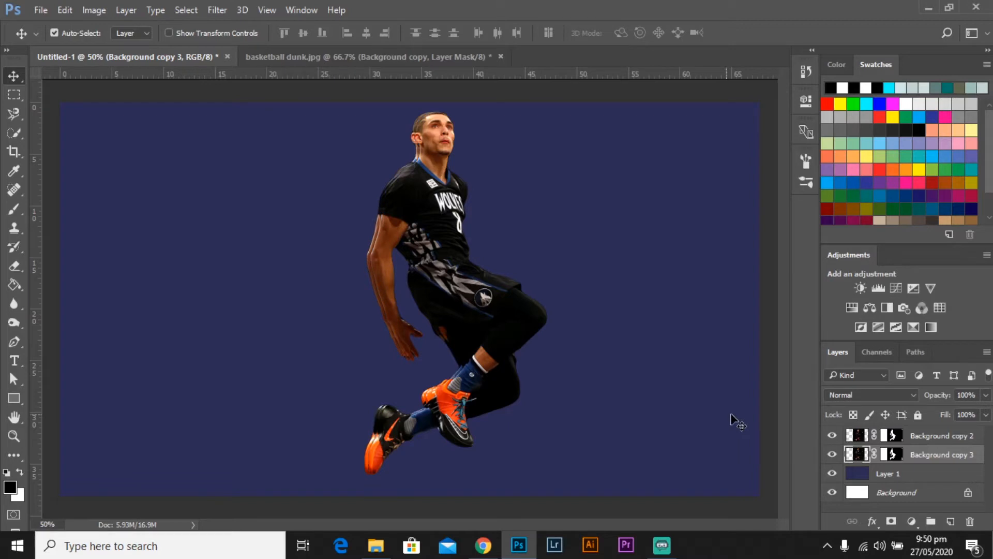
Apply a solid black Color Overlay in Normal mode at 100% opacity to the Background copy 3 layer
{"action": "double_click", "coordinate": [946, 455]}
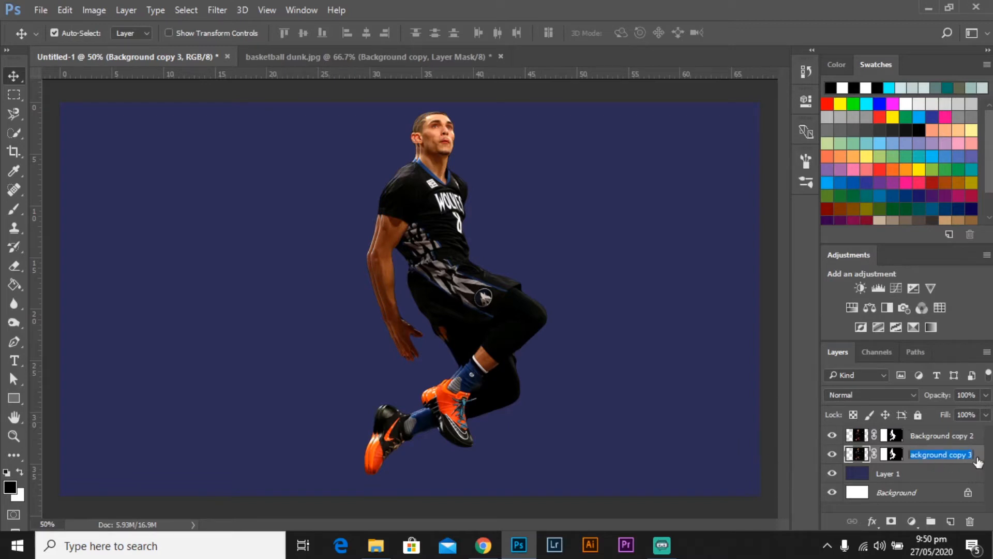
{"action": "key", "text": "Return"}
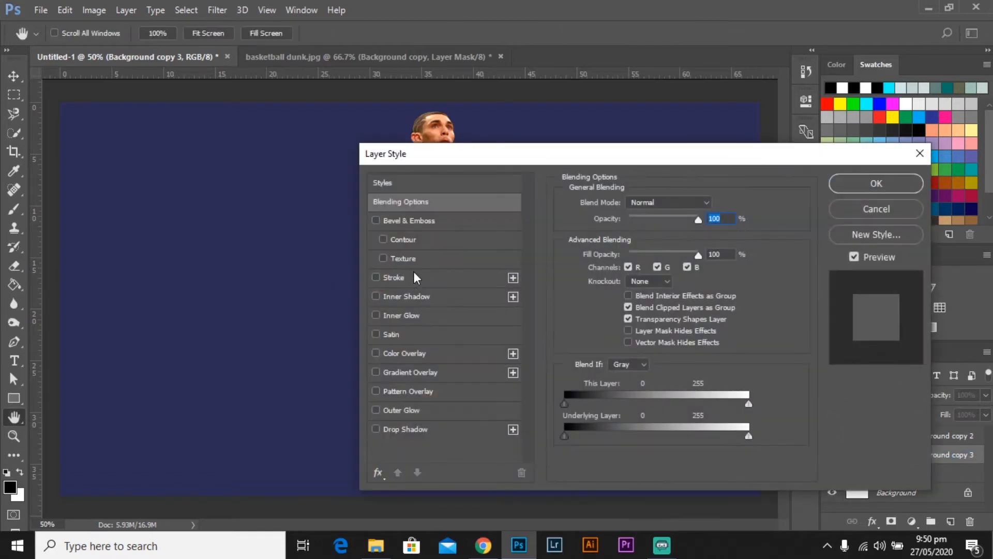
{"action": "left_click", "coordinate": [406, 352]}
{"action": "left_click_drag", "start_coordinate": [706, 179], "coordinate": [597, 262]}
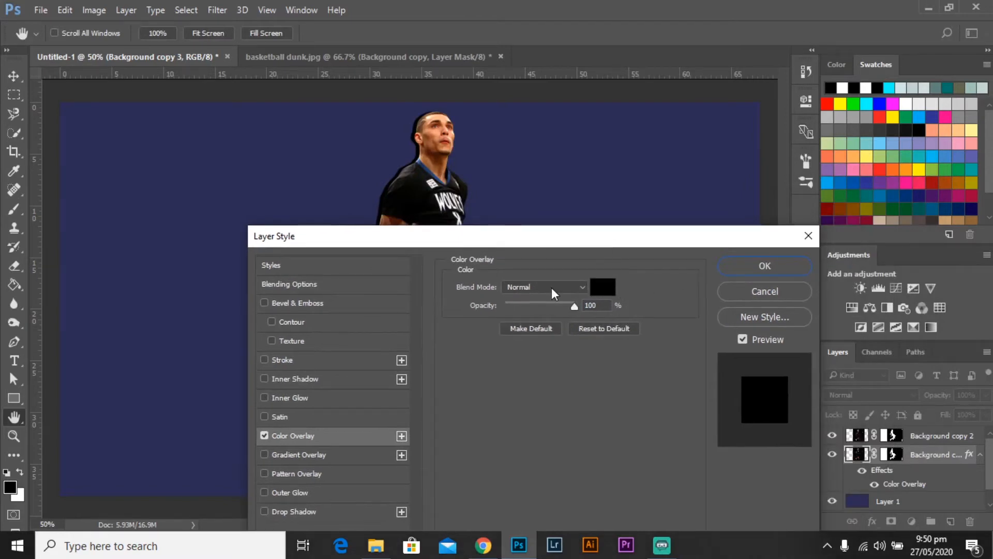
{"action": "left_click_drag", "start_coordinate": [613, 243], "coordinate": [617, 274]}
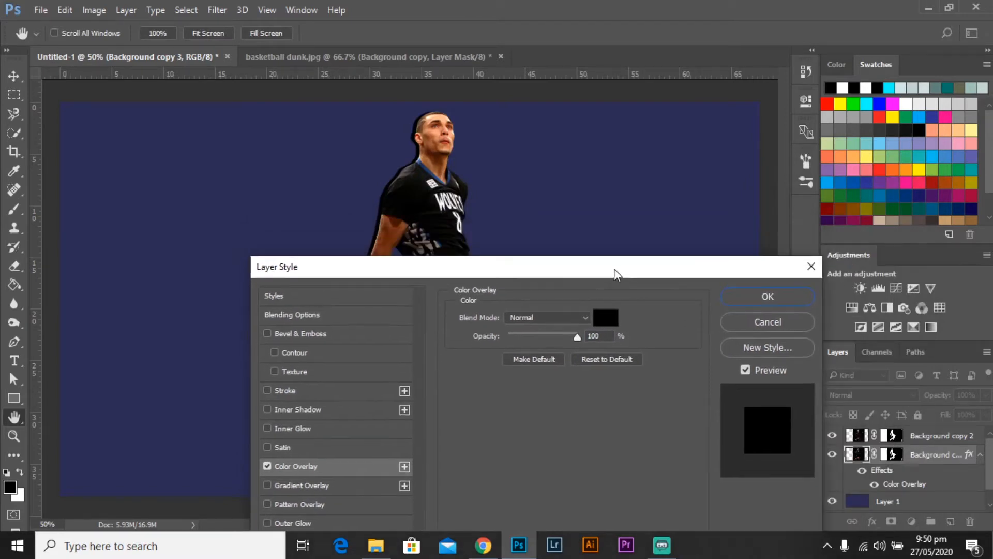
{"action": "left_click", "coordinate": [767, 297]}
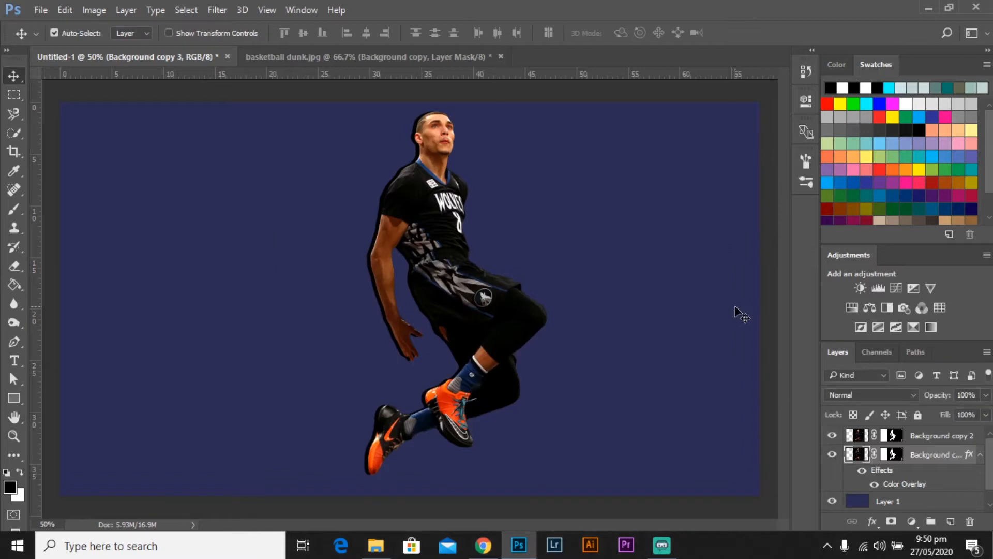
Nudge the black silhouette farther left and slightly down so it shows behind the player like a shadow
{"action": "key", "text": "shift+Left"}
{"action": "key", "text": "shift+Down"}
{"action": "key", "text": "shift+Left"}
{"action": "key", "text": "shift+Left"}
{"action": "key", "text": "shift+Right"}
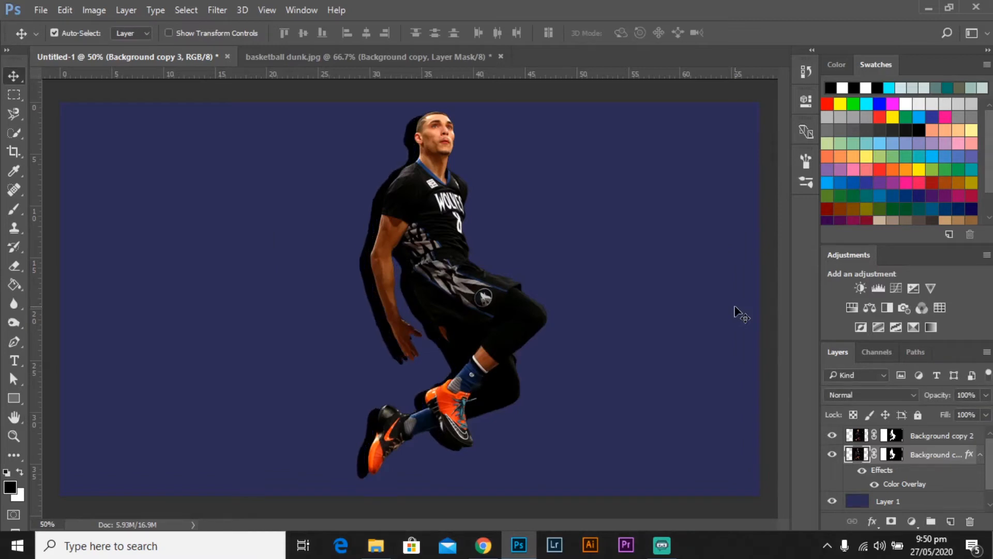
{"action": "key", "text": "shift+Left"}
{"action": "key", "text": "shift+Left"}
Free-transform the black silhouette, scaling it proportionally to about 103.7% and shifting it slightly farther left and down
{"action": "key", "text": "ctrl+t"}
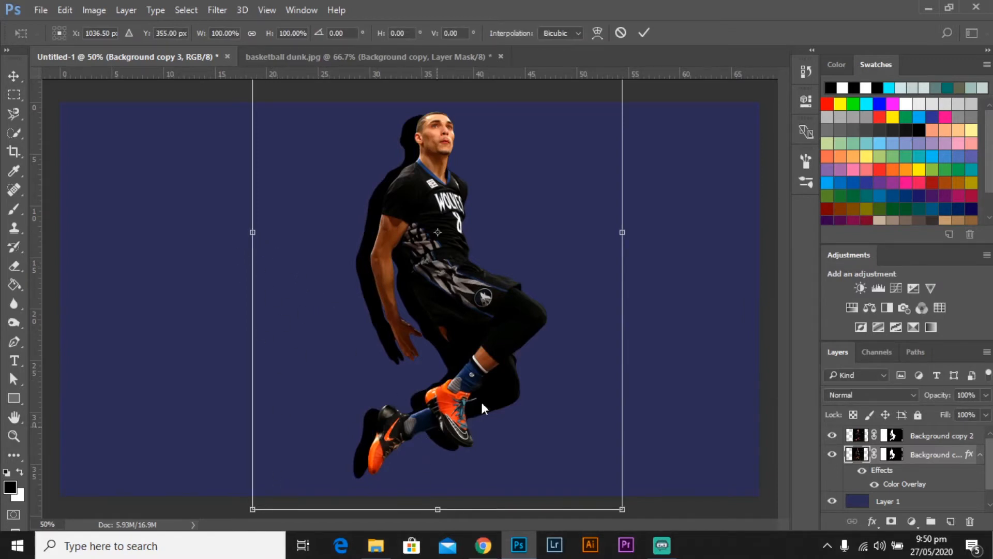
{"action": "key", "text": "alt+space"}
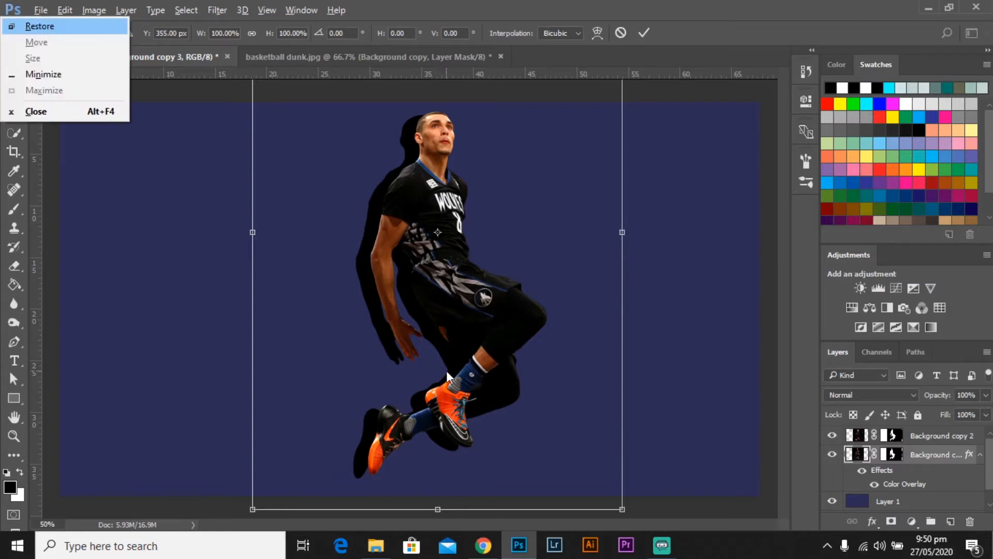
{"action": "key", "text": "Escape"}
{"action": "key", "text": "shift+Left"}
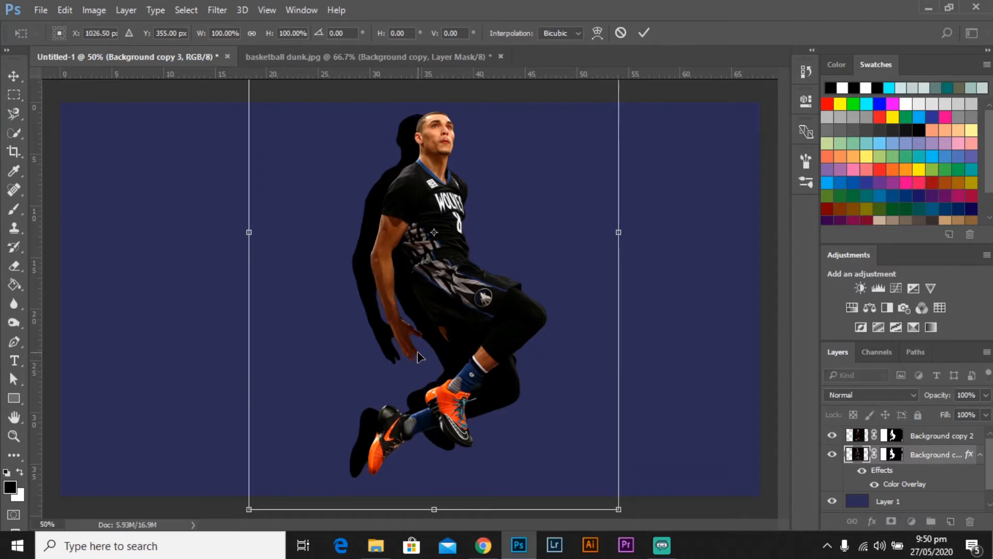
{"action": "key", "text": "shift+Down"}
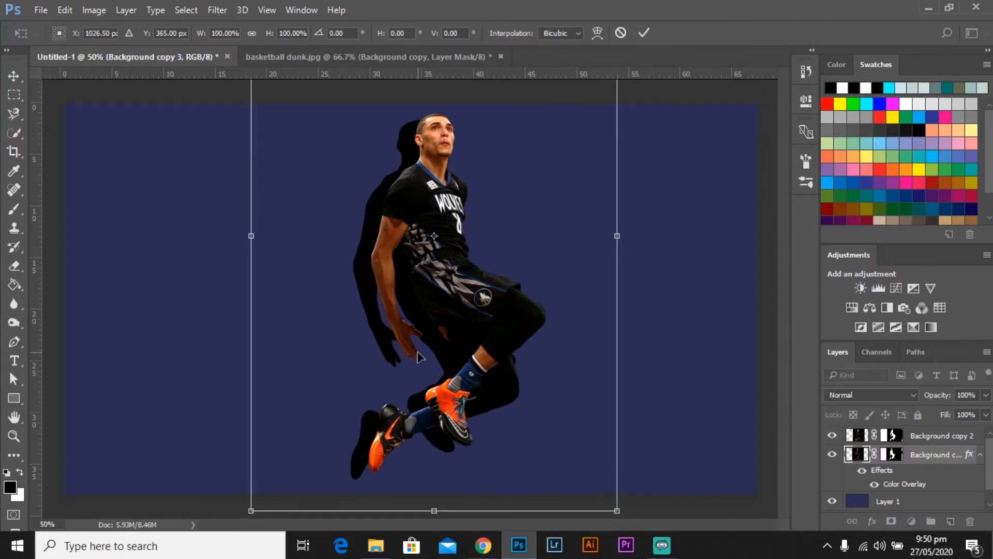
{"action": "key", "text": "ctrl+minus"}
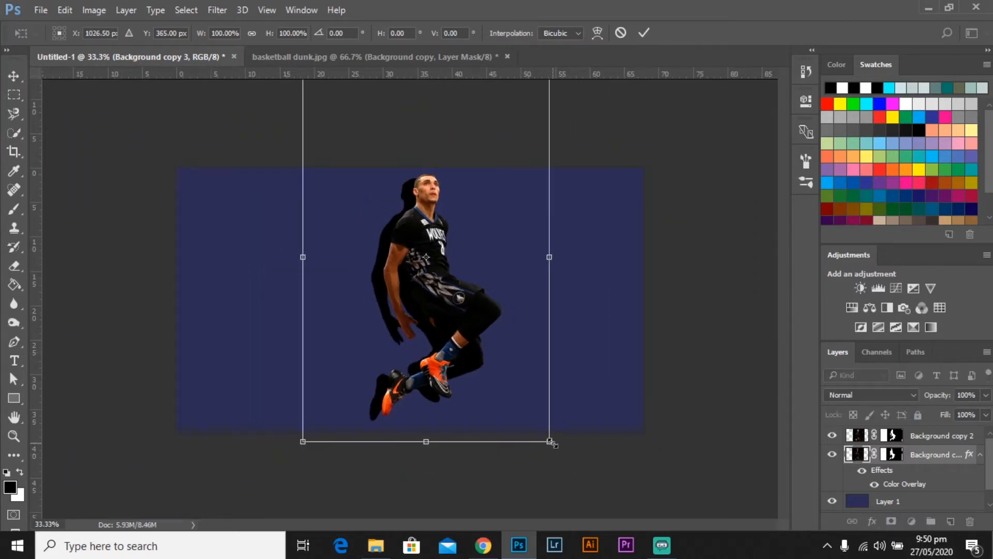
{"action": "left_click_drag", "start_coordinate": [552, 442], "coordinate": [563, 456]}
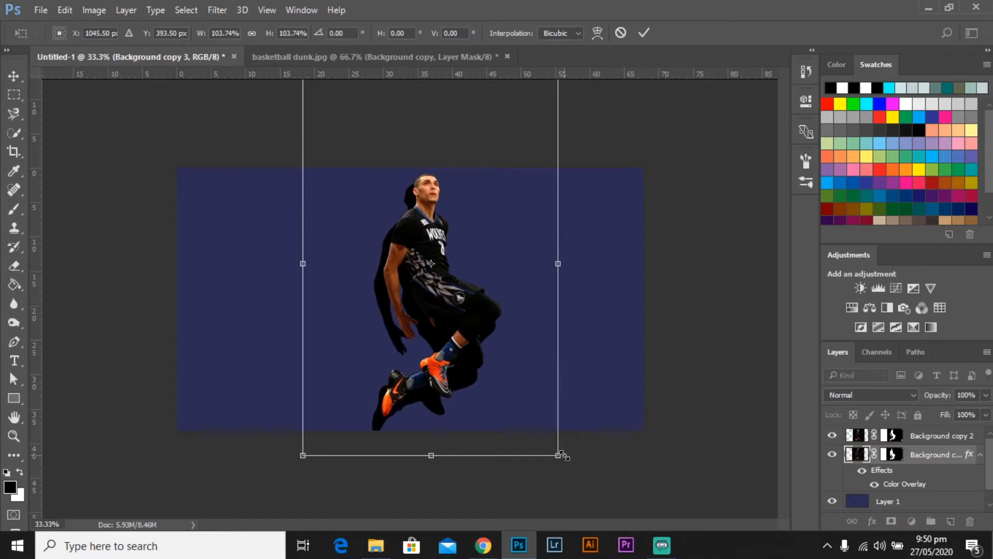
{"action": "key", "text": "shift+Left"}
{"action": "key", "text": "shift+Left"}
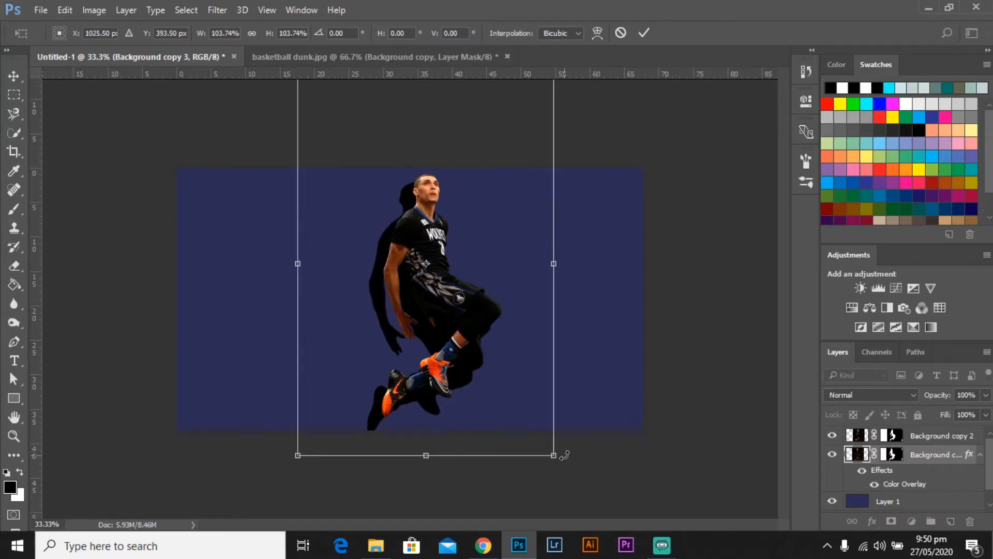
{"action": "key", "text": "Return"}
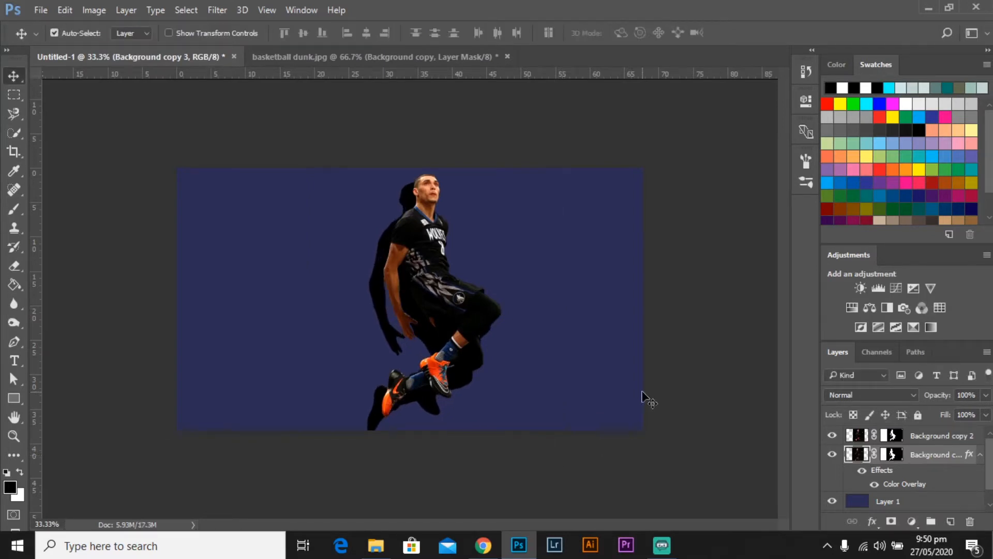
Lower the opacity of the black silhouette layer to 24%
{"action": "key", "text": "ctrl+plus"}
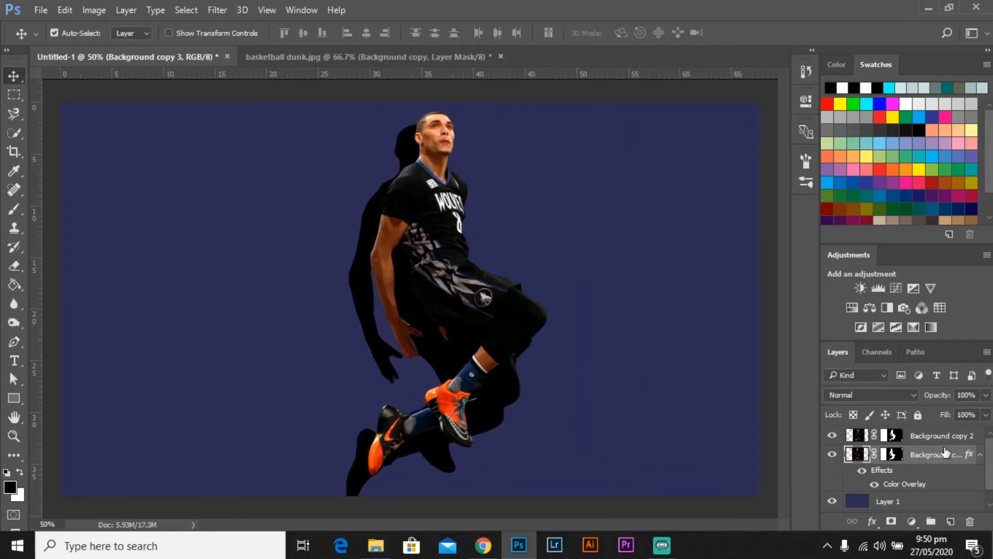
{"action": "left_click_drag", "start_coordinate": [987, 398], "coordinate": [935, 415]}
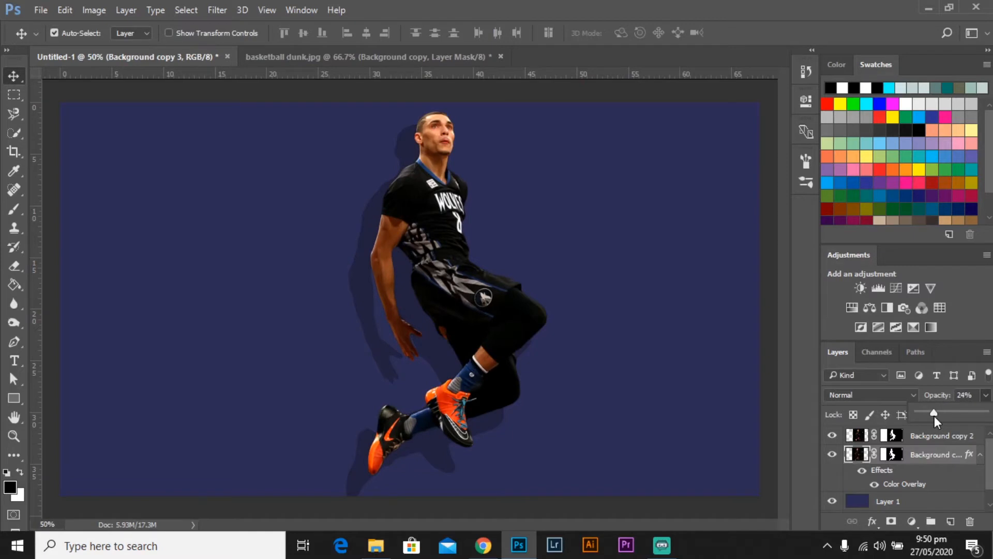
{"action": "left_click", "coordinate": [986, 395]}
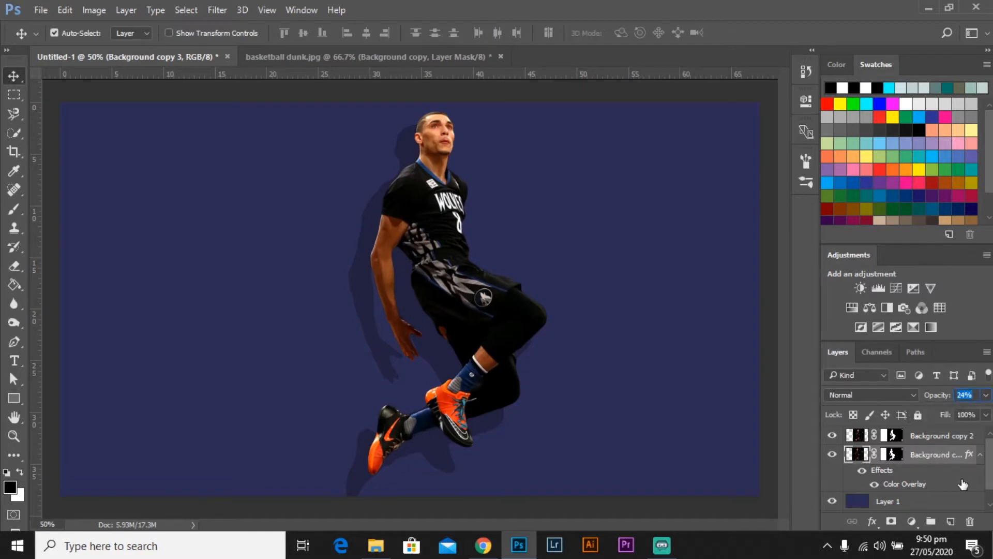
Soften the shadow layer with a Gaussian Blur of about 4 pixels radius
{"action": "left_click", "coordinate": [220, 9]}
{"action": "mouse_move", "coordinate": [298, 186]}
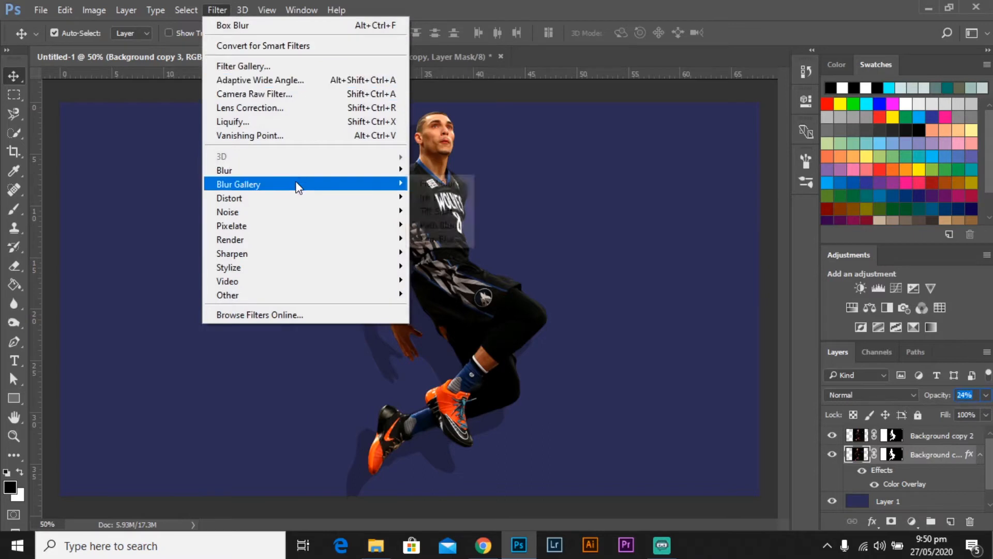
{"action": "mouse_move", "coordinate": [321, 172]}
{"action": "left_click", "coordinate": [450, 225]}
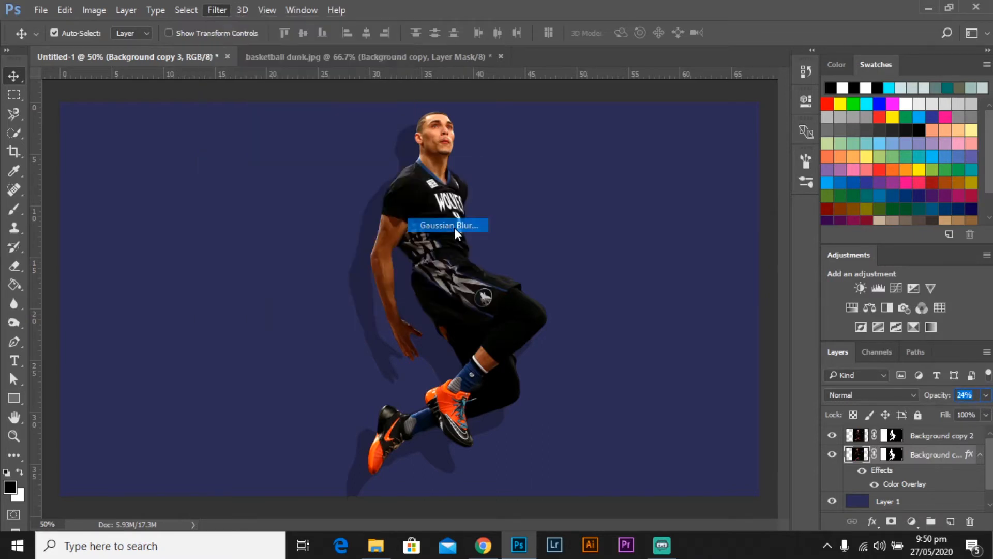
{"action": "mouse_move", "coordinate": [750, 407]}
{"action": "left_mouse_down"}
{"action": "mouse_move", "coordinate": [731, 405]}
{"action": "mouse_move", "coordinate": [744, 412]}
{"action": "left_mouse_up"}
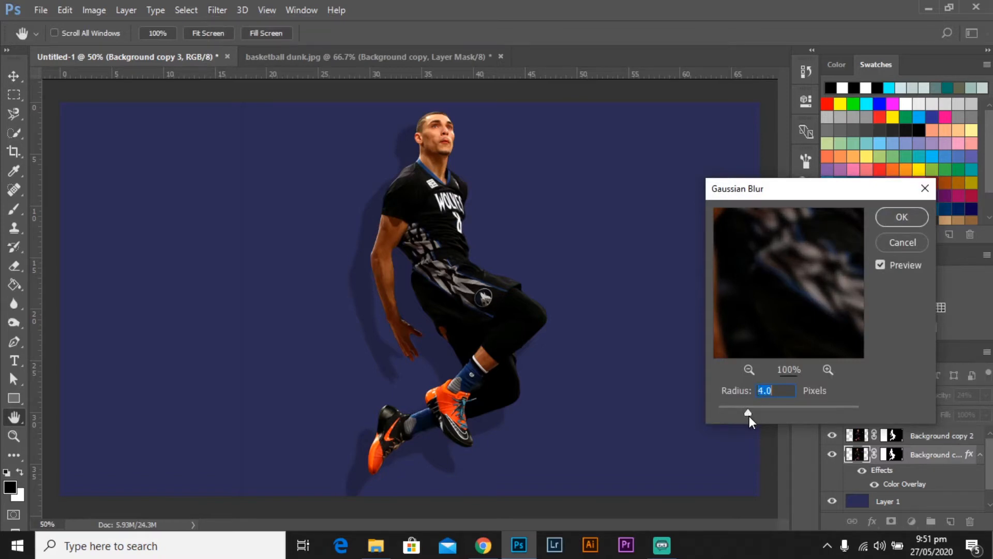
{"action": "left_click_drag", "start_coordinate": [749, 416], "coordinate": [752, 417]}
{"action": "left_click", "coordinate": [903, 217]}
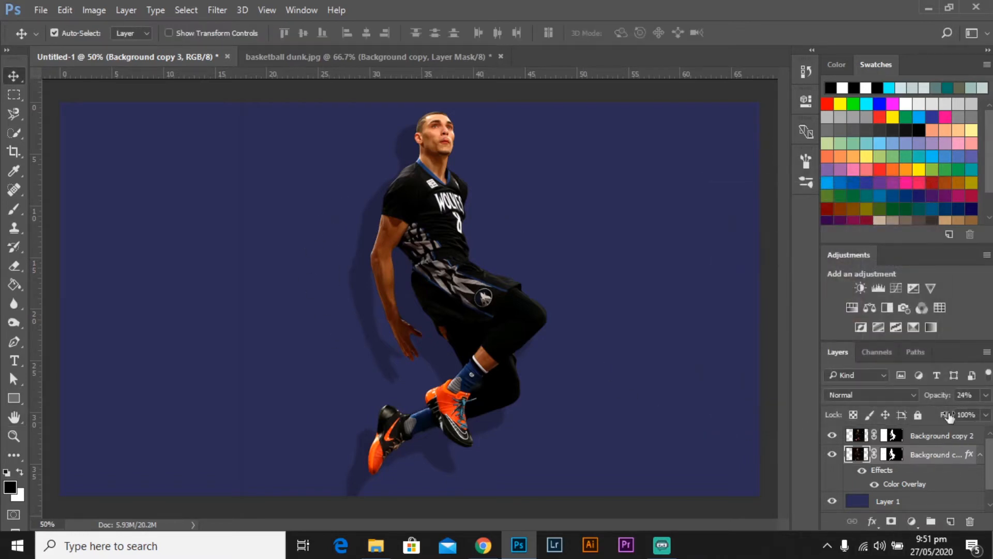
Paint black with a 250 px brush on the masks of both player layers to hide the faint vertical edge left of the player
{"action": "left_click", "coordinate": [892, 454]}
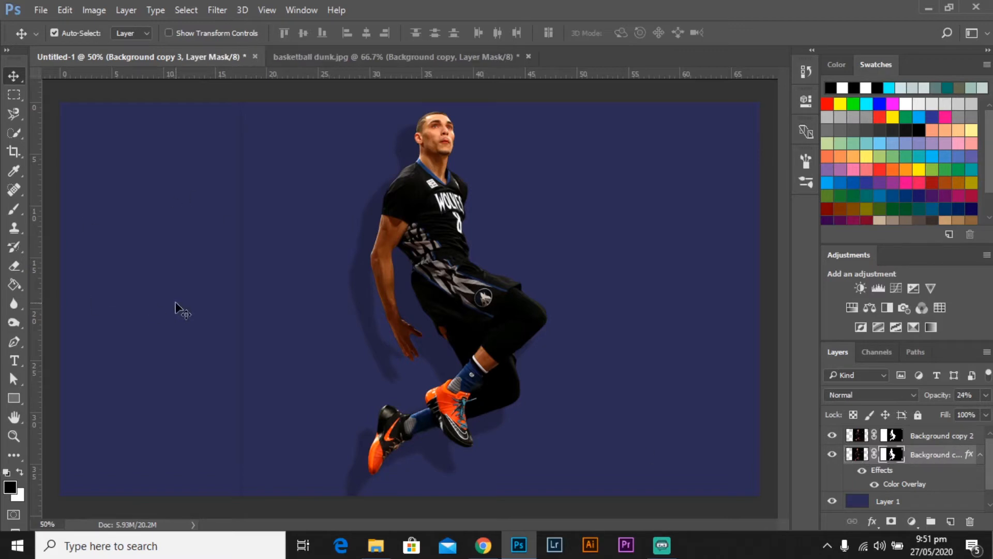
{"action": "key", "text": "b"}
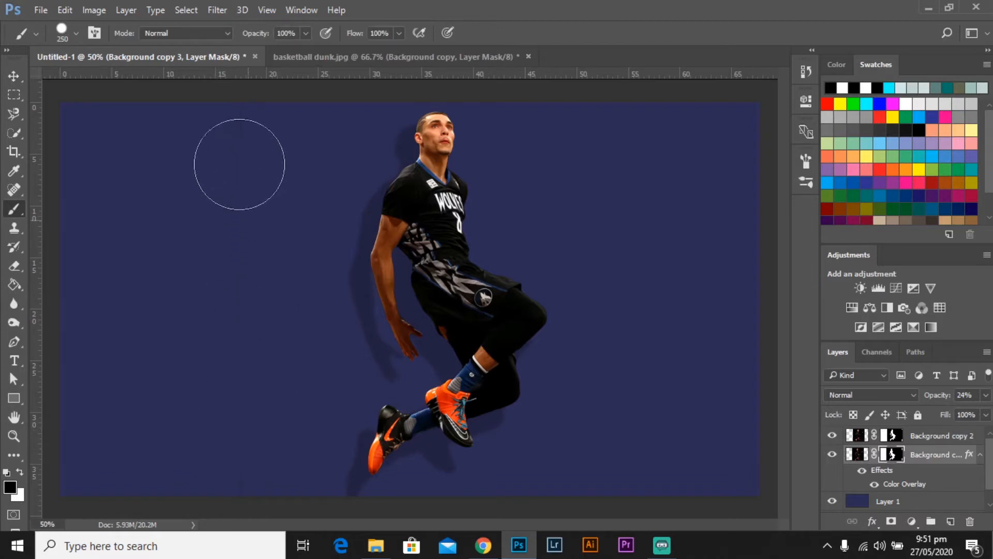
{"action": "left_click", "coordinate": [890, 436]}
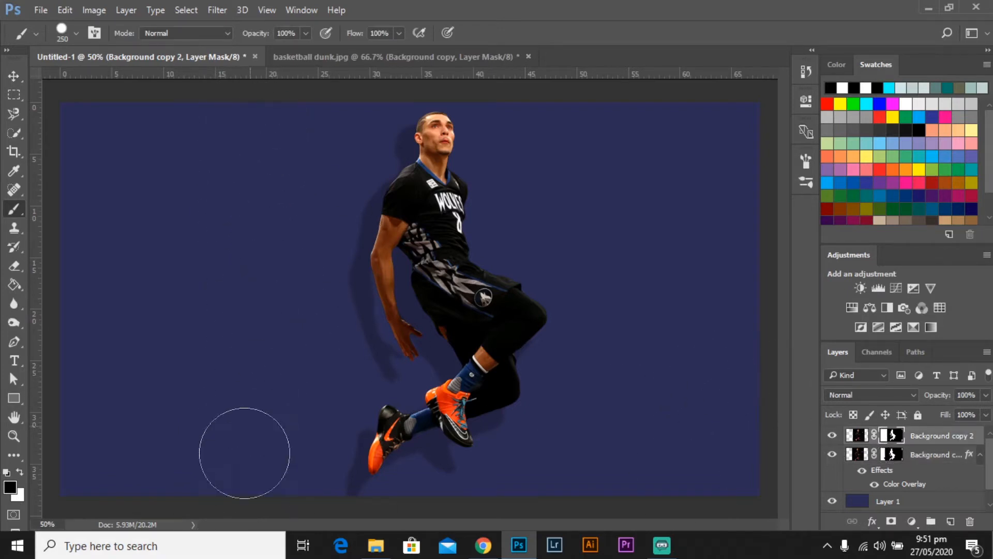
Select the player and shadow layers together and nudge them slightly left on the canvas
{"action": "left_click", "coordinate": [14, 76]}
{"action": "scroll", "coordinate": [254, 263], "scroll_direction": "down", "scroll_amount": 1}
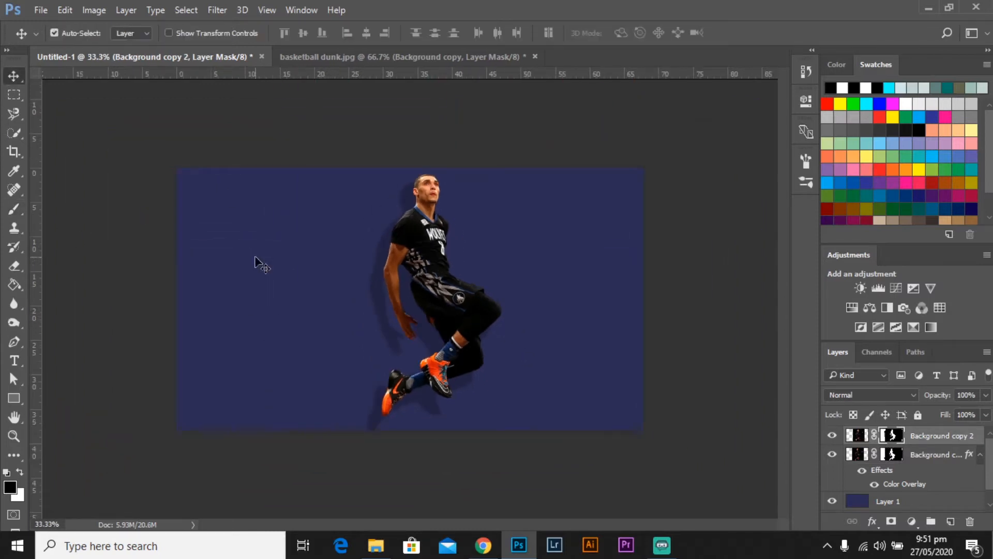
{"action": "left_click", "coordinate": [946, 456]}
{"action": "key", "text": "shift+Left"}
{"action": "key", "text": "shift+Left"}
{"action": "key", "text": "shift+Left"}
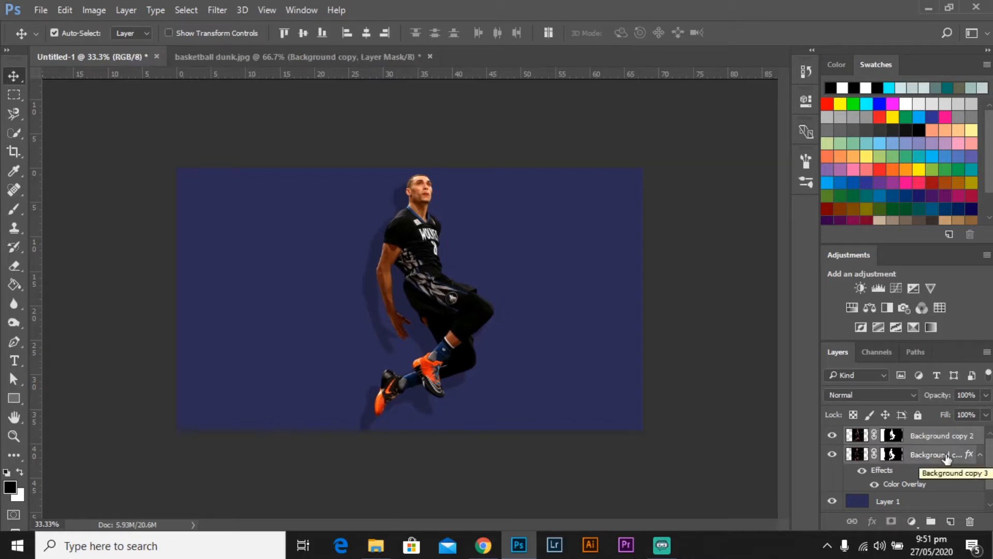
Group the player and shadow layers and name the group "player"
{"action": "key", "text": "ctrl+g"}
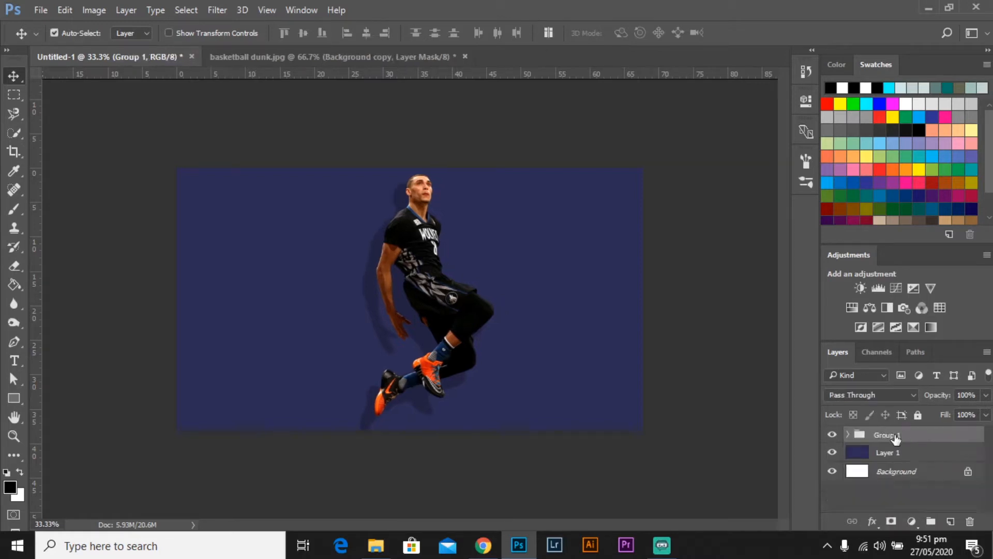
{"action": "double_click", "coordinate": [896, 435]}
{"action": "type", "text": "player"}
{"action": "key", "text": "Return"}
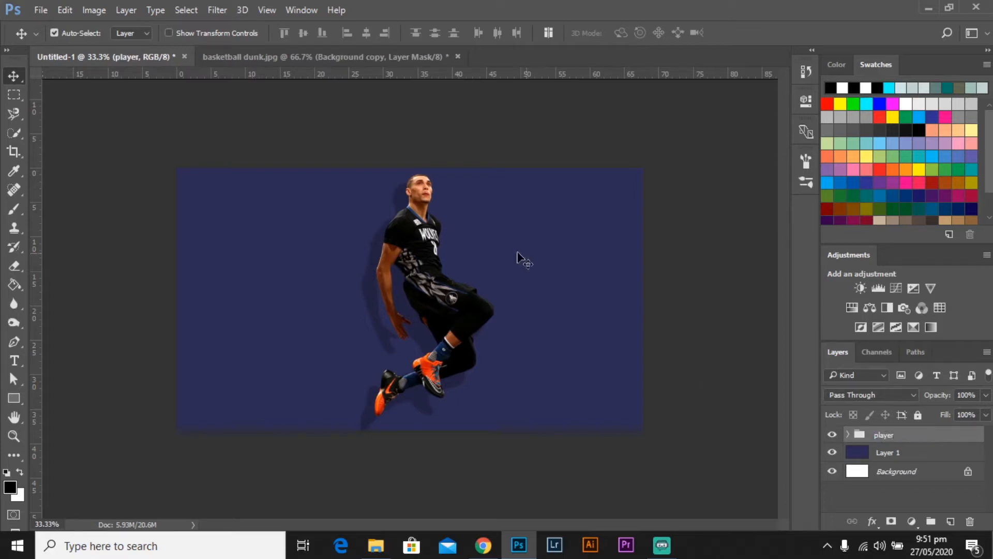
Center the player group horizontally on the canvas by aligning it with the Background layer
{"action": "left_click", "coordinate": [895, 458]}
{"action": "left_click", "coordinate": [903, 471]}
{"action": "left_click", "coordinate": [918, 439]}
{"action": "left_click", "coordinate": [912, 472], "text": "ctrl"}
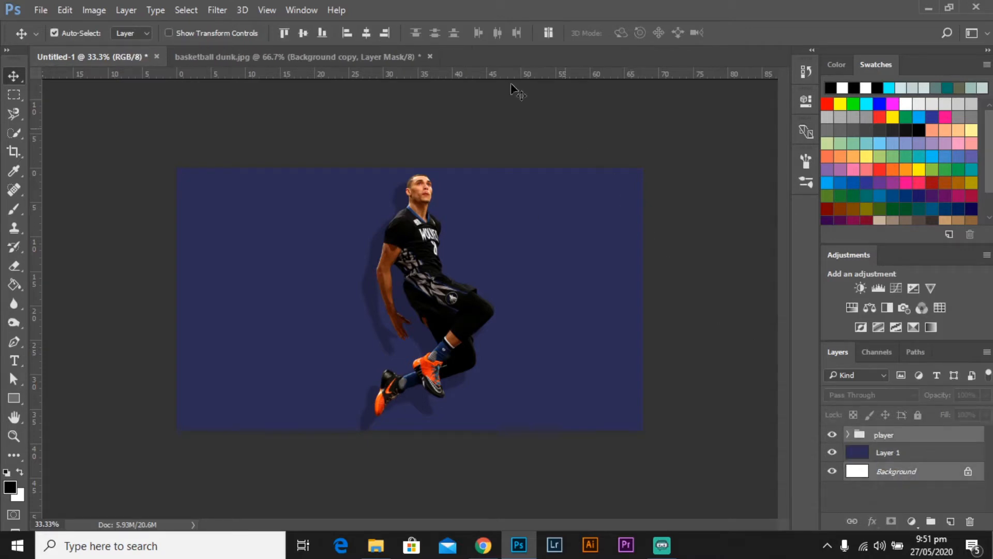
{"action": "left_click", "coordinate": [366, 32], "text": "ctrl"}
{"action": "left_click", "coordinate": [645, 312]}
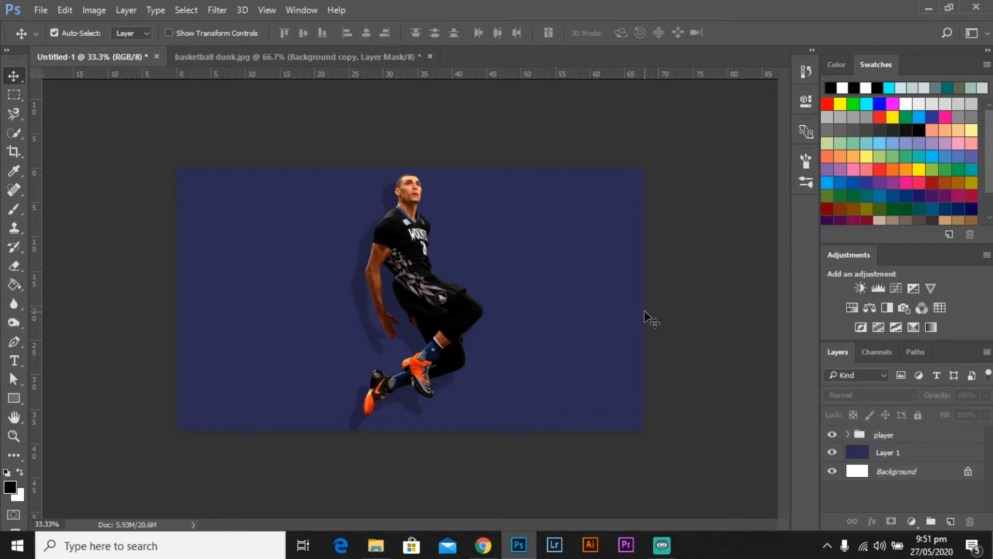
Add a text layer above the player group reading "DUNK", starting near the player's hand
{"action": "left_click", "coordinate": [898, 439]}
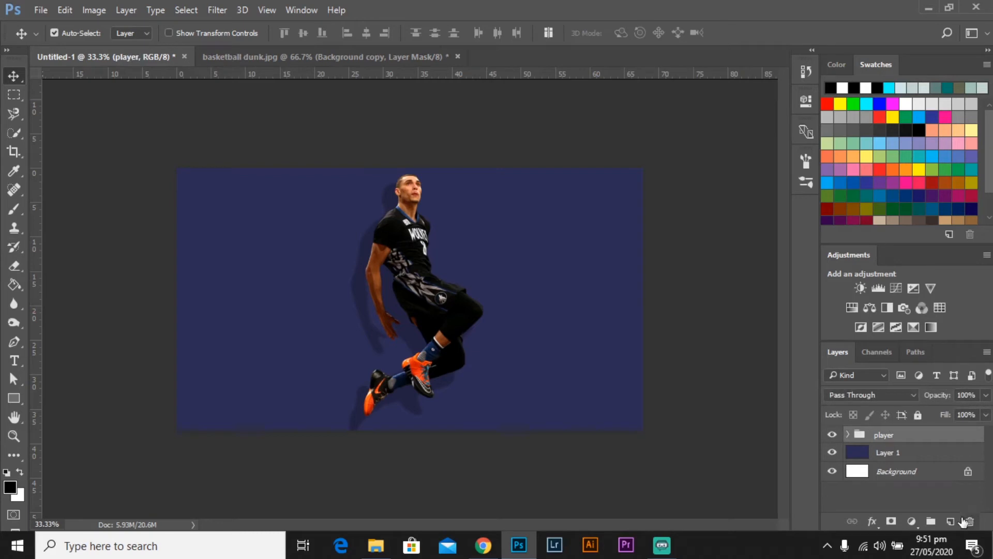
{"action": "key", "text": "t"}
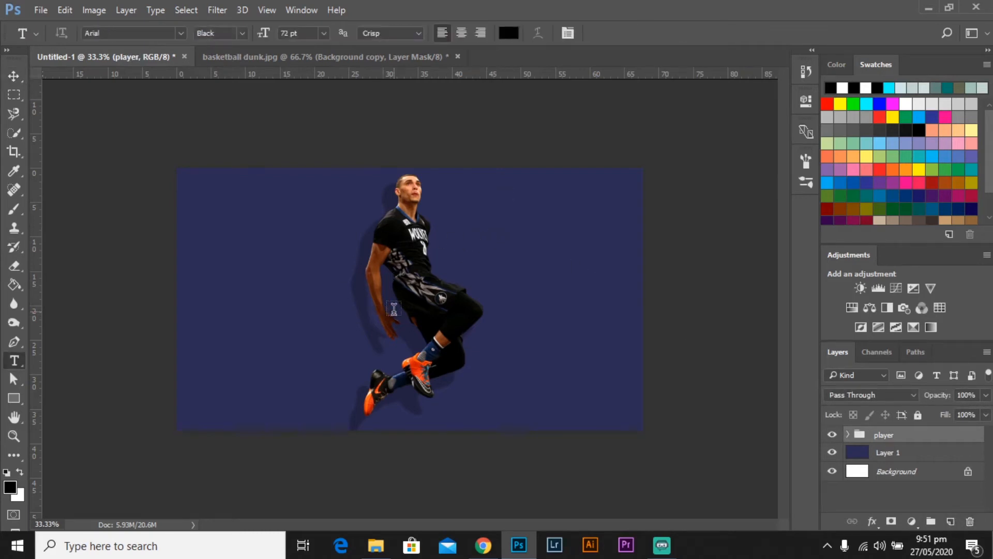
{"action": "left_click", "coordinate": [349, 318]}
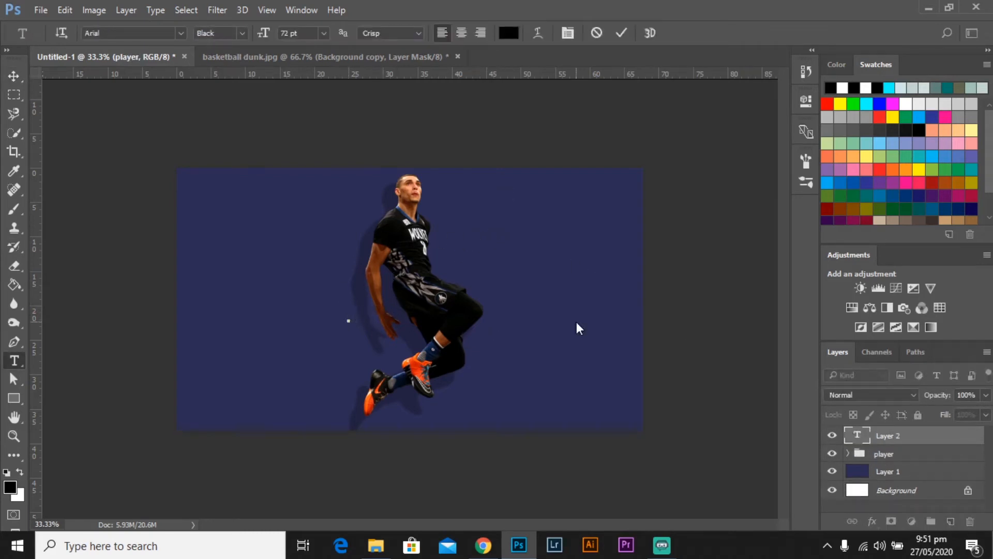
{"action": "type", "text": "DUNK"}
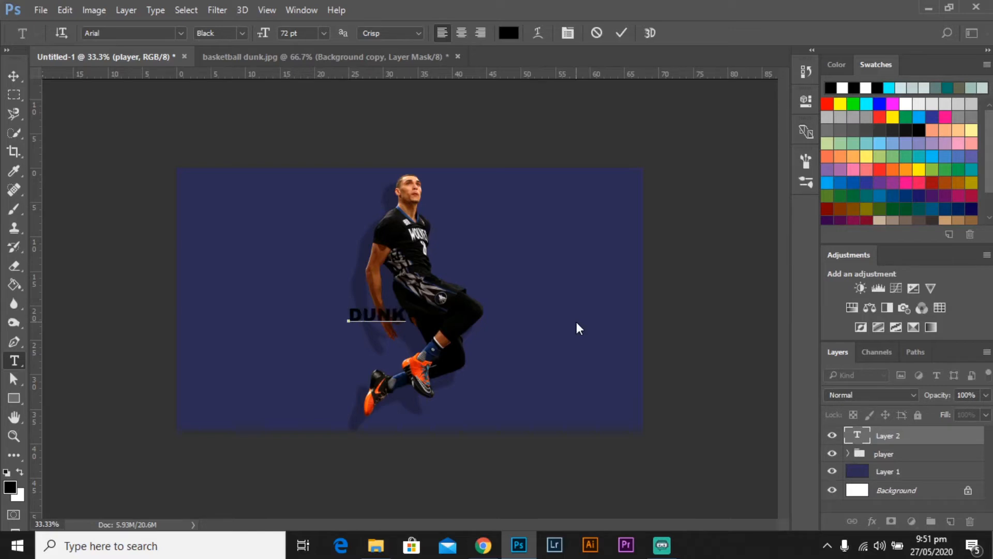
Set the font of the whole DUNK text to HP Simplified Bold Italic
{"action": "key", "text": "ctrl+a"}
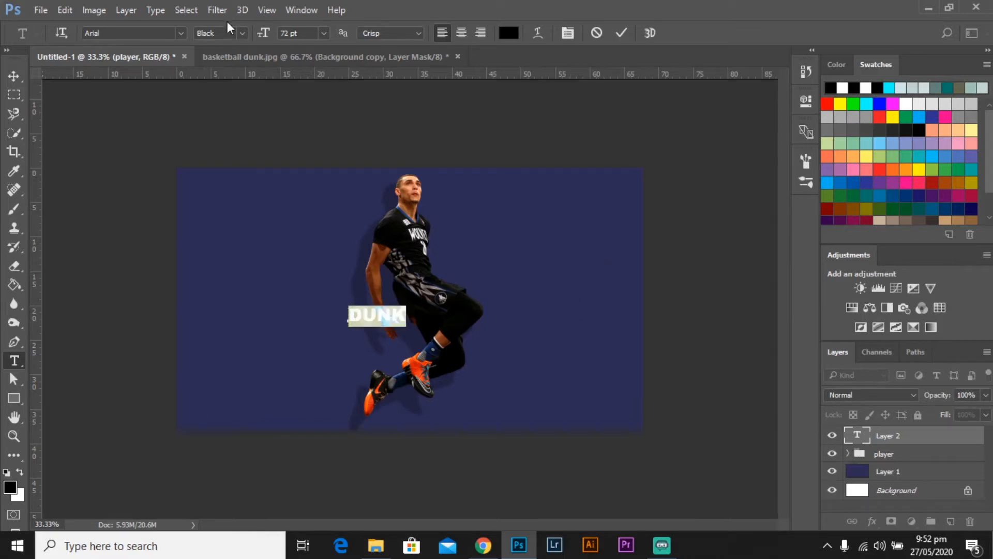
{"action": "left_click", "coordinate": [178, 32]}
{"action": "scroll", "coordinate": [217, 166], "scroll_direction": "down", "scroll_amount": 1}
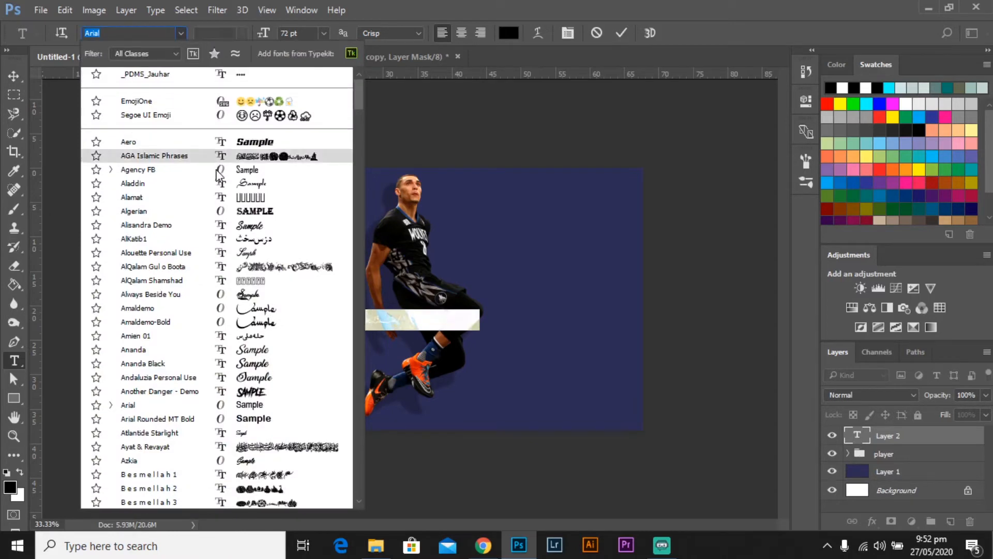
{"action": "scroll", "coordinate": [218, 174], "scroll_direction": "down", "scroll_amount": 1}
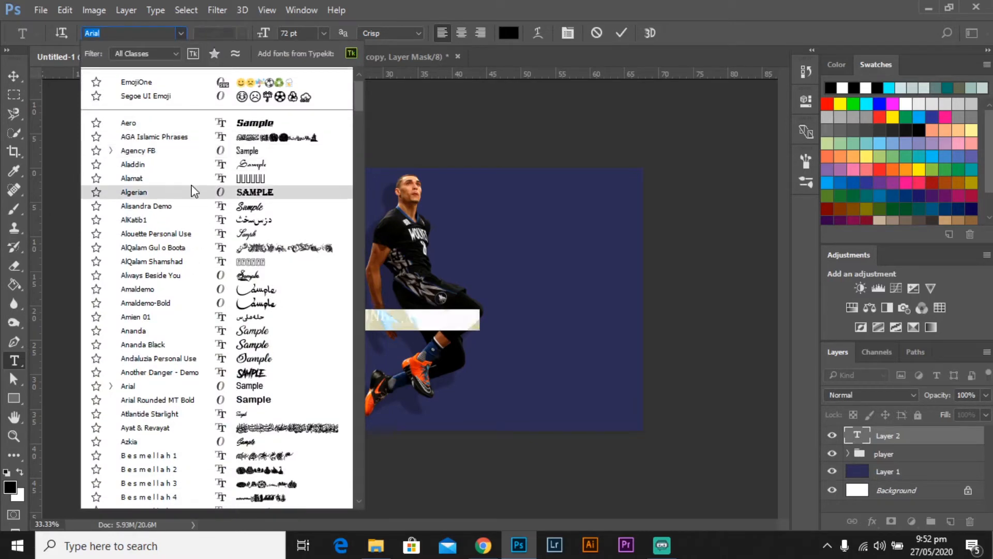
{"action": "type", "text": "he"}
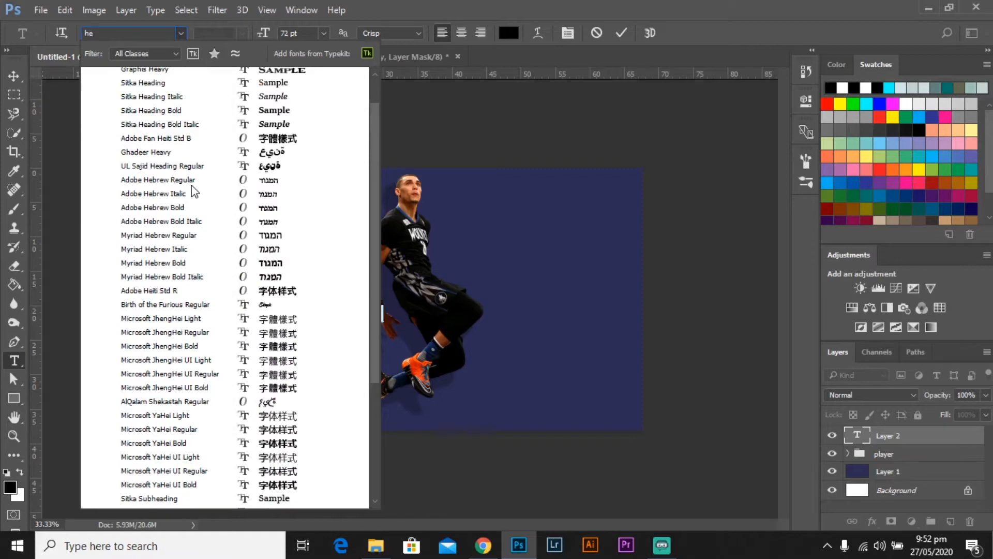
{"action": "key", "text": "BackSpace"}
{"action": "type", "text": "a"}
{"action": "scroll", "coordinate": [193, 192], "scroll_direction": "up", "scroll_amount": 1}
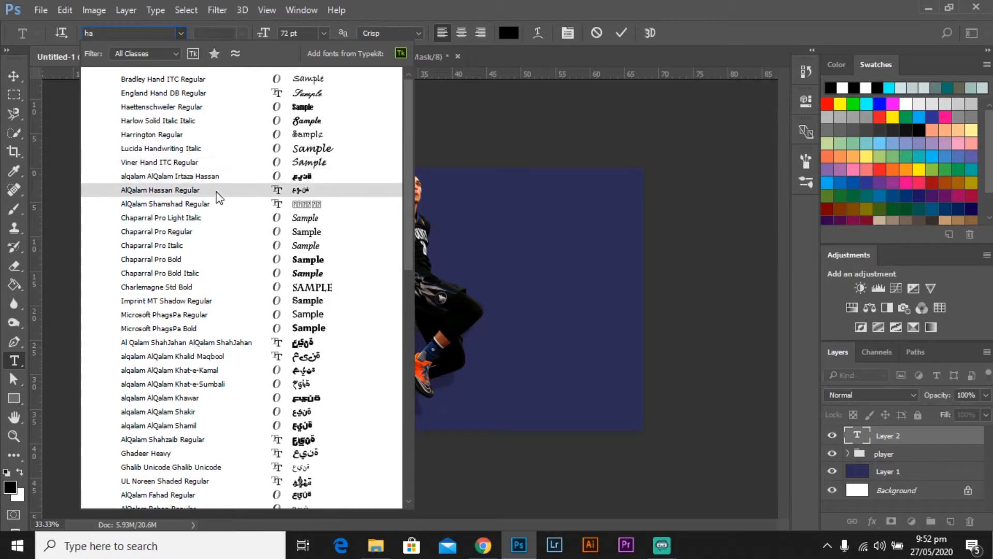
{"action": "key", "text": "BackSpace"}
{"action": "scroll", "coordinate": [220, 198], "scroll_direction": "down", "scroll_amount": 1}
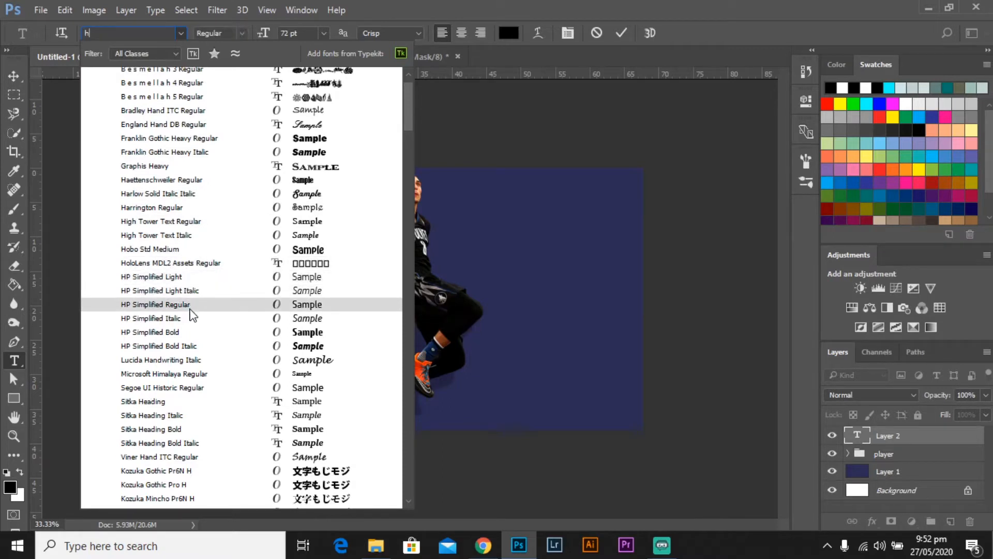
{"action": "left_click", "coordinate": [197, 346]}
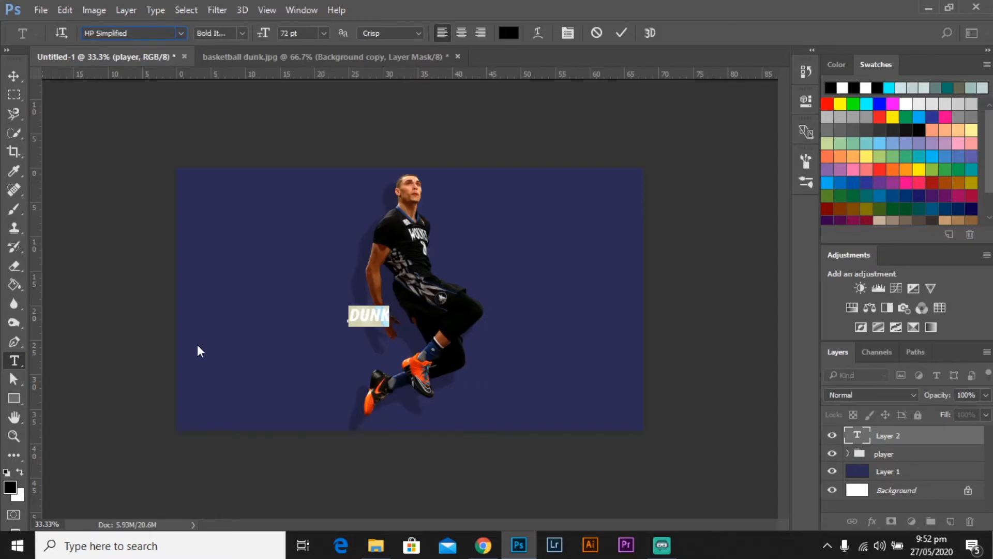
{"action": "left_click", "coordinate": [20, 76]}
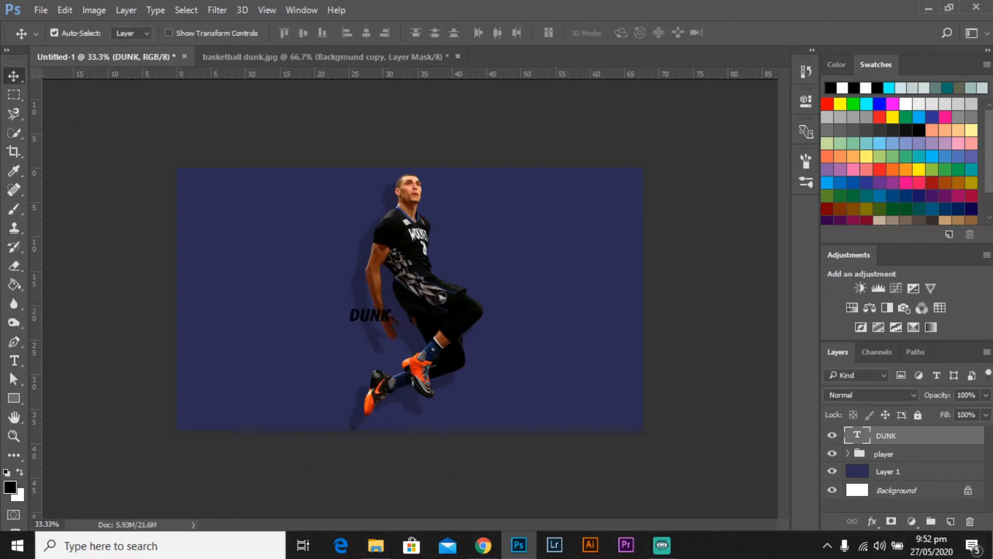
Try the Bold style on the DUNK text and switch it back to Bold Italic
{"action": "double_click", "coordinate": [857, 435]}
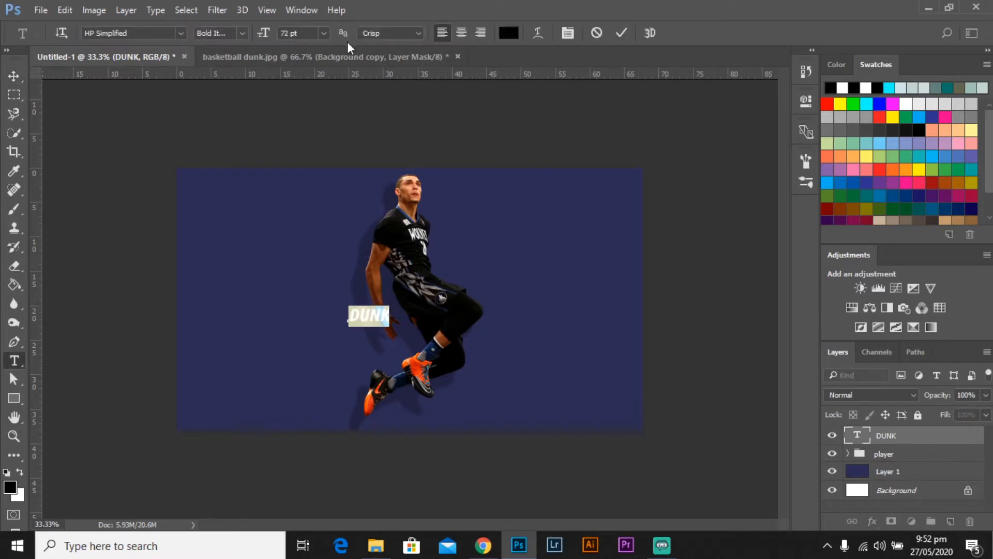
{"action": "left_click", "coordinate": [242, 33]}
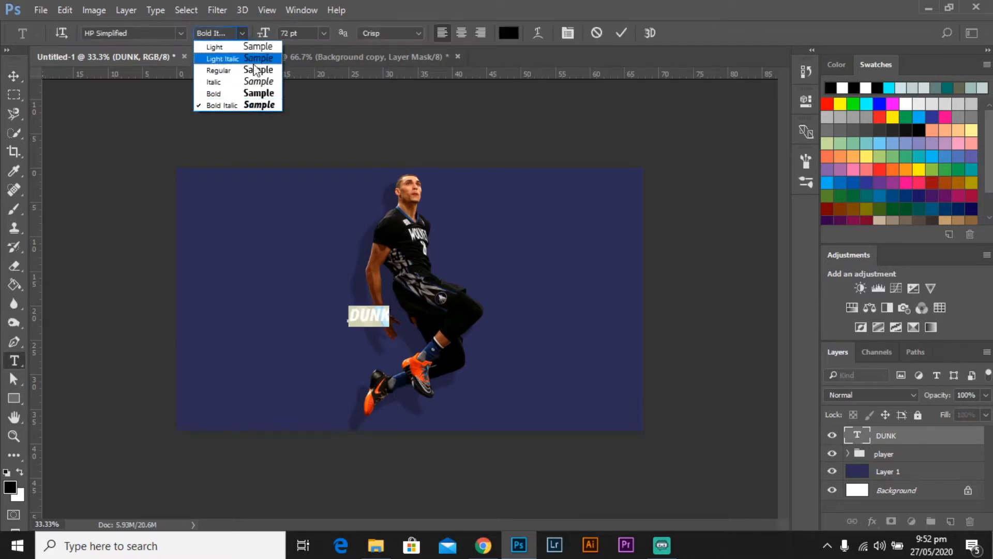
{"action": "left_click", "coordinate": [253, 93]}
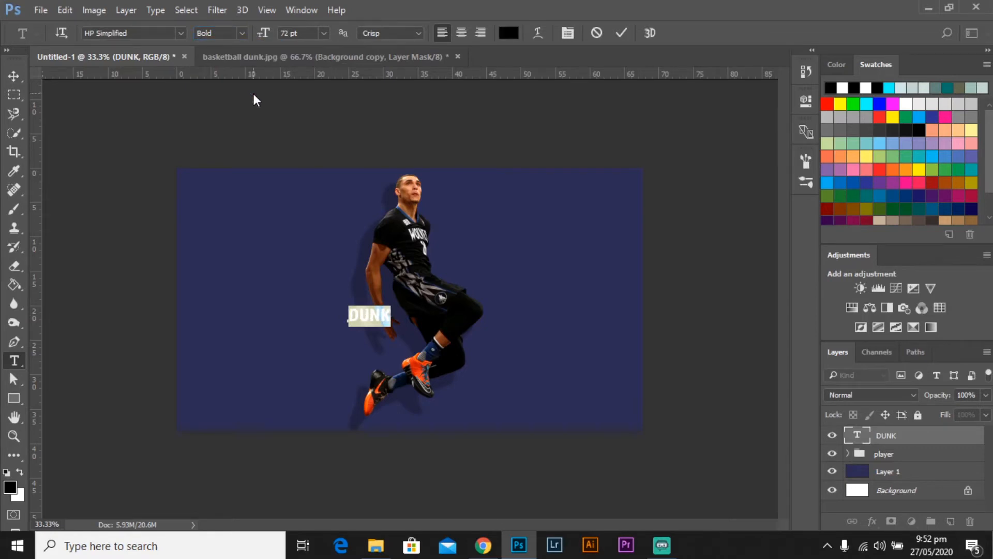
{"action": "left_click", "coordinate": [241, 30]}
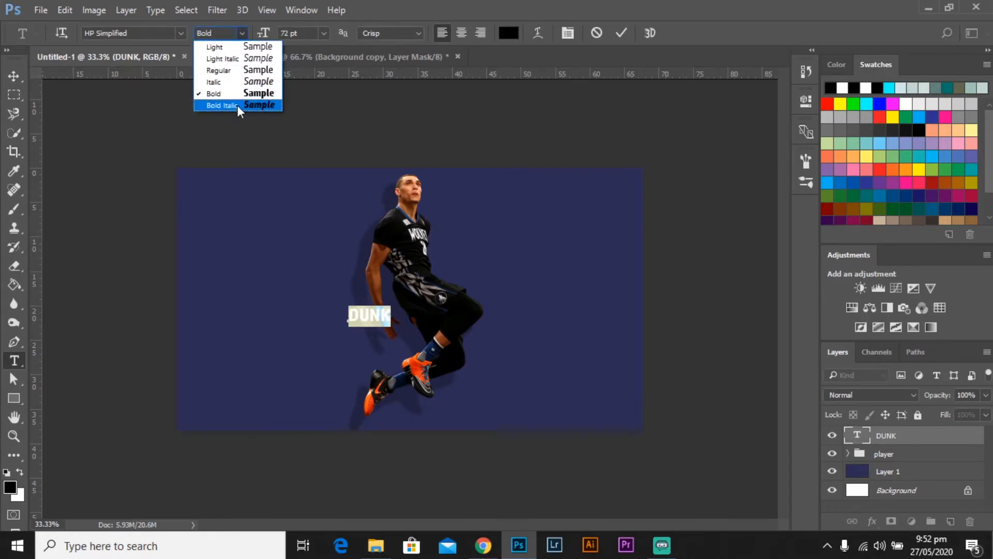
{"action": "left_click", "coordinate": [237, 105]}
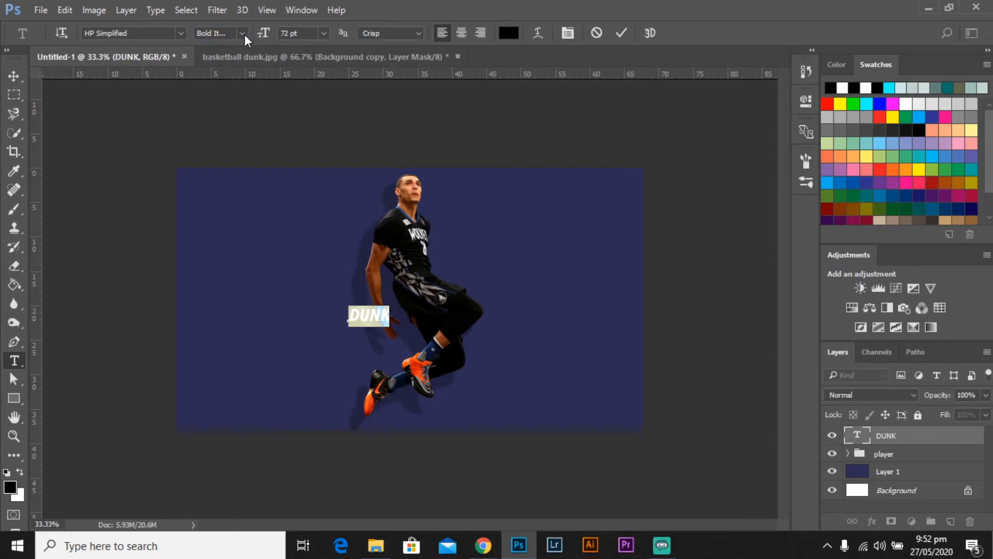
{"action": "left_click", "coordinate": [14, 76]}
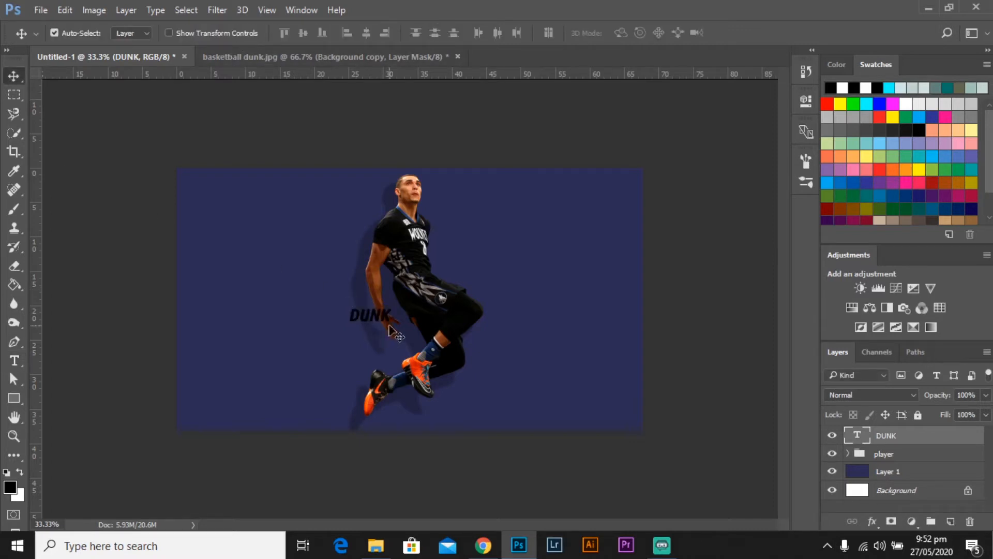
Scale the DUNK text up to about 414% and center it horizontally over the player's torso
{"action": "left_click_drag", "start_coordinate": [397, 347], "coordinate": [396, 347]}
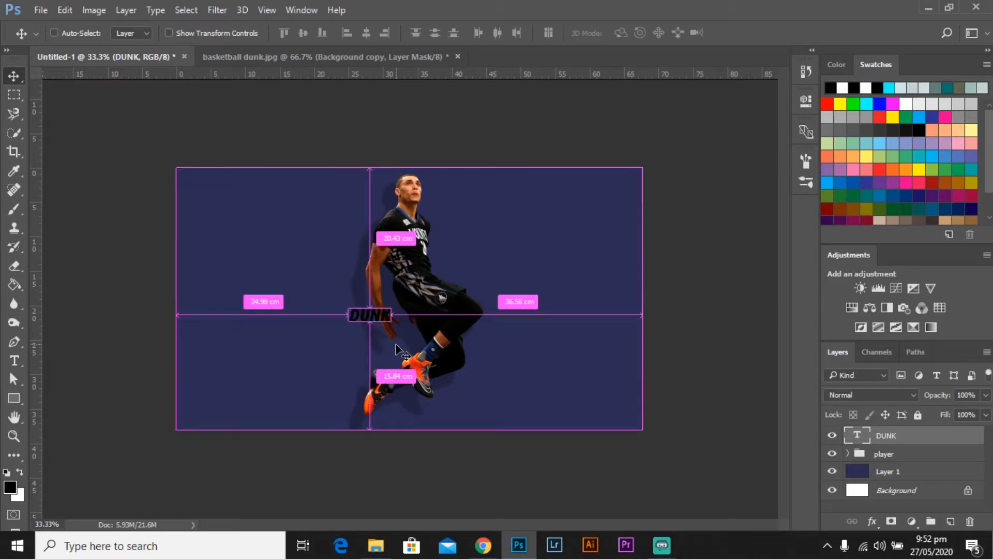
{"action": "key", "text": "ctrl+t"}
{"action": "left_click_drag", "start_coordinate": [390, 324], "coordinate": [523, 388]}
{"action": "left_click_drag", "start_coordinate": [501, 350], "coordinate": [472, 301]}
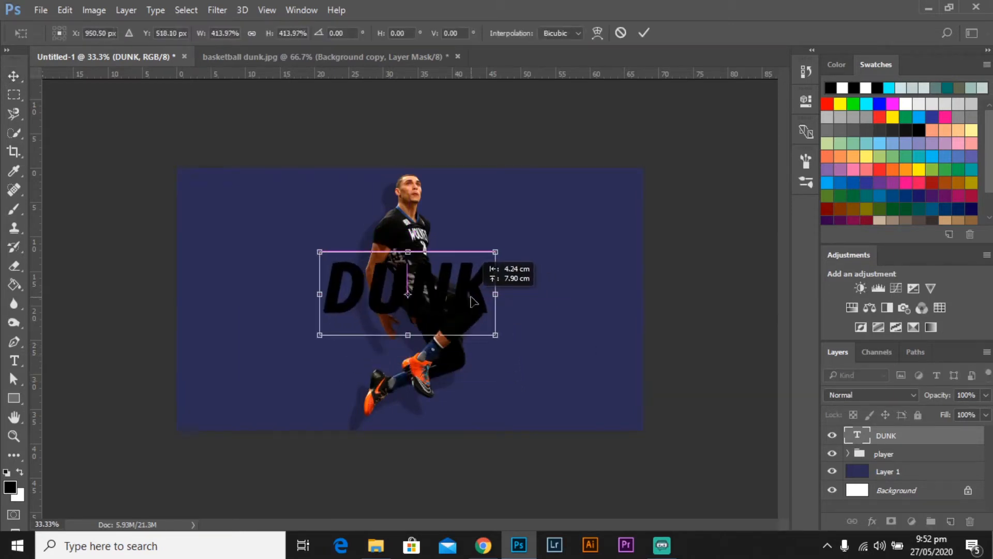
{"action": "key", "text": "Return"}
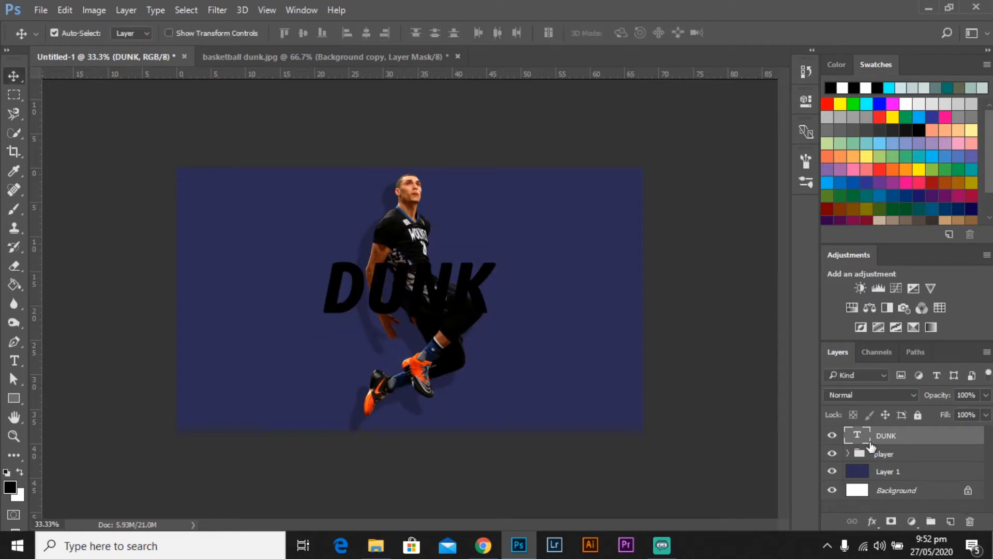
Change the DUNK text color to white (ffffff) and nudge the text slightly upward
{"action": "double_click", "coordinate": [870, 445]}
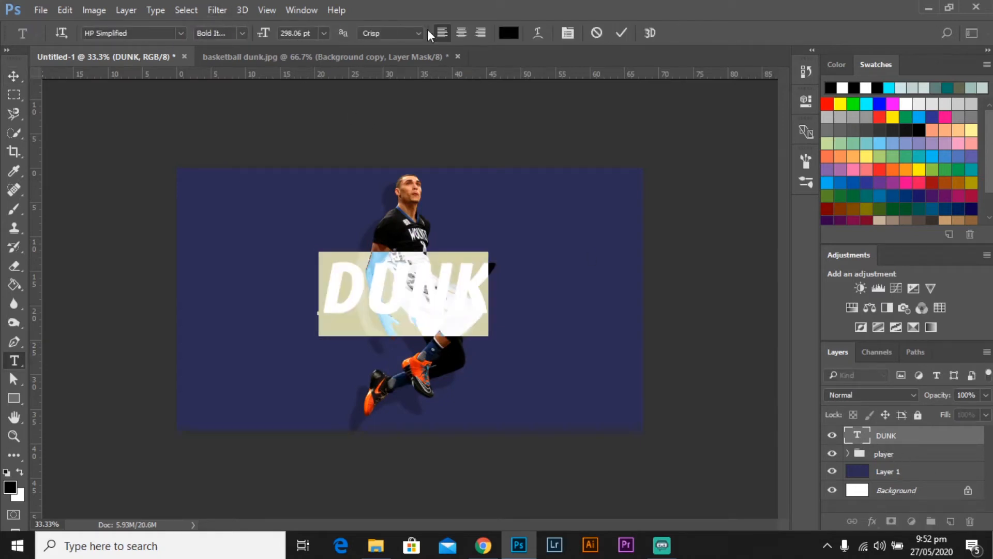
{"action": "left_click", "coordinate": [508, 32]}
{"action": "type", "text": "ffffff"}
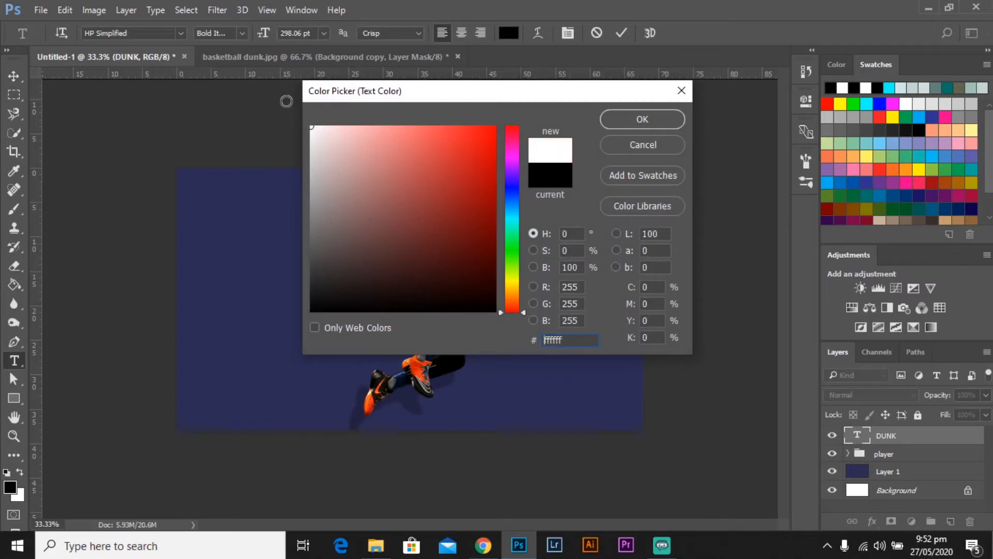
{"action": "left_click", "coordinate": [641, 119]}
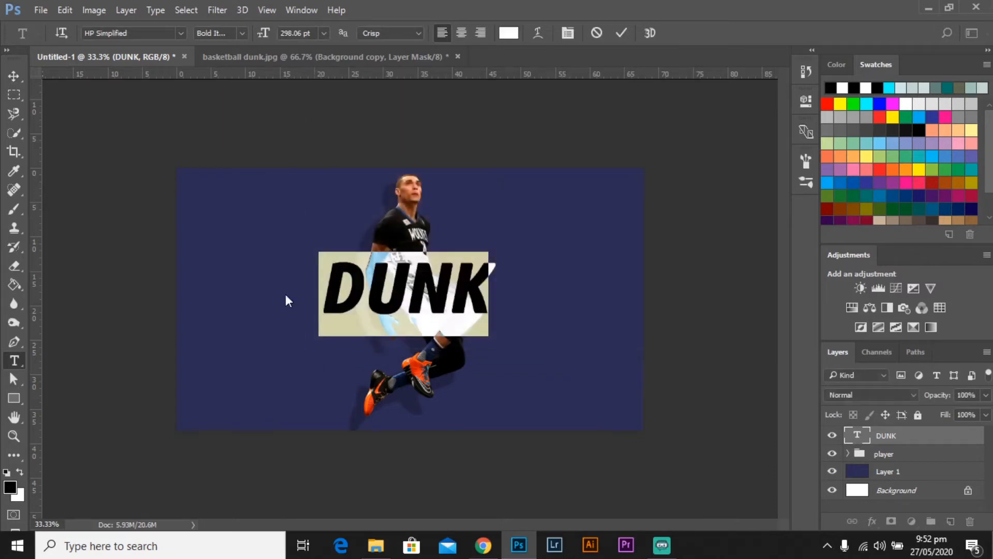
{"action": "left_click", "coordinate": [14, 76]}
{"action": "mouse_move", "coordinate": [475, 308]}
{"action": "left_mouse_down"}
{"action": "mouse_move", "coordinate": [489, 303]}
{"action": "mouse_move", "coordinate": [456, 301]}
{"action": "mouse_move", "coordinate": [474, 307]}
{"action": "left_mouse_up"}
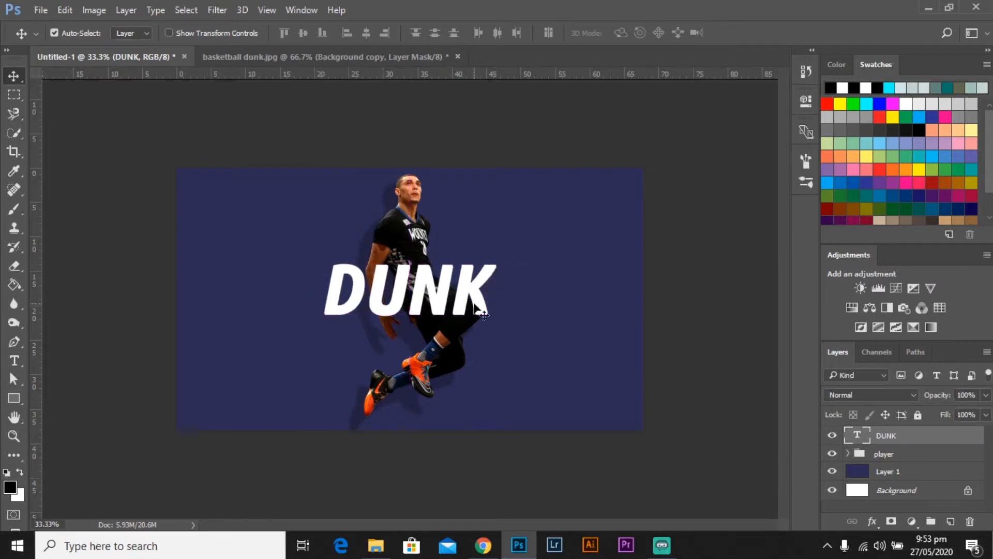
{"action": "key", "text": "shift+Up"}
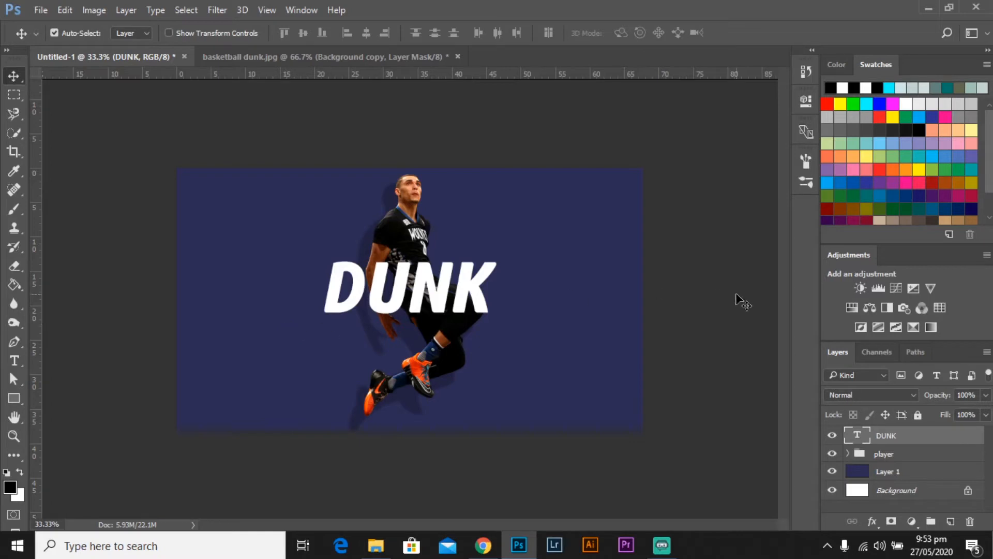
Replace the letter U in the DUNK text with blank spaces, leaving a gap between D and NK
{"action": "key", "text": "t"}
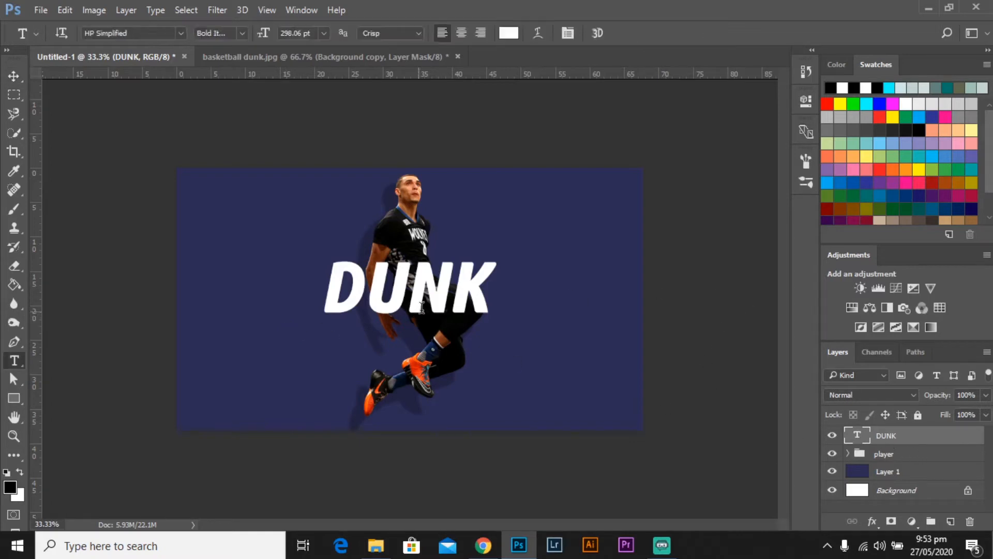
{"action": "left_click", "coordinate": [440, 299]}
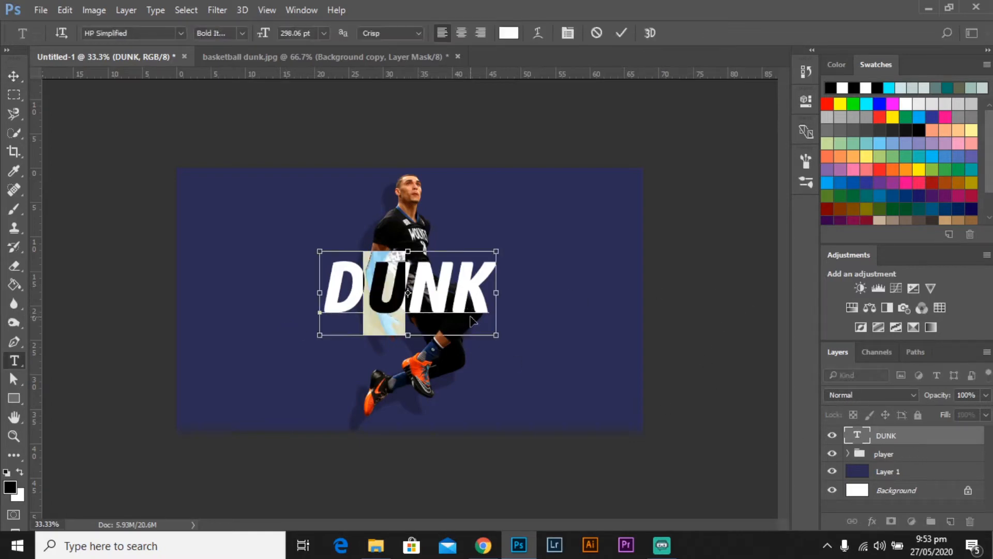
{"action": "key", "text": "BackSpace"}
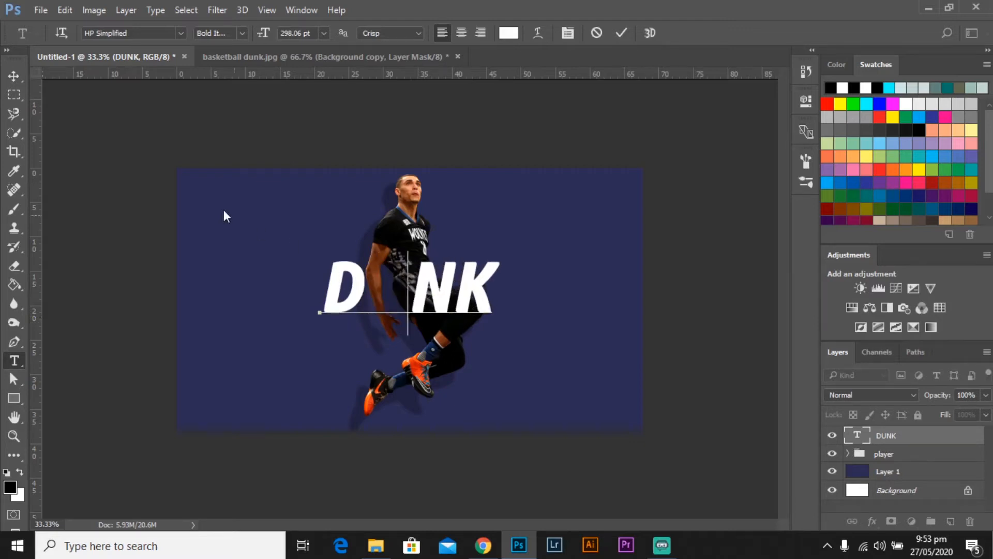
{"action": "left_click", "coordinate": [23, 73]}
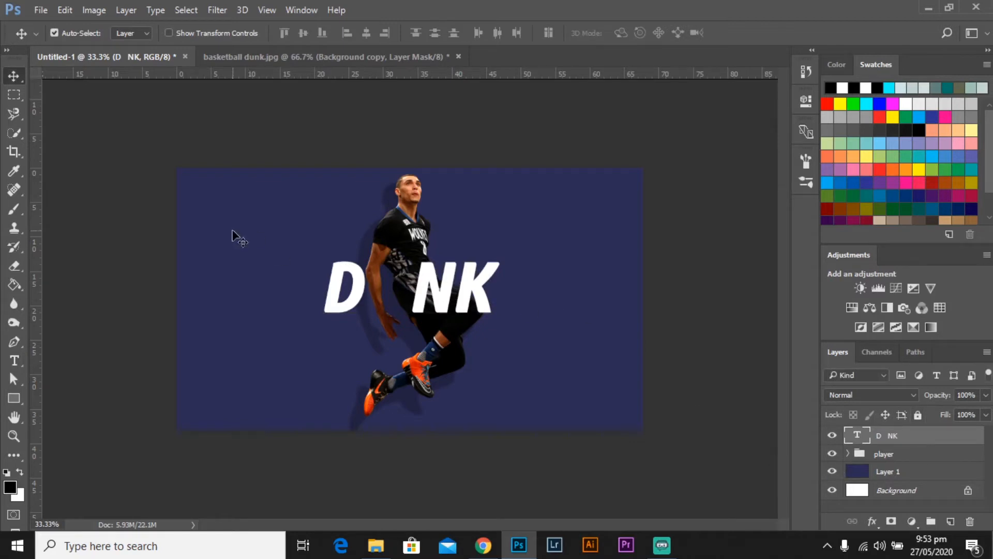
Add a separate text layer with the letter U in the canvas's empty upper-left area and set it to Bold
{"action": "key", "text": "t"}
{"action": "left_click", "coordinate": [288, 202]}
{"action": "type", "text": "U"}
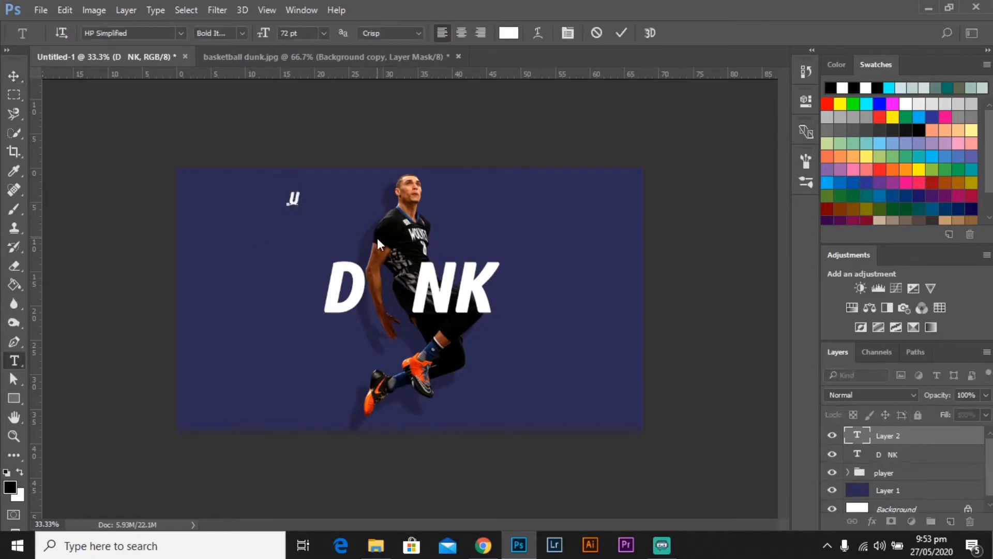
{"action": "left_click", "coordinate": [240, 31]}
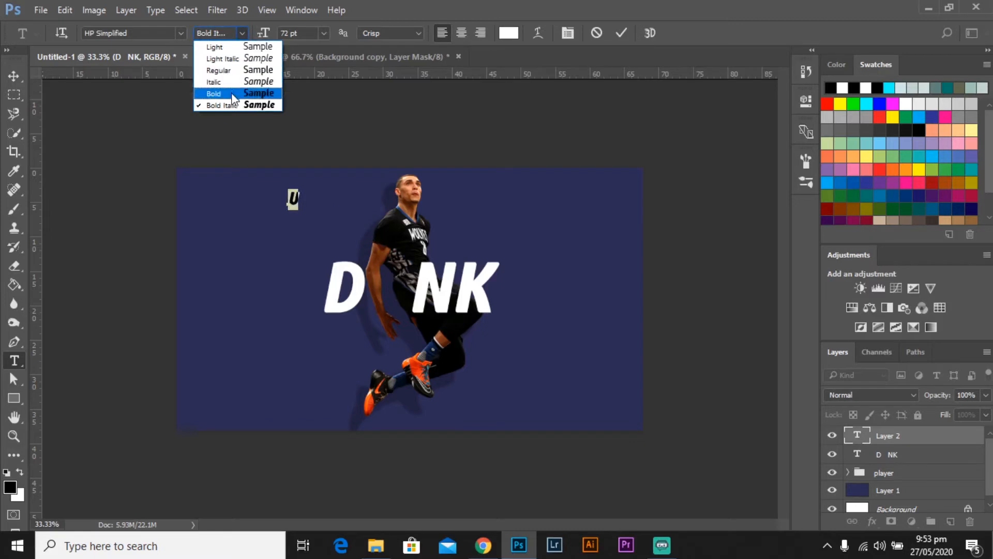
{"action": "left_click", "coordinate": [207, 91]}
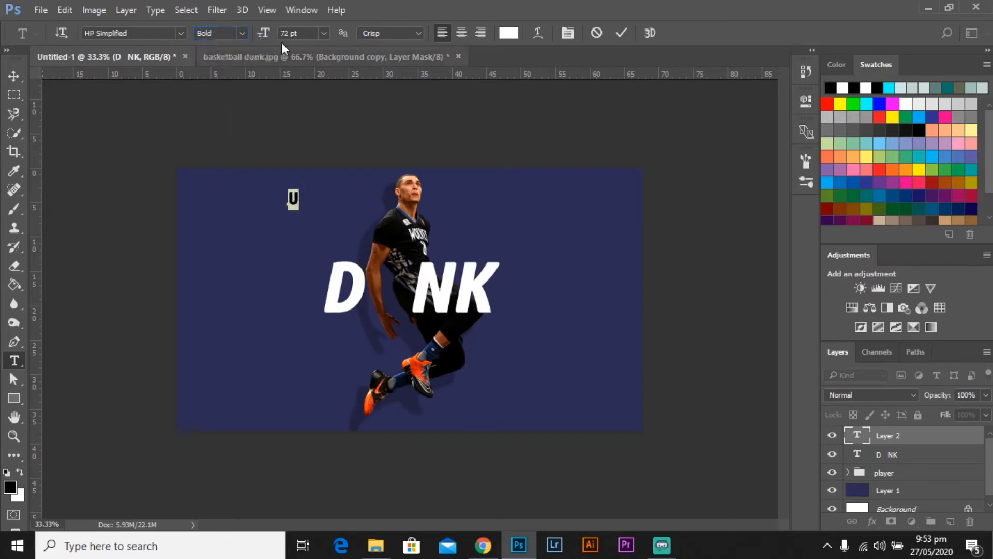
Set the font size of the D NK text to 298 pt
{"action": "left_click", "coordinate": [454, 296]}
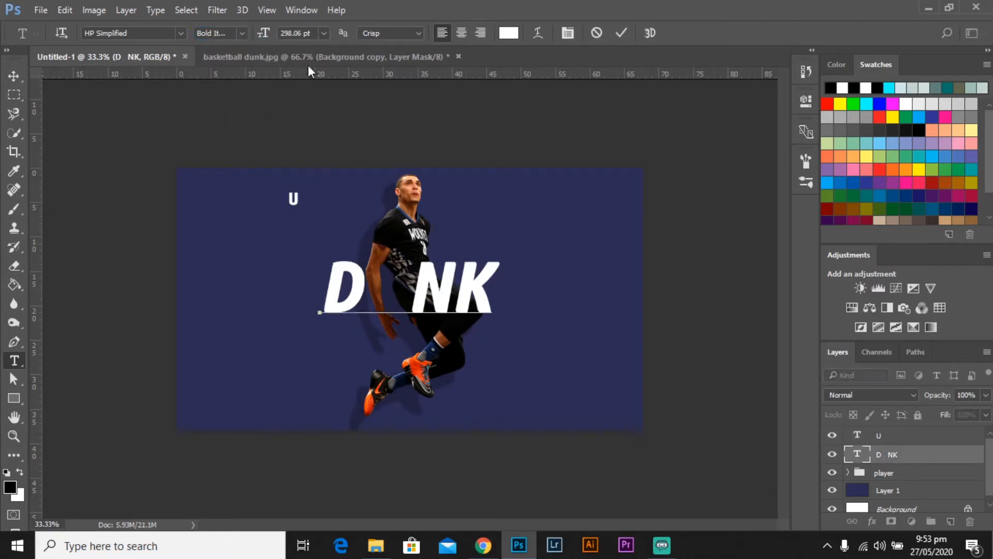
{"action": "left_click", "coordinate": [301, 37]}
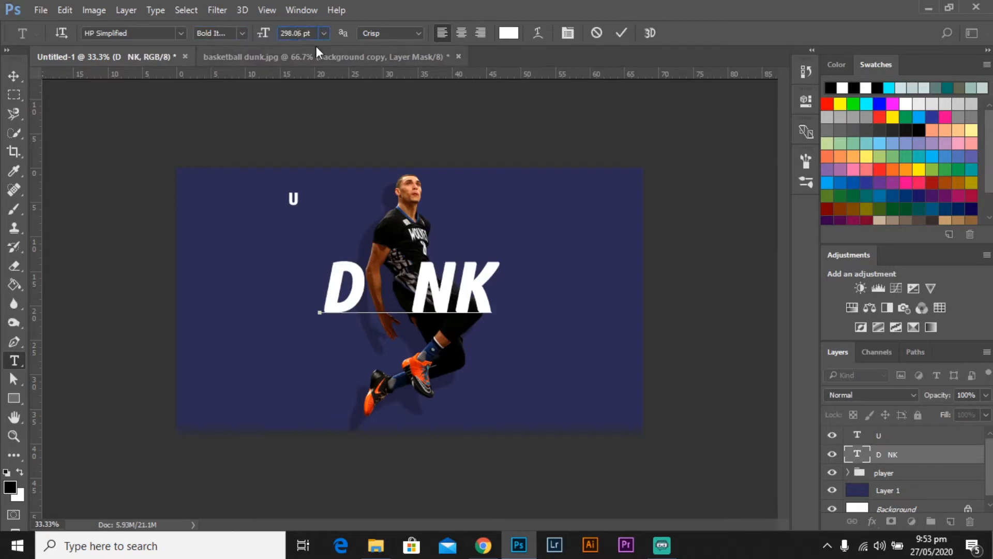
{"action": "key", "text": "BackSpace"}
{"action": "key", "text": "BackSpace"}
{"action": "key", "text": "BackSpace"}
{"action": "key", "text": "Return"}
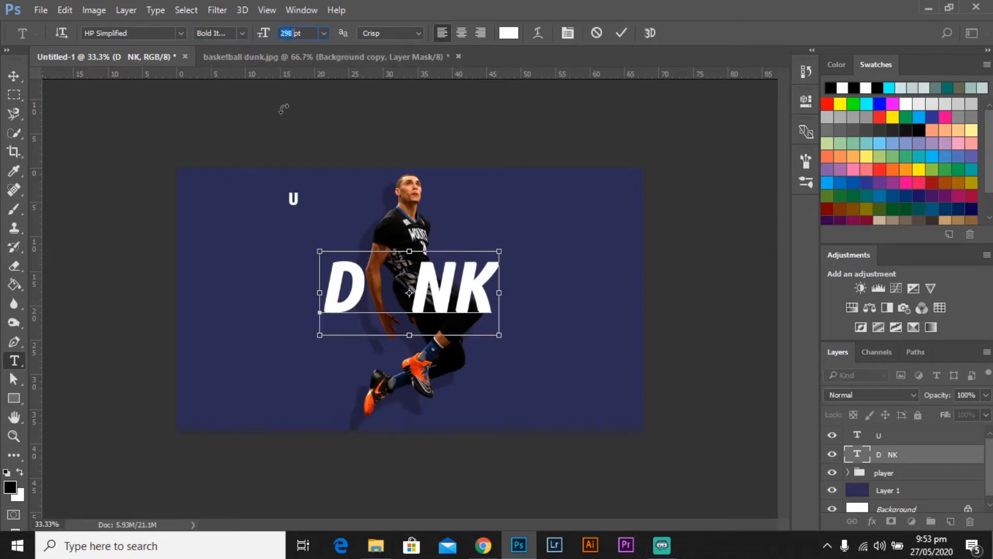
Set the separate letter U to a font size of 298 pt and the Bold Italic style
{"action": "left_click", "coordinate": [294, 200]}
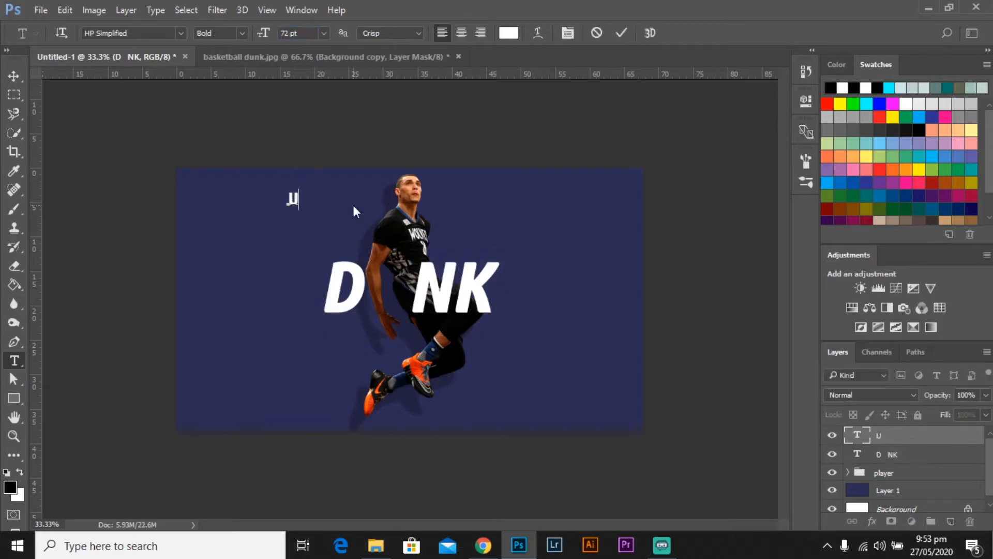
{"action": "key", "text": "ctrl+a"}
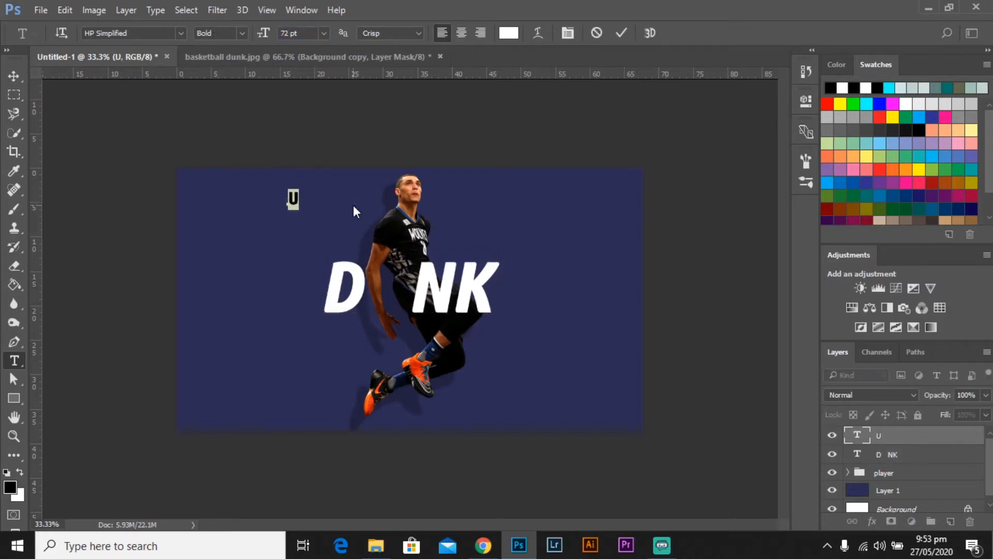
{"action": "left_click", "coordinate": [311, 35]}
{"action": "type", "text": "298"}
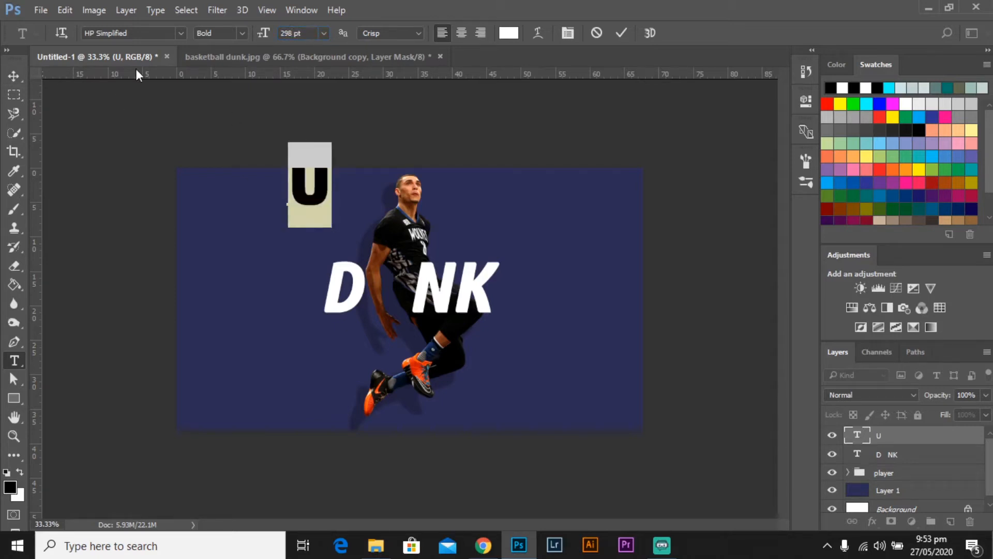
{"action": "left_click", "coordinate": [234, 34]}
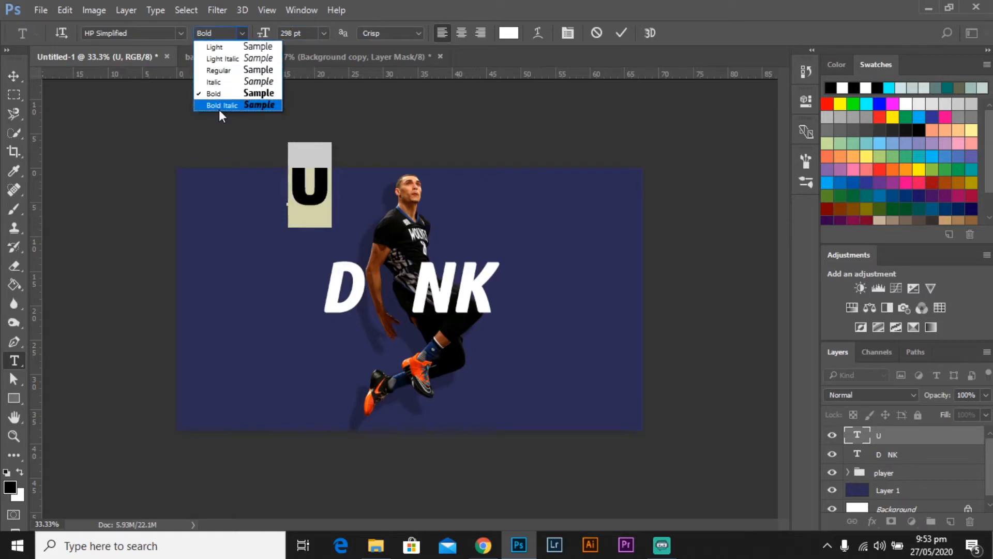
{"action": "left_click", "coordinate": [218, 106]}
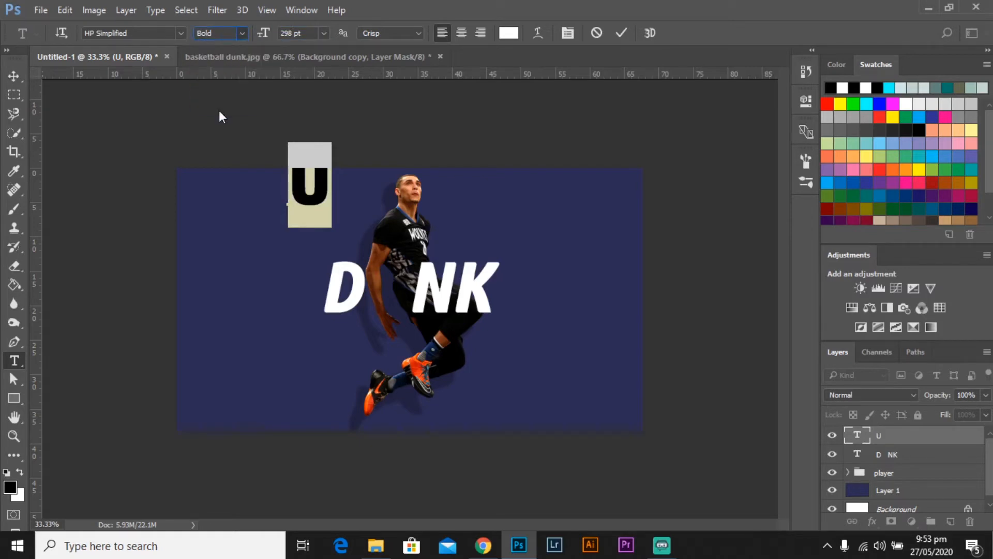
Move the letter U beneath the gap between D and NK, set lower than the other letters
{"action": "left_click", "coordinate": [15, 77]}
{"action": "left_click_drag", "start_coordinate": [322, 208], "coordinate": [387, 346]}
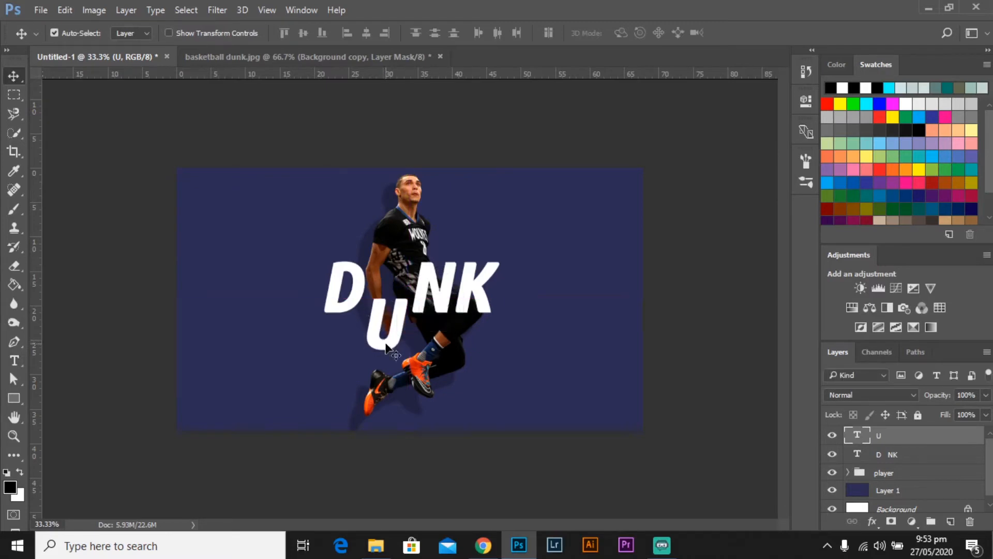
{"action": "key", "text": "shift+Left"}
{"action": "key", "text": "shift+Up"}
{"action": "key", "text": "shift+Up"}
{"action": "key", "text": "shift+Left"}
{"action": "key", "text": "shift+Up"}
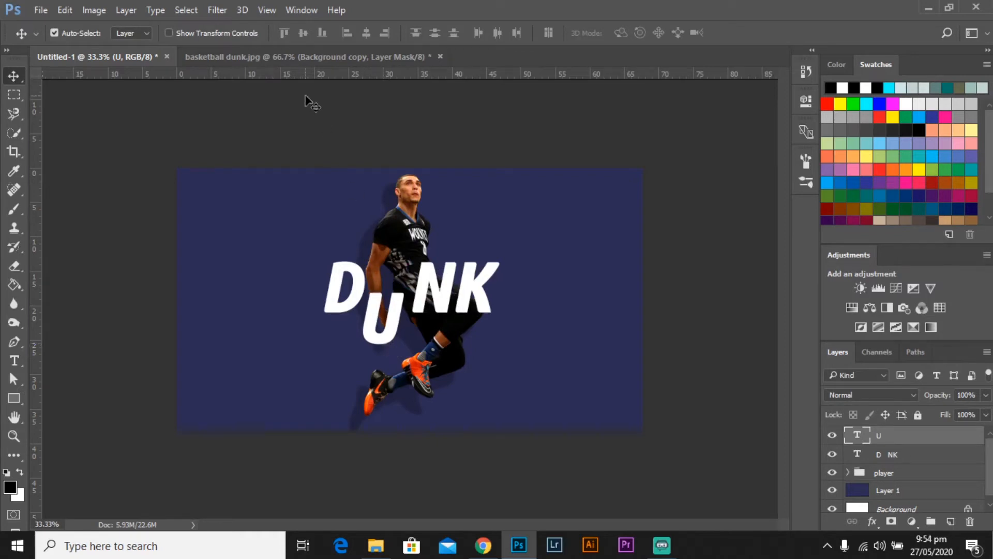
{"action": "key", "text": "shift+Up"}
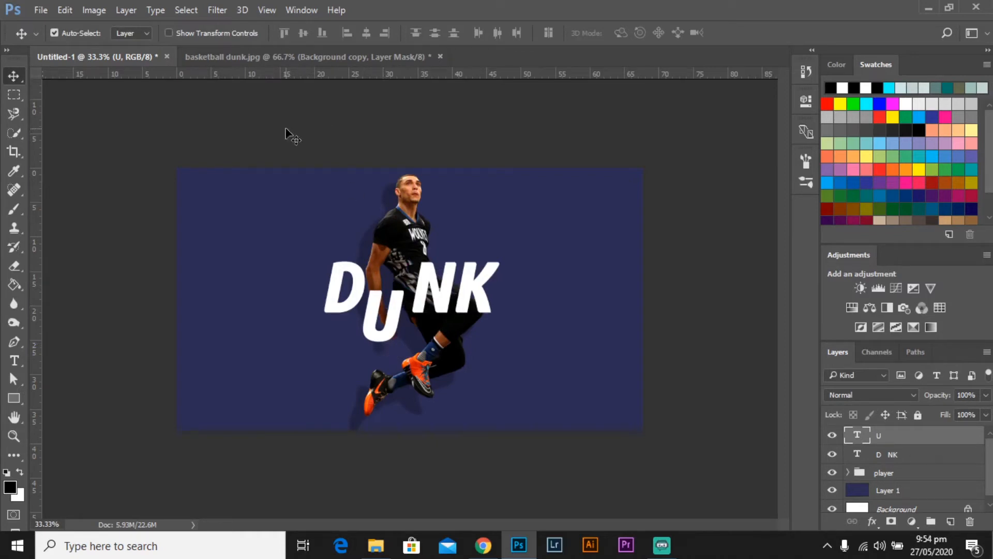
Nudge the letter U slightly right to fine-tune its spacing between D and N
{"action": "left_click", "coordinate": [293, 57]}
{"action": "key", "text": "Right"}
{"action": "key", "text": "Right"}
{"action": "key", "text": "Right"}
{"action": "key", "text": "Right"}
{"action": "key", "text": "Right"}
{"action": "key", "text": "Right"}
{"action": "key", "text": "Right"}
{"action": "key", "text": "Right"}
{"action": "key", "text": "Right"}
{"action": "key", "text": "Right"}
{"action": "key", "text": "Right"}
{"action": "key", "text": "Right"}
{"action": "key", "text": "Right"}
{"action": "key", "text": "Right"}
{"action": "key", "text": "Right"}
{"action": "key", "text": "Right"}
{"action": "key", "text": "Right"}
{"action": "key", "text": "Right"}
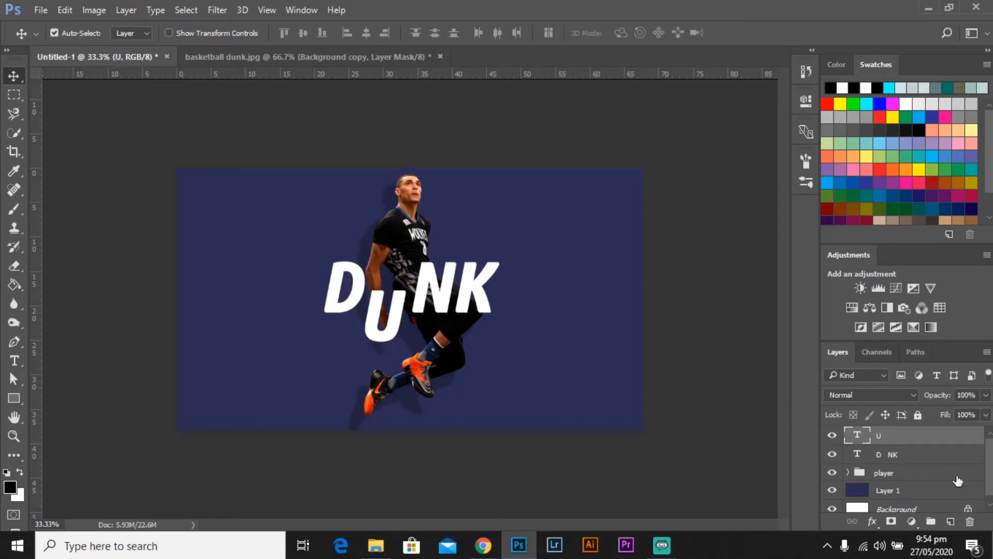
Add a new layer and draw a thin vertical rectangle about 15 px wide and 336 px tall on the empty background
{"action": "left_click", "coordinate": [950, 521]}
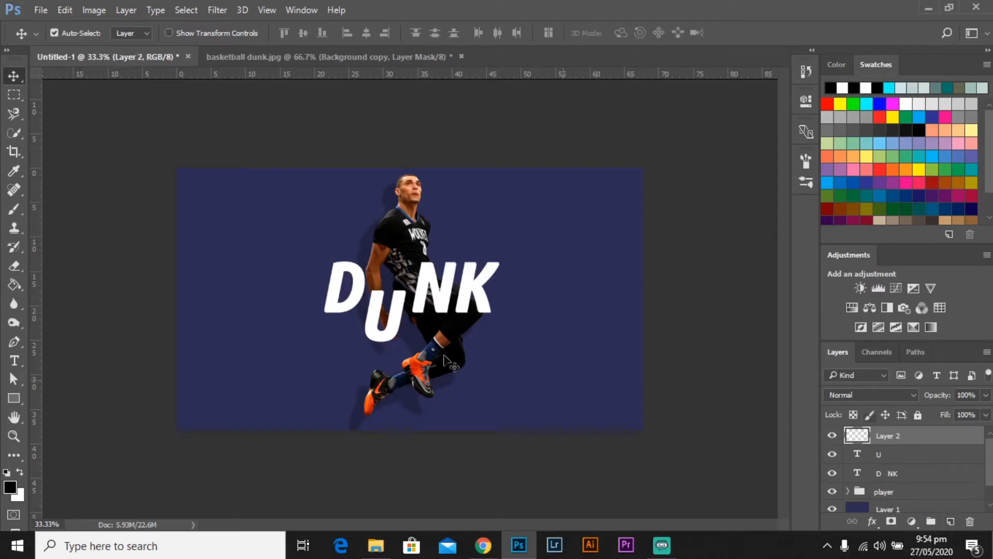
{"action": "left_click", "coordinate": [12, 400]}
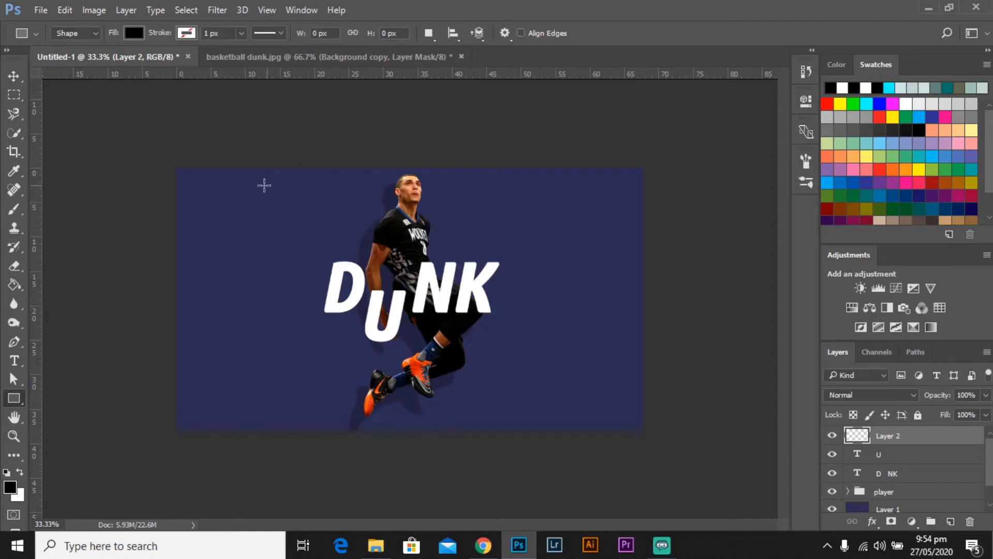
{"action": "left_click_drag", "start_coordinate": [260, 188], "coordinate": [264, 269]}
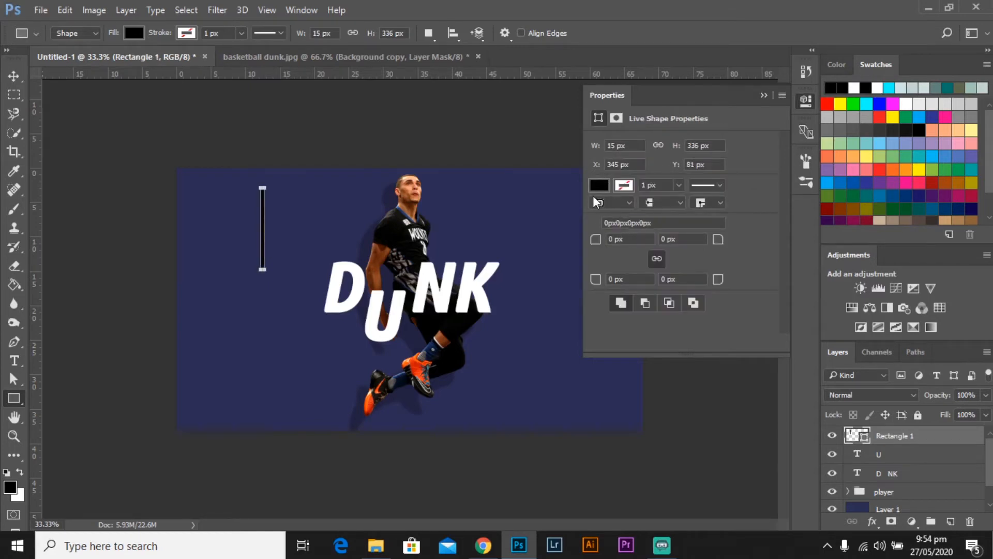
Change the thin rectangle's fill color to white (ffffff)
{"action": "left_click", "coordinate": [597, 186]}
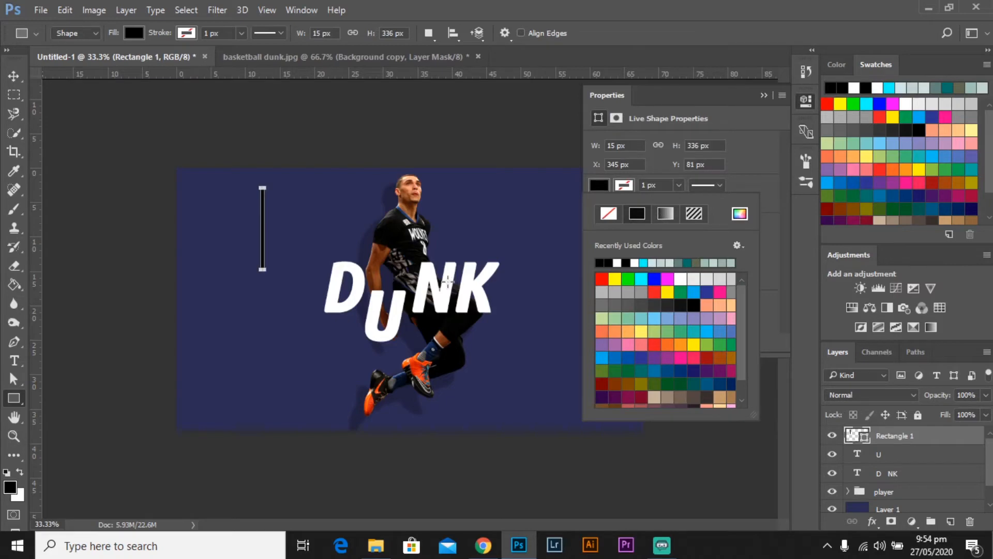
{"action": "left_click", "coordinate": [740, 213]}
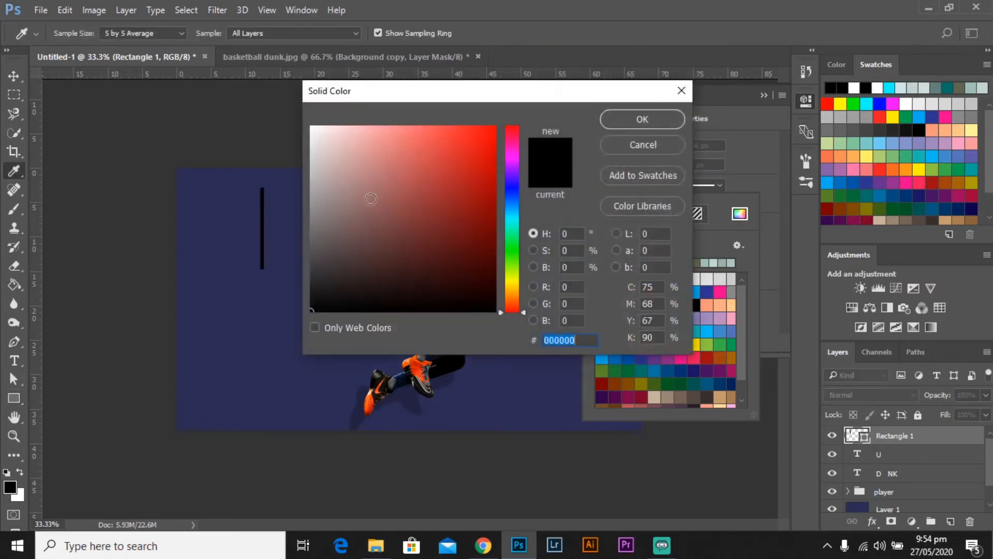
{"action": "type", "text": "ffffff"}
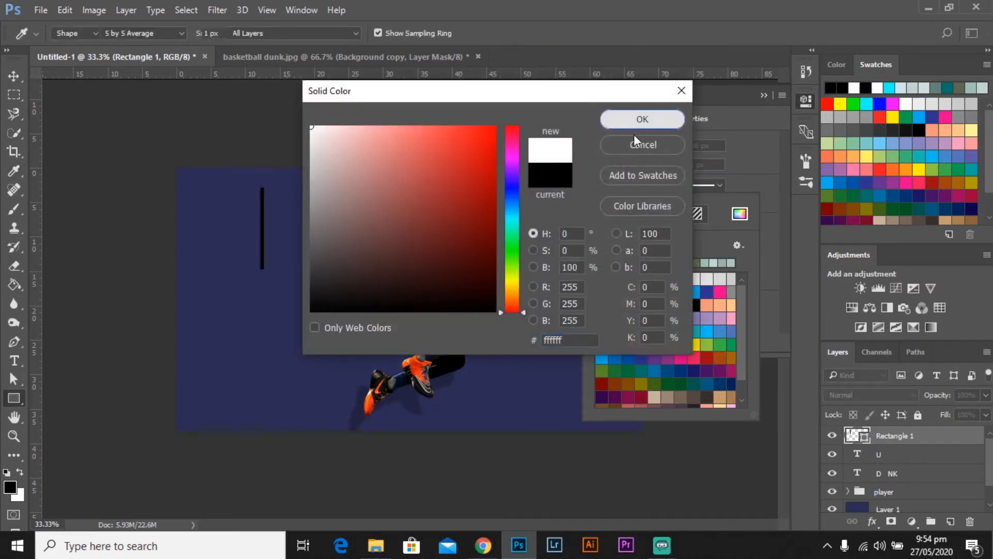
{"action": "left_click", "coordinate": [640, 121]}
{"action": "left_click", "coordinate": [761, 171]}
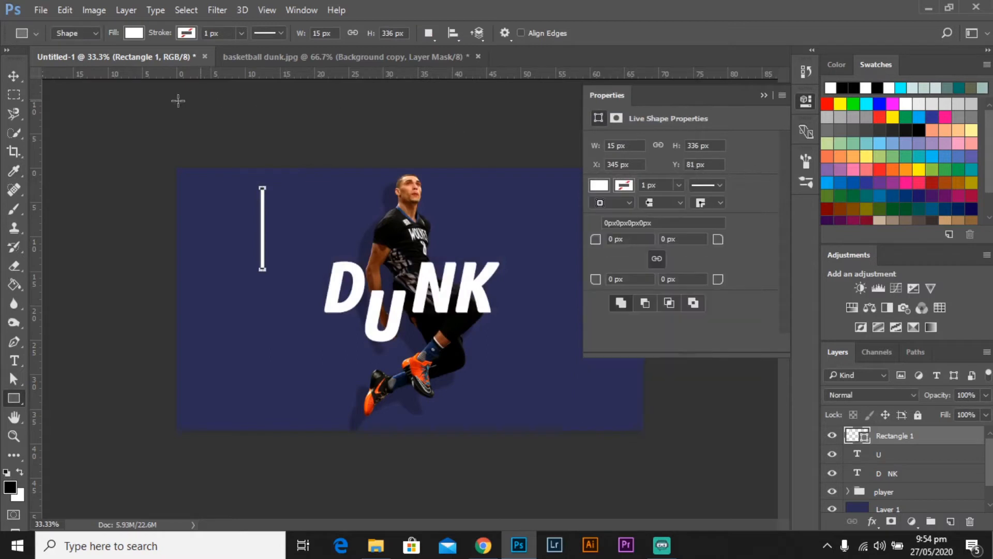
Turn off Auto-Select and move the white bar over the player's arm, just above the letter U
{"action": "left_click", "coordinate": [11, 77]}
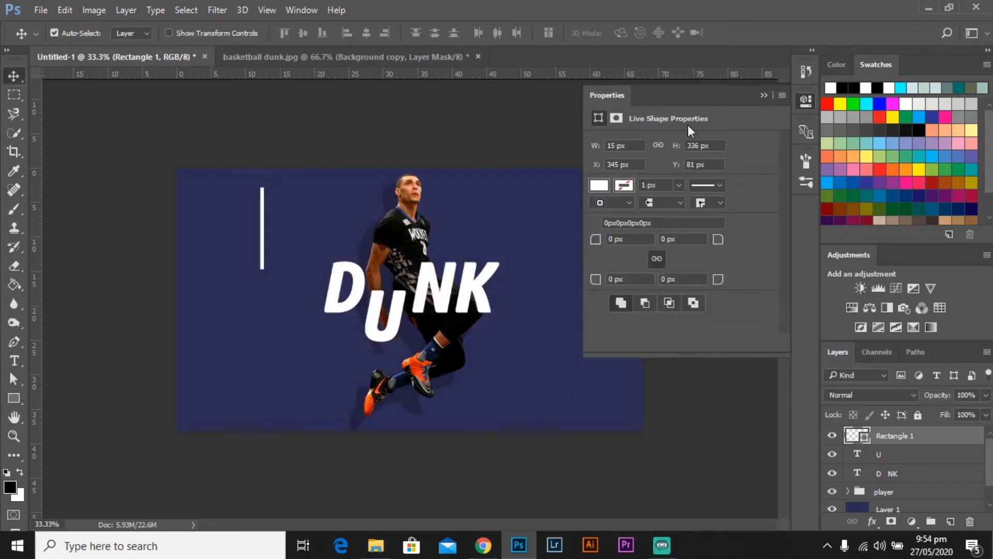
{"action": "left_click", "coordinate": [764, 94]}
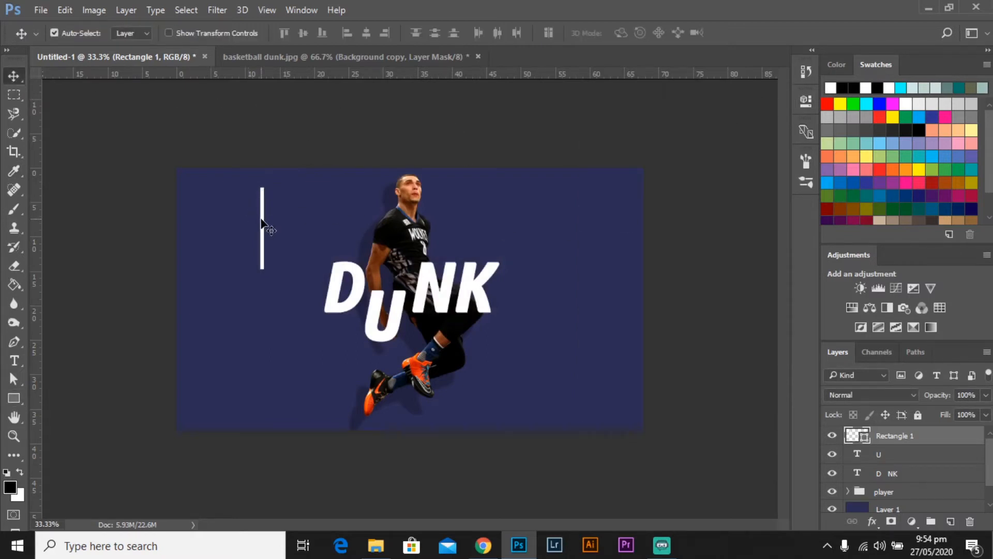
{"action": "left_click", "coordinate": [73, 33]}
{"action": "left_click_drag", "start_coordinate": [280, 207], "coordinate": [374, 223]}
Shorten the white bar from its upper end so it starts level with the tops of the D and N
{"action": "key", "text": "ctrl+t"}
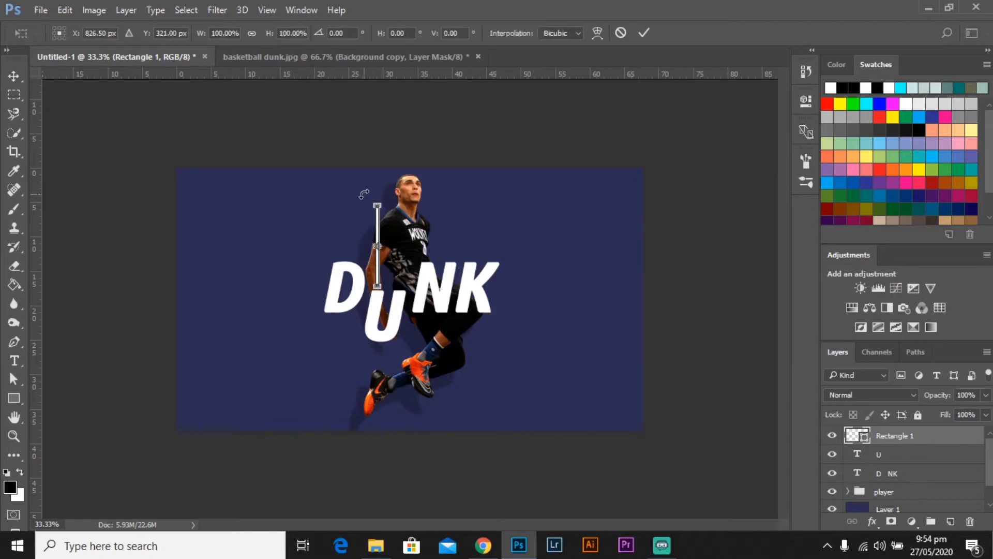
{"action": "key", "text": "ctrl+plus"}
{"action": "key", "text": "ctrl+plus"}
{"action": "key", "text": "ctrl+plus"}
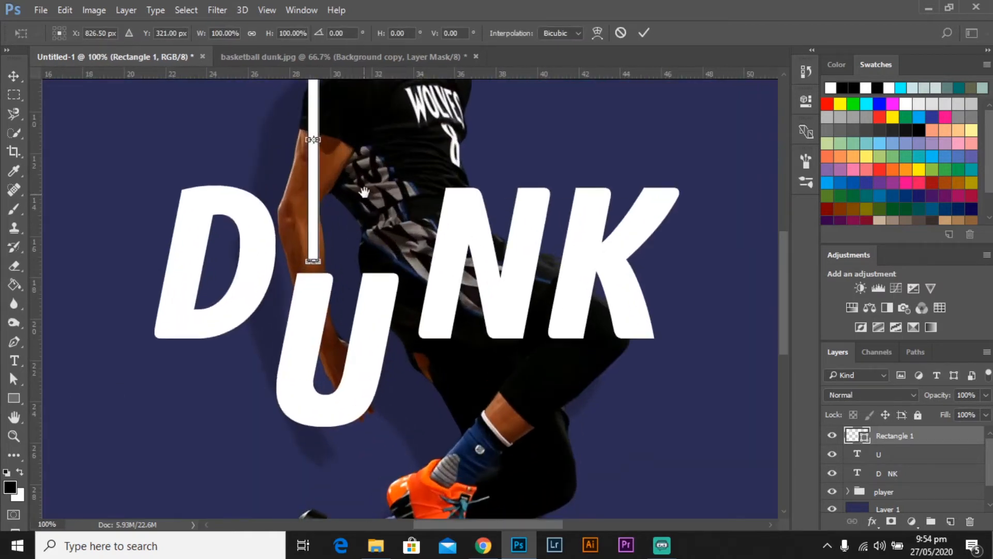
{"action": "left_click_drag", "start_coordinate": [425, 191], "coordinate": [486, 266]}
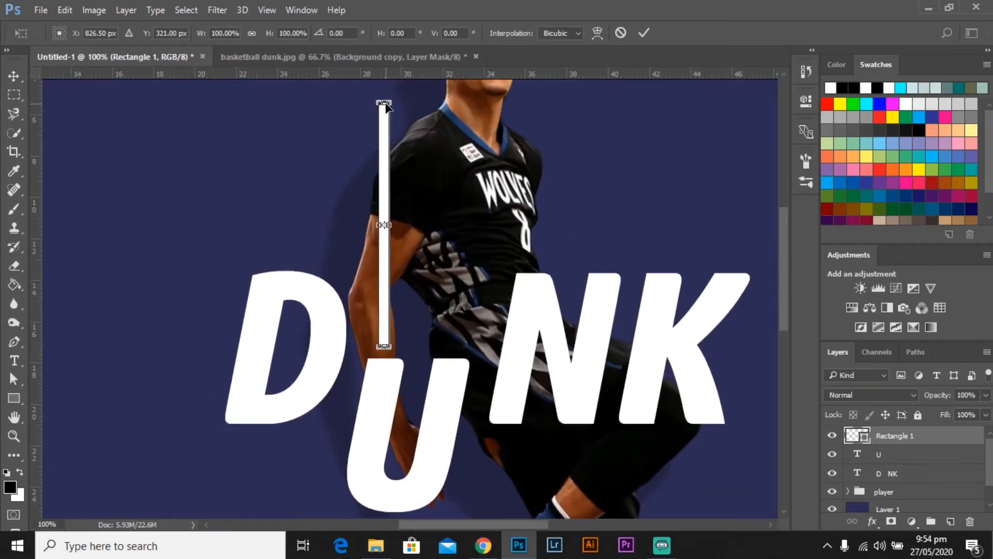
{"action": "left_click_drag", "start_coordinate": [384, 96], "coordinate": [385, 269]}
{"action": "key", "text": "Return"}
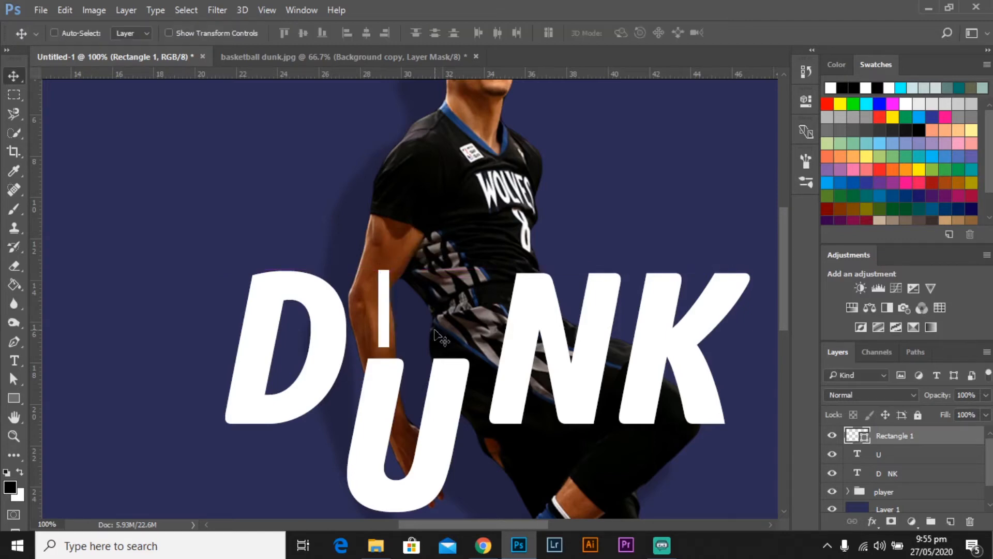
Nudge the white bar left and back right until it sits above the left stem of the U
{"action": "key", "text": "Left"}
{"action": "key", "text": "Left"}
{"action": "key", "text": "Left"}
{"action": "key", "text": "Left"}
{"action": "key", "text": "Left"}
{"action": "key", "text": "Left"}
{"action": "key", "text": "Left"}
{"action": "key", "text": "Left"}
{"action": "key", "text": "Left"}
{"action": "key", "text": "Left"}
{"action": "key", "text": "Left"}
{"action": "key", "text": "Left"}
{"action": "key", "text": "Left"}
{"action": "key", "text": "Left"}
{"action": "key", "text": "Left"}
{"action": "key", "text": "Left"}
{"action": "key", "text": "Left"}
{"action": "key", "text": "Left"}
{"action": "key", "text": "Left"}
{"action": "key", "text": "Left"}
{"action": "key", "text": "Left"}
{"action": "key", "text": "Left"}
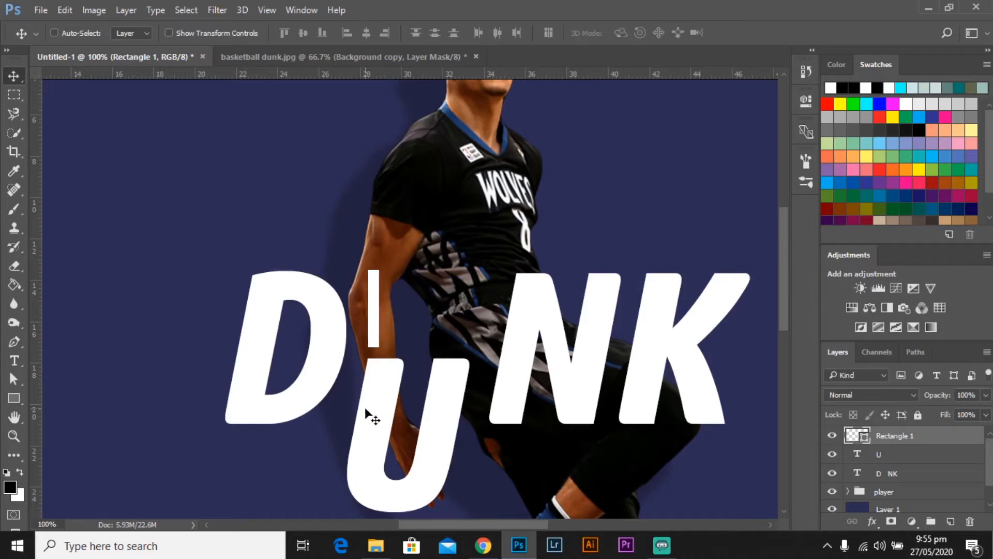
{"action": "key", "text": "Right"}
{"action": "key", "text": "Right"}
{"action": "key", "text": "Right"}
{"action": "key", "text": "Right"}
{"action": "key", "text": "Right"}
{"action": "key", "text": "Right"}
{"action": "key", "text": "Right"}
{"action": "key", "text": "Right"}
{"action": "key", "text": "Right"}
{"action": "key", "text": "Right"}
{"action": "key", "text": "Right"}
{"action": "key", "text": "Right"}
{"action": "key", "text": "Right"}
{"action": "key", "text": "Right"}
{"action": "key", "text": "Right"}
{"action": "key", "text": "Right"}
{"action": "key", "text": "Right"}
{"action": "key", "text": "Right"}
{"action": "key", "text": "Right"}
{"action": "key", "text": "Right"}
Duplicate the white bar twice and shift the topmost copy right, above the right side of the U
{"action": "key", "text": "ctrl"}
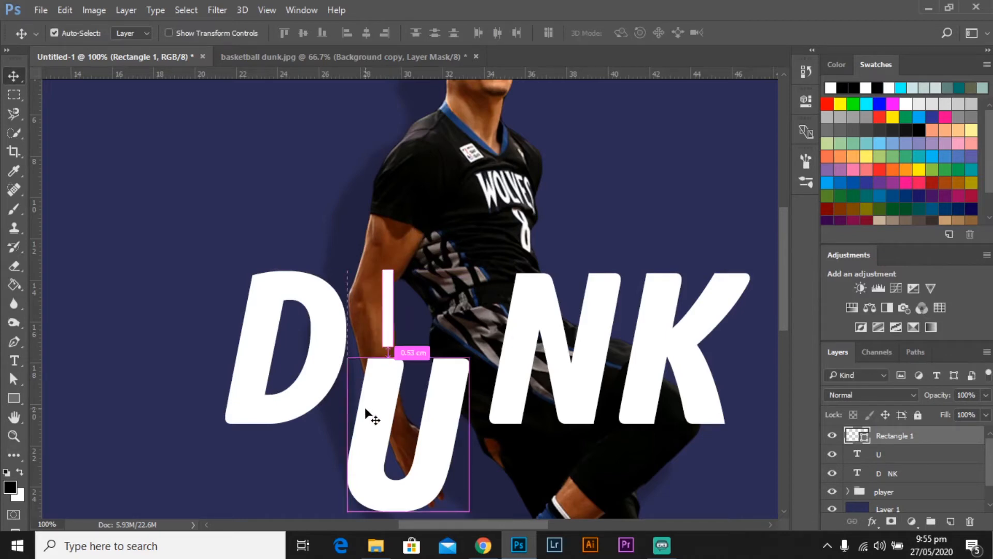
{"action": "key", "text": "ctrl+j"}
{"action": "key", "text": "ctrl+j"}
{"action": "key", "text": "shift+Right"}
{"action": "key", "text": "shift+Right"}
{"action": "key", "text": "shift+Right"}
{"action": "key", "text": "shift+Right"}
{"action": "key", "text": "shift+Right"}
{"action": "key", "text": "shift+Right"}
{"action": "key", "text": "shift+Right"}
{"action": "key", "text": "shift+Right"}
{"action": "key", "text": "shift+Right"}
{"action": "key", "text": "shift+Right"}
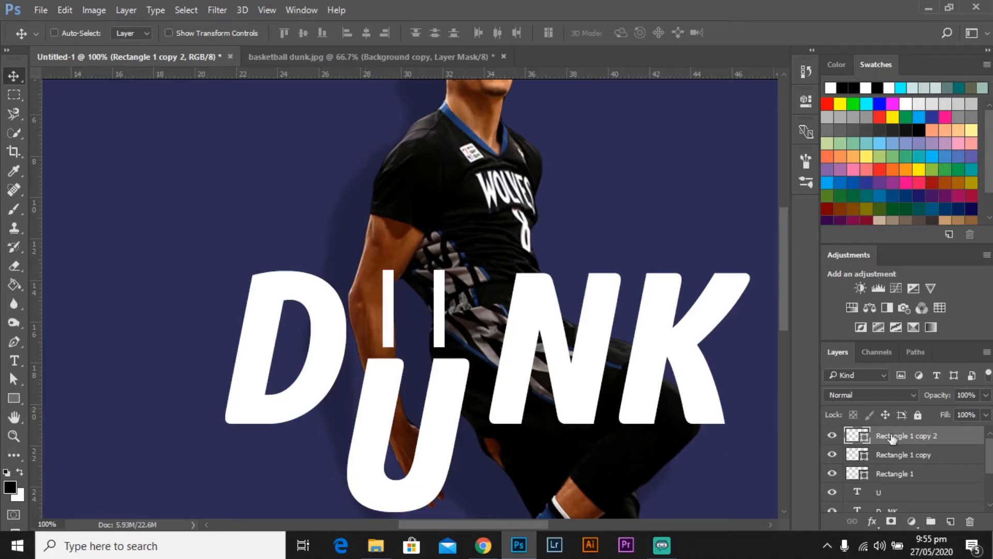
Shift the other bar copy right so it stands midway between the two outer bars
{"action": "left_click", "coordinate": [890, 455]}
{"action": "key", "text": "shift+Right"}
{"action": "key", "text": "shift+Right"}
{"action": "key", "text": "shift+Right"}
{"action": "key", "text": "shift+Right"}
{"action": "key", "text": "shift+Right"}
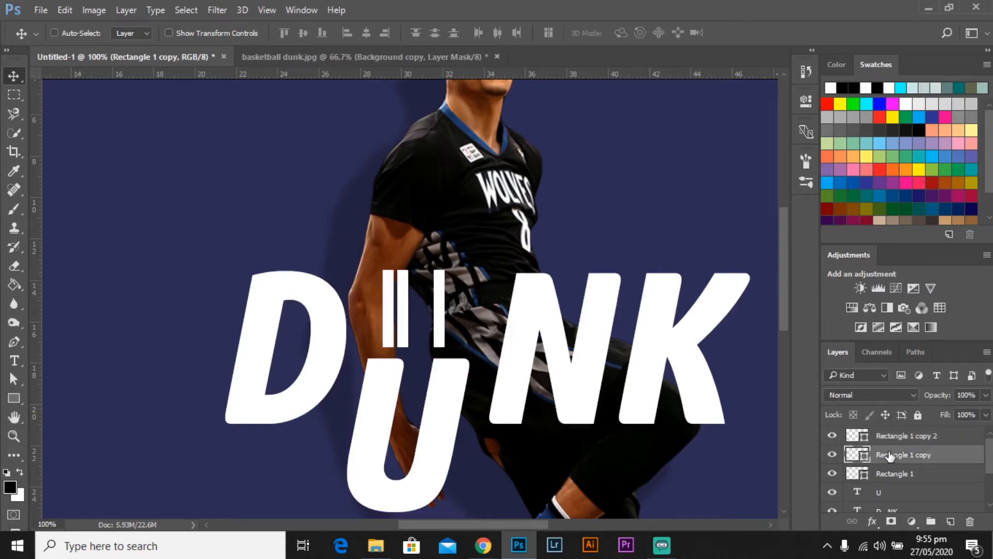
{"action": "key", "text": "Left"}
{"action": "key", "text": "Left"}
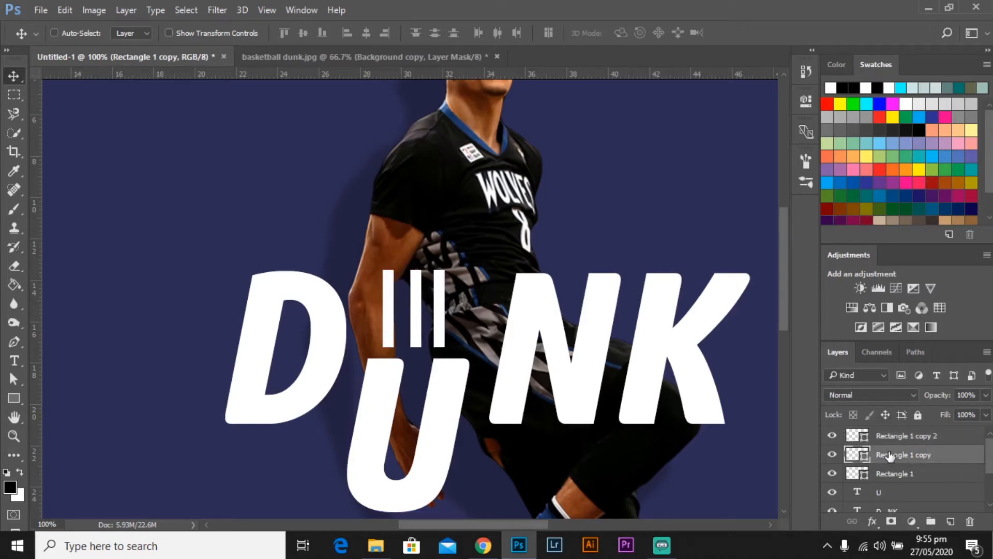
Distribute the three white bars above the U evenly in the horizontal direction
{"action": "left_click", "coordinate": [919, 474]}
{"action": "left_click", "coordinate": [929, 437], "text": "shift"}
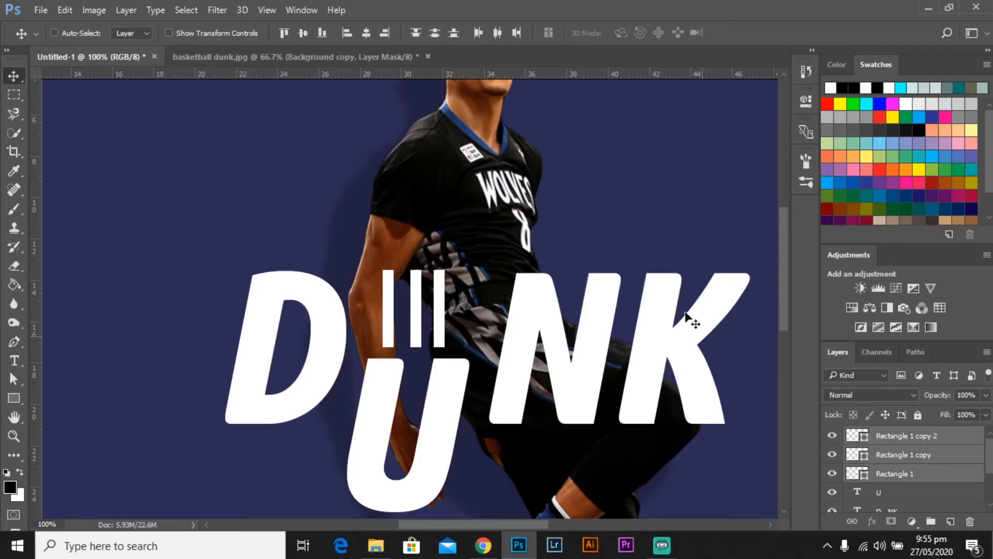
{"action": "left_click", "coordinate": [498, 33]}
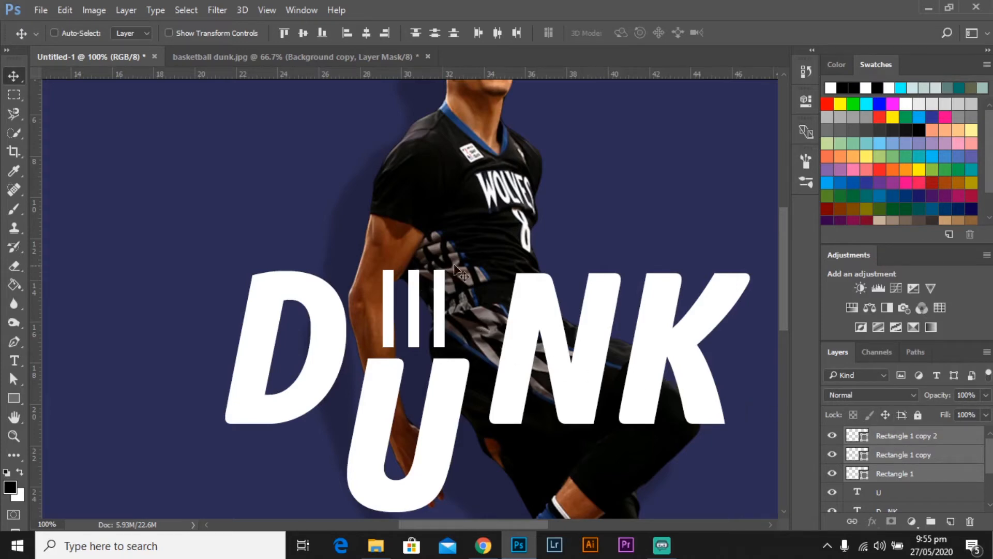
Change the font style of the U text layer to Bold
{"action": "scroll", "coordinate": [467, 352], "scroll_direction": "down", "scroll_amount": 1}
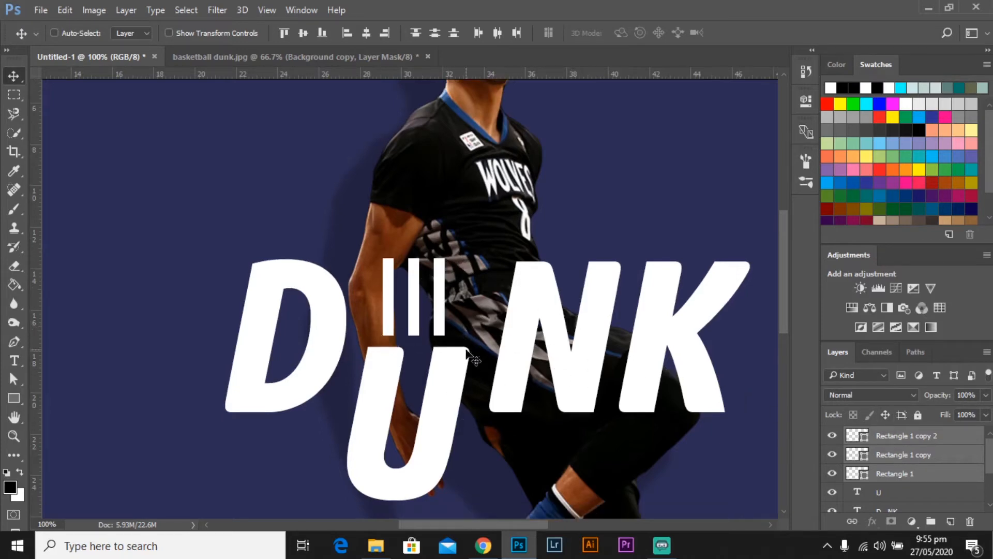
{"action": "scroll", "coordinate": [937, 474], "scroll_direction": "down", "scroll_amount": 1}
{"action": "left_click", "coordinate": [906, 475]}
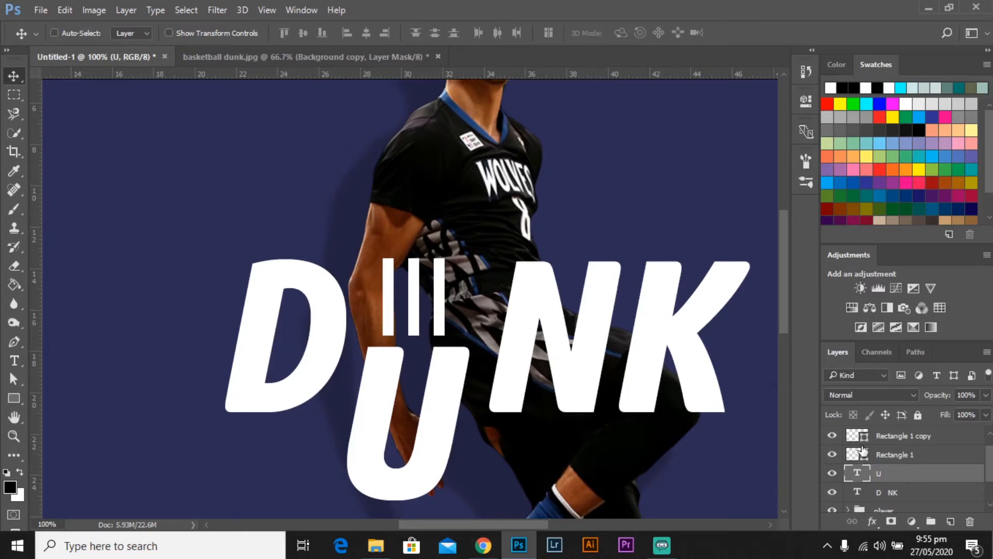
{"action": "double_click", "coordinate": [900, 472]}
{"action": "left_click", "coordinate": [729, 122]}
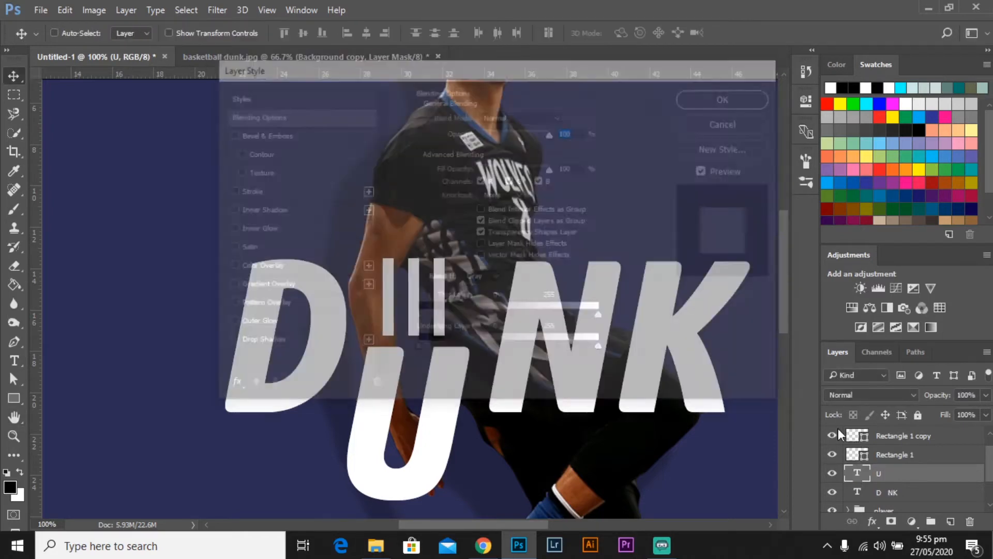
{"action": "double_click", "coordinate": [857, 472]}
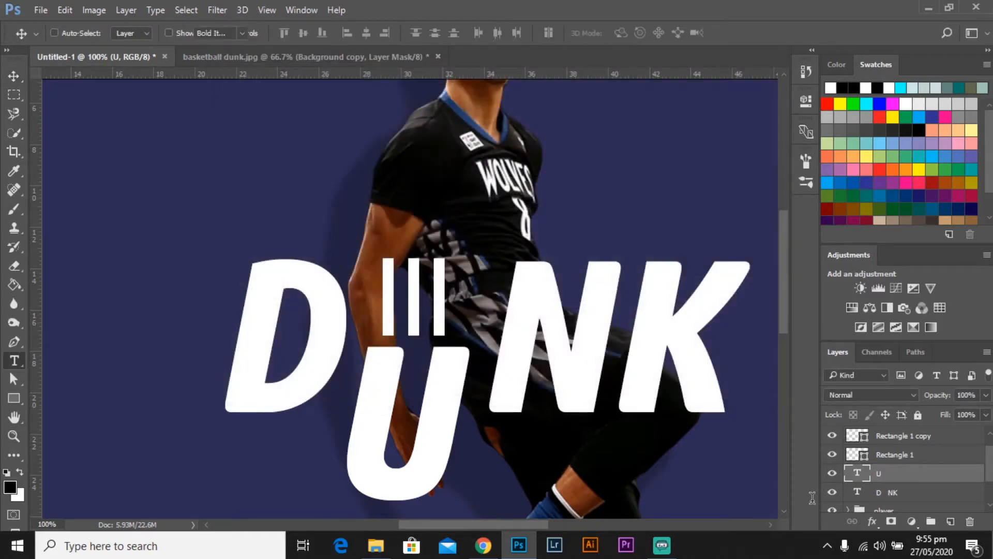
{"action": "left_click", "coordinate": [234, 38]}
{"action": "left_click", "coordinate": [234, 92]}
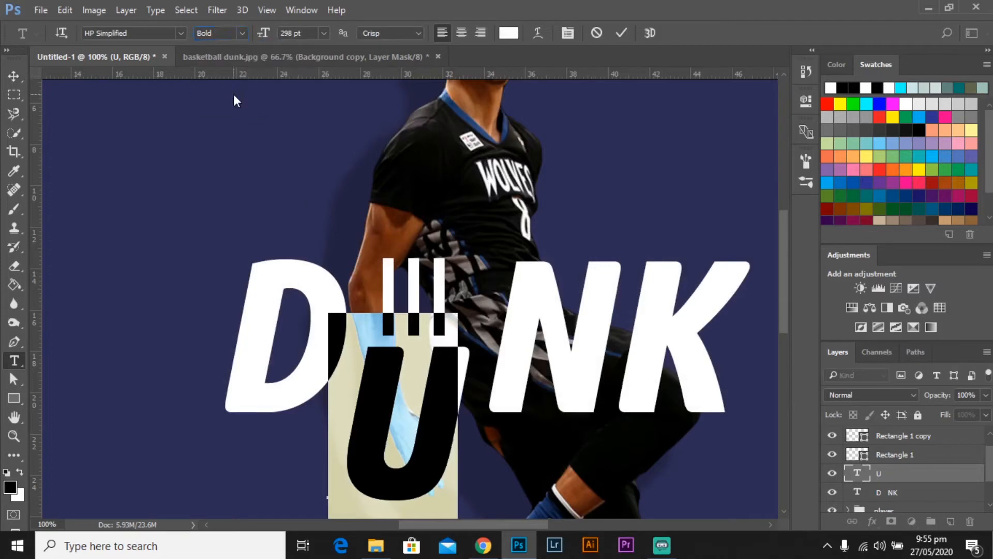
{"action": "left_click", "coordinate": [18, 71]}
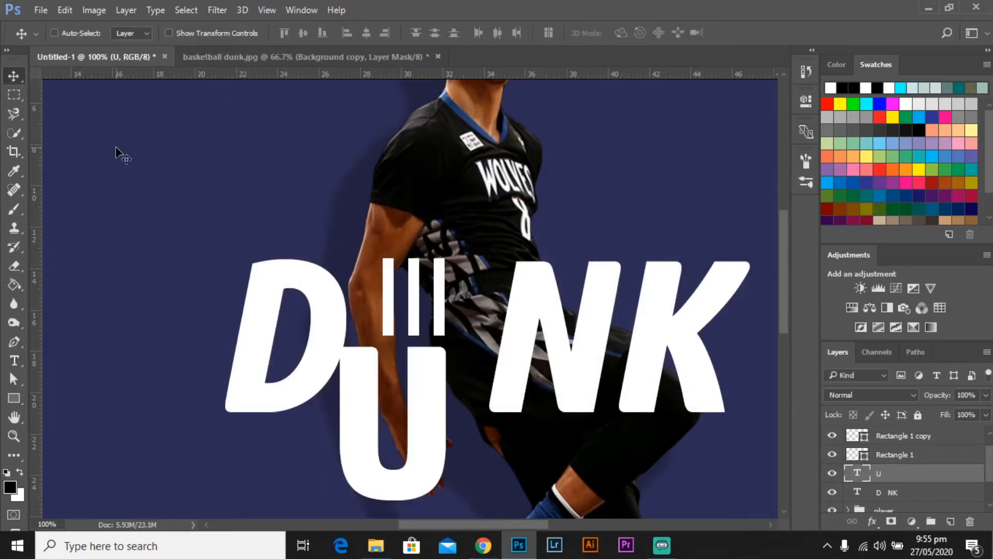
Nudge the U to the right until it sits centred beneath the three bars
{"action": "key", "text": "shift+Right"}
{"action": "key", "text": "shift+Right"}
{"action": "key", "text": "shift+Right"}
{"action": "key", "text": "shift+Right"}
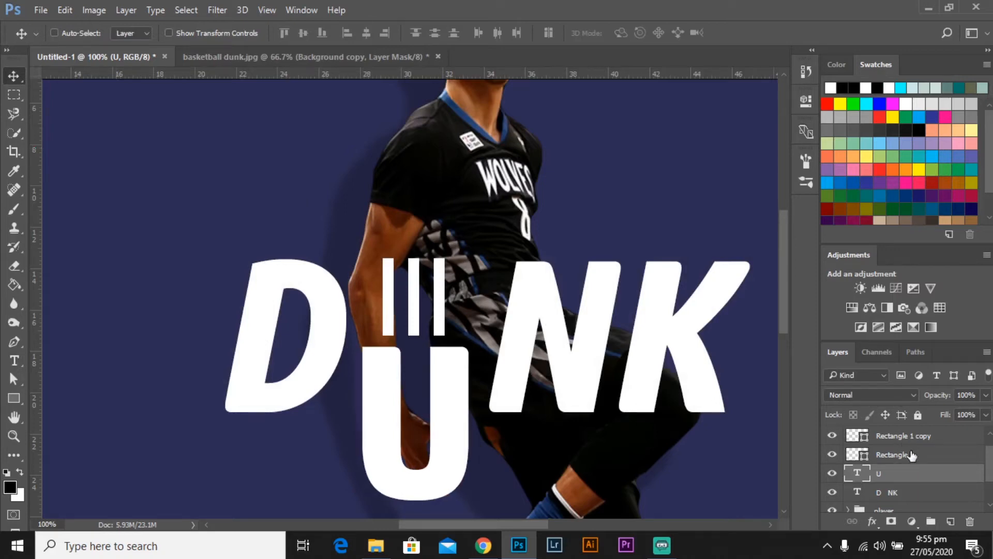
Group the three rectangle layers that form the bars above the U
{"action": "left_click", "coordinate": [931, 450]}
{"action": "scroll", "coordinate": [940, 444], "scroll_direction": "up", "scroll_amount": 1}
{"action": "left_click", "coordinate": [940, 442], "text": "shift"}
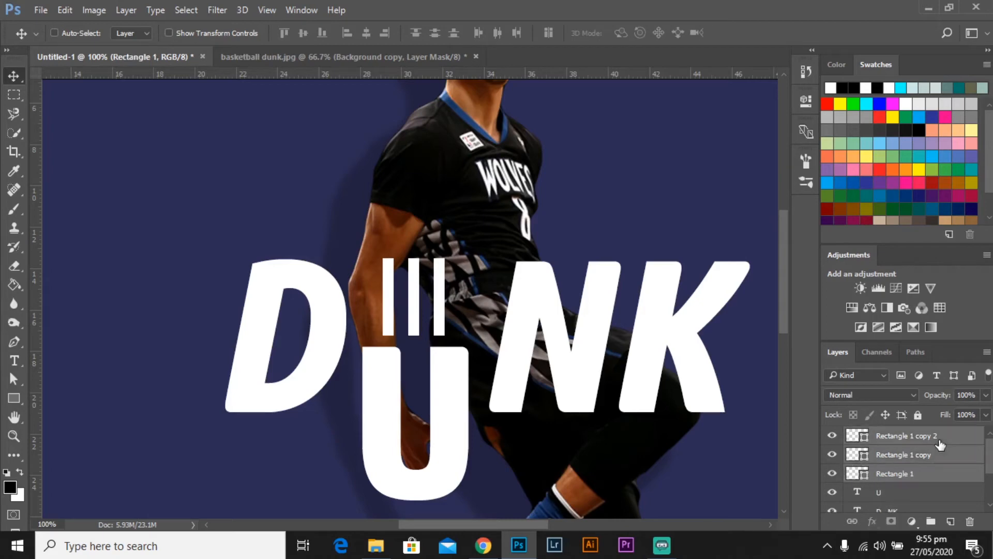
{"action": "key", "text": "ctrl+g"}
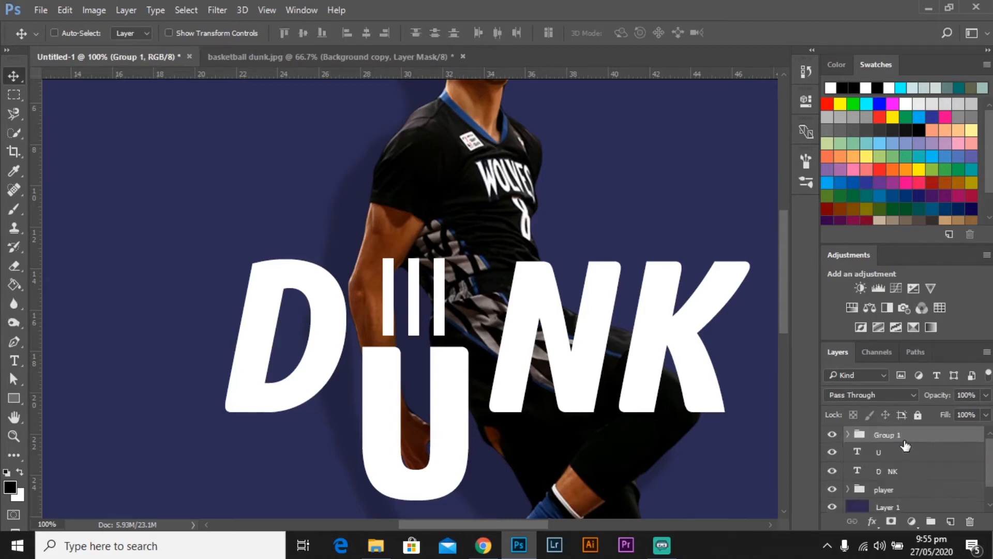
Shift the middle bar, Rectangle 1 copy, slightly down so it sits lower than the two outer bars
{"action": "left_click", "coordinate": [848, 435]}
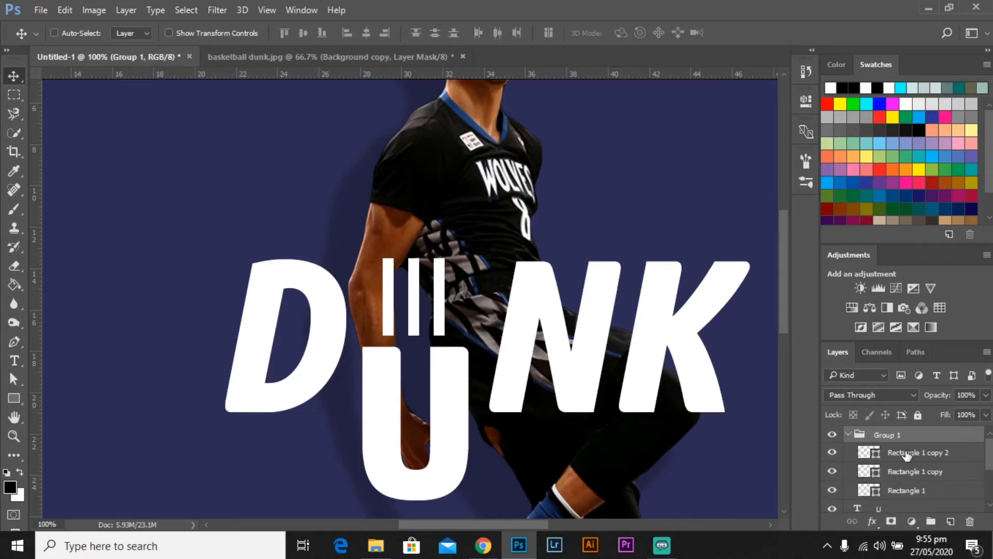
{"action": "left_click", "coordinate": [925, 477]}
{"action": "key", "text": "Down"}
{"action": "key", "text": "Down"}
{"action": "key", "text": "Down"}
{"action": "key", "text": "Down"}
{"action": "key", "text": "Down"}
{"action": "key", "text": "Down"}
{"action": "key", "text": "Down"}
{"action": "key", "text": "Down"}
{"action": "key", "text": "Down"}
{"action": "key", "text": "Down"}
{"action": "key", "text": "Down"}
{"action": "key", "text": "Down"}
{"action": "key", "text": "Down"}
{"action": "key", "text": "Down"}
{"action": "key", "text": "Down"}
{"action": "key", "text": "Down"}
{"action": "key", "text": "Down"}
{"action": "key", "text": "Down"}
{"action": "key", "text": "Down"}
{"action": "key", "text": "Down"}
{"action": "key", "text": "Down"}
{"action": "key", "text": "Down"}
{"action": "key", "text": "Down"}
{"action": "key", "text": "Down"}
{"action": "key", "text": "Down"}
{"action": "key", "text": "Down"}
{"action": "key", "text": "Down"}
{"action": "key", "text": "Down"}
{"action": "key", "text": "Down"}
{"action": "key", "text": "Down"}
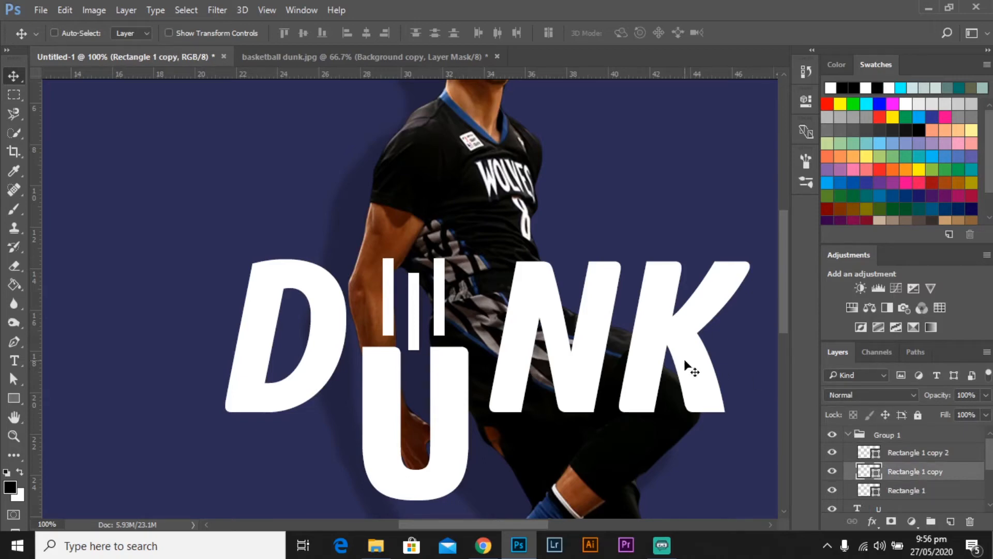
Move the whole bar group slightly up to leave a gap above the U, and collapse the group
{"action": "key", "text": "ctrl+minus"}
{"action": "left_click", "coordinate": [899, 437]}
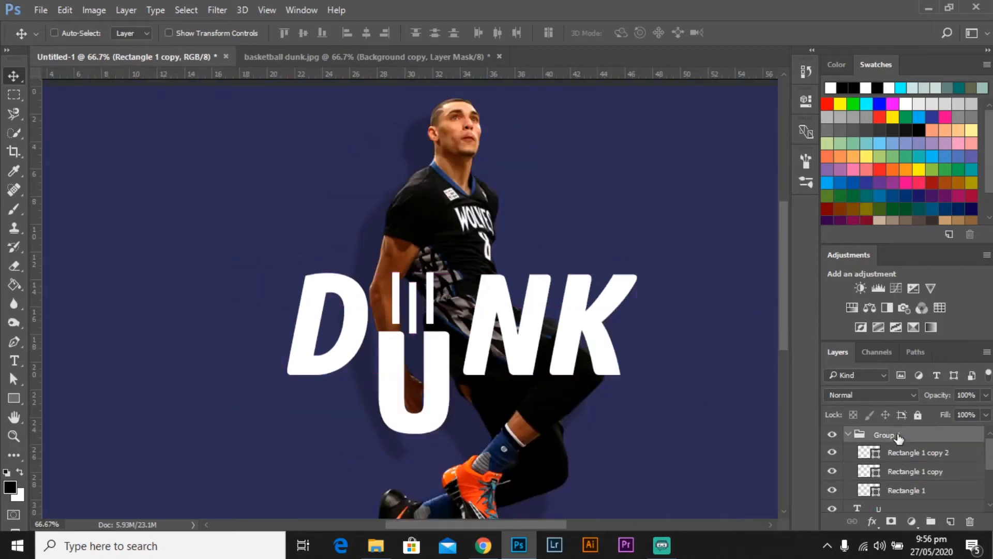
{"action": "key", "text": "shift+Up"}
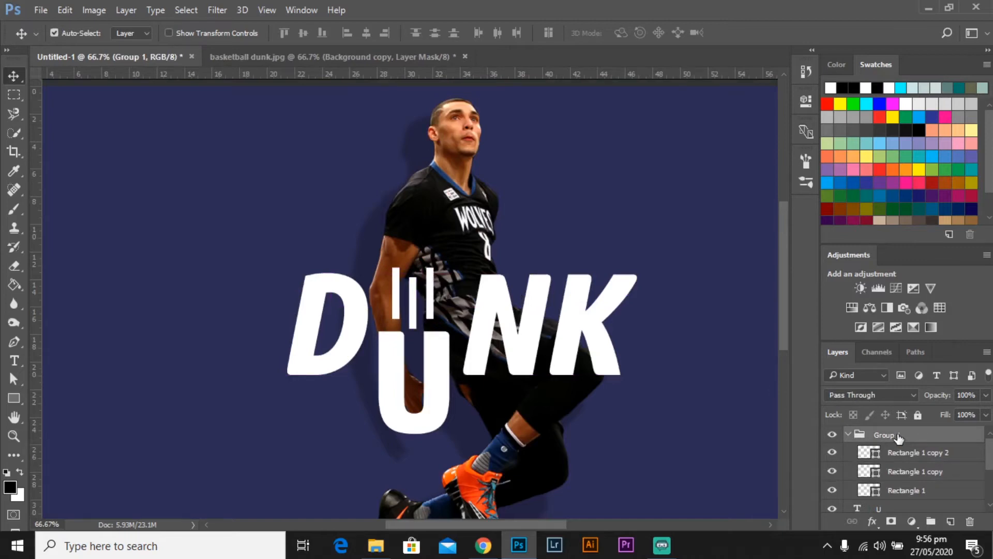
{"action": "key", "text": "ctrl+minus"}
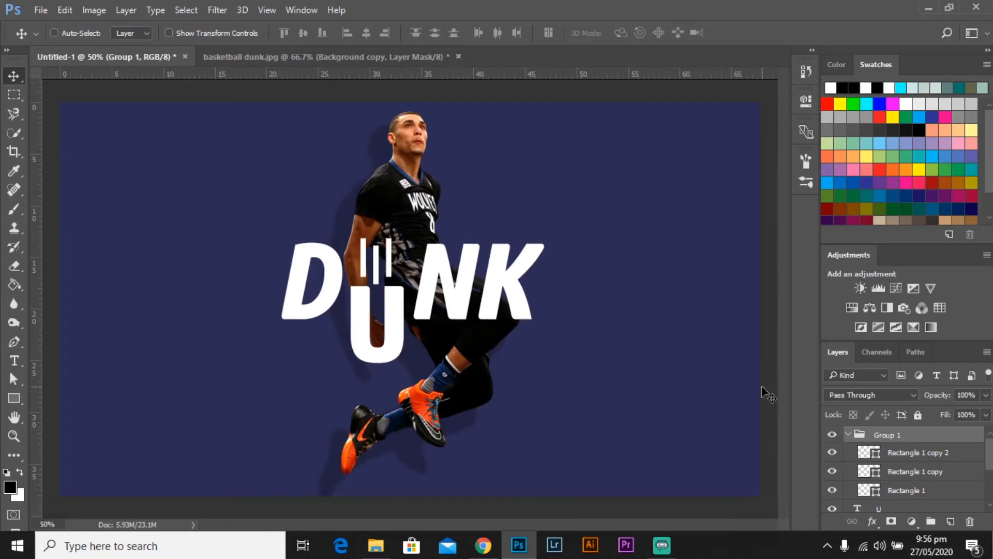
{"action": "left_click", "coordinate": [847, 434]}
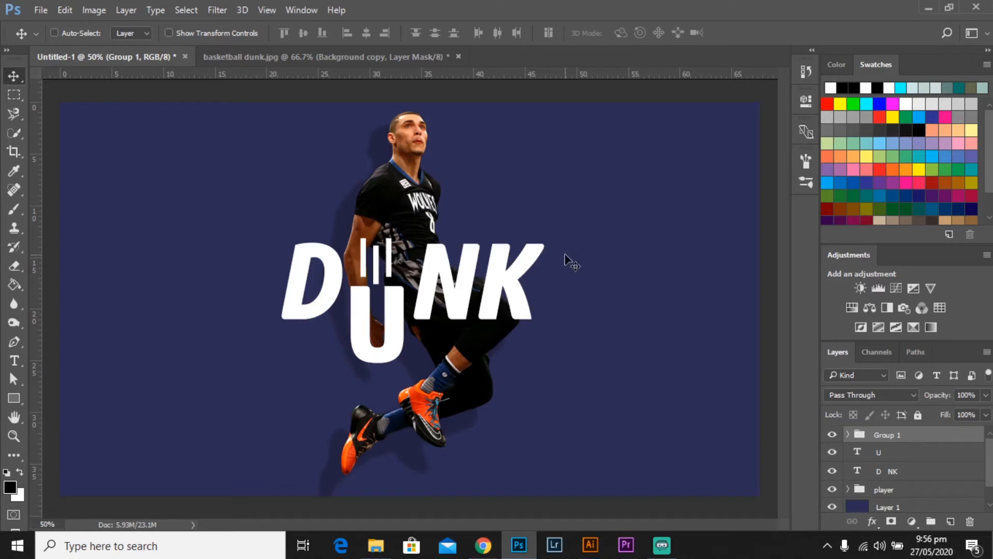
Change the font style of the D NK text layer to Bold
{"action": "left_click", "coordinate": [859, 477]}
{"action": "double_click", "coordinate": [861, 481]}
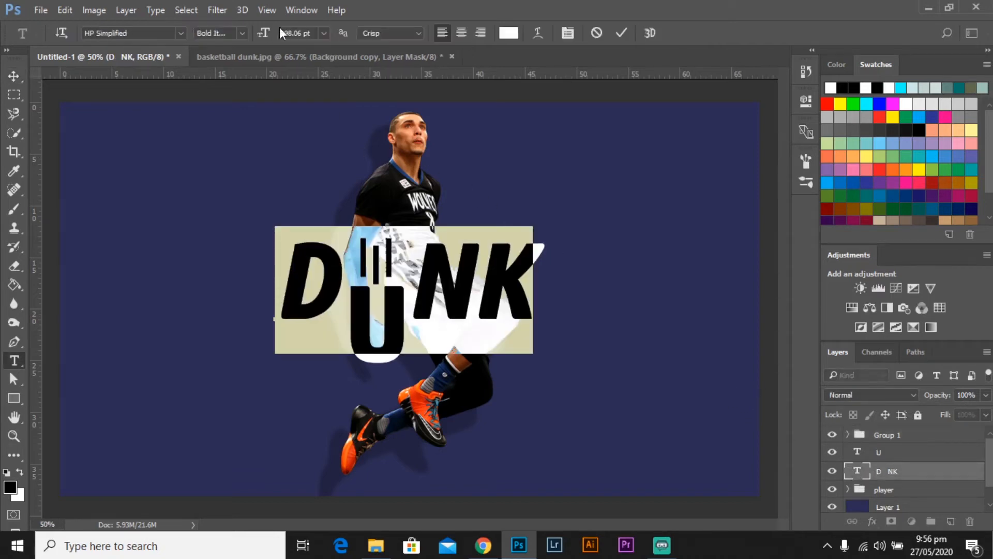
{"action": "left_click", "coordinate": [241, 33]}
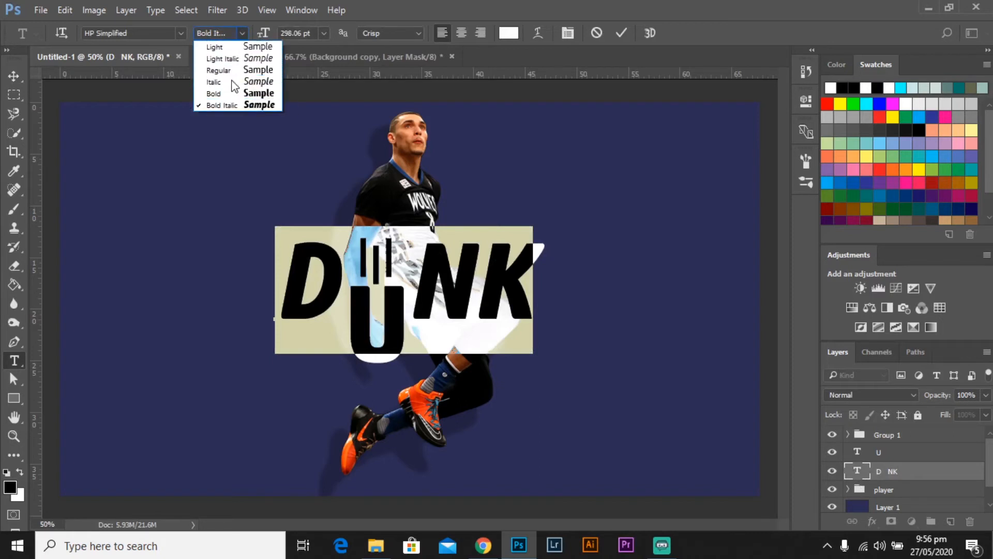
{"action": "left_click", "coordinate": [227, 92]}
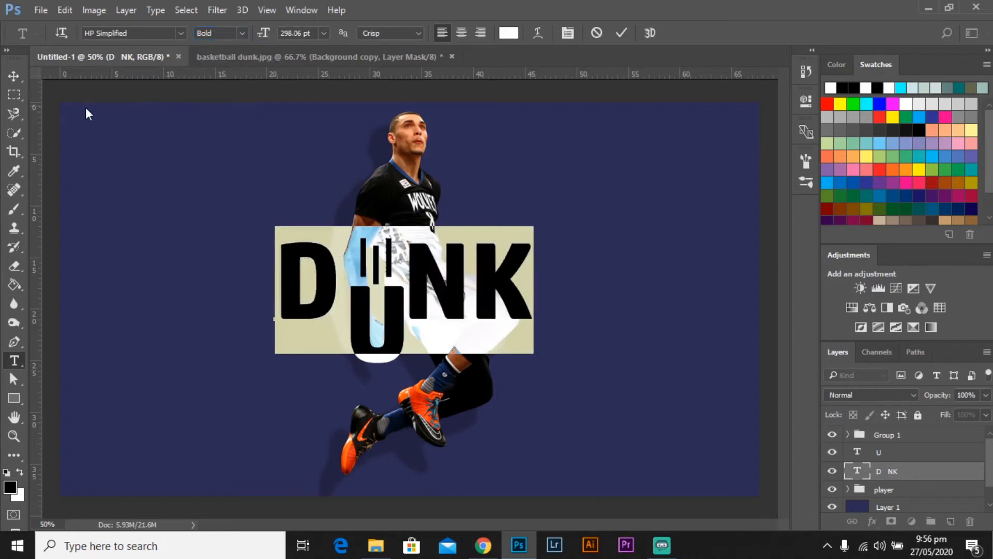
{"action": "left_click", "coordinate": [12, 76]}
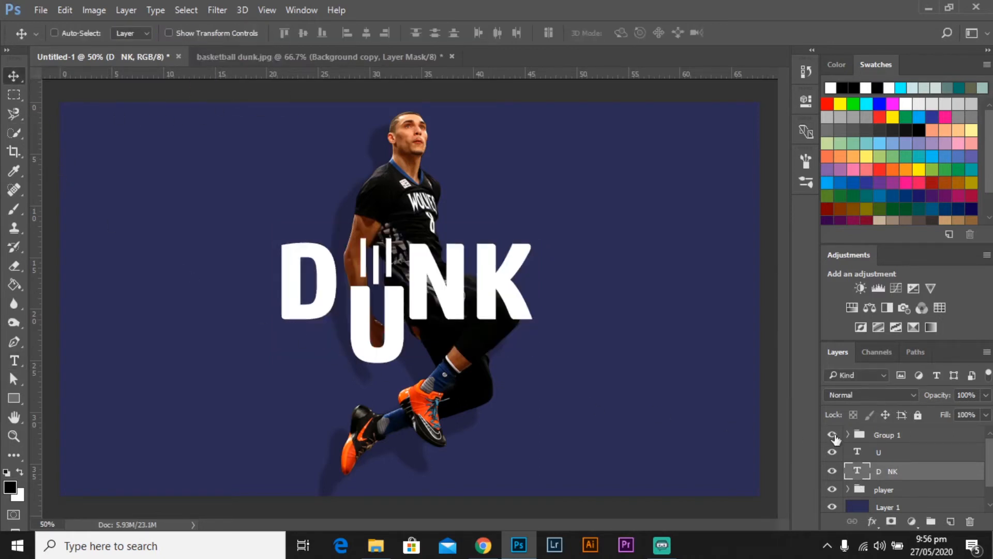
Move the U and the bar group together slightly left to balance the spacing between D and N
{"action": "left_click", "coordinate": [927, 454]}
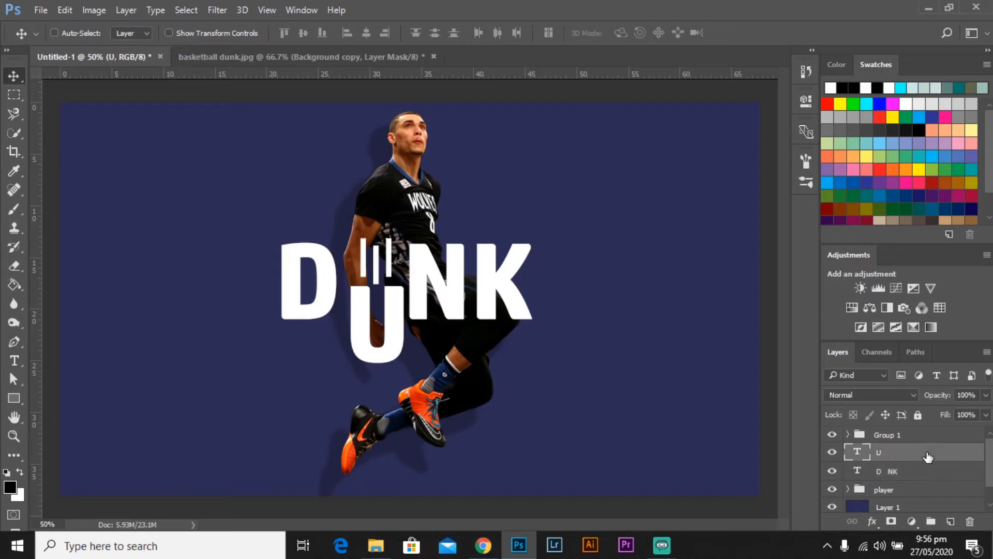
{"action": "left_click", "coordinate": [928, 441], "text": "shift"}
{"action": "key", "text": "shift+Left"}
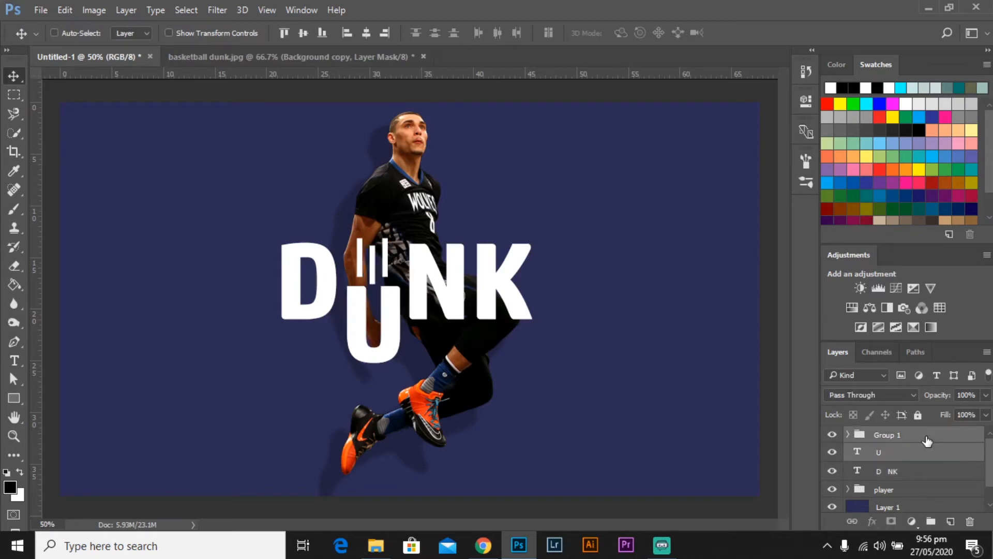
{"action": "key", "text": "Left"}
{"action": "key", "text": "Left"}
{"action": "key", "text": "Right"}
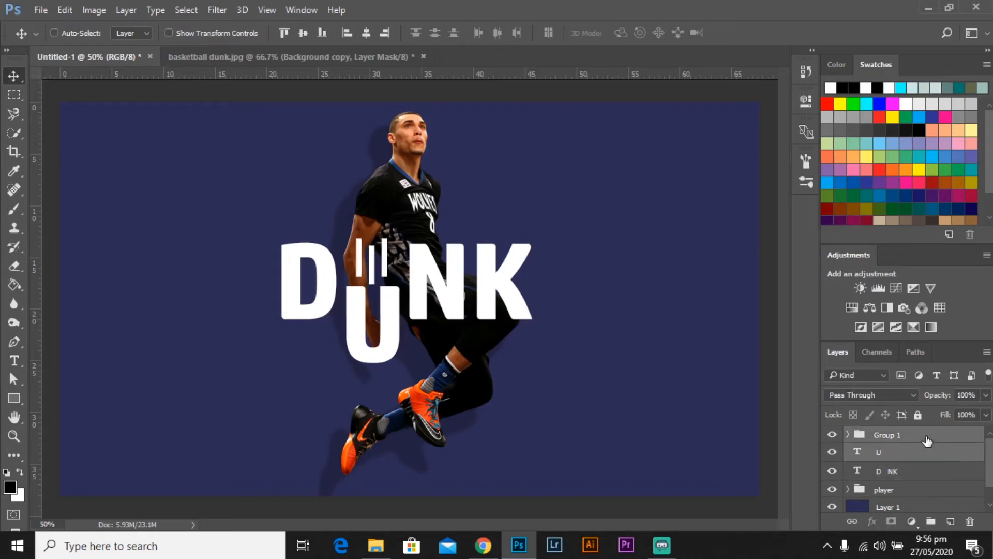
Group the D NK layer, the U layer and the bar group, and name the new group text
{"action": "left_click", "coordinate": [920, 471]}
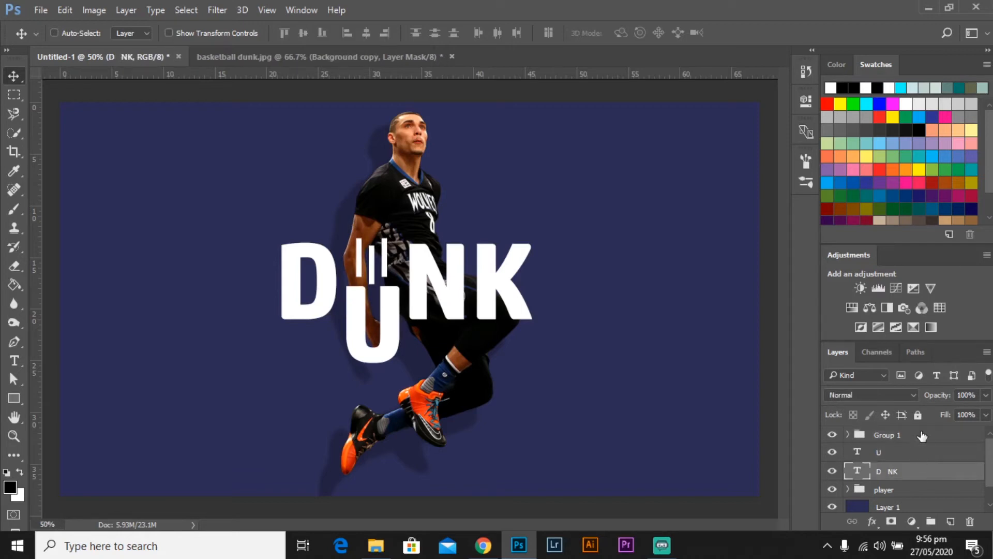
{"action": "left_click", "coordinate": [922, 436], "text": "shift"}
{"action": "key", "text": "ctrl+g"}
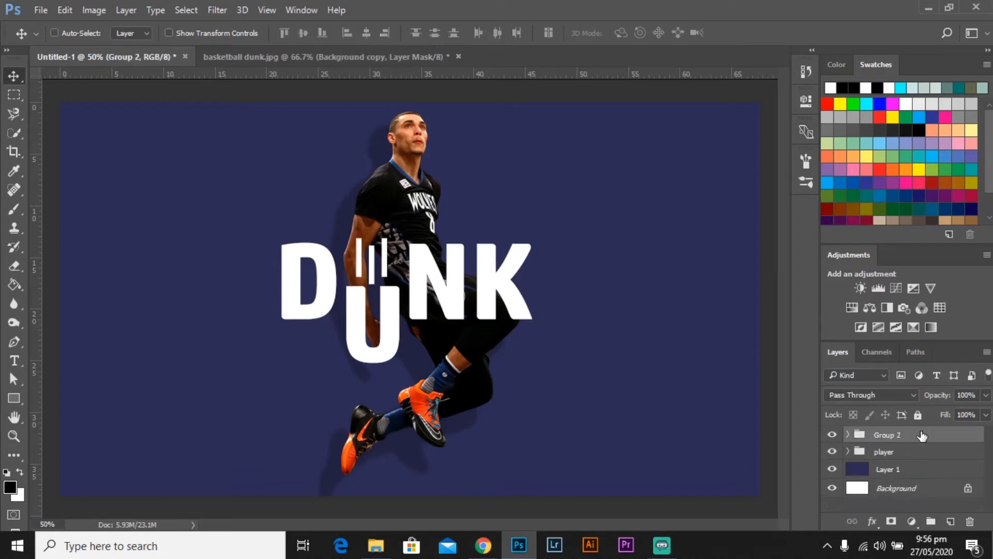
{"action": "double_click", "coordinate": [886, 436]}
{"action": "type", "text": "text"}
{"action": "key", "text": "Return"}
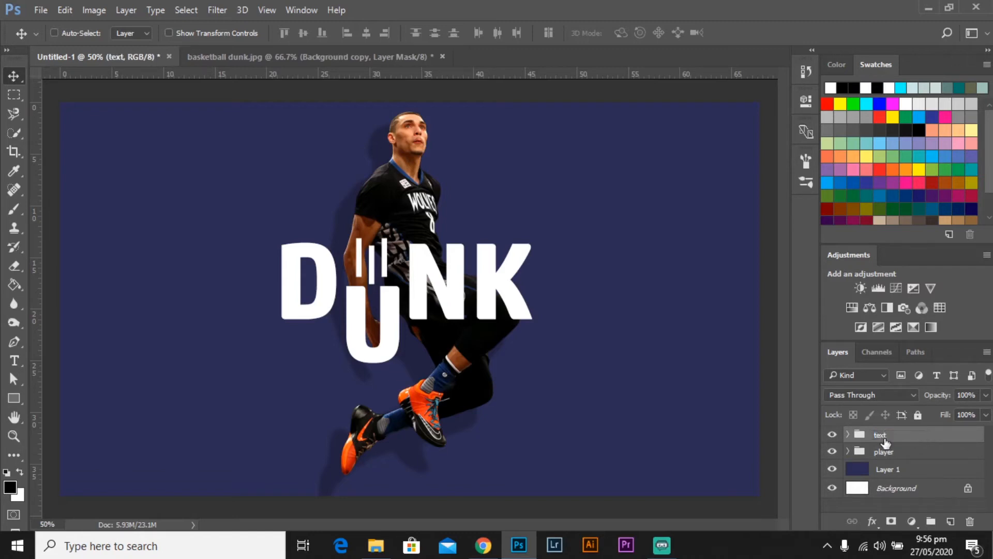
Align the text group horizontally to the centre of the Background layer
{"action": "left_click", "coordinate": [905, 489], "text": "ctrl"}
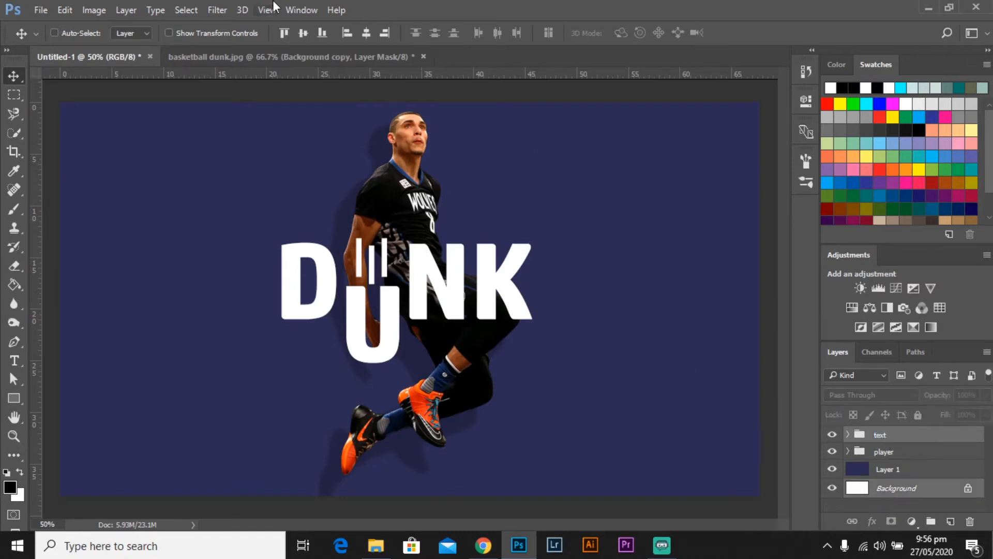
{"action": "left_click", "coordinate": [359, 38]}
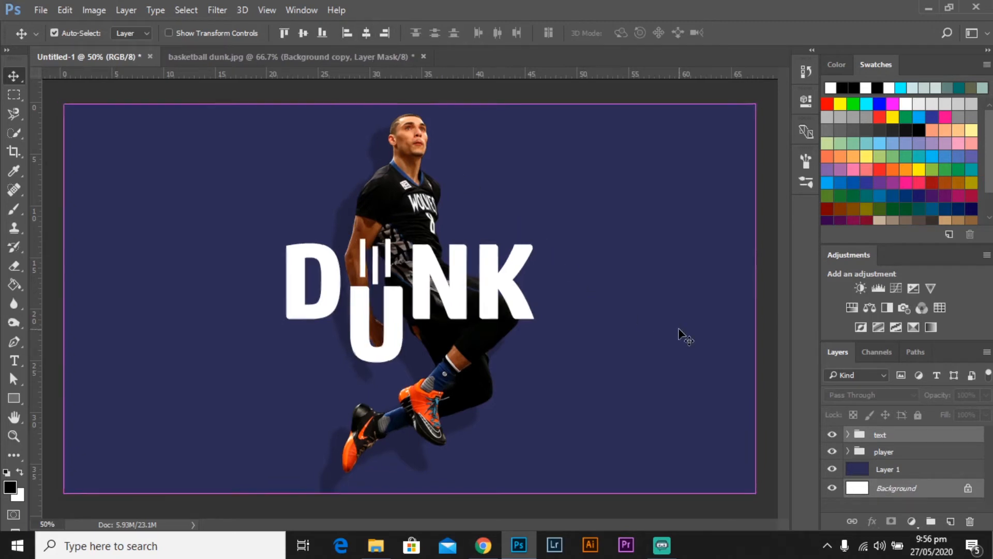
{"action": "key", "text": "ctrl+minus"}
{"action": "key", "text": "ctrl+plus"}
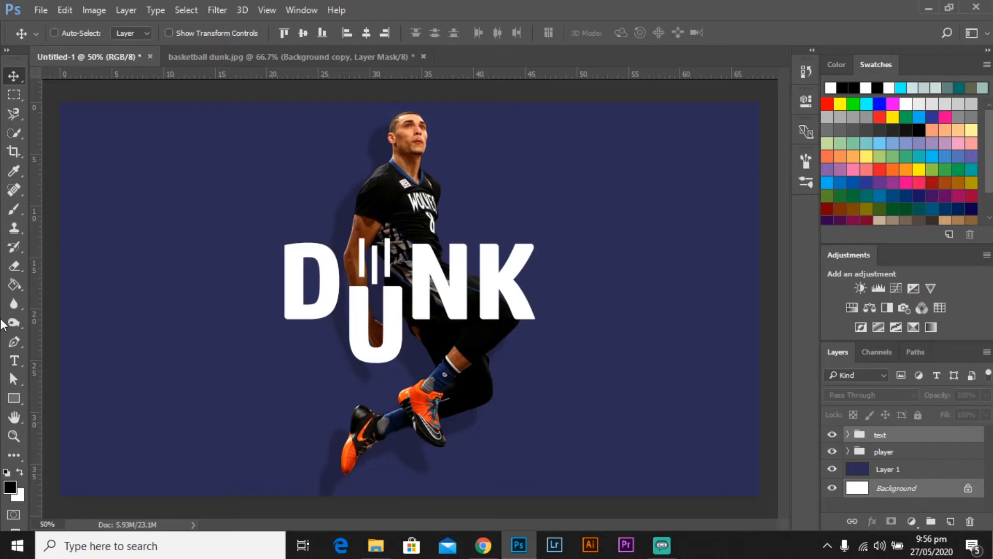
Set up the Rectangle tool with no fill and a white stroke of 9.56 px
{"action": "left_click", "coordinate": [14, 398]}
{"action": "left_click", "coordinate": [134, 33]}
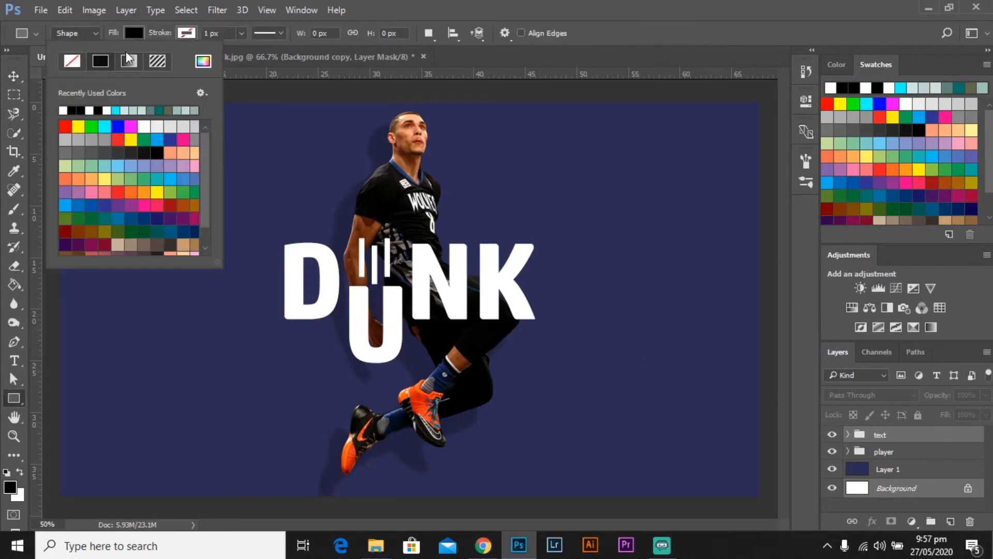
{"action": "left_click", "coordinate": [177, 35]}
{"action": "left_click", "coordinate": [182, 33]}
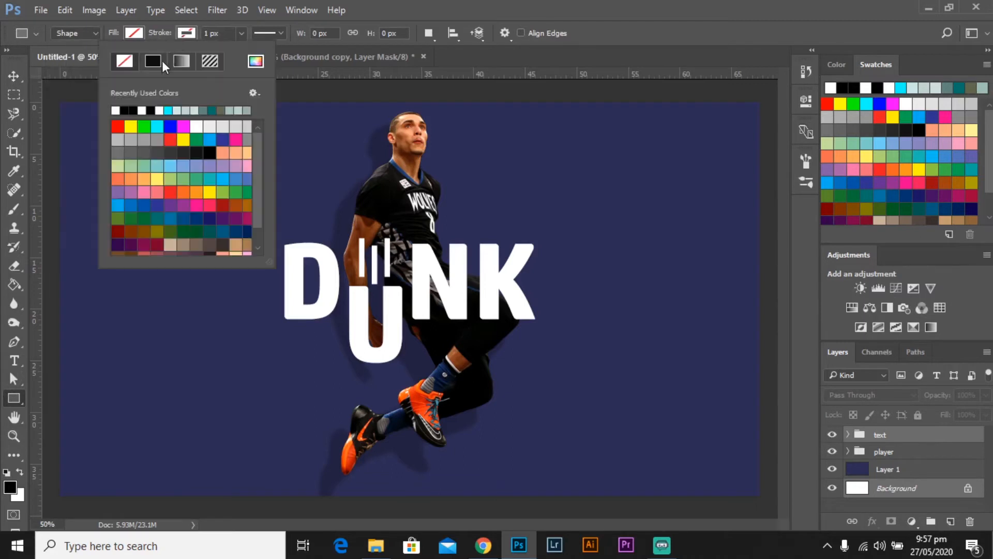
{"action": "left_click", "coordinate": [150, 65]}
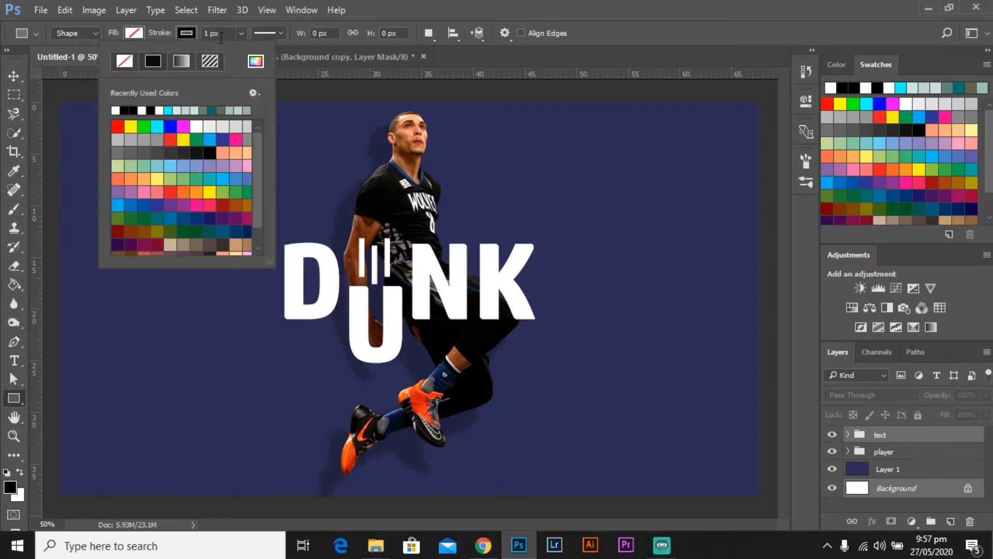
{"action": "left_click", "coordinate": [116, 109]}
{"action": "left_click", "coordinate": [222, 32]}
{"action": "left_click", "coordinate": [242, 33]}
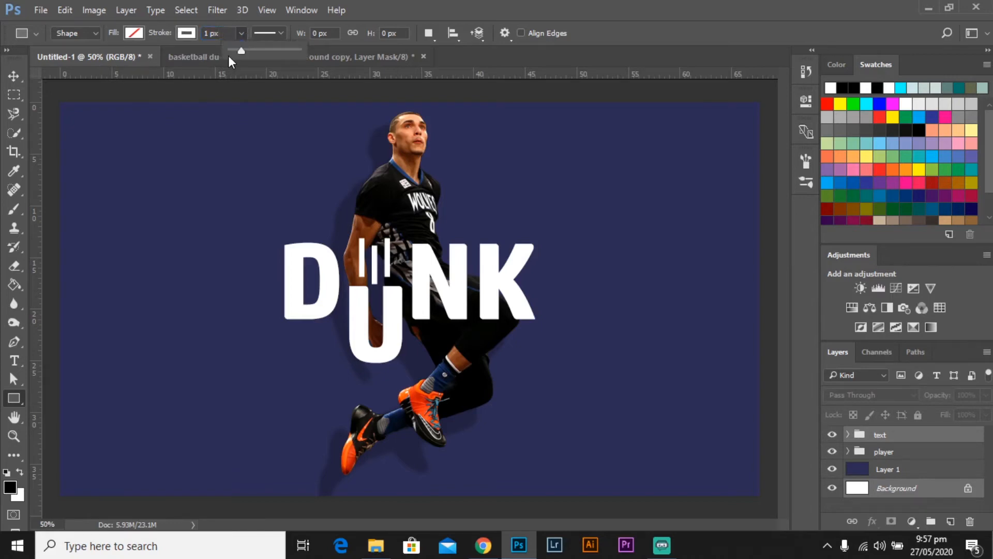
{"action": "left_click_drag", "start_coordinate": [253, 54], "coordinate": [249, 49]}
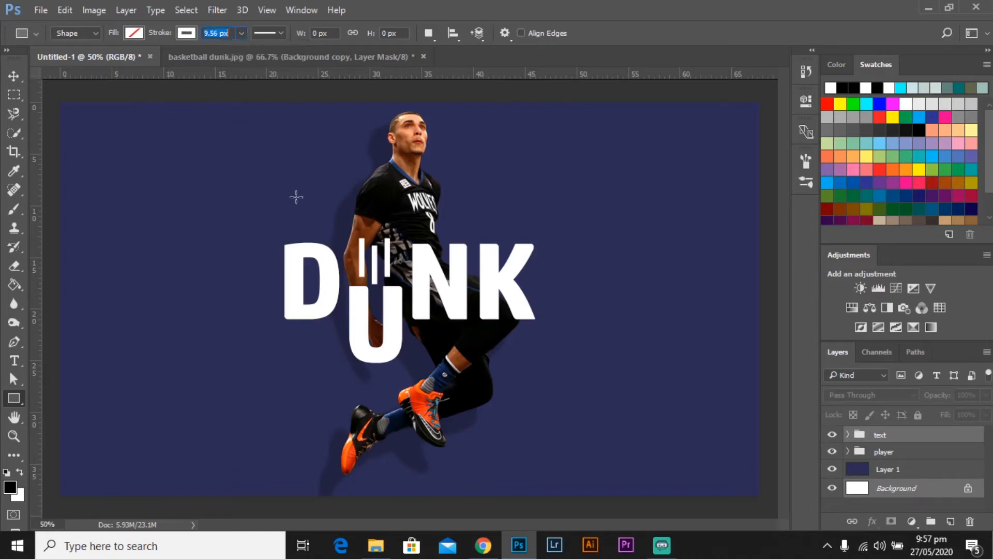
Draw a rectangle about 802 by 434 px around the DUNK lettering and set its stroke width to 20.55 px
{"action": "mouse_move", "coordinate": [265, 218]}
{"action": "left_mouse_down"}
{"action": "mouse_move", "coordinate": [573, 394]}
{"action": "mouse_move", "coordinate": [554, 363]}
{"action": "mouse_move", "coordinate": [559, 342]}
{"action": "mouse_move", "coordinate": [553, 372]}
{"action": "left_mouse_up"}
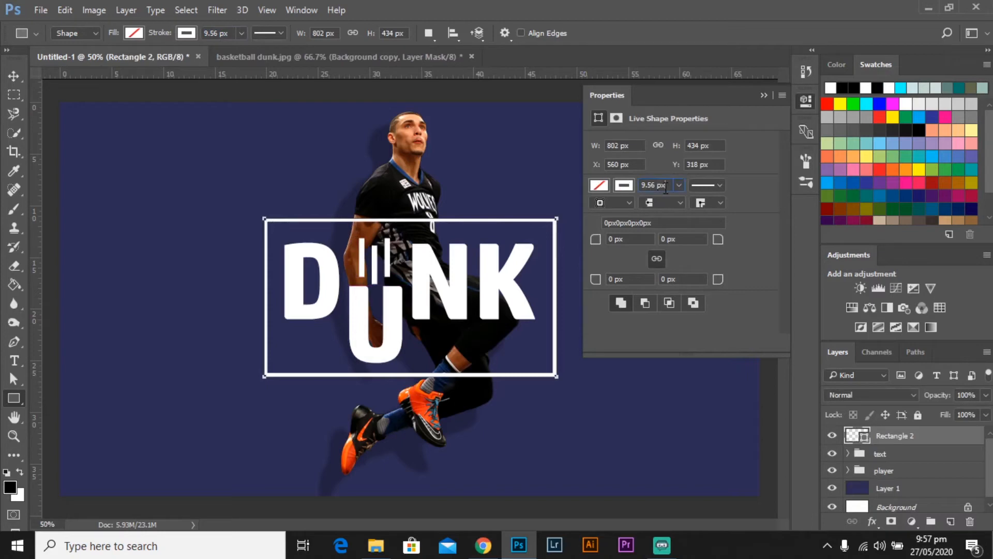
{"action": "left_click", "coordinate": [666, 186]}
{"action": "key", "text": "Up"}
{"action": "key", "text": "Up"}
{"action": "key", "text": "Up"}
{"action": "key", "text": "Up"}
{"action": "key", "text": "Up"}
{"action": "key", "text": "Tab"}
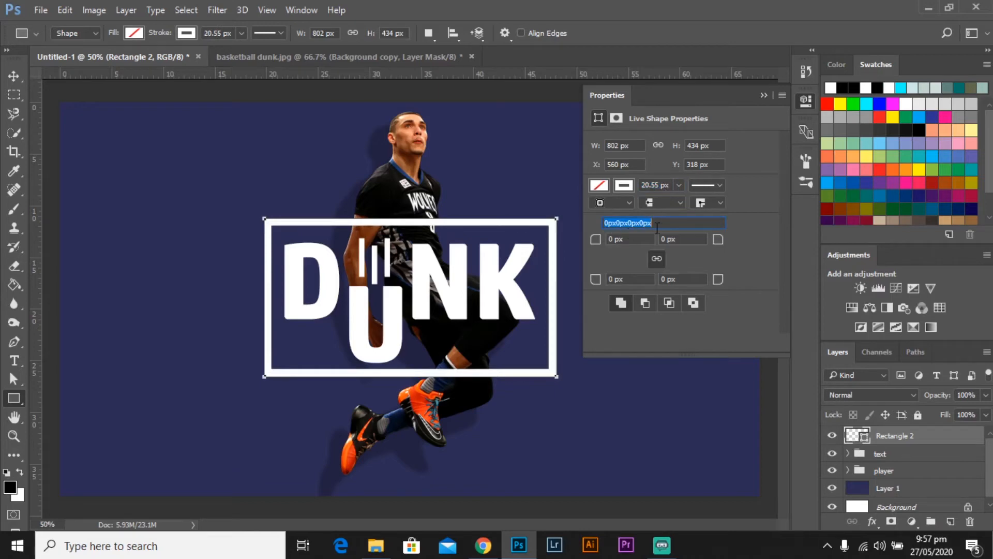
{"action": "left_click", "coordinate": [13, 77]}
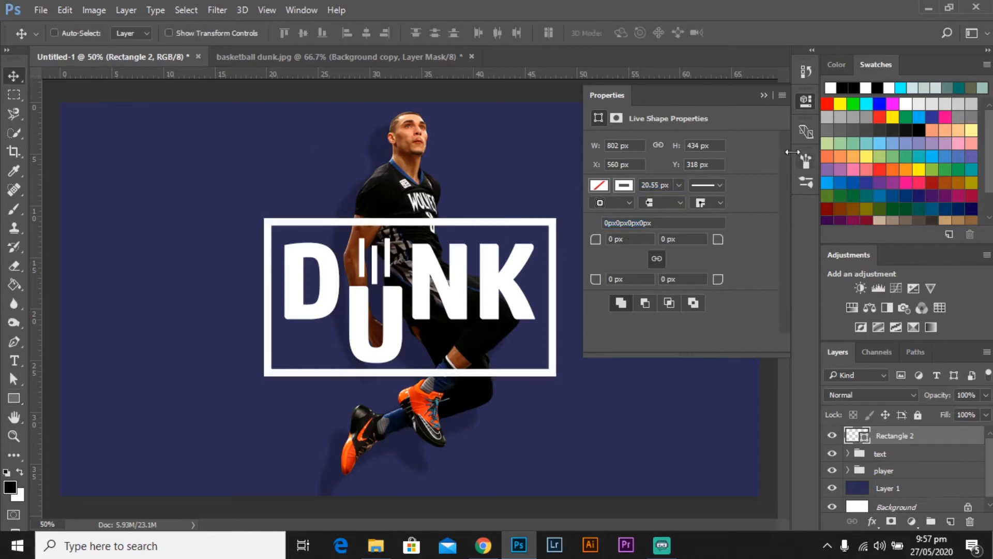
{"action": "left_click", "coordinate": [764, 97]}
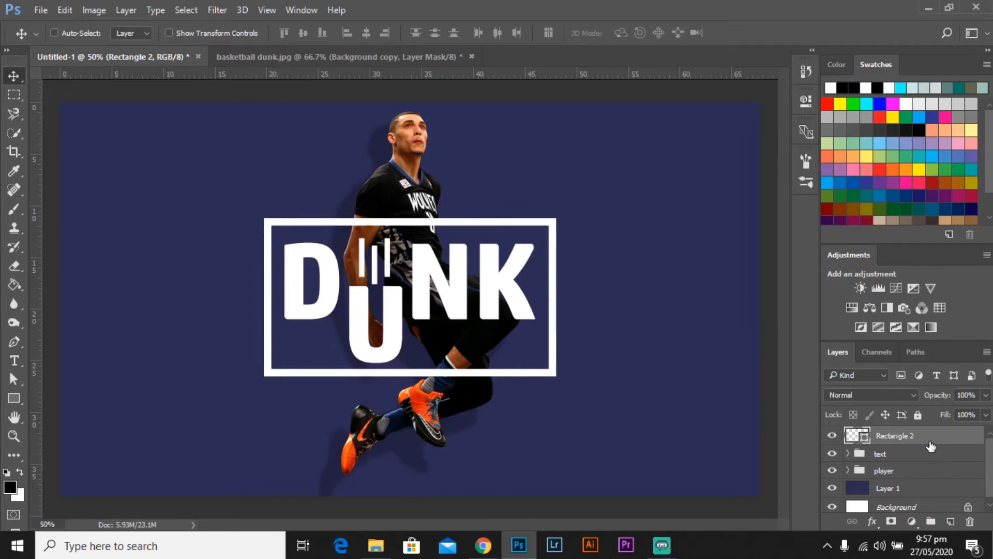
Widen the rectangle symmetrically about its centre to 104.49% of its width
{"action": "key", "text": "ctrl+t"}
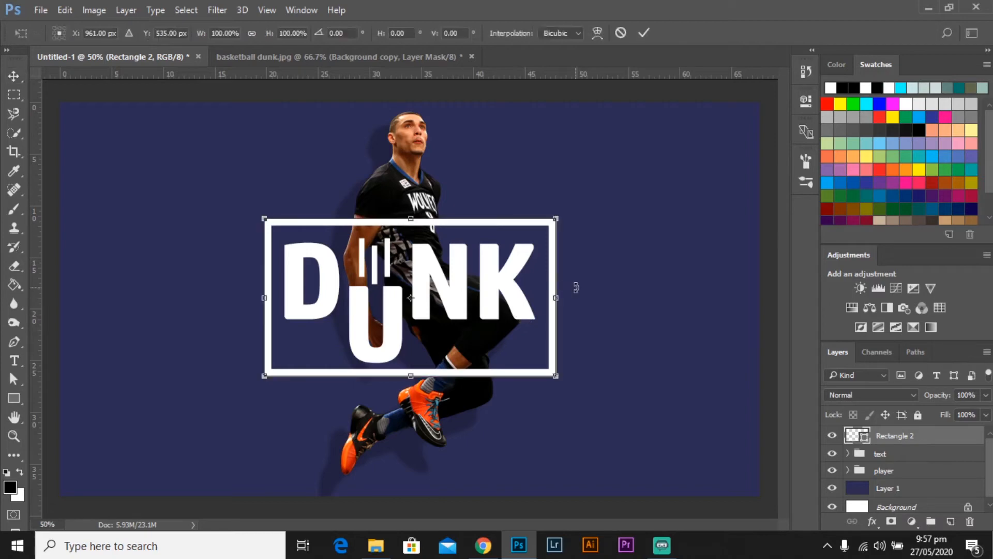
{"action": "left_click_drag", "start_coordinate": [557, 299], "coordinate": [563, 299]}
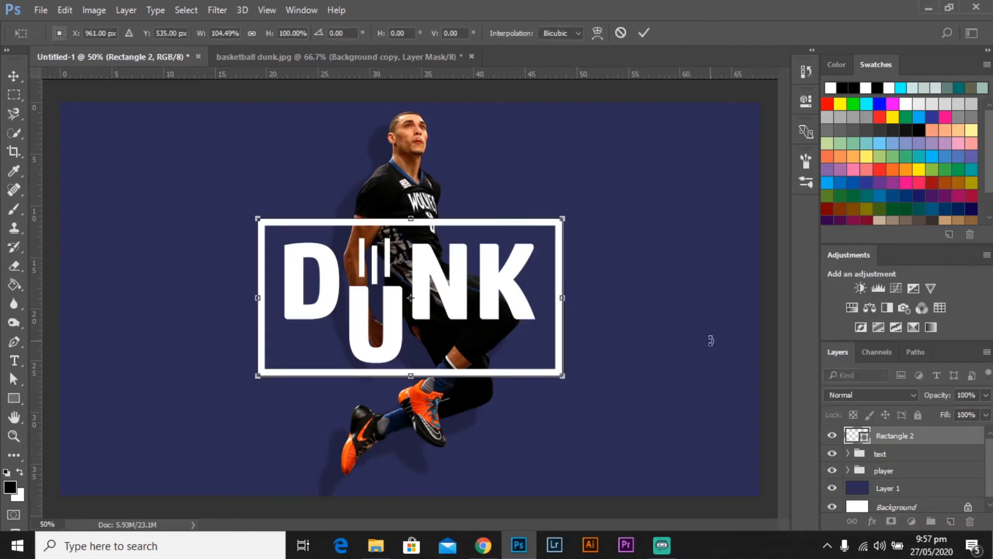
{"action": "key", "text": "Return"}
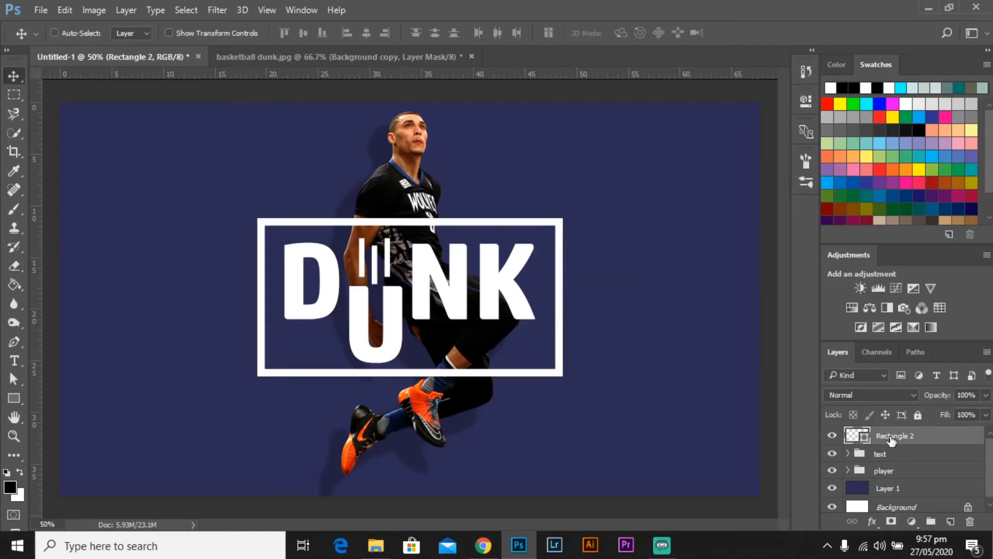
Align the Rectangle 2 layer horizontally and vertically to the centre of the Background layer
{"action": "left_click", "coordinate": [926, 511], "text": "ctrl"}
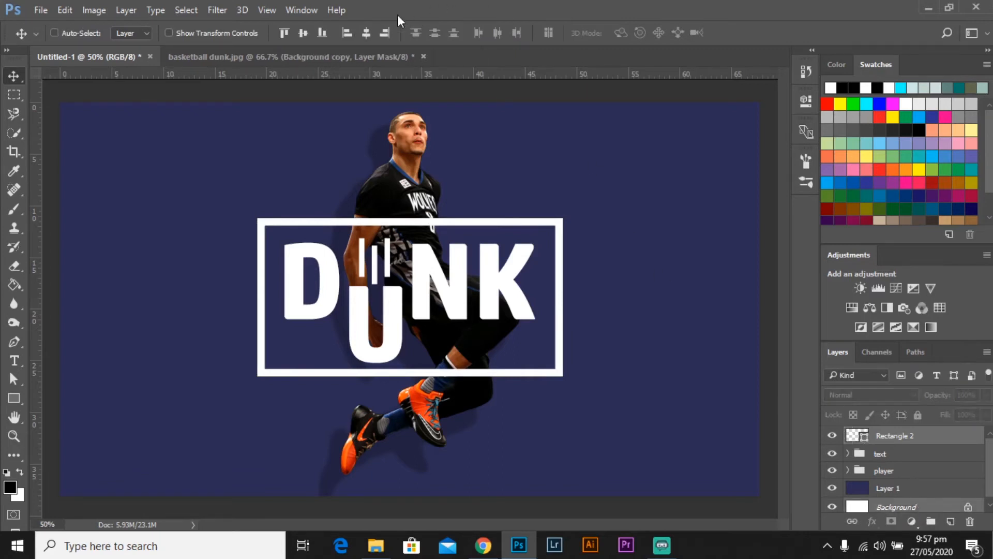
{"action": "left_click", "coordinate": [372, 31]}
{"action": "left_click", "coordinate": [304, 32]}
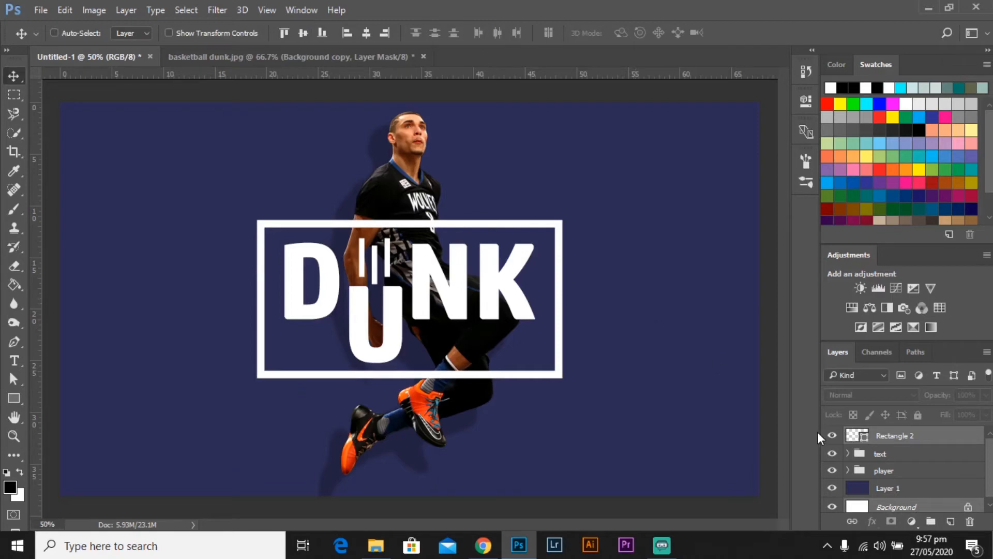
{"action": "key", "text": "ctrl+minus"}
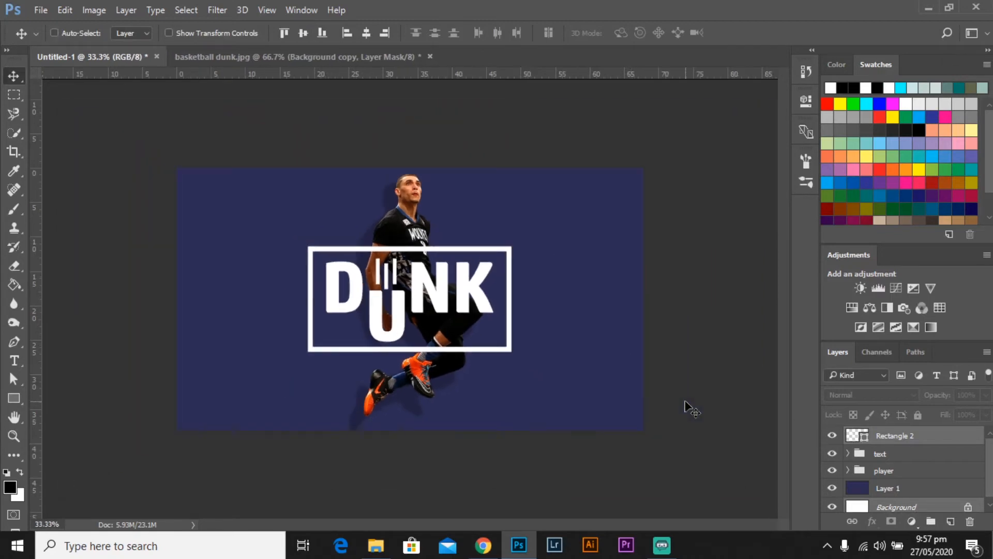
{"action": "key", "text": "ctrl+plus"}
Widen the rectangle symmetrically to 114.80% and stretch it slightly taller about its centre
{"action": "left_click", "coordinate": [921, 442]}
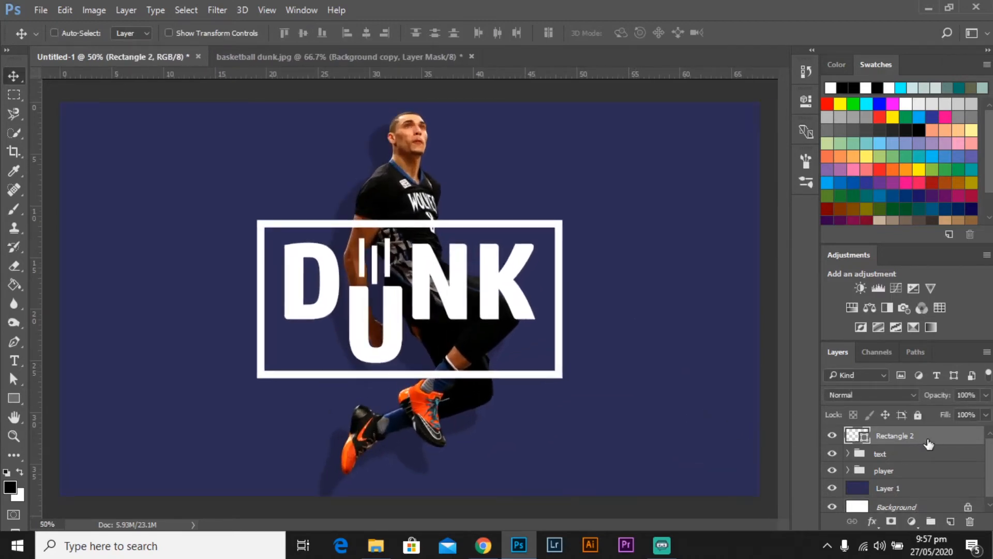
{"action": "key", "text": "ctrl+r"}
{"action": "key", "text": "ctrl+r"}
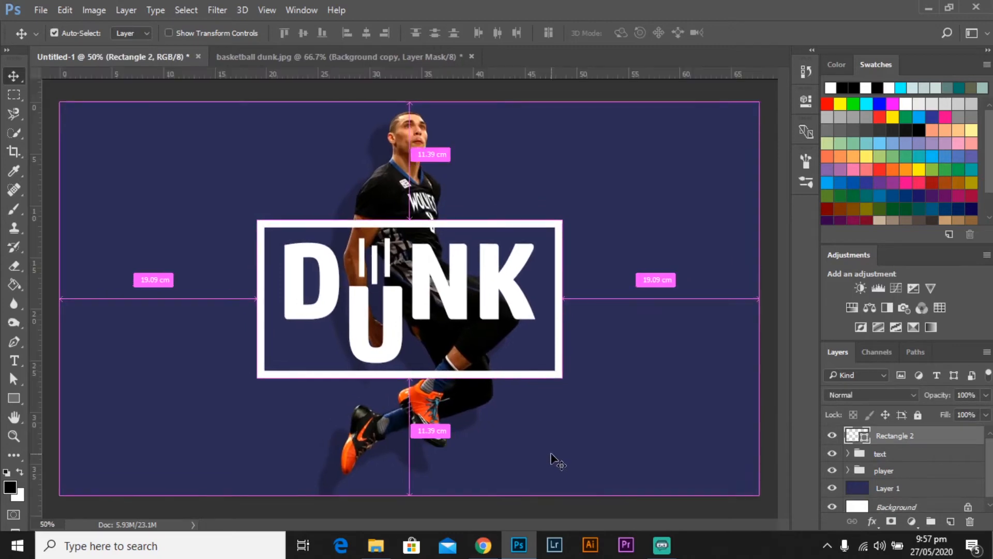
{"action": "key", "text": "ctrl+t"}
{"action": "left_click_drag", "start_coordinate": [566, 299], "coordinate": [587, 305]}
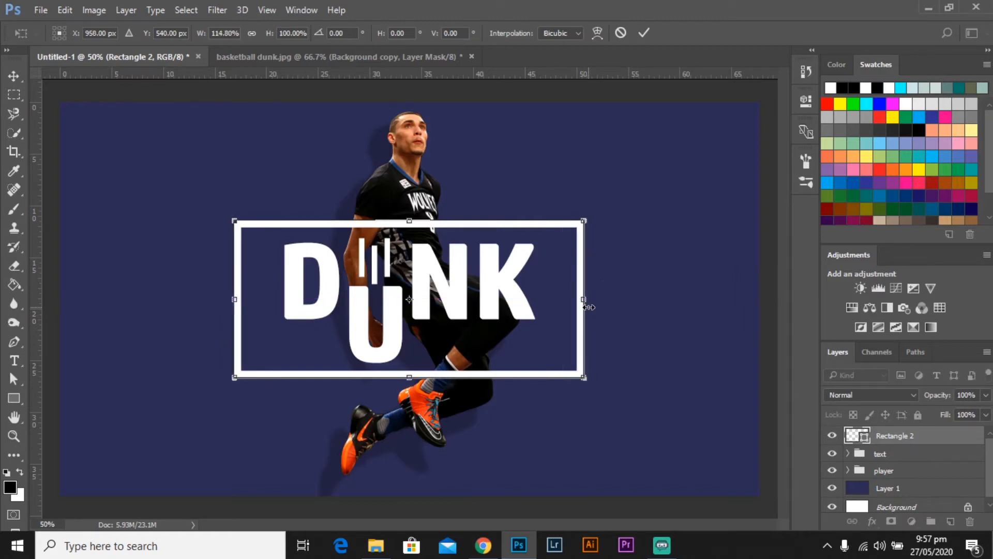
{"action": "key", "text": "Return"}
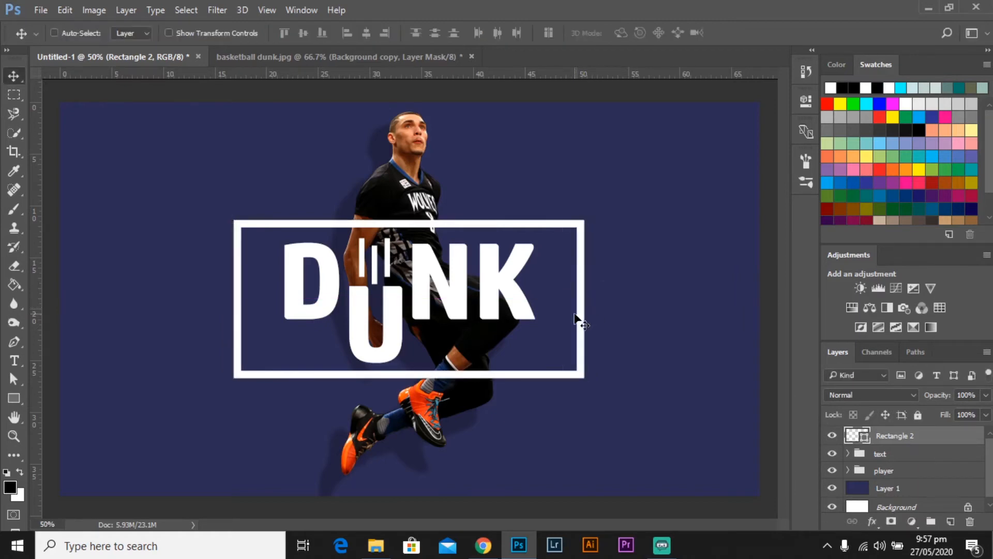
{"action": "key", "text": "ctrl+t"}
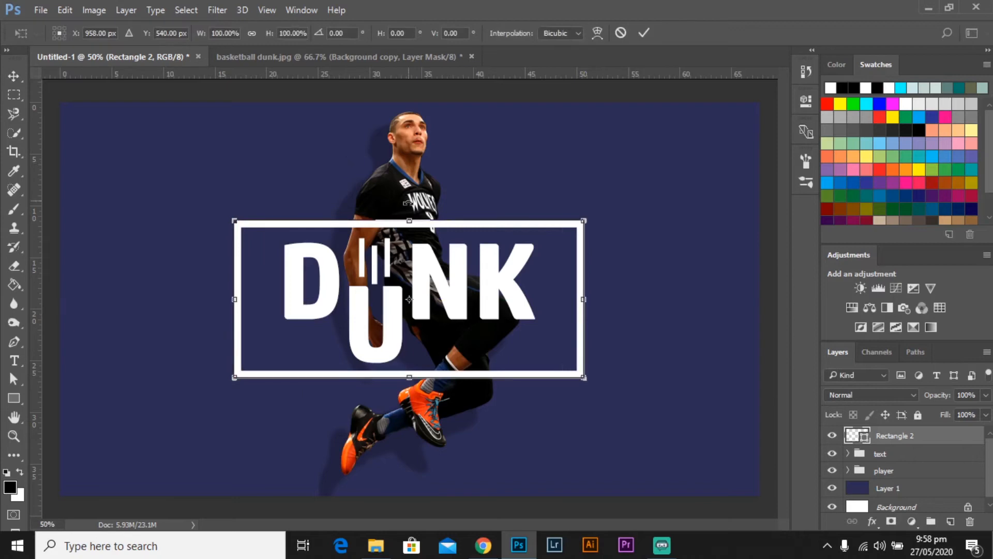
{"action": "left_click_drag", "start_coordinate": [409, 218], "coordinate": [418, 212]}
{"action": "key", "text": "Return"}
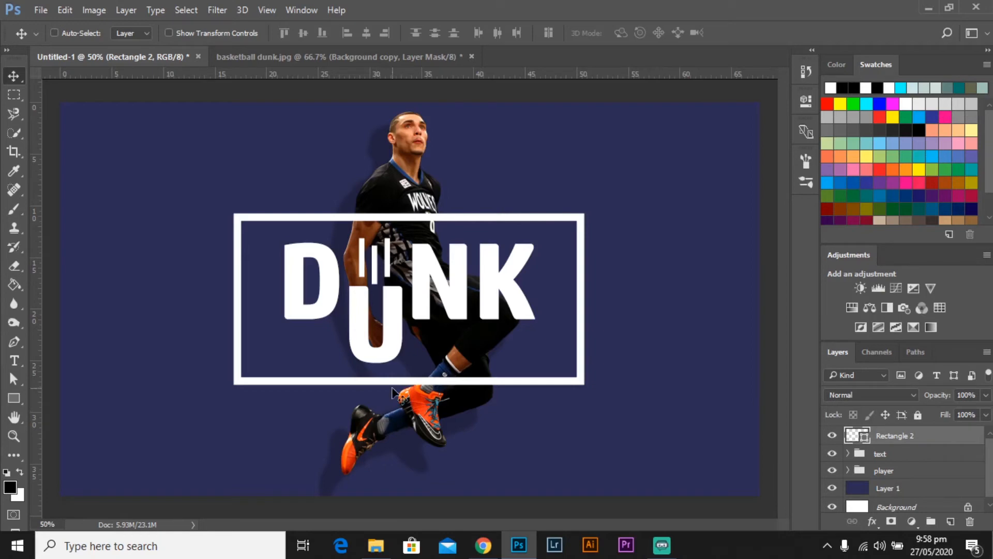
Add a layer mask to the Rectangle 2 layer
{"action": "key", "text": "ctrl+plus"}
{"action": "key", "text": "ctrl+plus"}
{"action": "key", "text": "ctrl+plus"}
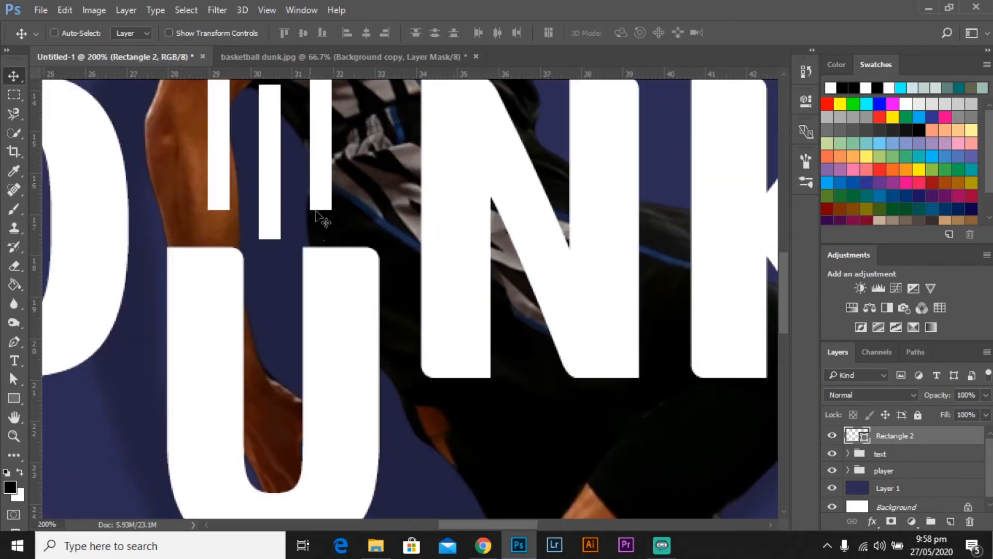
{"action": "left_click_drag", "start_coordinate": [332, 199], "coordinate": [454, 350]}
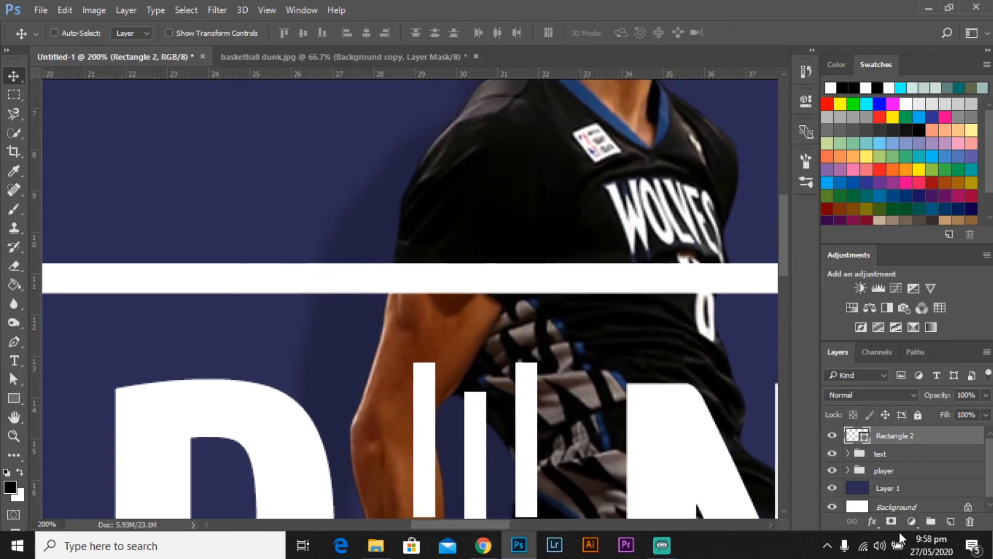
{"action": "left_click", "coordinate": [891, 522]}
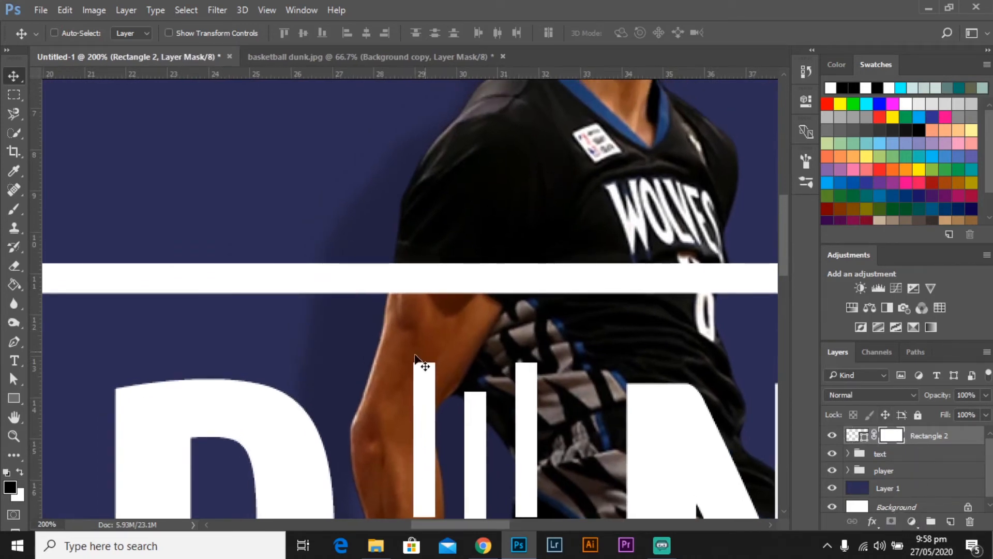
Set up the Brush tool with a 30 px tip for painting on the rectangle's mask
{"action": "key", "text": "b"}
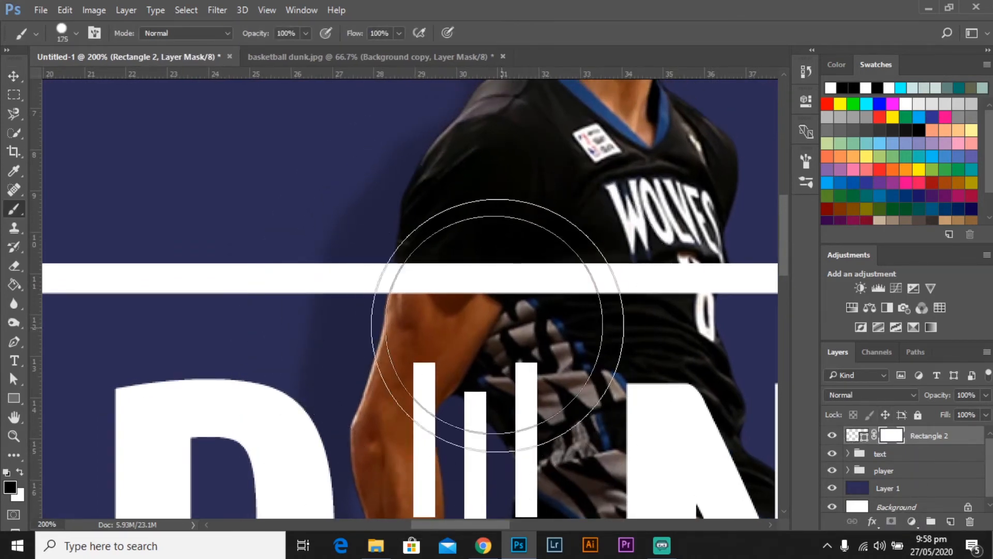
{"action": "key", "text": "bracketleft"}
{"action": "key", "text": "bracketleft"}
{"action": "key", "text": "bracketleft"}
{"action": "key", "text": "bracketleft"}
{"action": "key", "text": "bracketleft"}
{"action": "key", "text": "bracketleft"}
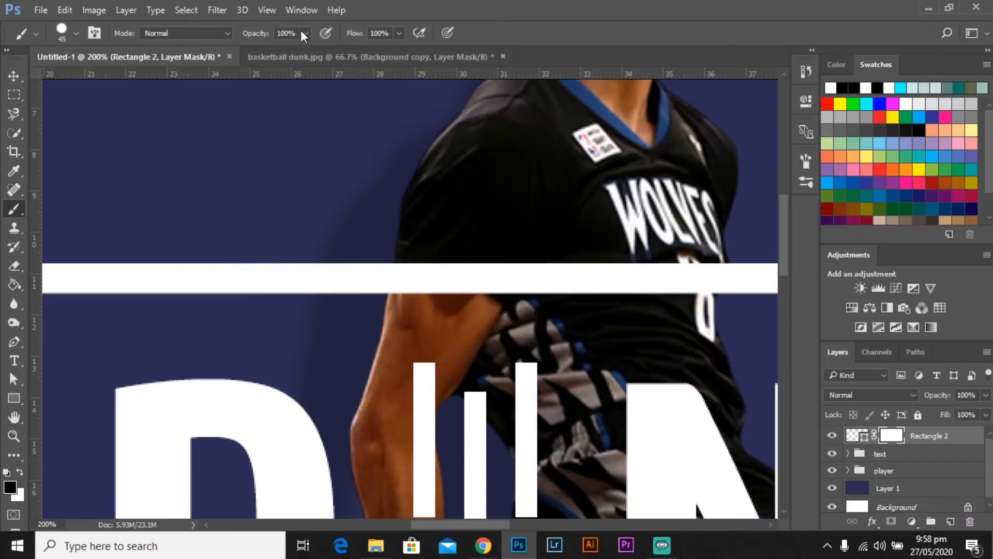
{"action": "left_click", "coordinate": [74, 33]}
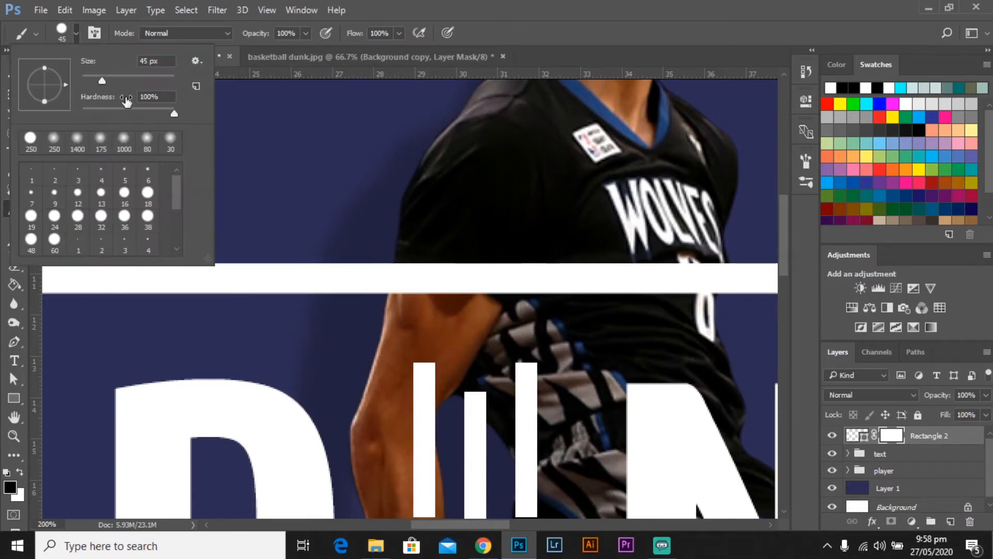
{"action": "left_click", "coordinate": [78, 38]}
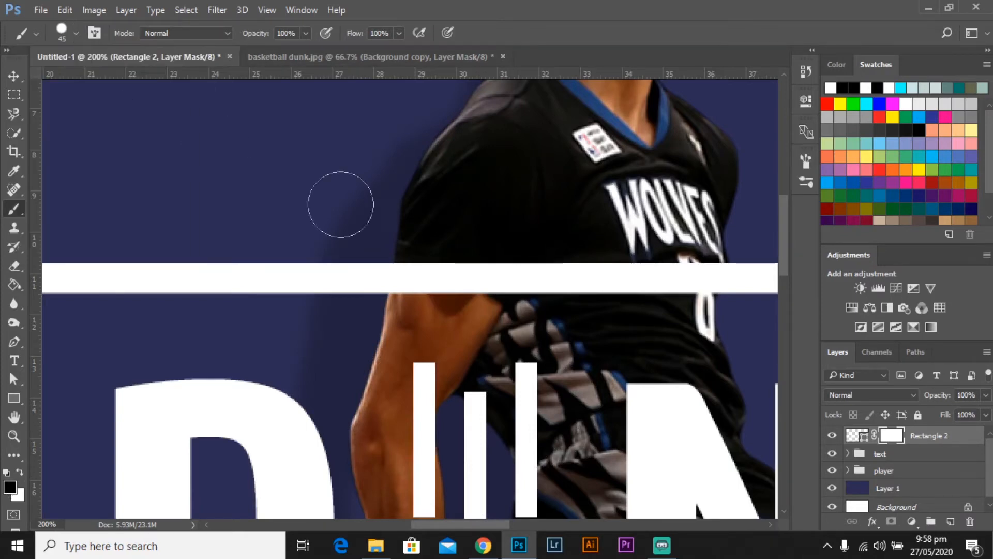
{"action": "key", "text": "ctrl+plus"}
{"action": "key", "text": "ctrl+plus"}
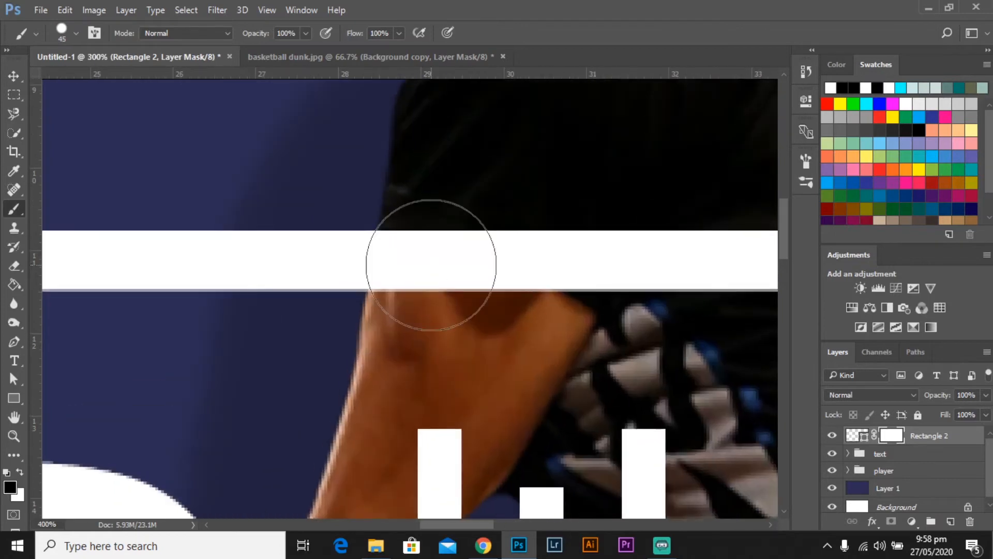
{"action": "key", "text": "bracketleft"}
{"action": "key", "text": "bracketleft"}
{"action": "key", "text": "bracketleft"}
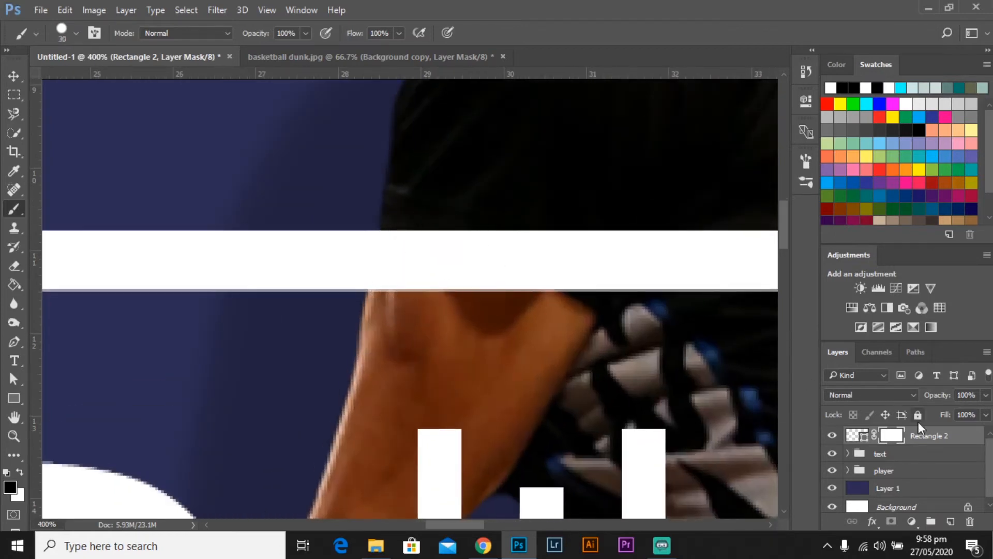
Lower the opacity of the Rectangle 2 layer to 38% so the player shows through the outline
{"action": "left_click", "coordinate": [859, 436]}
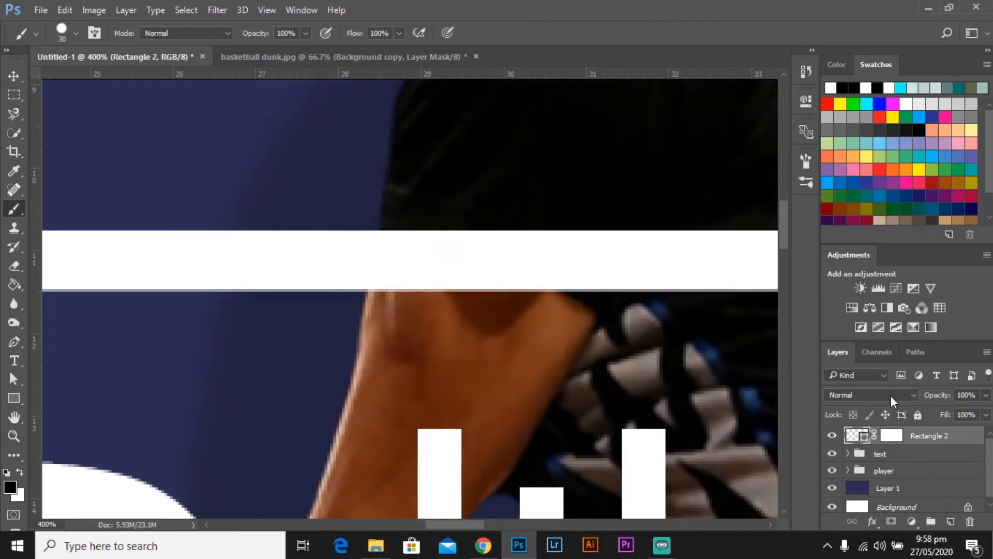
{"action": "left_click", "coordinate": [982, 399]}
{"action": "left_click_drag", "start_coordinate": [963, 412], "coordinate": [943, 413]}
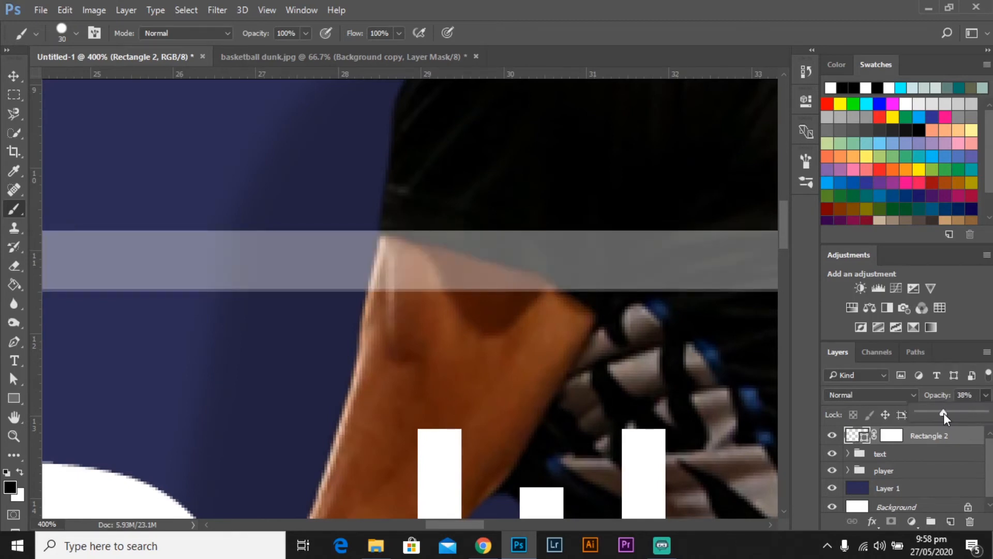
{"action": "left_click", "coordinate": [983, 398]}
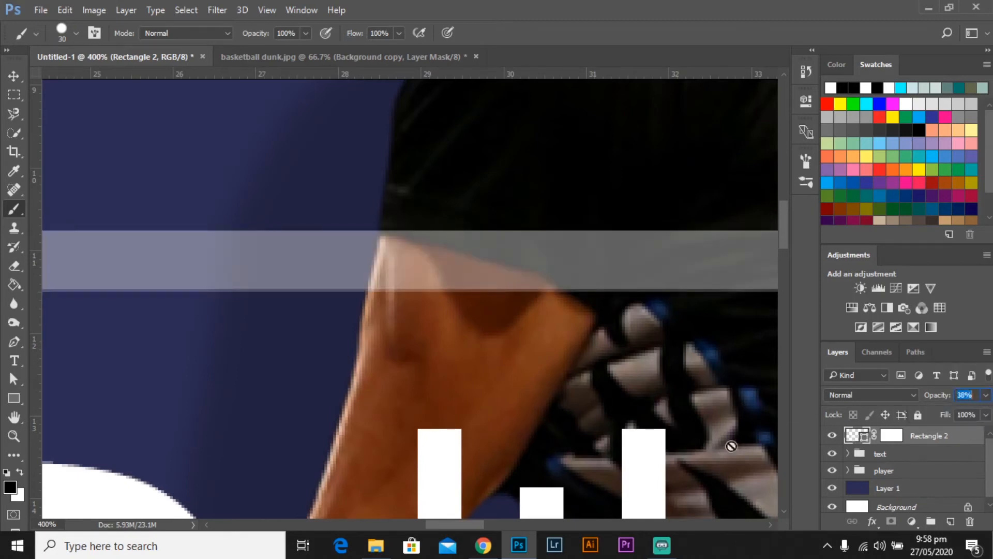
Paint black on the Rectangle 2 mask to hide the upper outline over the player's upper arm and sleeve edge
{"action": "left_click", "coordinate": [886, 440]}
{"action": "left_click", "coordinate": [432, 249]}
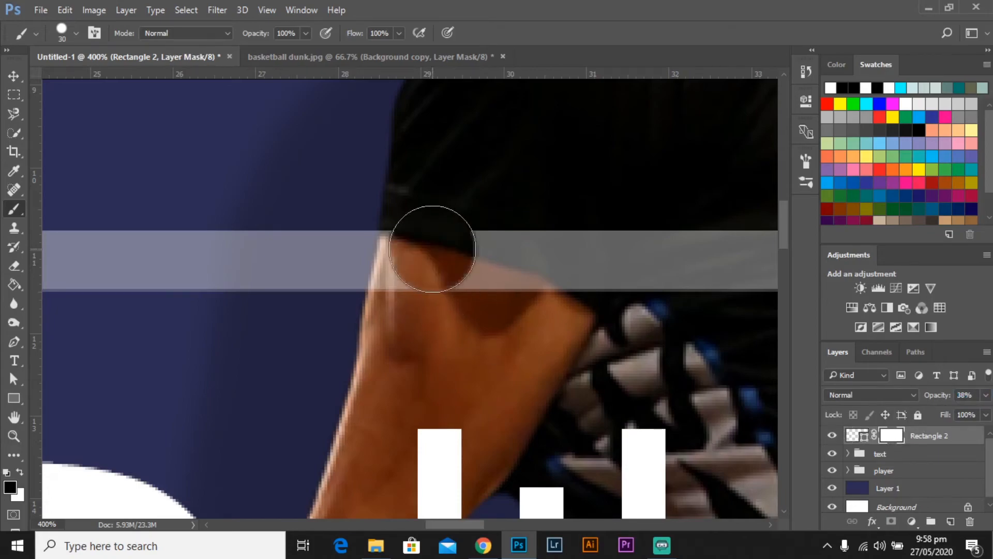
{"action": "key", "text": "ctrl+plus"}
{"action": "key", "text": "ctrl+plus"}
{"action": "key", "text": "ctrl+plus"}
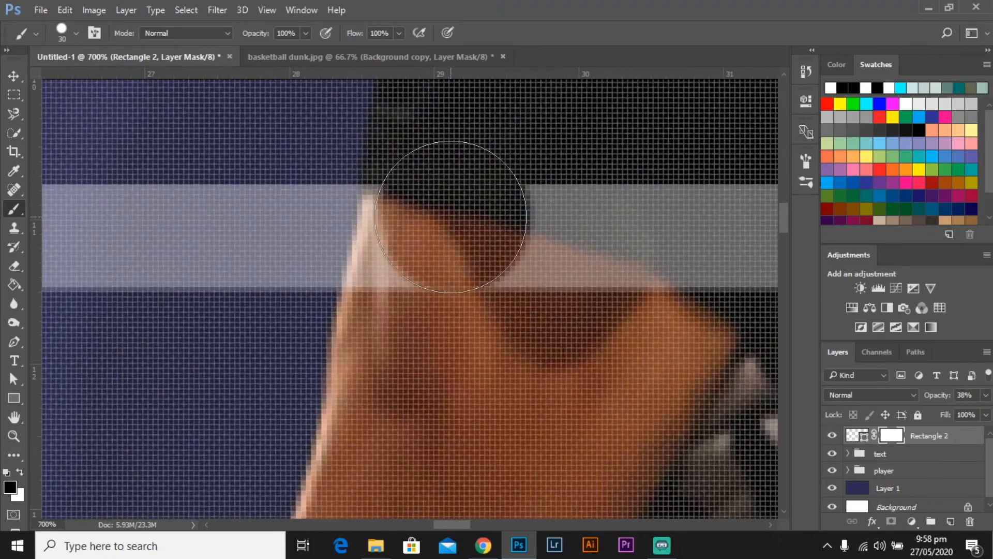
{"action": "key", "text": "ctrl+minus"}
{"action": "key", "text": "ctrl+minus"}
{"action": "key", "text": "ctrl+minus"}
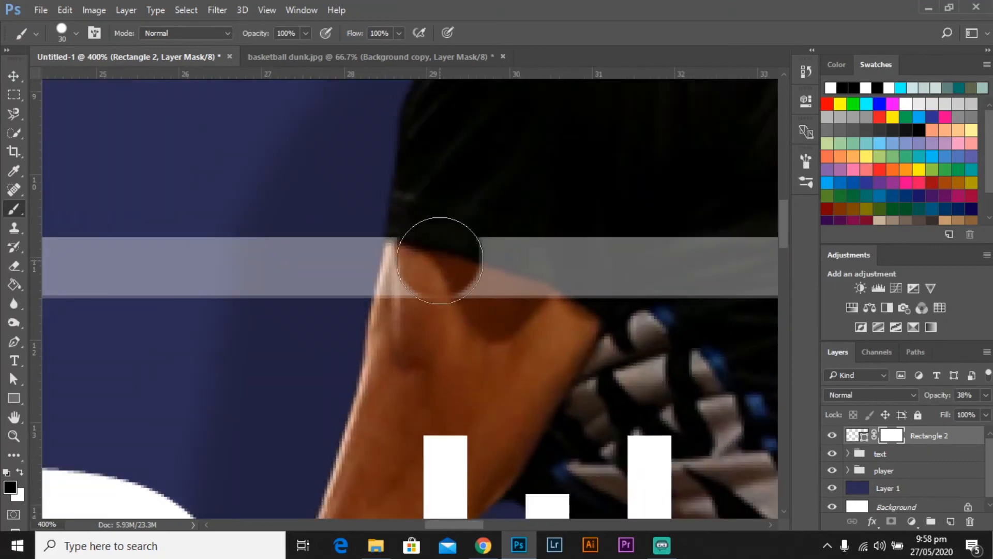
{"action": "mouse_move", "coordinate": [432, 315]}
{"action": "left_mouse_down"}
{"action": "mouse_move", "coordinate": [434, 236]}
{"action": "mouse_move", "coordinate": [419, 317]}
{"action": "mouse_move", "coordinate": [418, 302]}
{"action": "mouse_move", "coordinate": [434, 233]}
{"action": "mouse_move", "coordinate": [423, 304]}
{"action": "mouse_move", "coordinate": [415, 304]}
{"action": "mouse_move", "coordinate": [439, 290]}
{"action": "mouse_move", "coordinate": [413, 298]}
{"action": "mouse_move", "coordinate": [432, 220]}
{"action": "mouse_move", "coordinate": [479, 293]}
{"action": "left_mouse_up"}
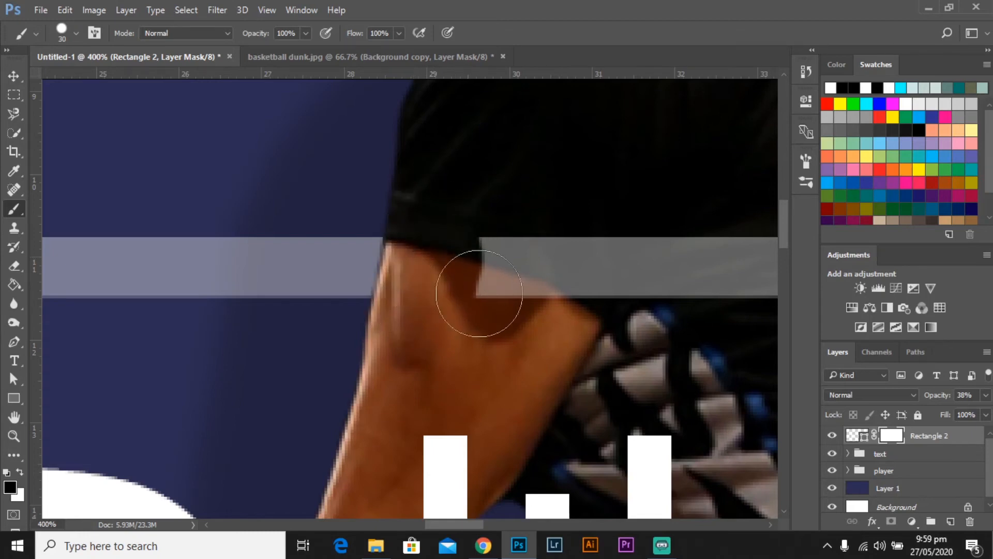
Mask out the rectangle's upper outline across the jersey, past the number to the far edge of the player's torso
{"action": "mouse_move", "coordinate": [585, 301]}
{"action": "left_mouse_down"}
{"action": "mouse_move", "coordinate": [381, 242]}
{"action": "mouse_move", "coordinate": [401, 269]}
{"action": "mouse_move", "coordinate": [380, 274]}
{"action": "mouse_move", "coordinate": [518, 236]}
{"action": "mouse_move", "coordinate": [457, 270]}
{"action": "mouse_move", "coordinate": [545, 281]}
{"action": "mouse_move", "coordinate": [371, 254]}
{"action": "mouse_move", "coordinate": [437, 242]}
{"action": "mouse_move", "coordinate": [292, 195]}
{"action": "mouse_move", "coordinate": [438, 214]}
{"action": "mouse_move", "coordinate": [452, 236]}
{"action": "mouse_move", "coordinate": [470, 202]}
{"action": "mouse_move", "coordinate": [525, 223]}
{"action": "left_mouse_up"}
{"action": "key", "text": "ctrl+plus"}
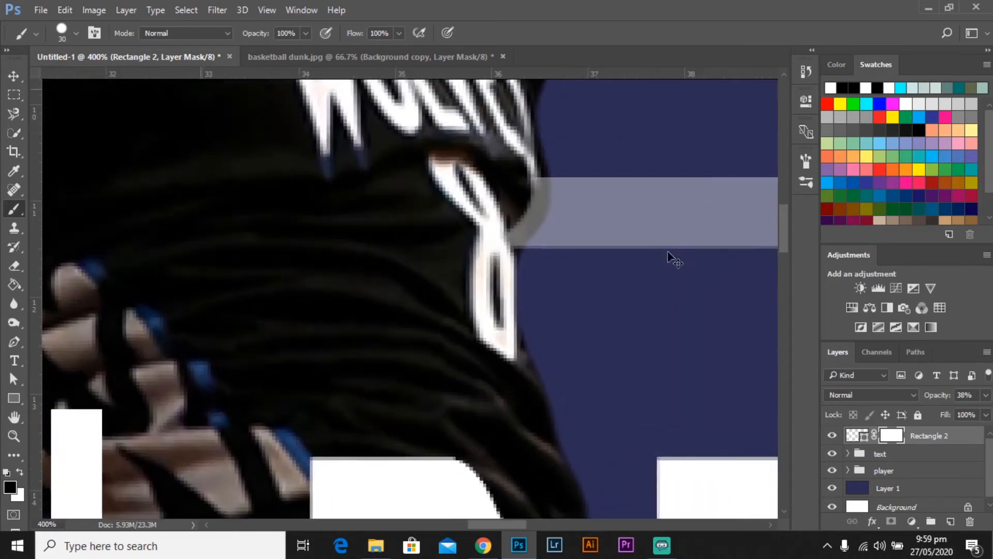
{"action": "left_click_drag", "start_coordinate": [508, 181], "coordinate": [481, 195]}
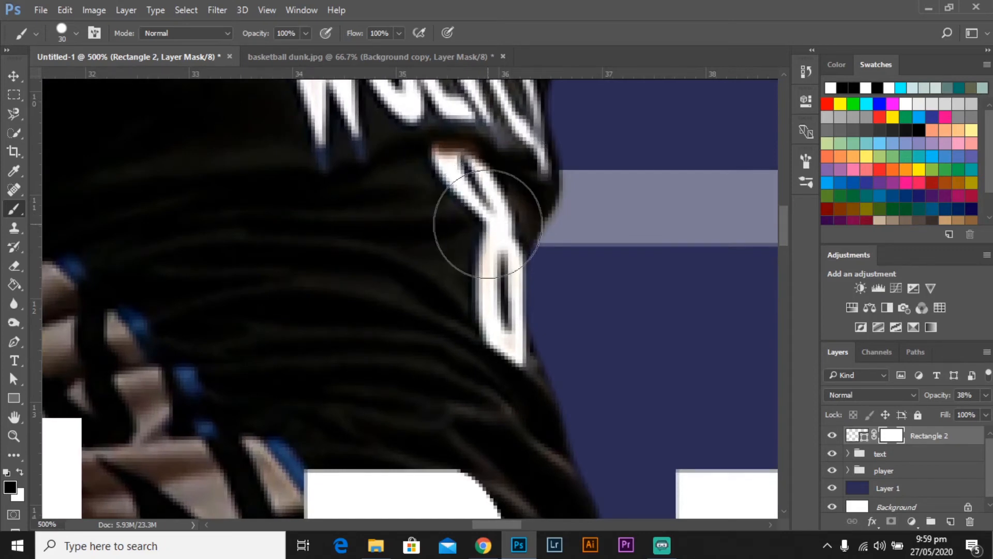
{"action": "left_click_drag", "start_coordinate": [498, 210], "coordinate": [519, 185]}
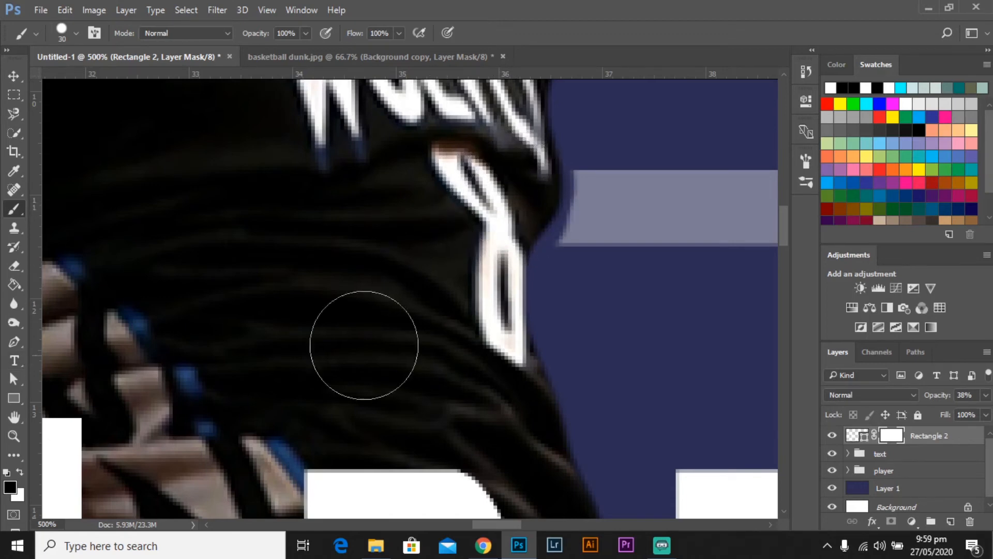
Paint white on the Rectangle 2 mask to restore the upper outline right up to the far edge of the player's torso
{"action": "key", "text": "x"}
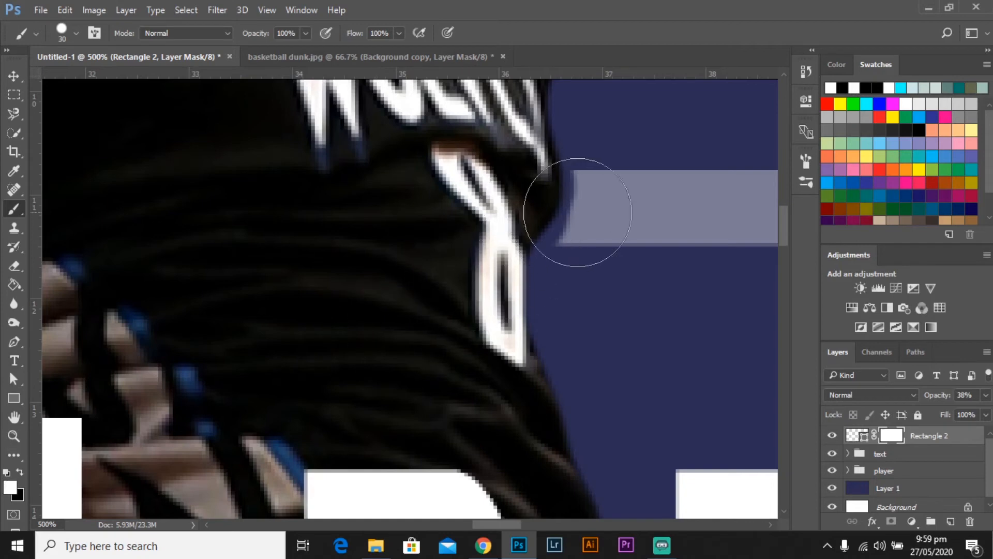
{"action": "left_click", "coordinate": [620, 181]}
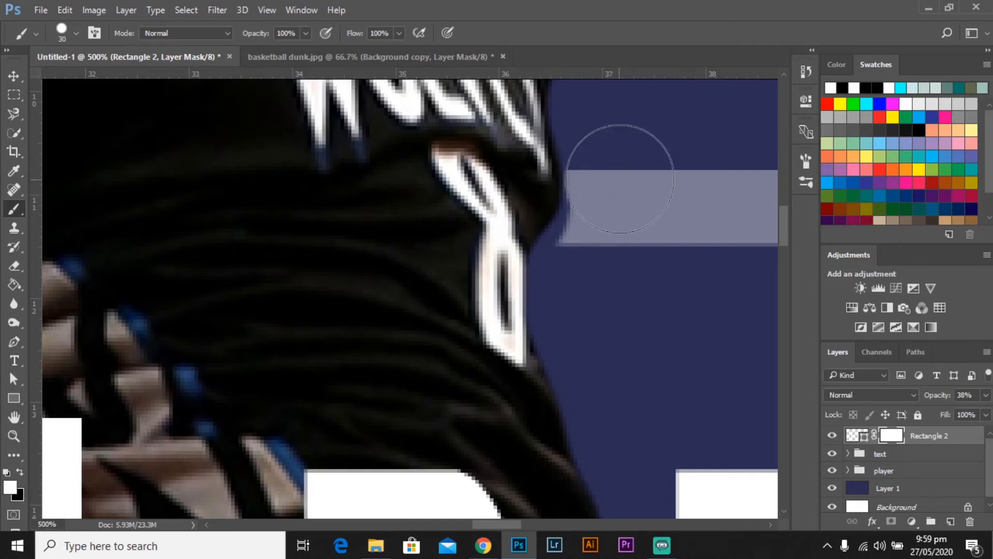
{"action": "mouse_move", "coordinate": [620, 178]}
{"action": "left_mouse_down"}
{"action": "mouse_move", "coordinate": [605, 236]}
{"action": "mouse_move", "coordinate": [627, 236]}
{"action": "left_mouse_up"}
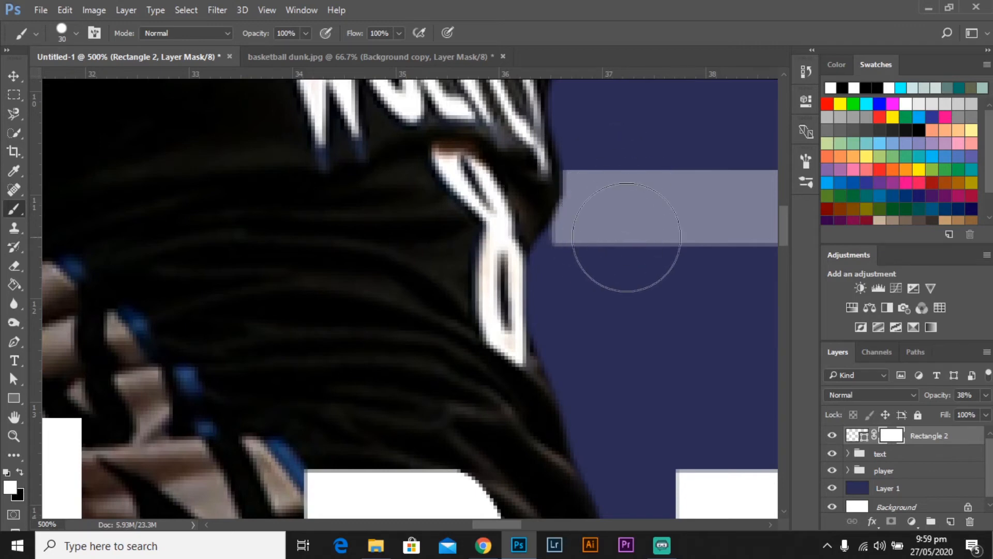
{"action": "left_click", "coordinate": [584, 269]}
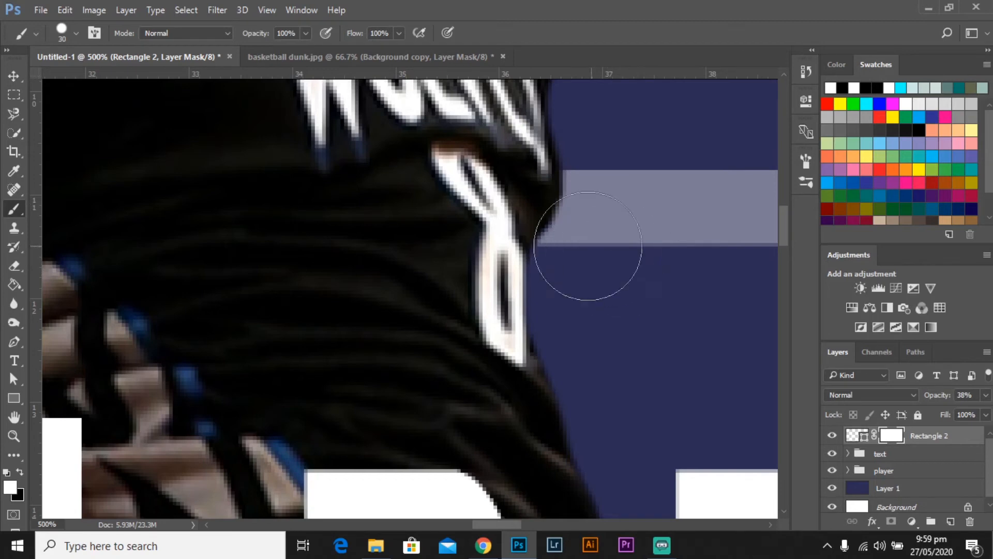
{"action": "key", "text": "ctrl+0"}
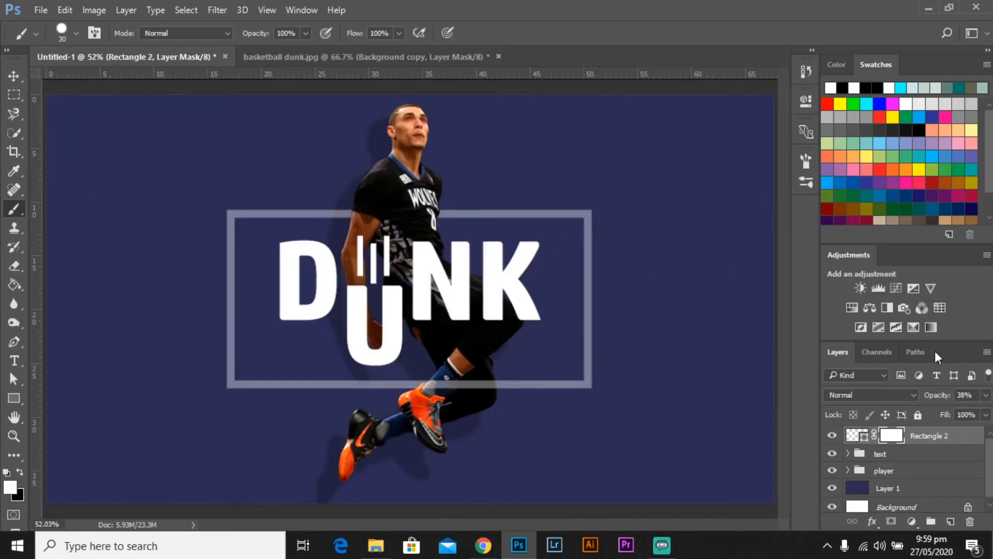
Thicken the Rectangle 2 outline by setting its stroke width to 30.55 px in the shape properties
{"action": "key", "text": "x"}
{"action": "left_click", "coordinate": [856, 436]}
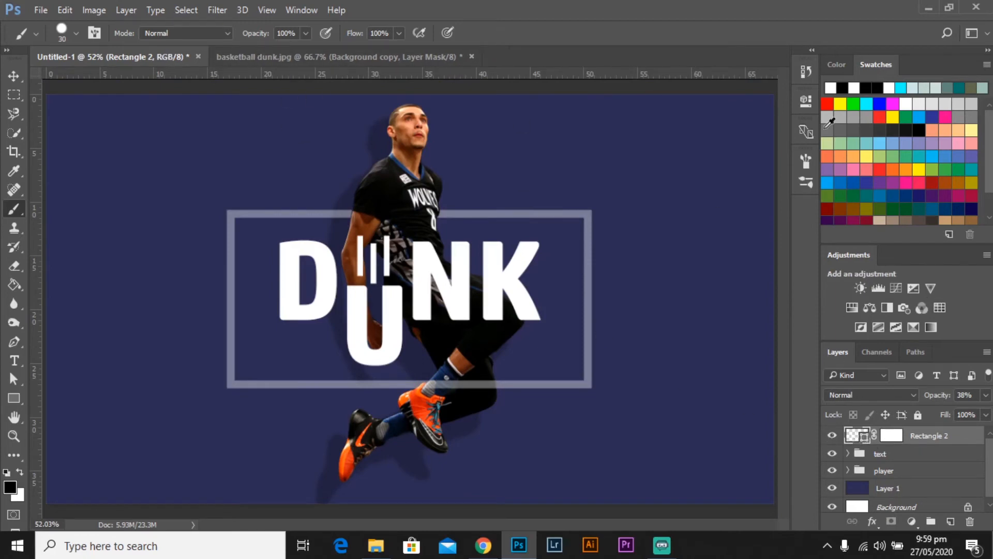
{"action": "left_click", "coordinate": [807, 98]}
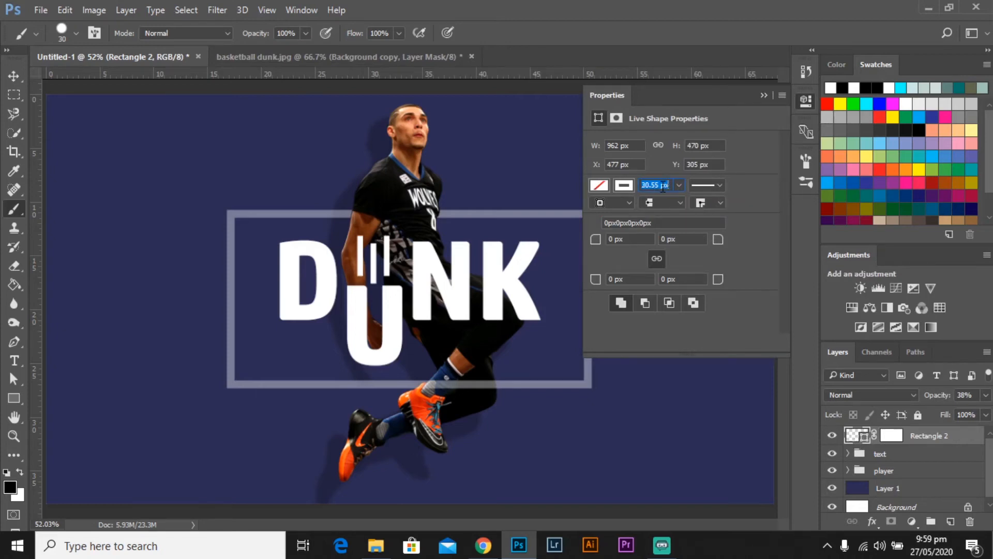
{"action": "key", "text": "Tab"}
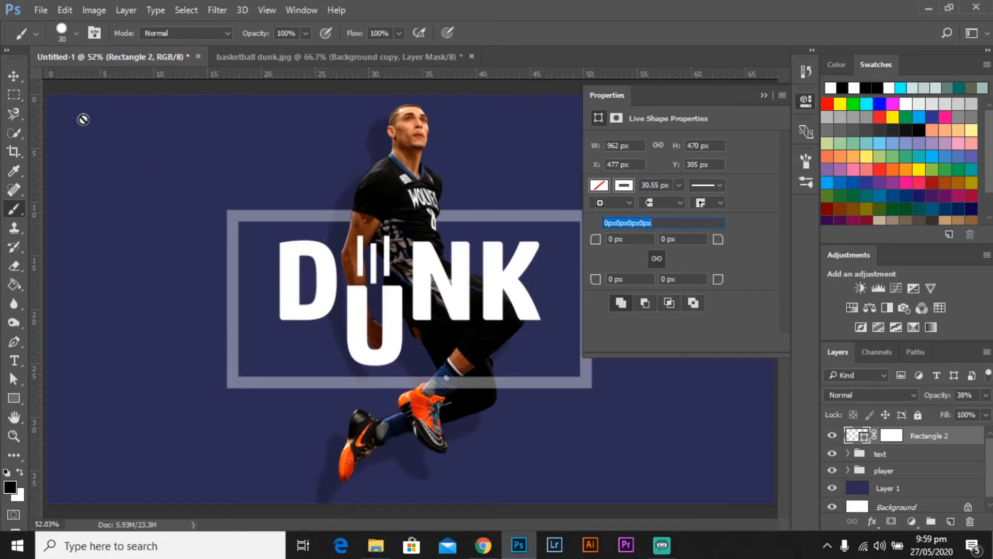
{"action": "left_click", "coordinate": [18, 75]}
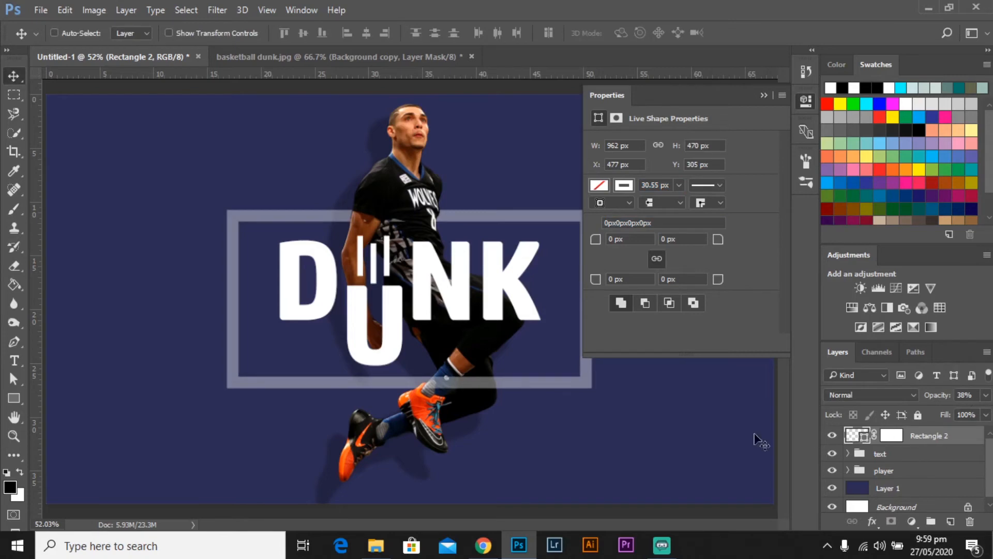
{"action": "left_click", "coordinate": [764, 94]}
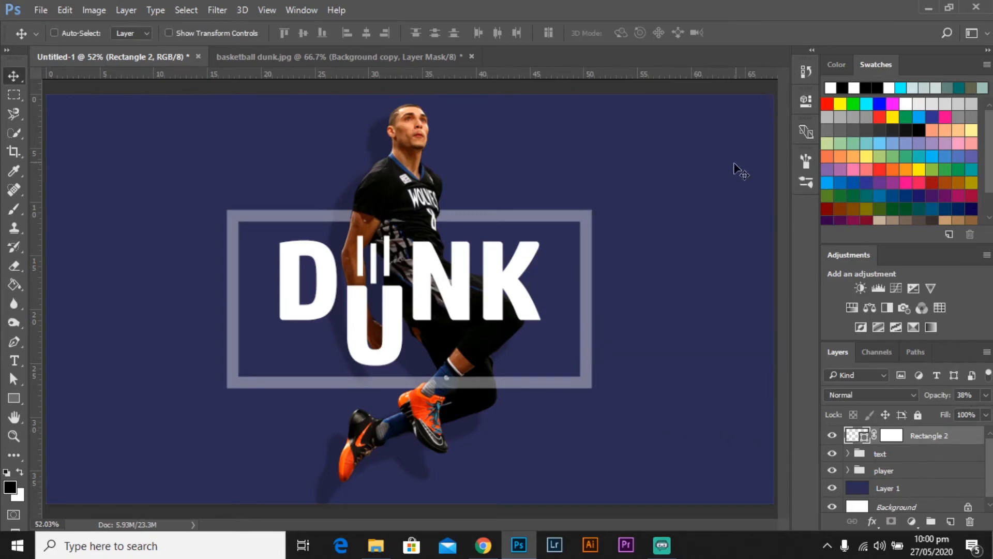
Paint black with the Brush tool on the Rectangle 2 mask to hide the lower outline over the player's blue sock and shoe top
{"action": "key", "text": "ctrl+plus"}
{"action": "key", "text": "ctrl+plus"}
{"action": "key", "text": "ctrl+plus"}
{"action": "left_click_drag", "start_coordinate": [519, 186], "coordinate": [474, 117]}
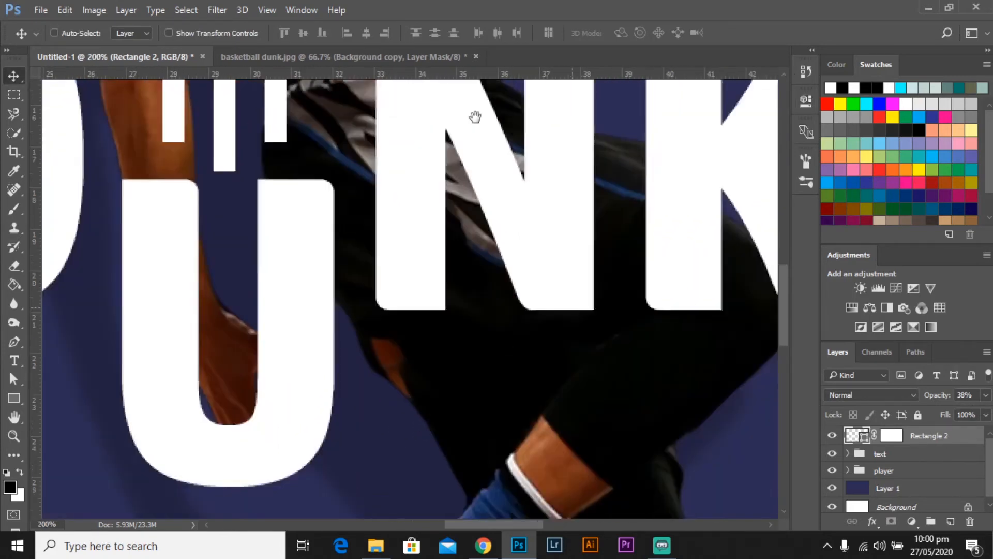
{"action": "left_click_drag", "start_coordinate": [585, 460], "coordinate": [549, 246]}
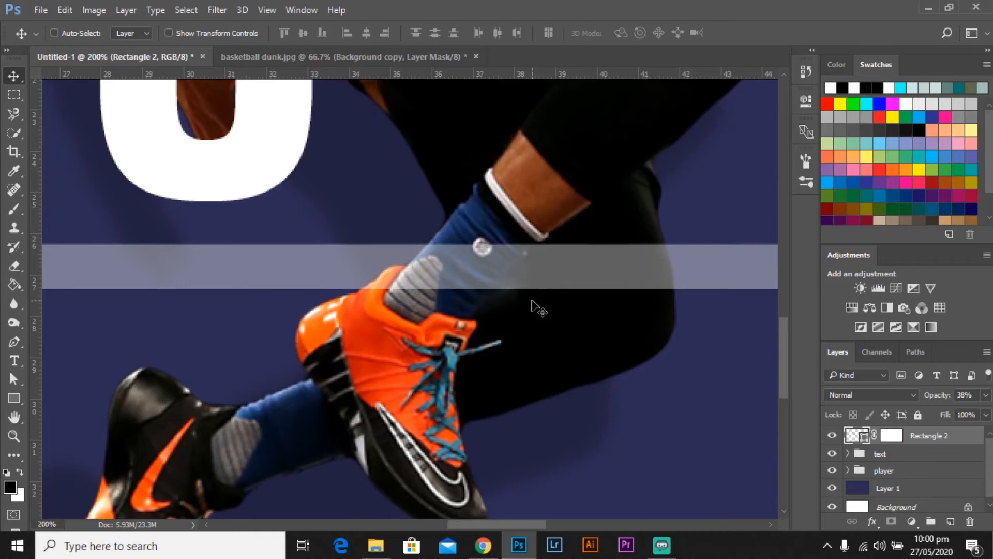
{"action": "left_click", "coordinate": [886, 437]}
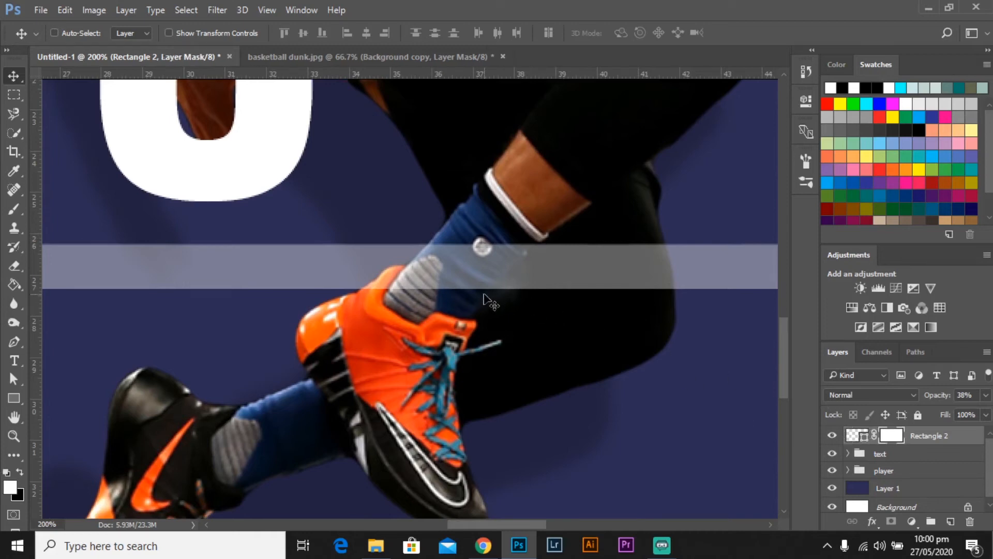
{"action": "key", "text": "b"}
{"action": "scroll", "coordinate": [497, 236], "scroll_direction": "up", "scroll_amount": 2}
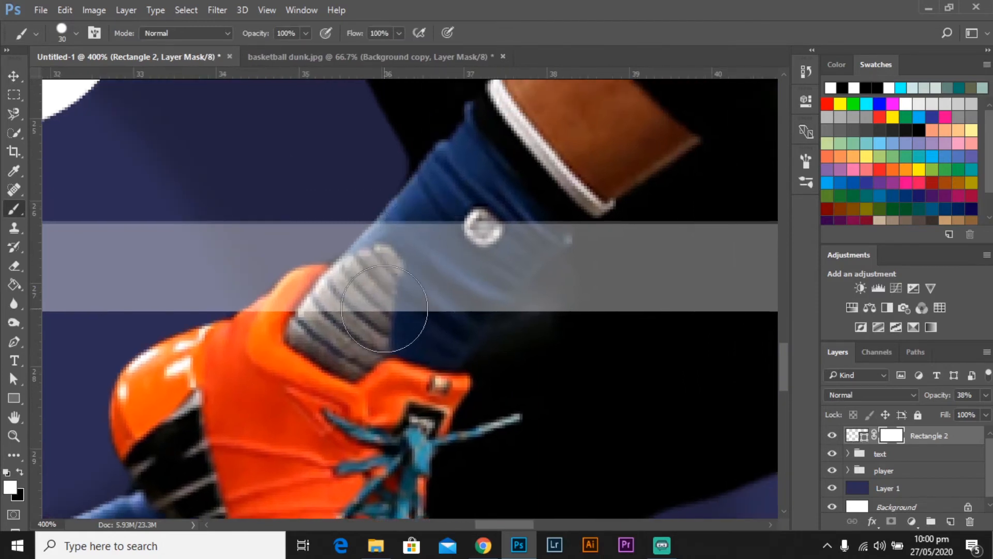
{"action": "key", "text": "x"}
{"action": "mouse_move", "coordinate": [412, 253]}
{"action": "left_mouse_down"}
{"action": "mouse_move", "coordinate": [416, 275]}
{"action": "mouse_move", "coordinate": [385, 305]}
{"action": "mouse_move", "coordinate": [419, 254]}
{"action": "mouse_move", "coordinate": [414, 242]}
{"action": "mouse_move", "coordinate": [347, 330]}
{"action": "mouse_move", "coordinate": [308, 346]}
{"action": "mouse_move", "coordinate": [305, 358]}
{"action": "mouse_move", "coordinate": [338, 319]}
{"action": "mouse_move", "coordinate": [313, 307]}
{"action": "mouse_move", "coordinate": [313, 329]}
{"action": "mouse_move", "coordinate": [290, 340]}
{"action": "mouse_move", "coordinate": [361, 324]}
{"action": "mouse_move", "coordinate": [376, 284]}
{"action": "mouse_move", "coordinate": [345, 307]}
{"action": "left_mouse_up"}
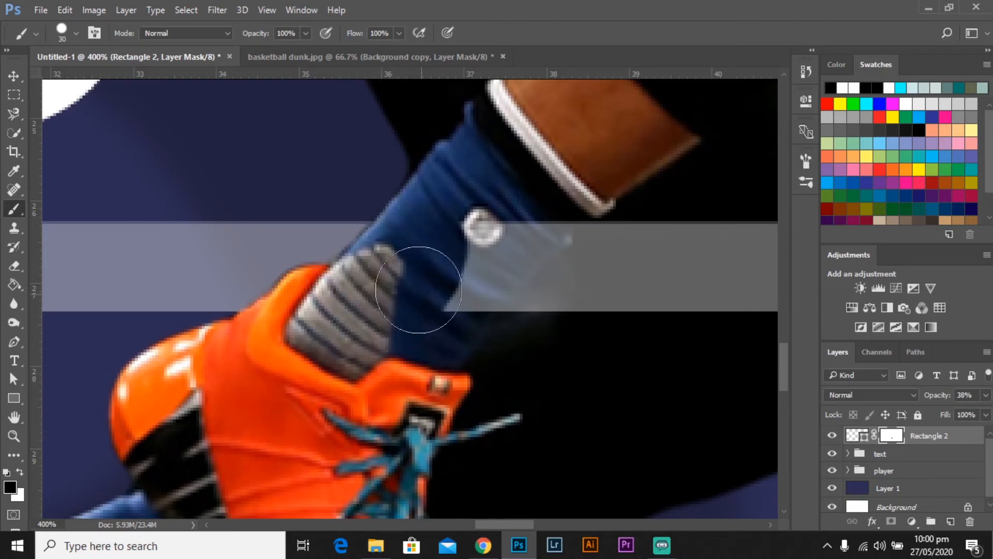
{"action": "left_click", "coordinate": [459, 221]}
{"action": "left_click", "coordinate": [535, 212]}
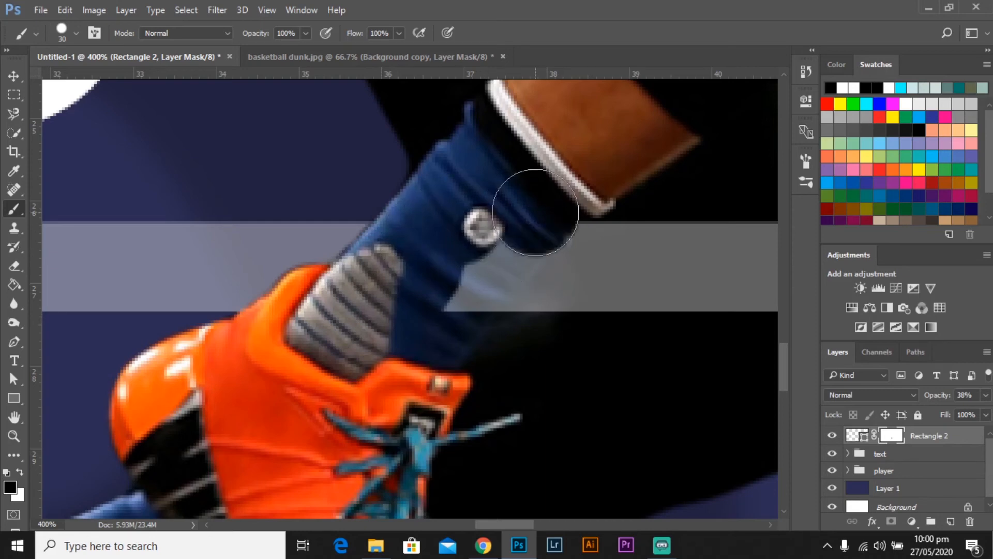
{"action": "mouse_move", "coordinate": [534, 224]}
{"action": "left_mouse_down"}
{"action": "mouse_move", "coordinate": [503, 231]}
{"action": "mouse_move", "coordinate": [464, 310]}
{"action": "mouse_move", "coordinate": [470, 276]}
{"action": "mouse_move", "coordinate": [586, 194]}
{"action": "mouse_move", "coordinate": [488, 327]}
{"action": "left_mouse_up"}
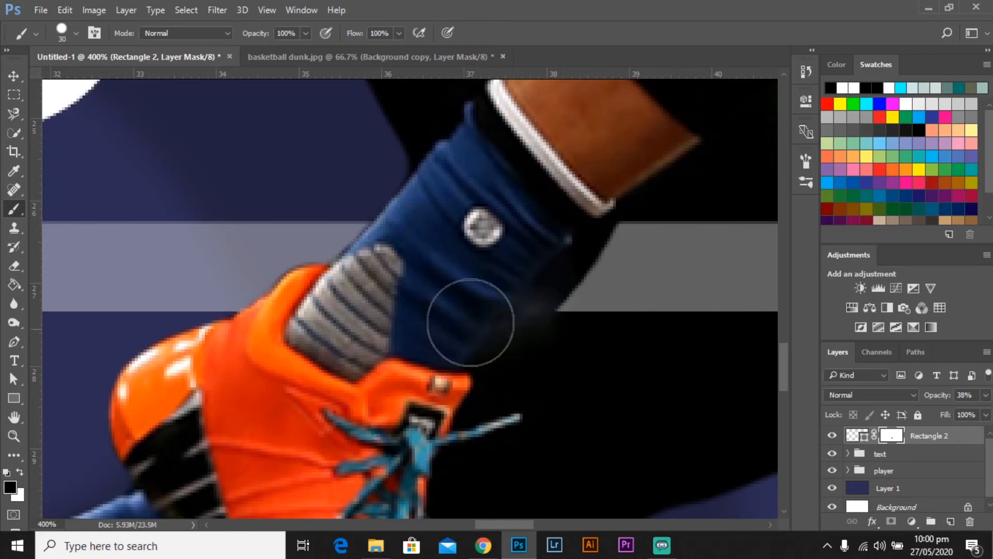
Paint white on the mask to bring the lower outline back over the black trouser leg beside the sock's edge
{"action": "key", "text": "x"}
{"action": "mouse_move", "coordinate": [612, 257]}
{"action": "left_mouse_down"}
{"action": "mouse_move", "coordinate": [639, 250]}
{"action": "mouse_move", "coordinate": [616, 292]}
{"action": "mouse_move", "coordinate": [638, 249]}
{"action": "mouse_move", "coordinate": [575, 311]}
{"action": "mouse_move", "coordinate": [567, 334]}
{"action": "left_mouse_up"}
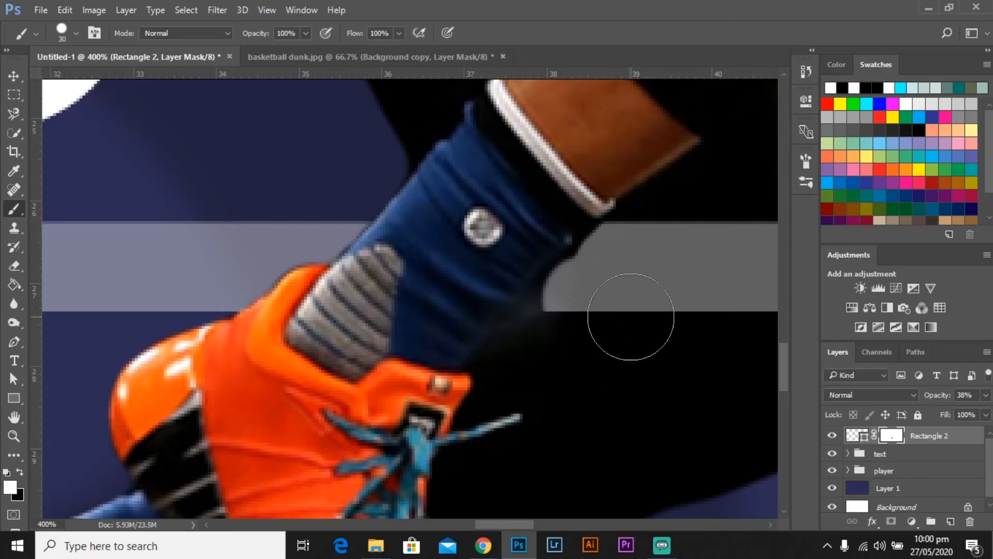
{"action": "key", "text": "ctrl+plus"}
{"action": "mouse_move", "coordinate": [447, 360]}
{"action": "left_mouse_down"}
{"action": "mouse_move", "coordinate": [487, 356]}
{"action": "mouse_move", "coordinate": [480, 350]}
{"action": "mouse_move", "coordinate": [504, 329]}
{"action": "mouse_move", "coordinate": [530, 325]}
{"action": "mouse_move", "coordinate": [518, 321]}
{"action": "mouse_move", "coordinate": [534, 311]}
{"action": "mouse_move", "coordinate": [562, 308]}
{"action": "mouse_move", "coordinate": [556, 287]}
{"action": "left_mouse_up"}
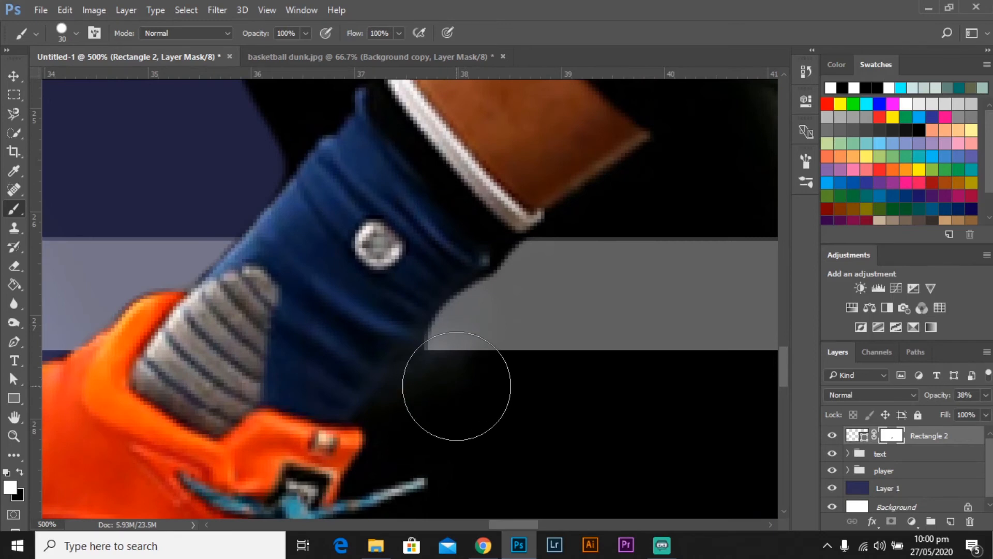
{"action": "left_click", "coordinate": [456, 389]}
{"action": "key", "text": "ctrl+0"}
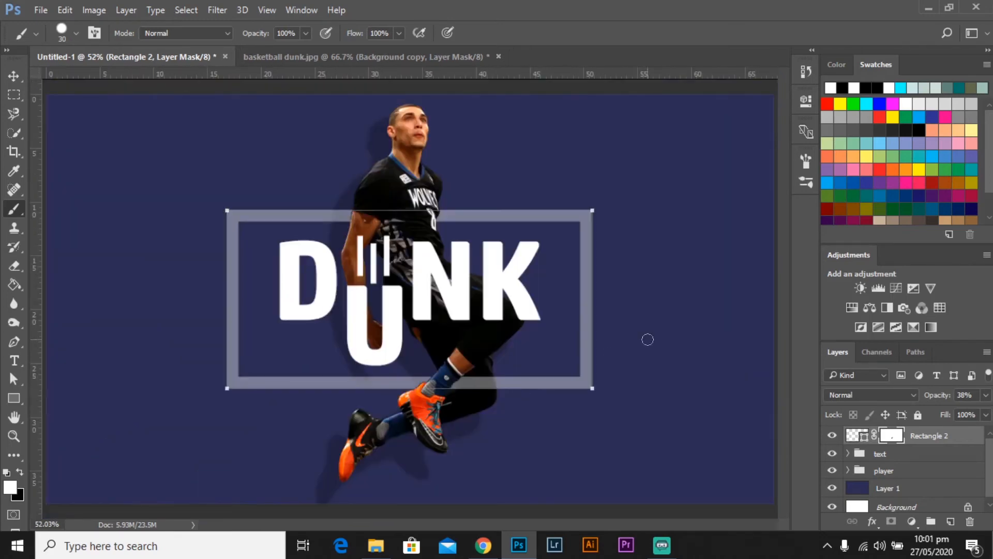
Raise the opacity of the Rectangle 2 layer to 100%
{"action": "left_click", "coordinate": [21, 75]}
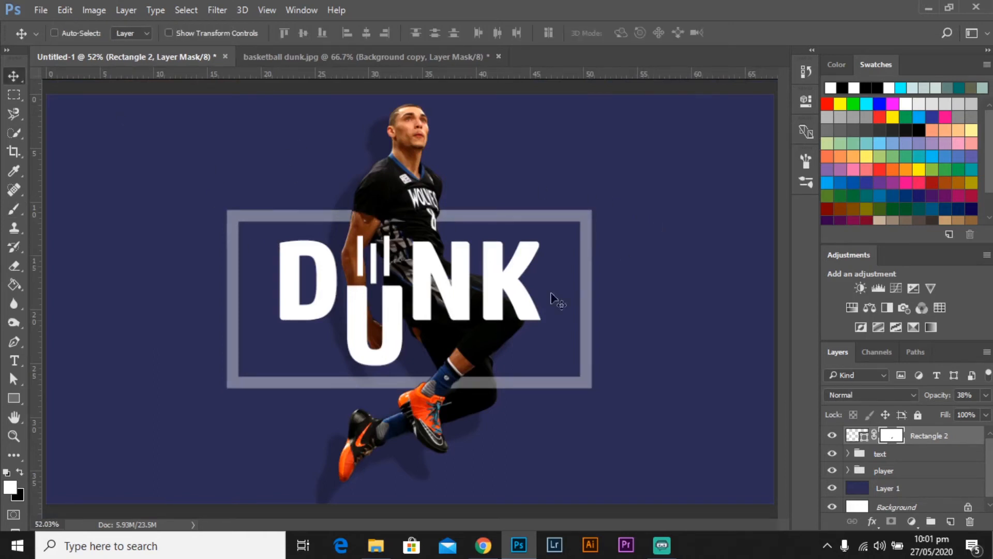
{"action": "left_click", "coordinate": [986, 395]}
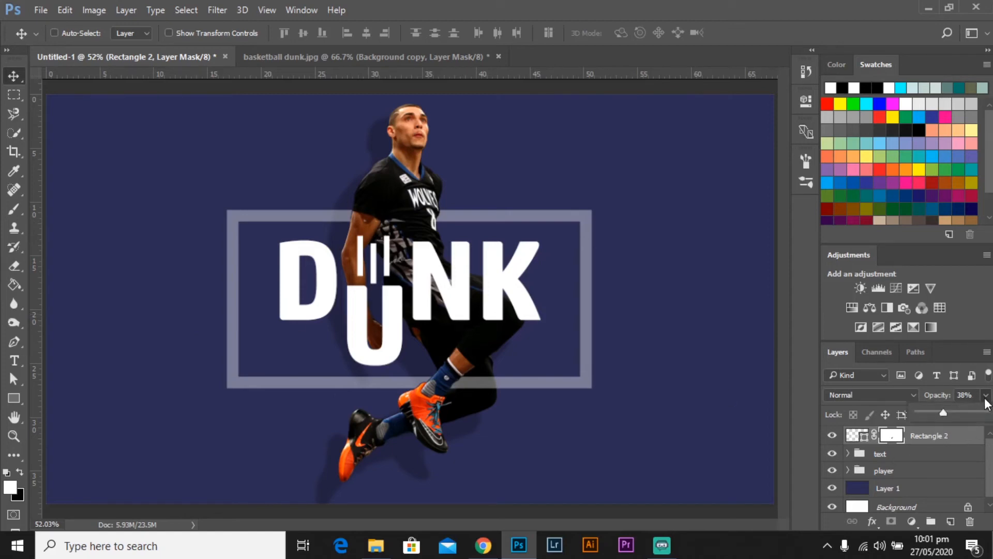
{"action": "left_click_drag", "start_coordinate": [976, 410], "coordinate": [985, 412]}
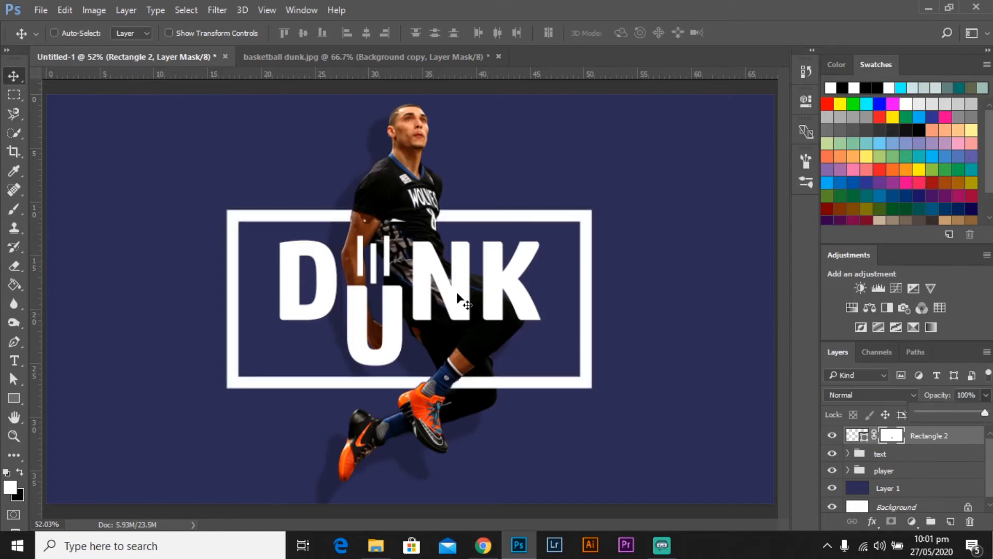
Paint black on the Rectangle 2 mask to remove the leftover white bits of outline over the player's arm and jersey
{"action": "key", "text": "ctrl+plus"}
{"action": "key", "text": "ctrl+plus"}
{"action": "key", "text": "ctrl+plus"}
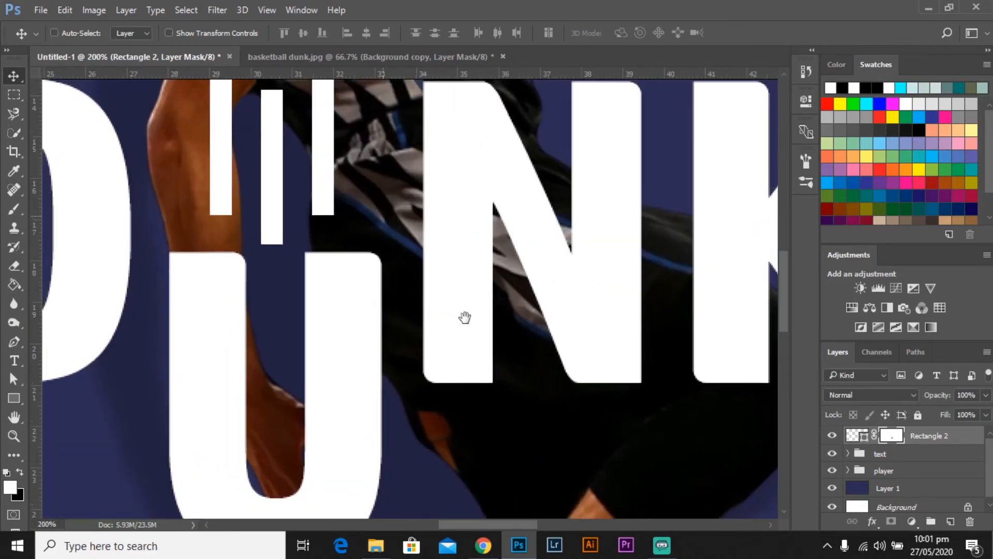
{"action": "left_click_drag", "start_coordinate": [464, 318], "coordinate": [508, 390]}
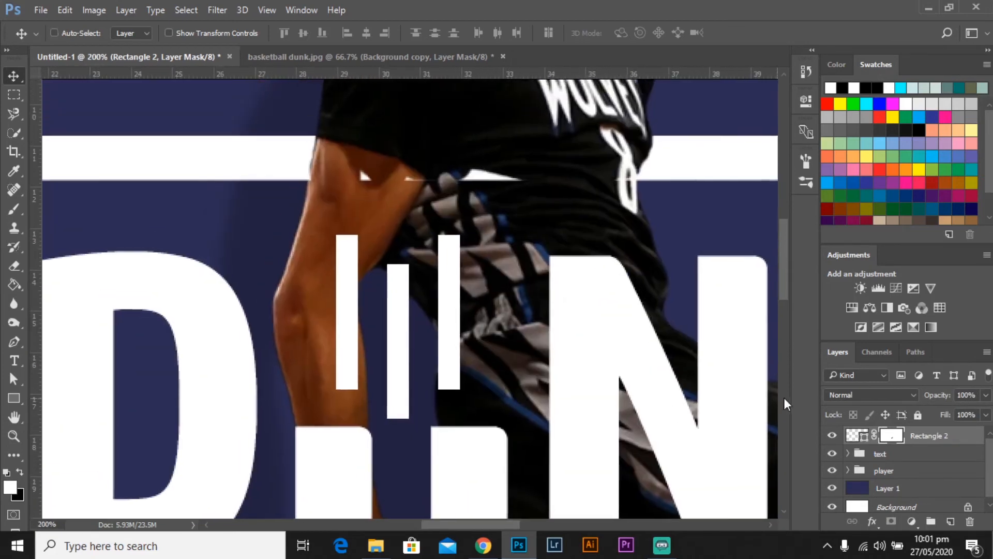
{"action": "key", "text": "b"}
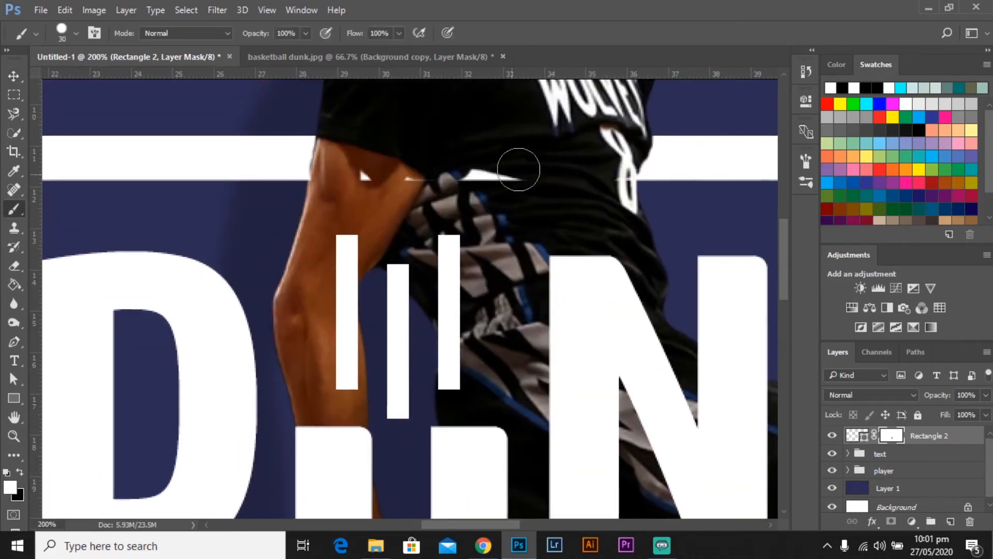
{"action": "key", "text": "x"}
{"action": "mouse_move", "coordinate": [512, 174]}
{"action": "left_mouse_down"}
{"action": "mouse_move", "coordinate": [402, 166]}
{"action": "mouse_move", "coordinate": [360, 178]}
{"action": "mouse_move", "coordinate": [357, 153]}
{"action": "left_mouse_up"}
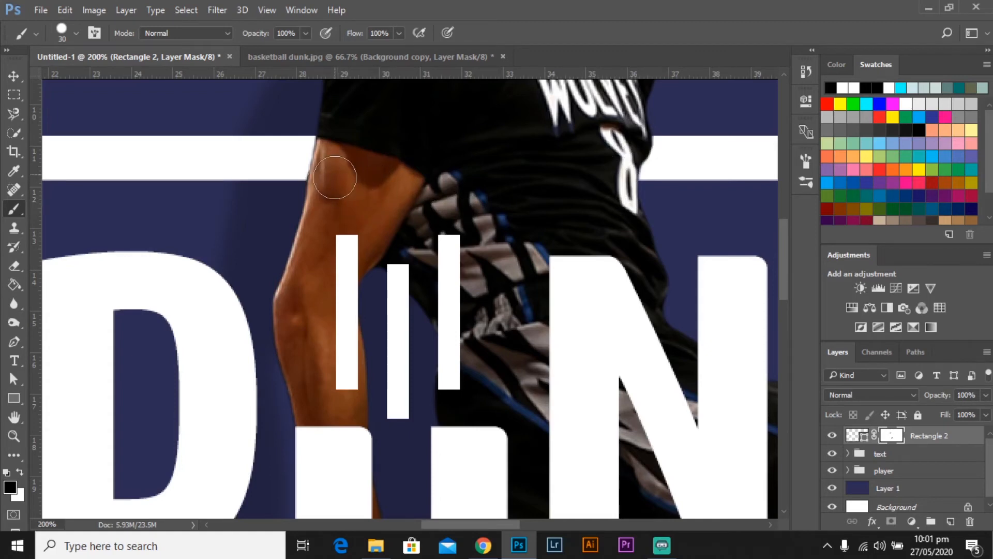
Refine the mask where the upper outline meets the player's upper arm and sleeve, alternating black and white strokes along the arm's edge
{"action": "key", "text": "x"}
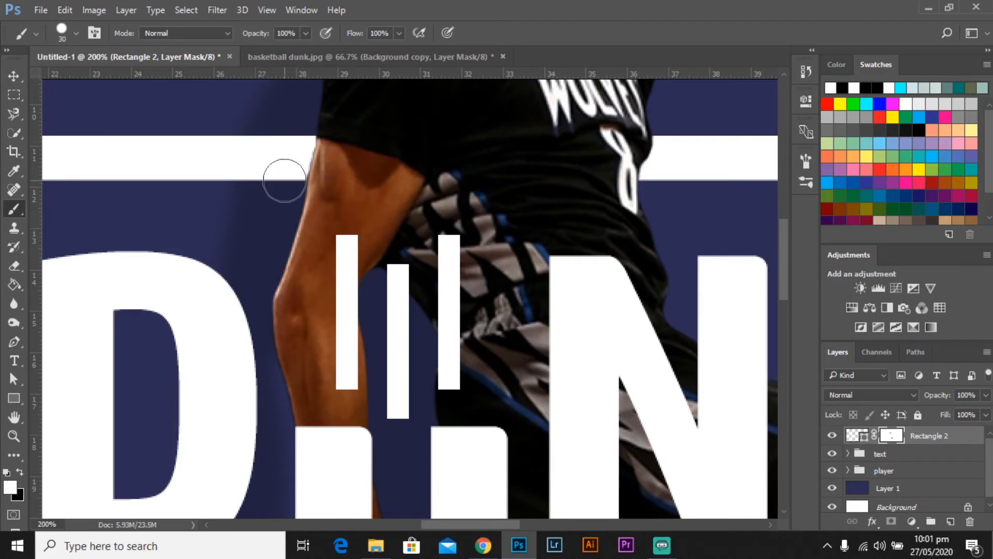
{"action": "key", "text": "x"}
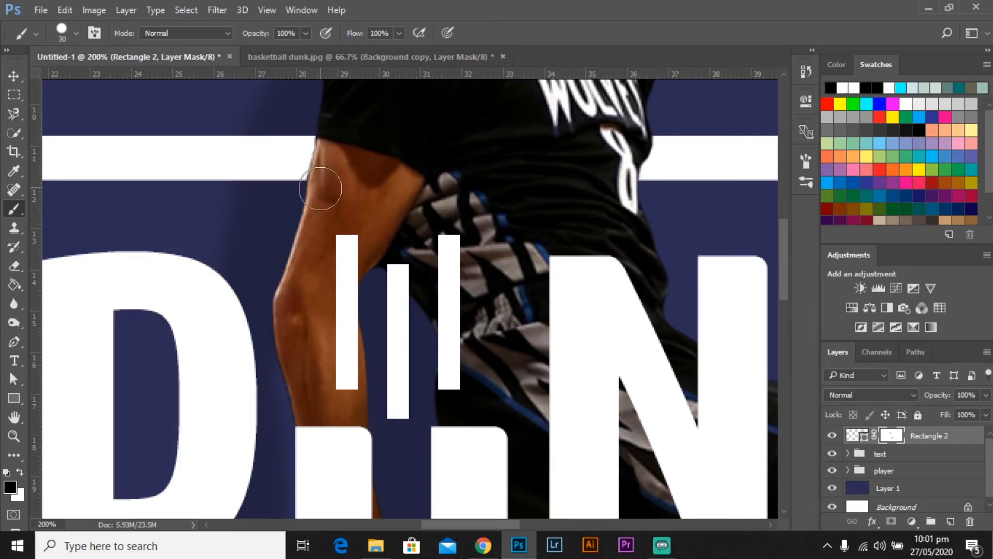
{"action": "key", "text": "ctrl+plus"}
{"action": "left_click_drag", "start_coordinate": [347, 134], "coordinate": [446, 278]}
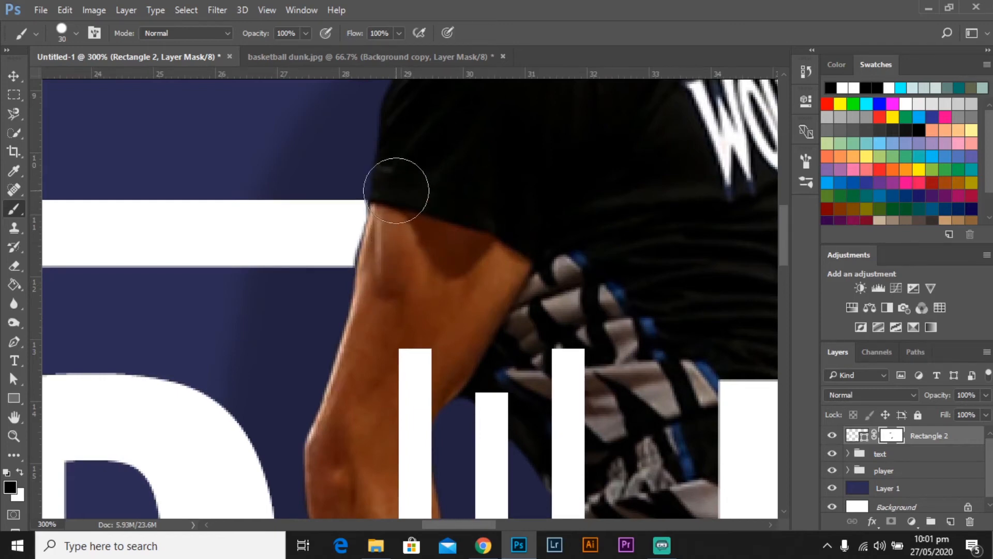
{"action": "left_click_drag", "start_coordinate": [396, 192], "coordinate": [394, 273]}
{"action": "key", "text": "x"}
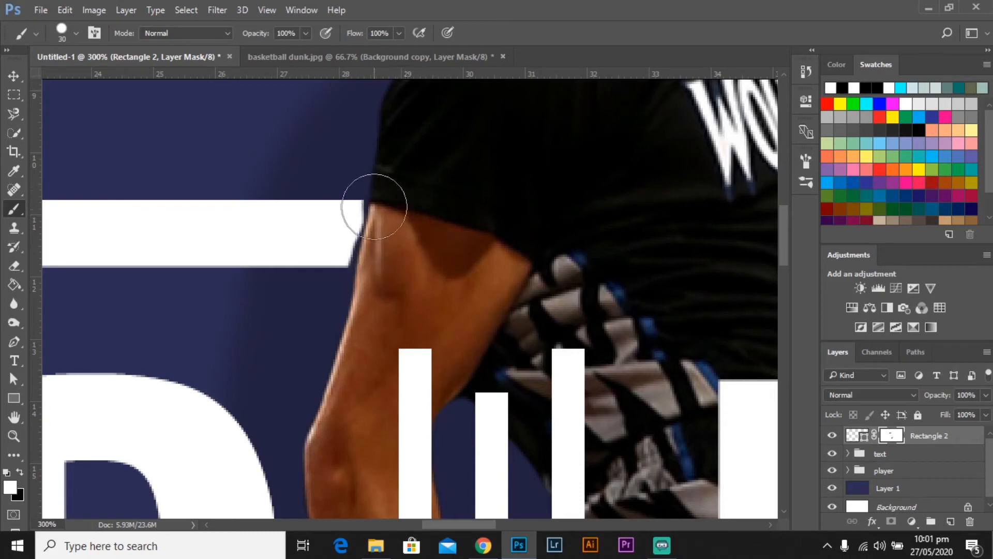
{"action": "left_click_drag", "start_coordinate": [333, 209], "coordinate": [326, 271]}
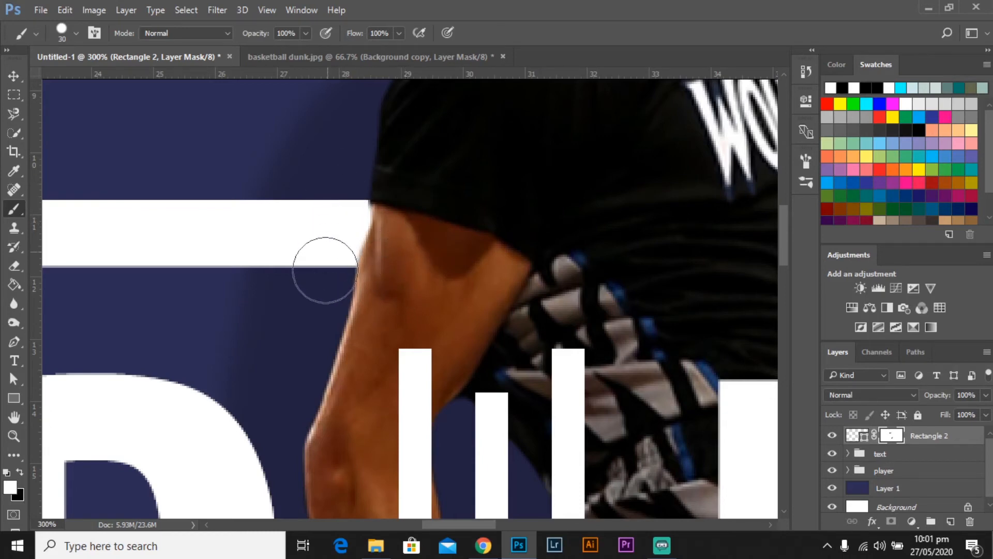
{"action": "key", "text": "x"}
{"action": "left_click_drag", "start_coordinate": [399, 203], "coordinate": [384, 288]}
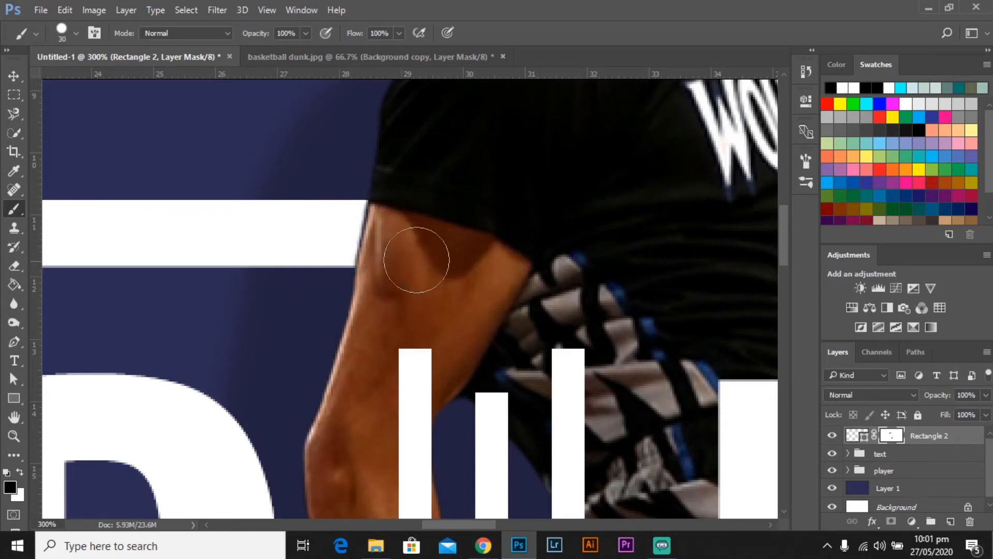
{"action": "key", "text": "ctrl+minus"}
{"action": "key", "text": "ctrl+minus"}
{"action": "key", "text": "ctrl+minus"}
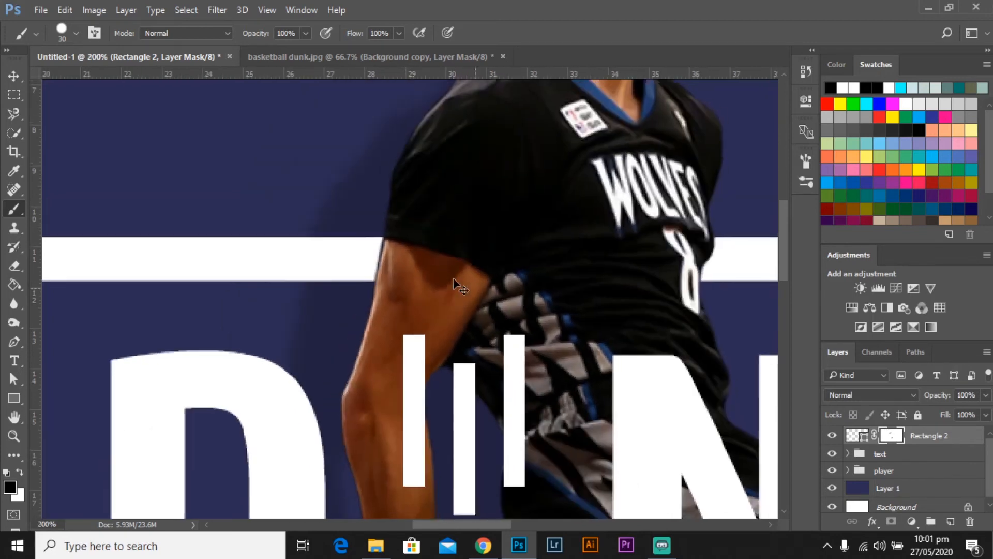
{"action": "key", "text": "ctrl+0"}
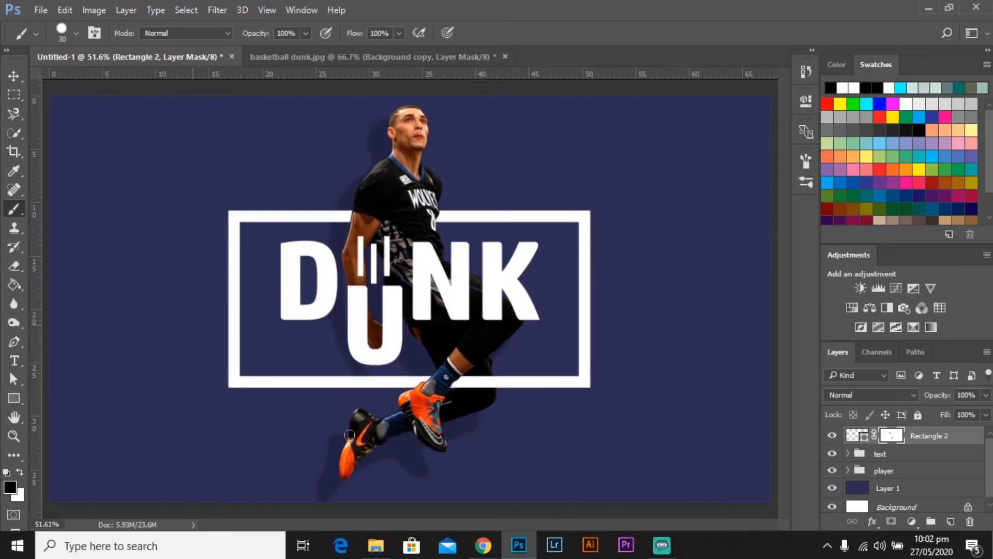
Examine up close where the lower part of the rectangle outline meets the player's orange shoe and blue sock
{"action": "key", "text": "ctrl+plus"}
{"action": "key", "text": "ctrl+plus"}
{"action": "key", "text": "ctrl+plus"}
{"action": "key", "text": "ctrl+plus"}
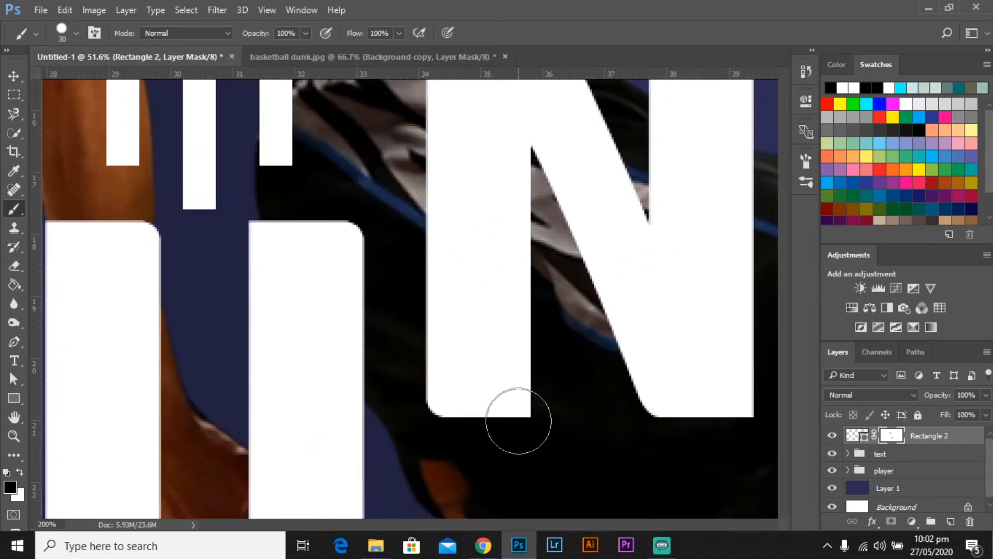
{"action": "mouse_move", "coordinate": [519, 421]}
{"action": "left_mouse_down"}
{"action": "mouse_move", "coordinate": [495, 257]}
{"action": "mouse_move", "coordinate": [452, 228]}
{"action": "mouse_move", "coordinate": [472, 210]}
{"action": "left_mouse_up"}
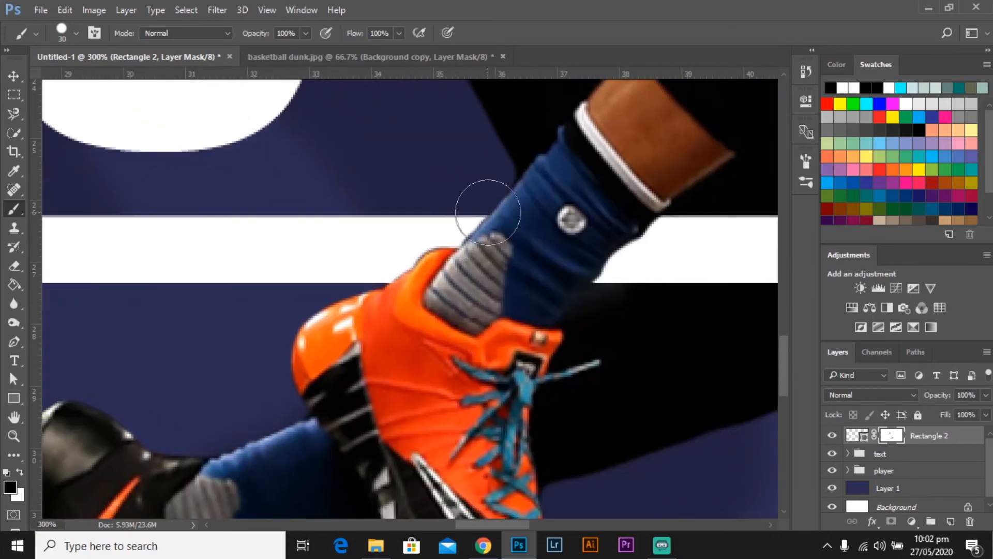
{"action": "key", "text": "x"}
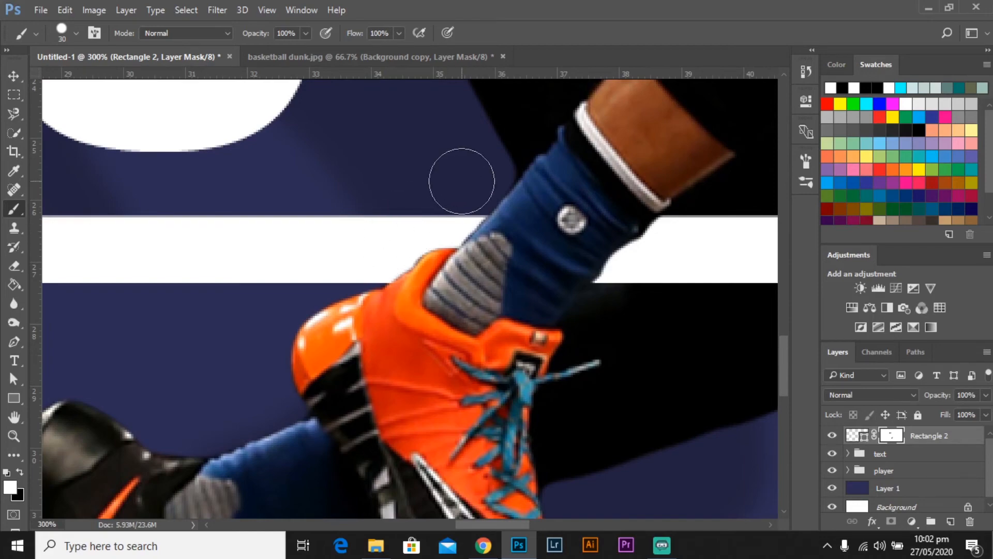
{"action": "scroll", "coordinate": [463, 192], "scroll_direction": "up", "scroll_amount": 3}
{"action": "scroll", "coordinate": [454, 198], "scroll_direction": "up", "scroll_amount": 1}
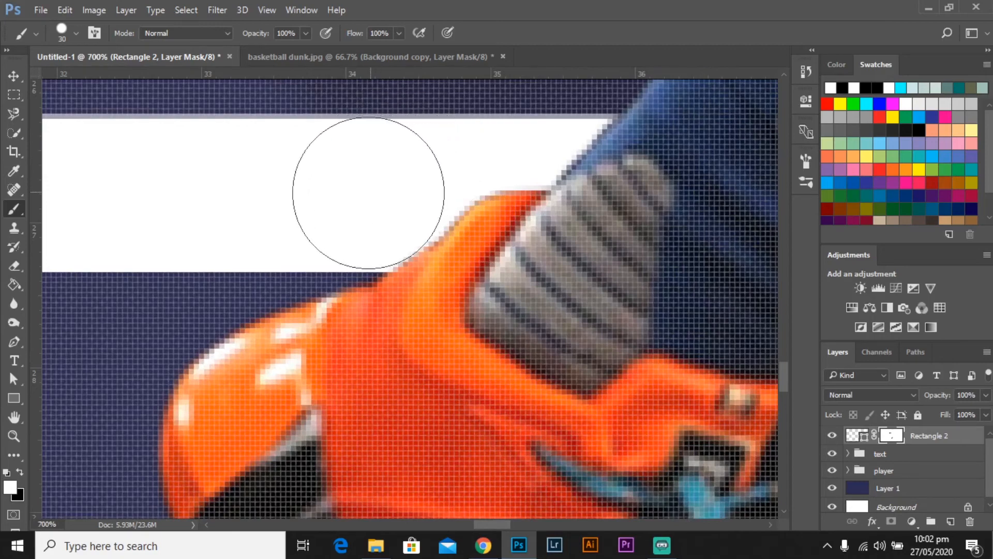
{"action": "left_click_drag", "start_coordinate": [500, 182], "coordinate": [402, 260]}
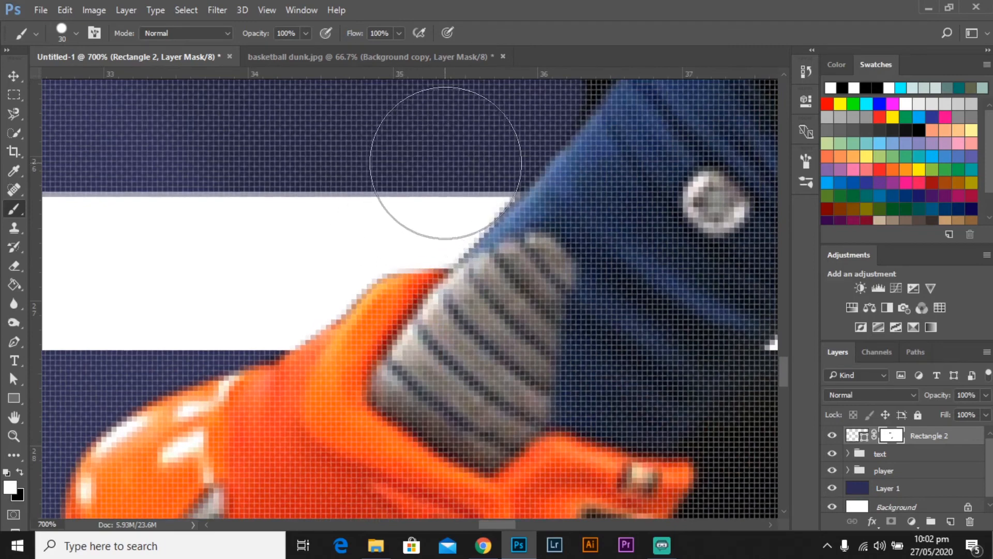
{"action": "key", "text": "ctrl+0"}
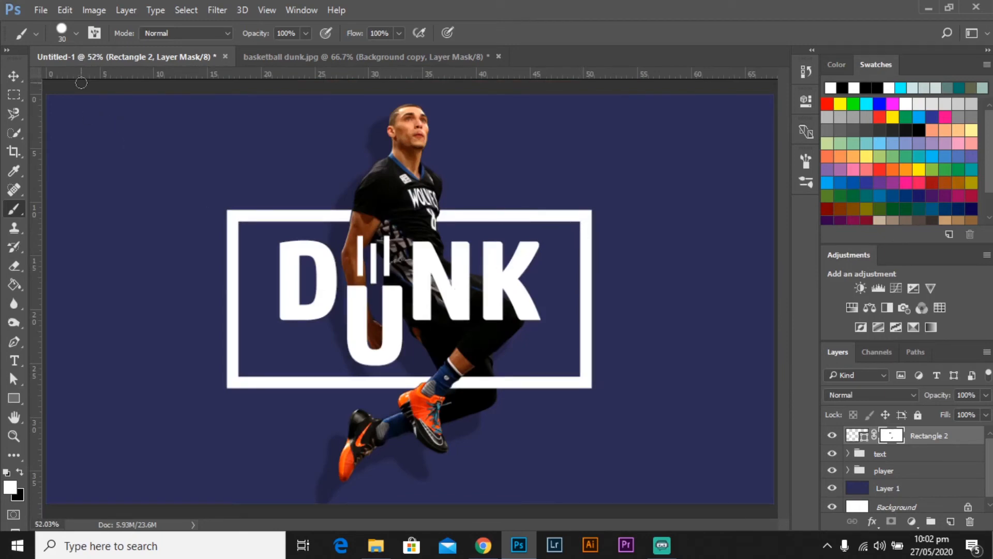
Add a layer mask to the D NK text layer inside the text group
{"action": "left_click", "coordinate": [14, 77]}
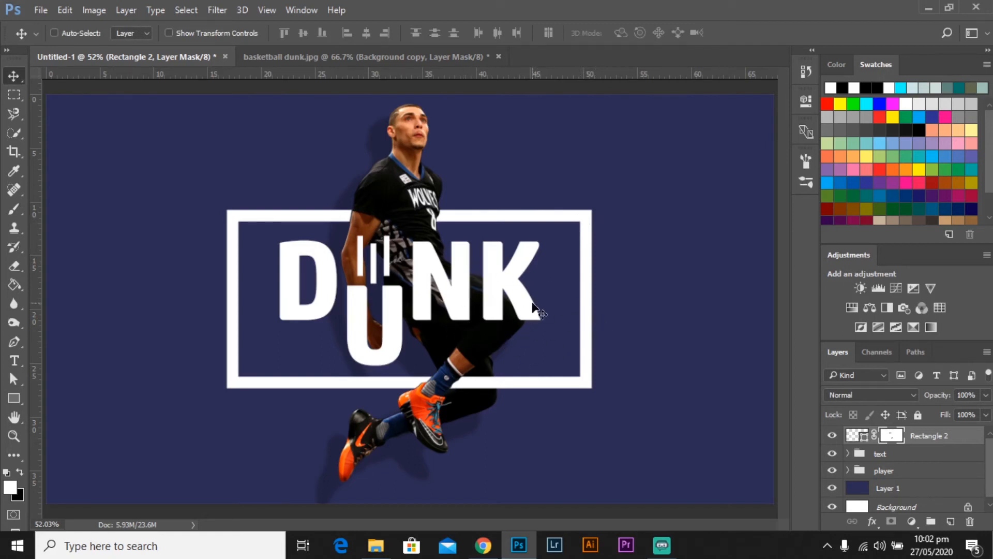
{"action": "left_click", "coordinate": [848, 454]}
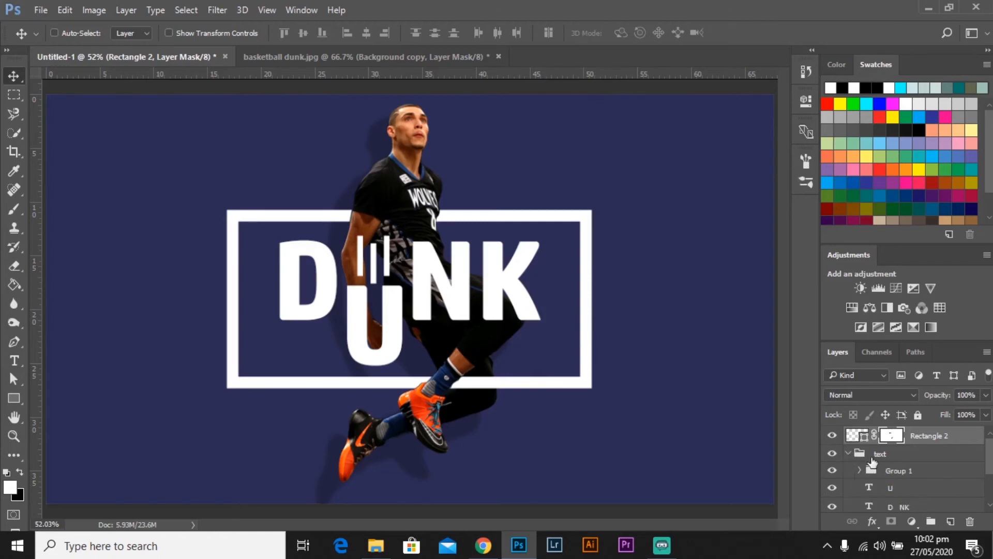
{"action": "scroll", "coordinate": [895, 471], "scroll_direction": "down", "scroll_amount": 1}
{"action": "left_click", "coordinate": [922, 469]}
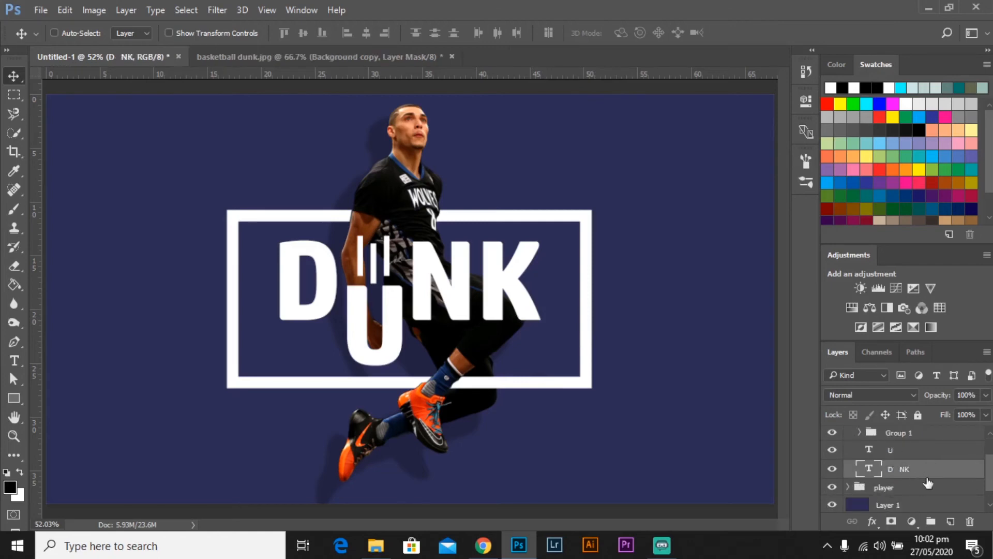
{"action": "left_click", "coordinate": [891, 521]}
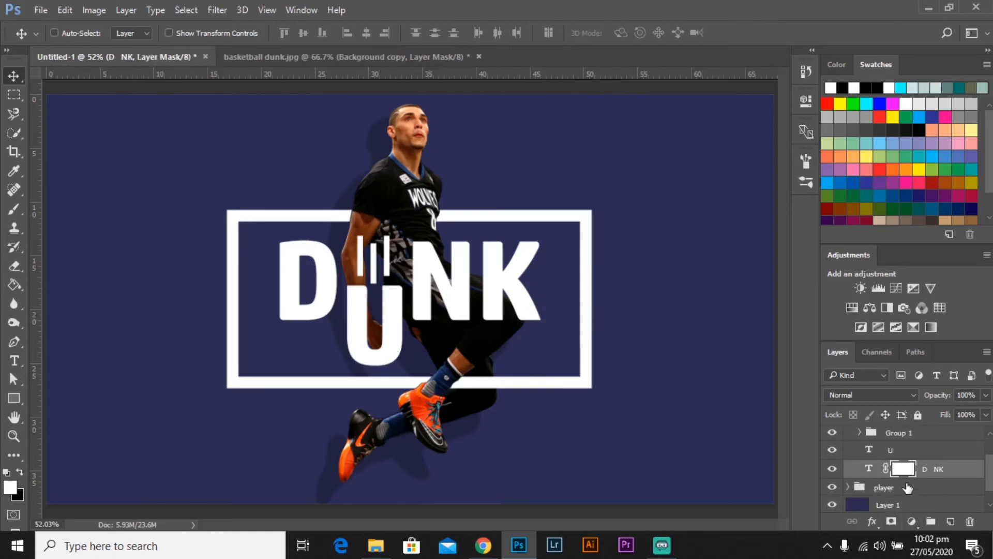
Lower the opacity of the D NK text layer to 26%
{"action": "key", "text": "ctrl+plus"}
{"action": "key", "text": "ctrl+plus"}
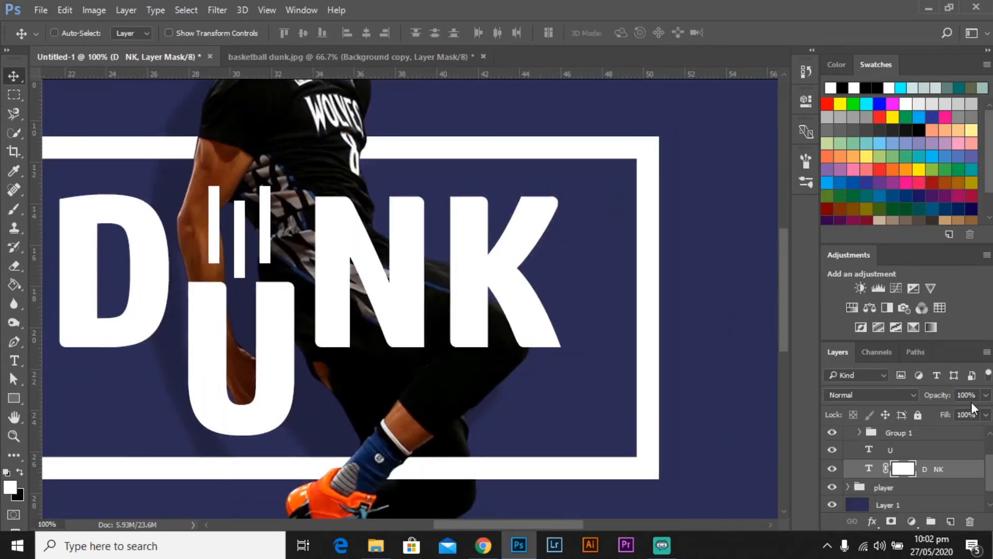
{"action": "left_click", "coordinate": [986, 395]}
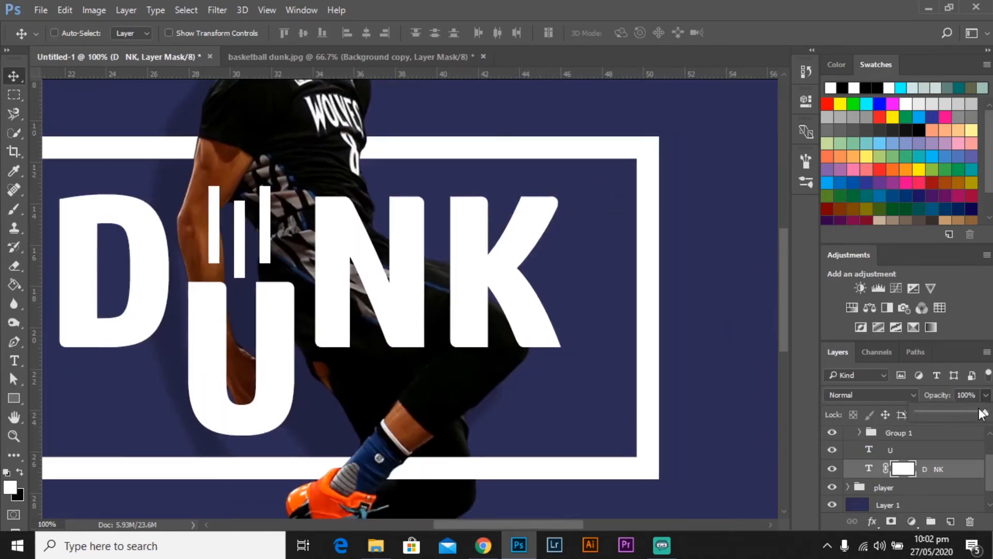
{"action": "left_click", "coordinate": [942, 413]}
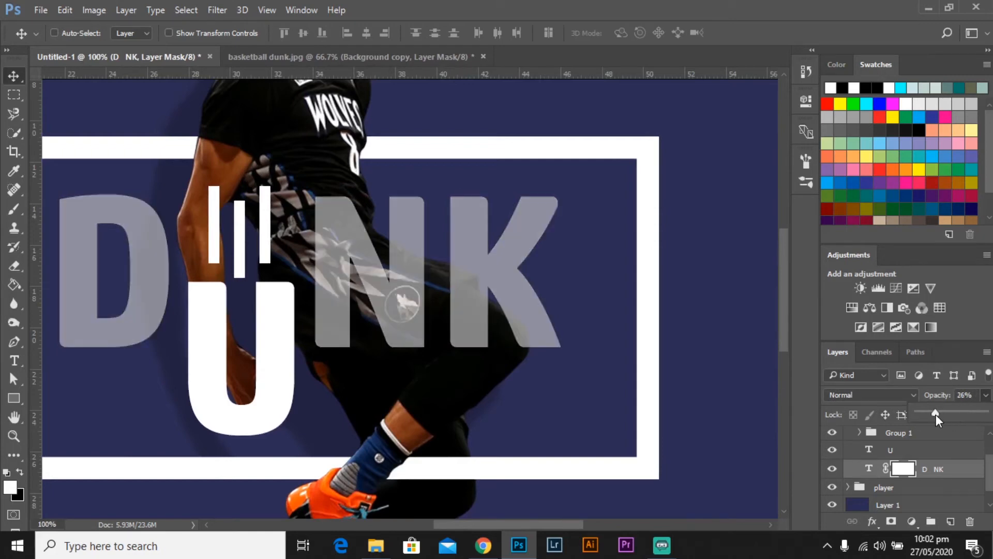
Paint black on the D NK layer mask to hide the part of the K's lower leg that overlaps the player's knee
{"action": "key", "text": "ctrl+plus"}
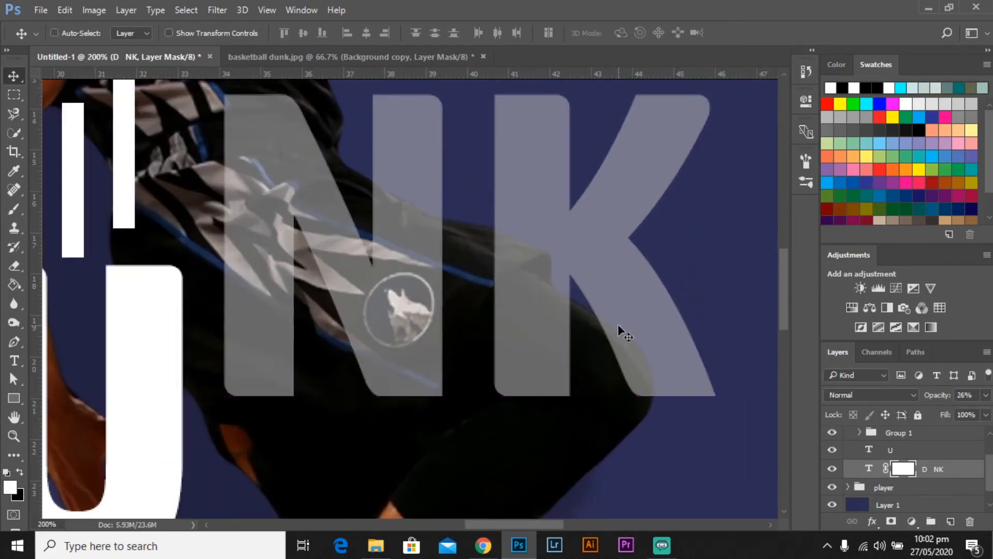
{"action": "scroll", "coordinate": [504, 350], "scroll_direction": "right", "scroll_amount": 5}
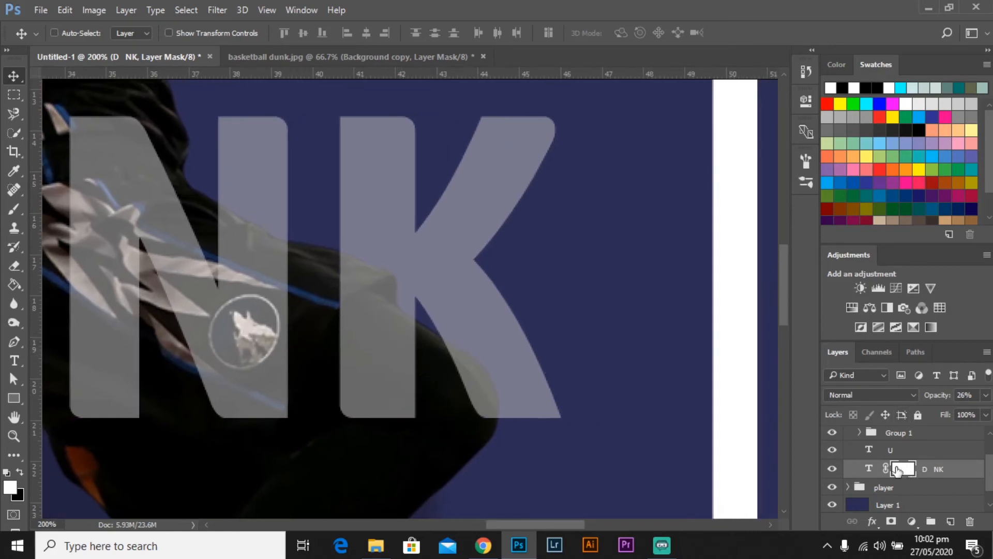
{"action": "key", "text": "b"}
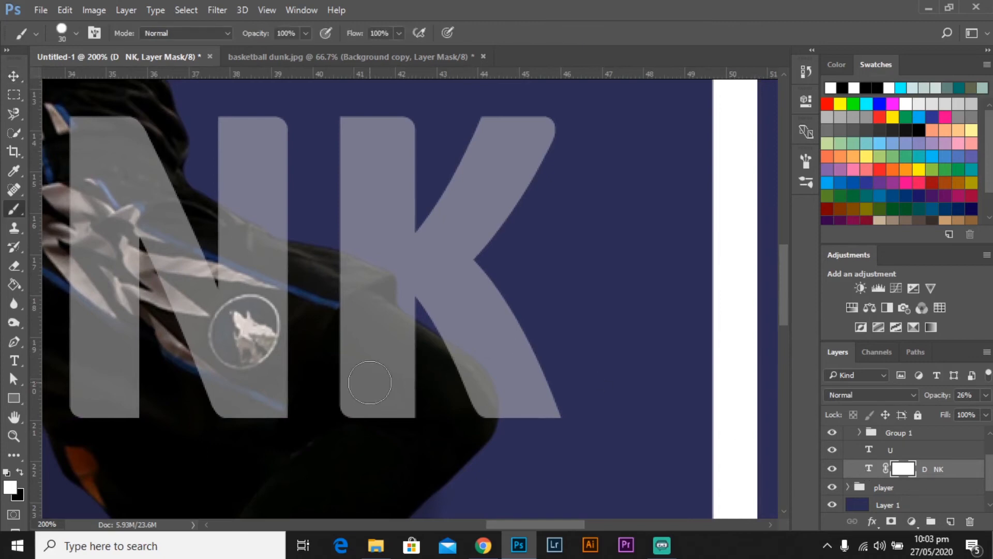
{"action": "key", "text": "x"}
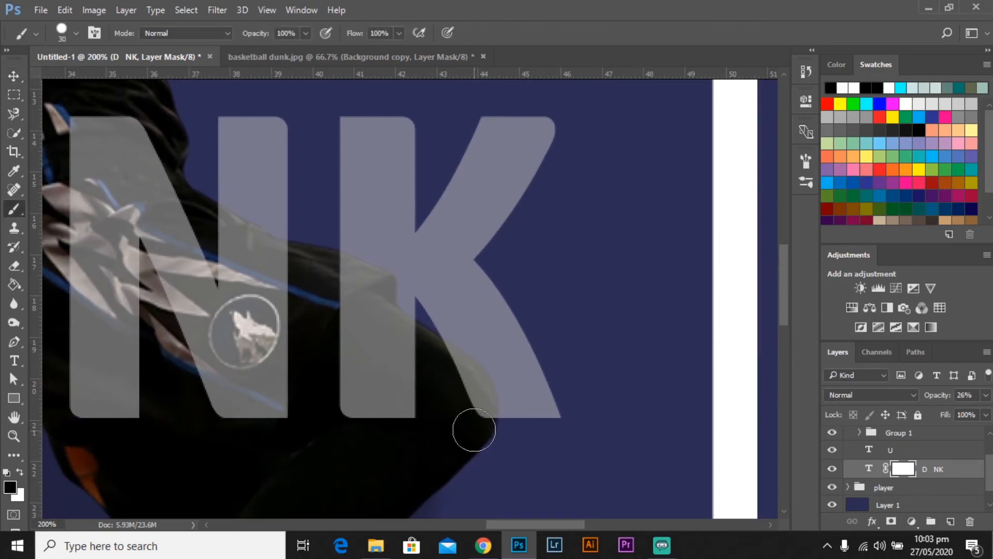
{"action": "mouse_move", "coordinate": [473, 421]}
{"action": "left_mouse_down"}
{"action": "mouse_move", "coordinate": [466, 381]}
{"action": "mouse_move", "coordinate": [445, 367]}
{"action": "left_mouse_up"}
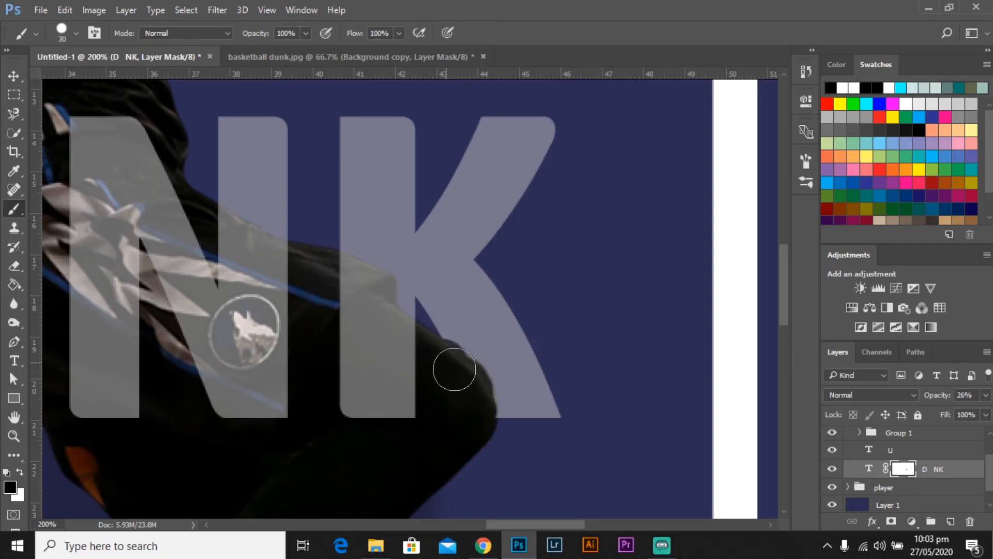
{"action": "mouse_move", "coordinate": [454, 369]}
{"action": "left_mouse_down"}
{"action": "mouse_move", "coordinate": [479, 405]}
{"action": "mouse_move", "coordinate": [484, 441]}
{"action": "left_mouse_up"}
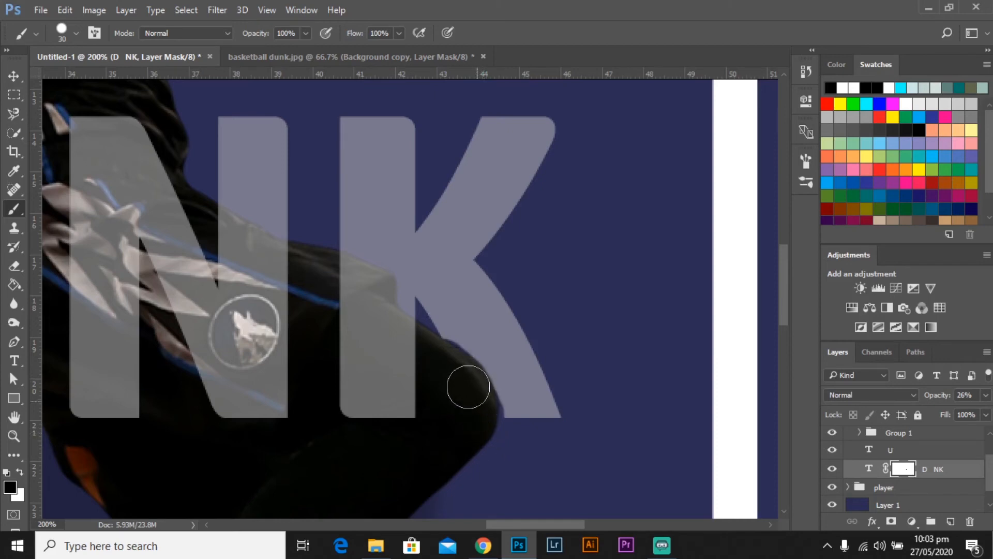
{"action": "left_click_drag", "start_coordinate": [452, 364], "coordinate": [498, 422]}
Refine the D NK mask along the knee's edge, painting white to restore the K's leg and black to trim the overlap
{"action": "key", "text": "x"}
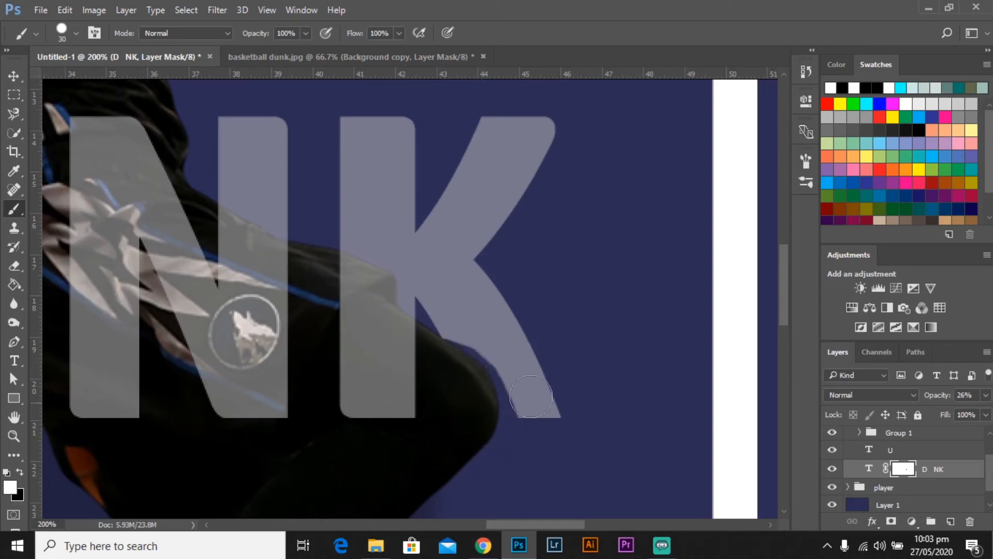
{"action": "key", "text": "ctrl+plus"}
{"action": "key", "text": "ctrl+plus"}
{"action": "key", "text": "ctrl+plus"}
{"action": "left_click_drag", "start_coordinate": [596, 393], "coordinate": [430, 242]}
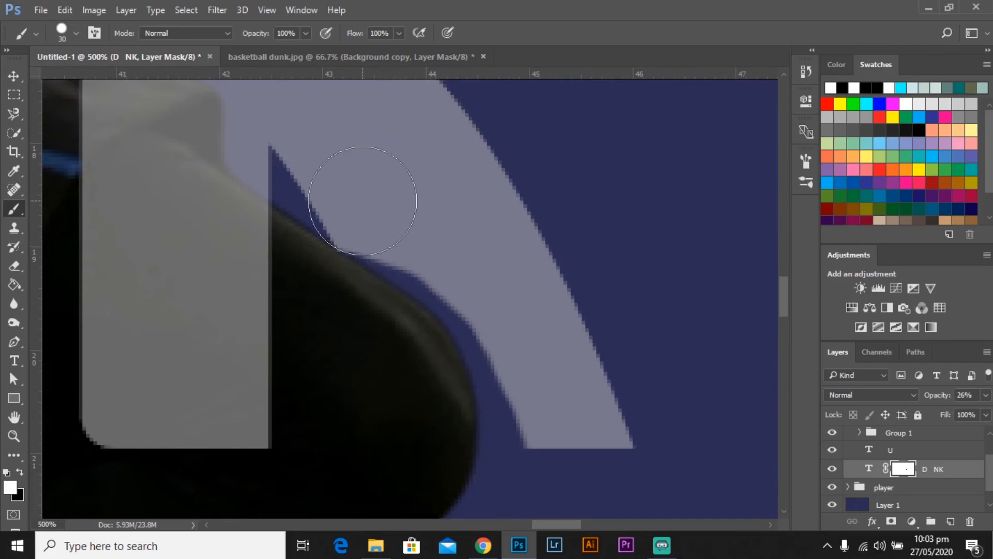
{"action": "mouse_move", "coordinate": [363, 203]}
{"action": "left_mouse_down"}
{"action": "mouse_move", "coordinate": [475, 279]}
{"action": "mouse_move", "coordinate": [484, 320]}
{"action": "mouse_move", "coordinate": [541, 389]}
{"action": "mouse_move", "coordinate": [583, 253]}
{"action": "mouse_move", "coordinate": [574, 301]}
{"action": "mouse_move", "coordinate": [569, 291]}
{"action": "mouse_move", "coordinate": [575, 283]}
{"action": "mouse_move", "coordinate": [580, 324]}
{"action": "mouse_move", "coordinate": [567, 343]}
{"action": "mouse_move", "coordinate": [574, 302]}
{"action": "left_mouse_up"}
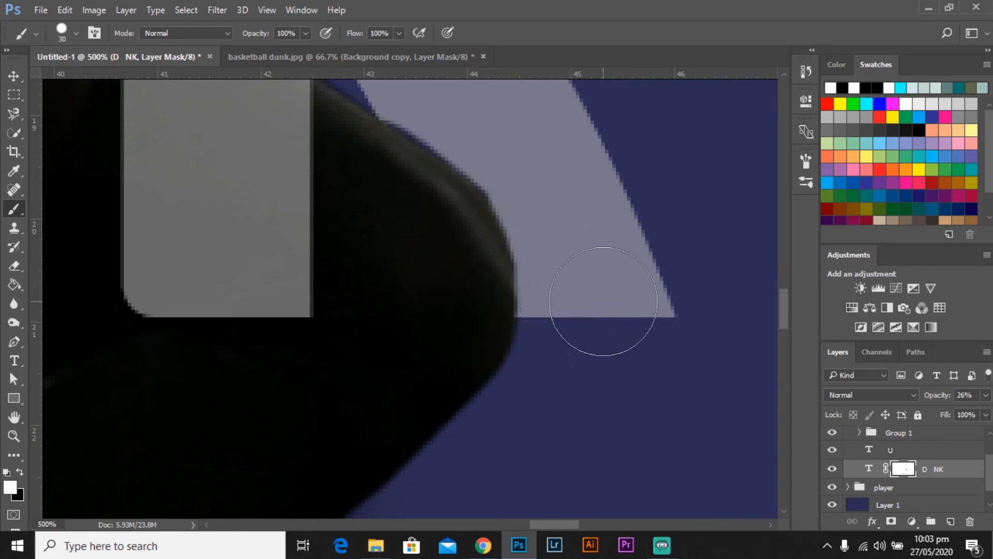
{"action": "left_click_drag", "start_coordinate": [574, 267], "coordinate": [589, 342]}
{"action": "key", "text": "x"}
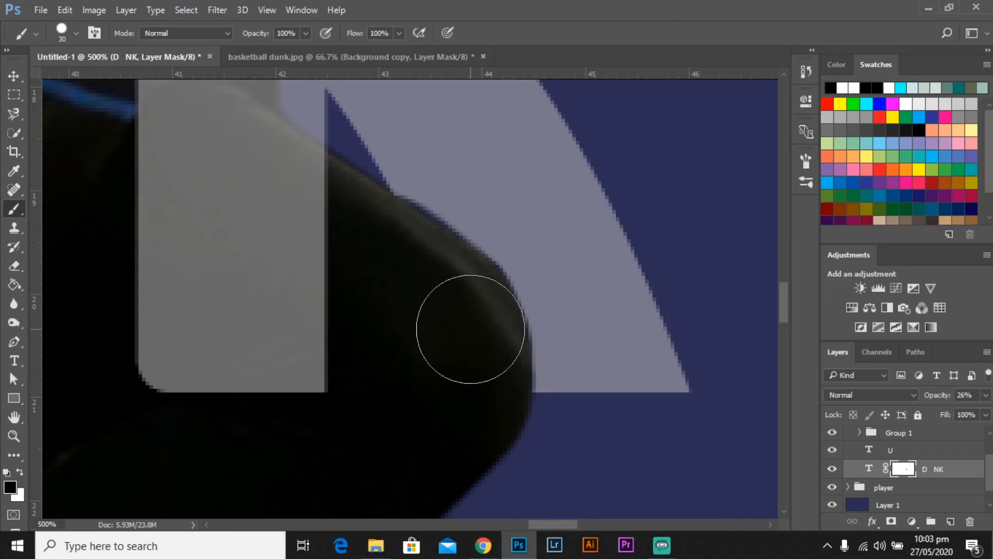
{"action": "key", "text": "x"}
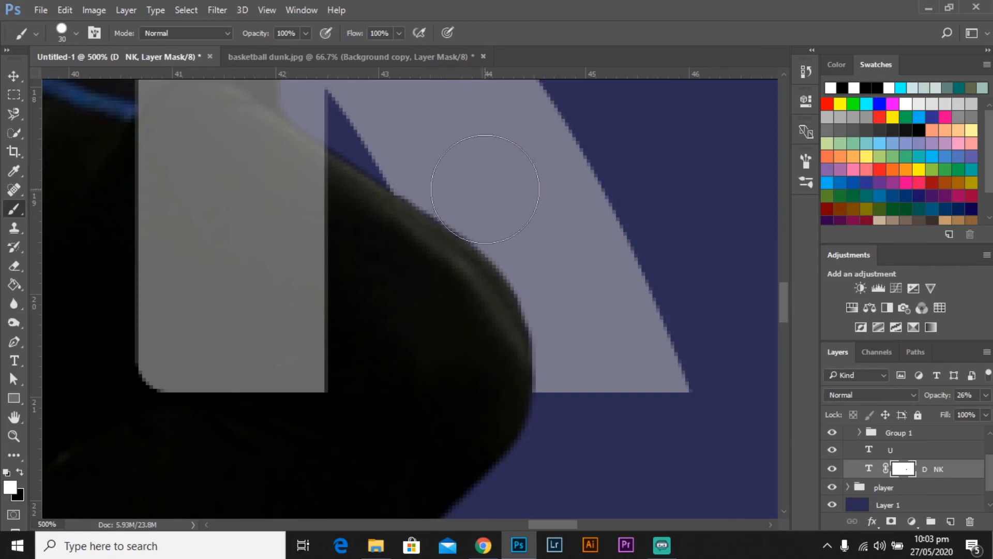
{"action": "key", "text": "ctrl+0"}
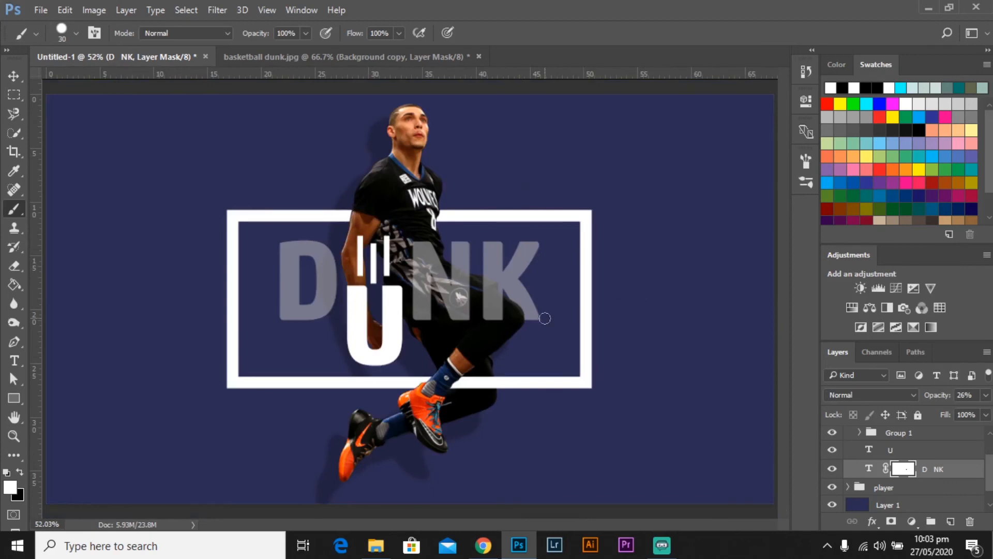
Examine up close the masked edge of the K along the player's knee
{"action": "key", "text": "ctrl+plus"}
{"action": "key", "text": "ctrl+plus"}
{"action": "key", "text": "ctrl+plus"}
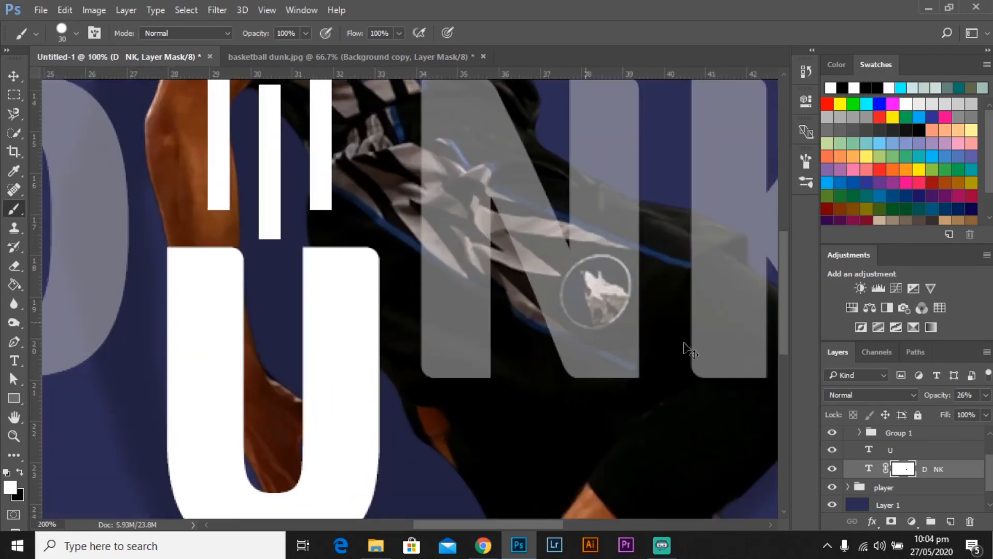
{"action": "left_click_drag", "start_coordinate": [688, 328], "coordinate": [454, 351]}
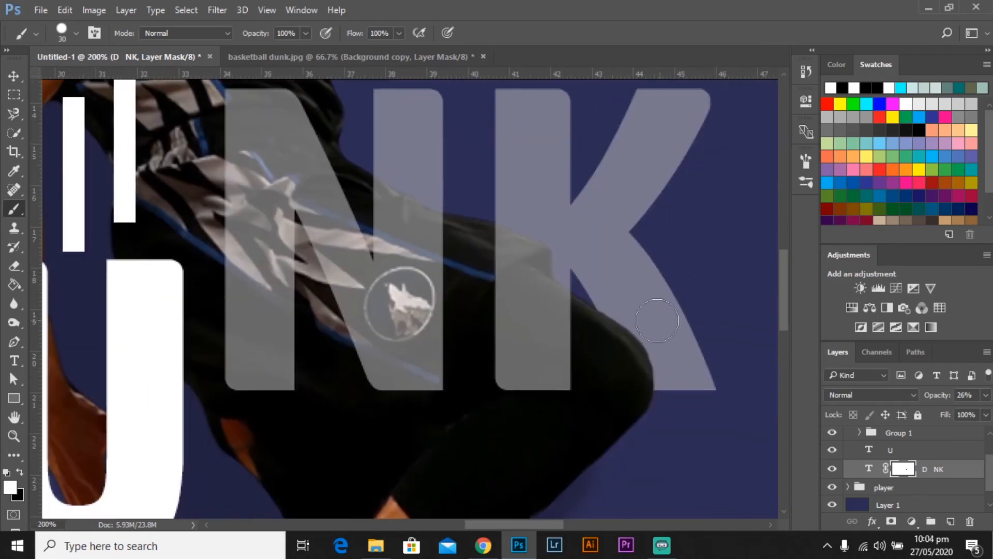
{"action": "key", "text": "ctrl+plus"}
{"action": "key", "text": "ctrl+plus"}
{"action": "left_click_drag", "start_coordinate": [535, 348], "coordinate": [368, 315]}
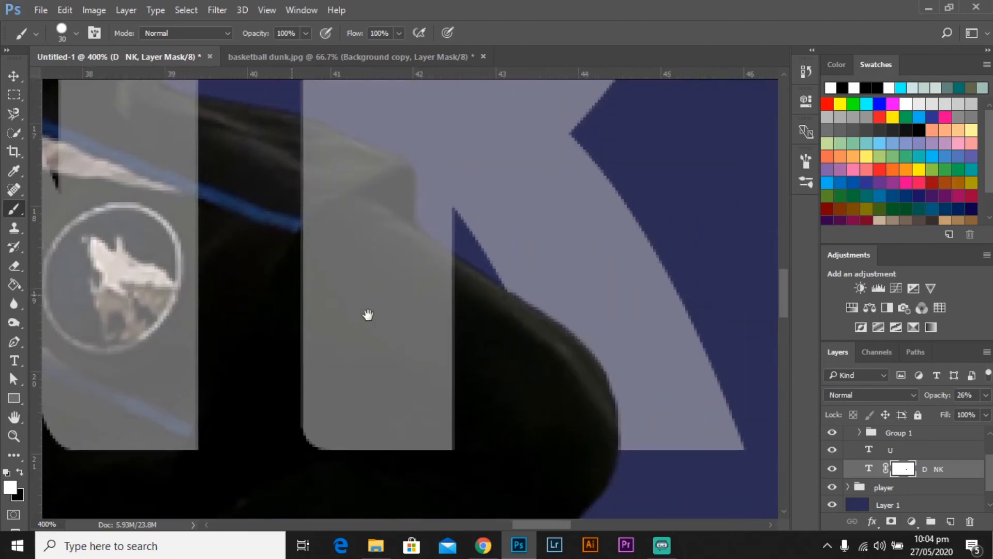
{"action": "key", "text": "ctrl+plus"}
{"action": "left_click_drag", "start_coordinate": [483, 372], "coordinate": [366, 344]}
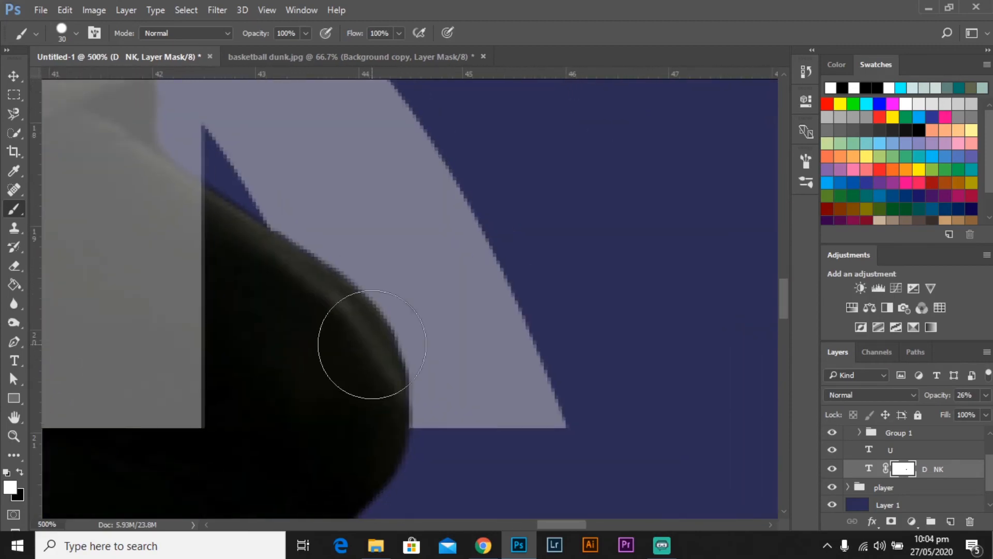
{"action": "key", "text": "ctrl+plus"}
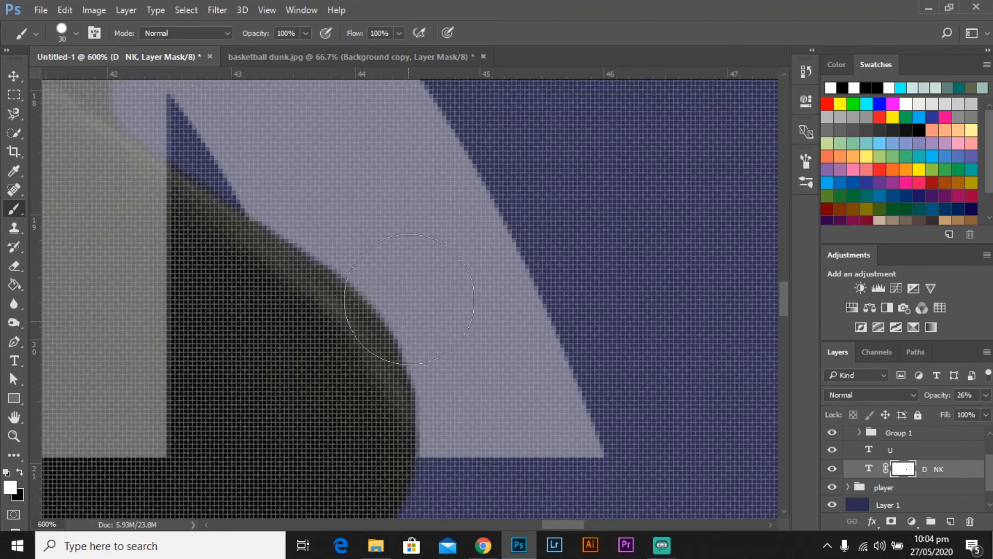
Delete the layer mask from the D NK text layer
{"action": "scroll", "coordinate": [404, 252], "scroll_direction": "down", "scroll_amount": 5}
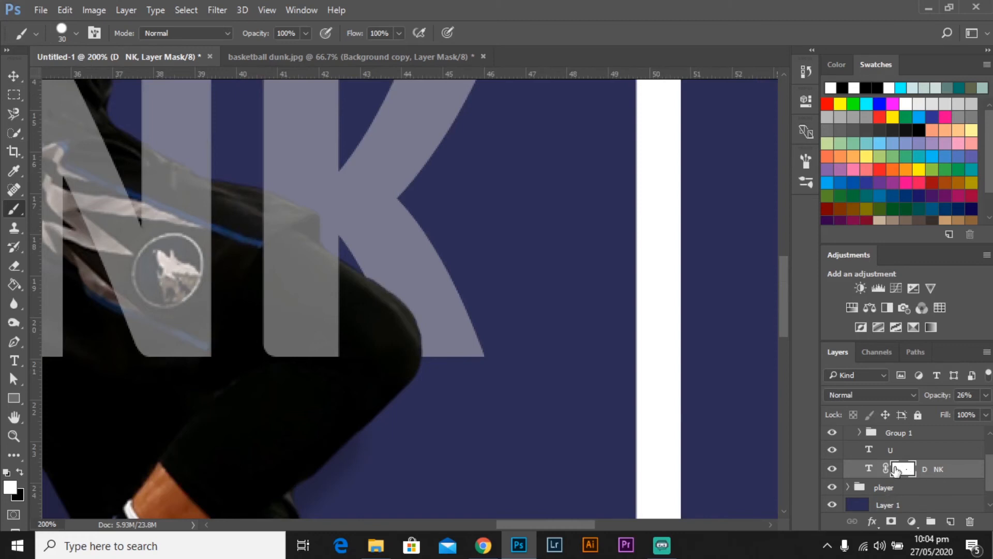
{"action": "right_click", "coordinate": [897, 470]}
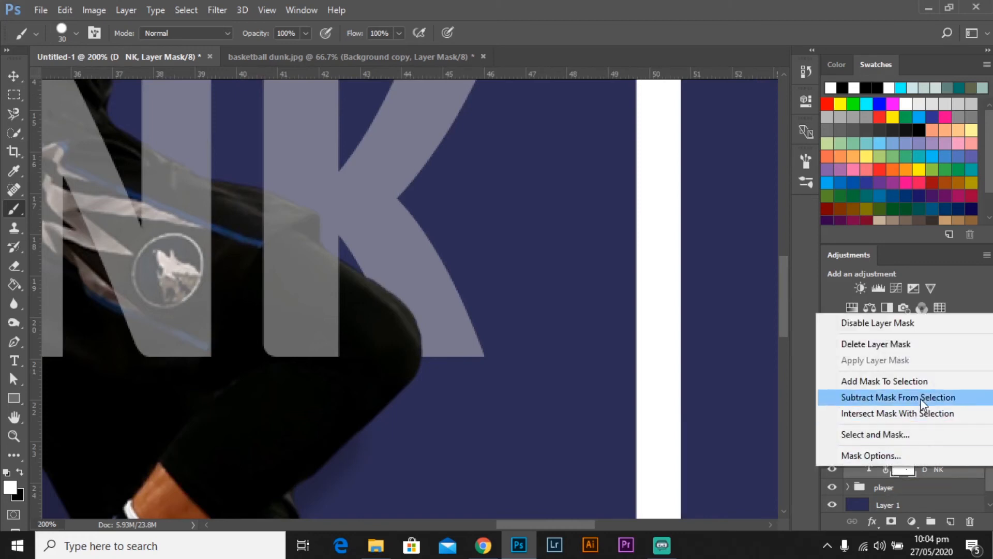
{"action": "left_click", "coordinate": [929, 344]}
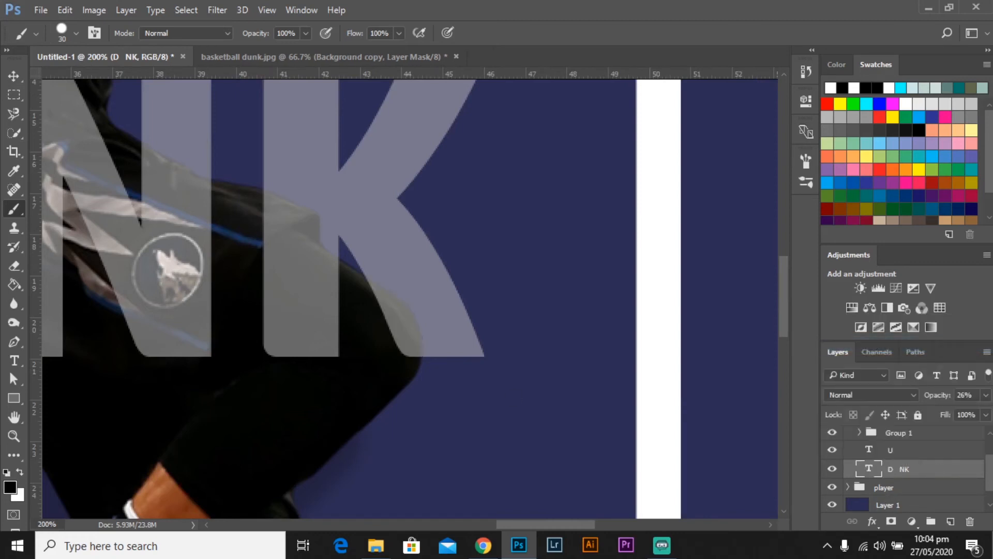
Expand the player group and load the layer mask of the Background copy 2 cut-out as a selection
{"action": "left_click_drag", "start_coordinate": [419, 326], "coordinate": [500, 265]}
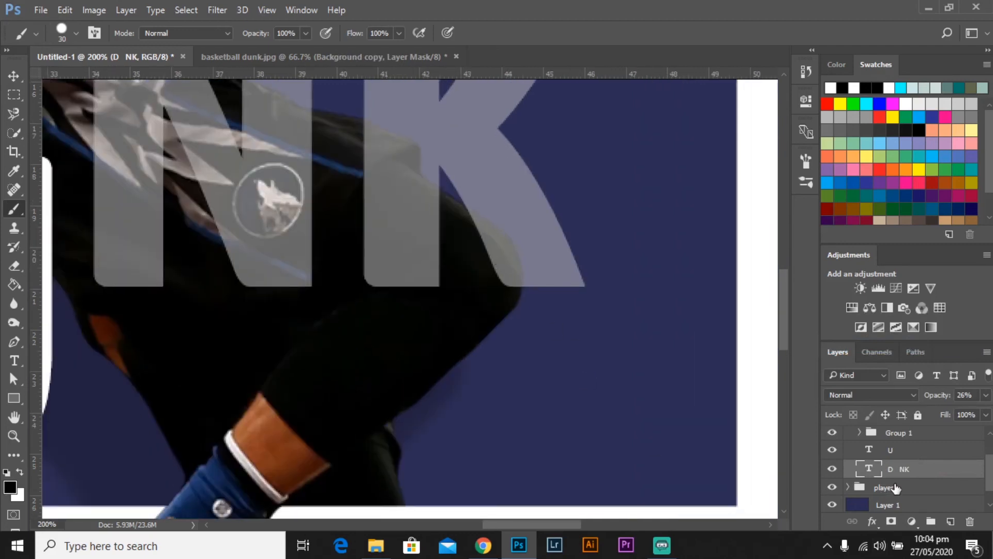
{"action": "left_click", "coordinate": [874, 487]}
{"action": "left_click", "coordinate": [848, 488]}
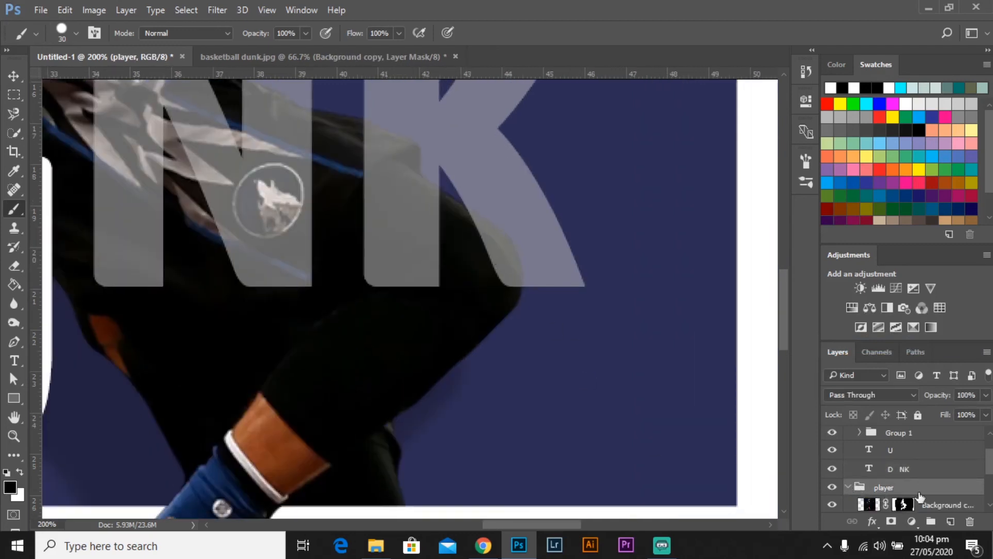
{"action": "scroll", "coordinate": [920, 498], "scroll_direction": "down", "scroll_amount": 1}
{"action": "left_click", "coordinate": [905, 486]}
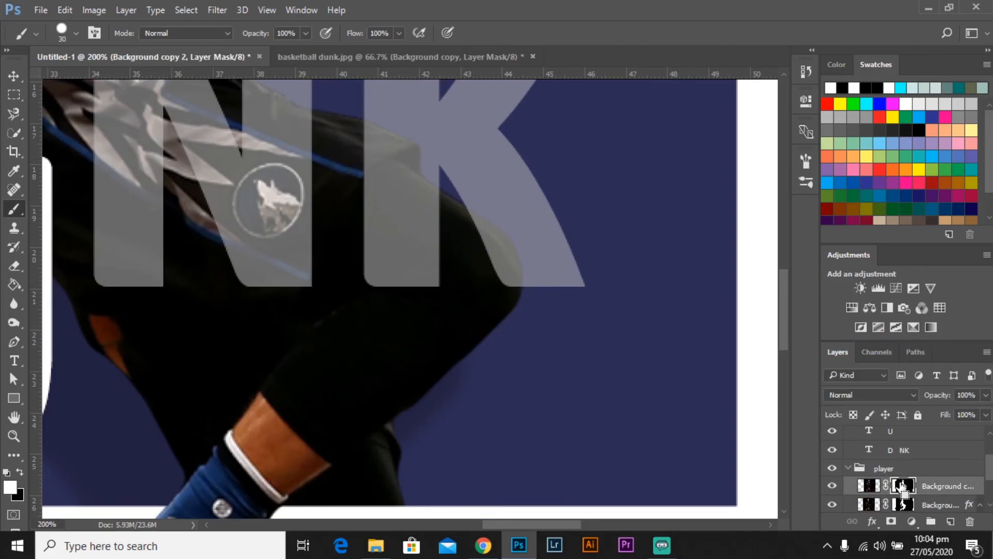
{"action": "left_click", "coordinate": [901, 484], "text": "ctrl"}
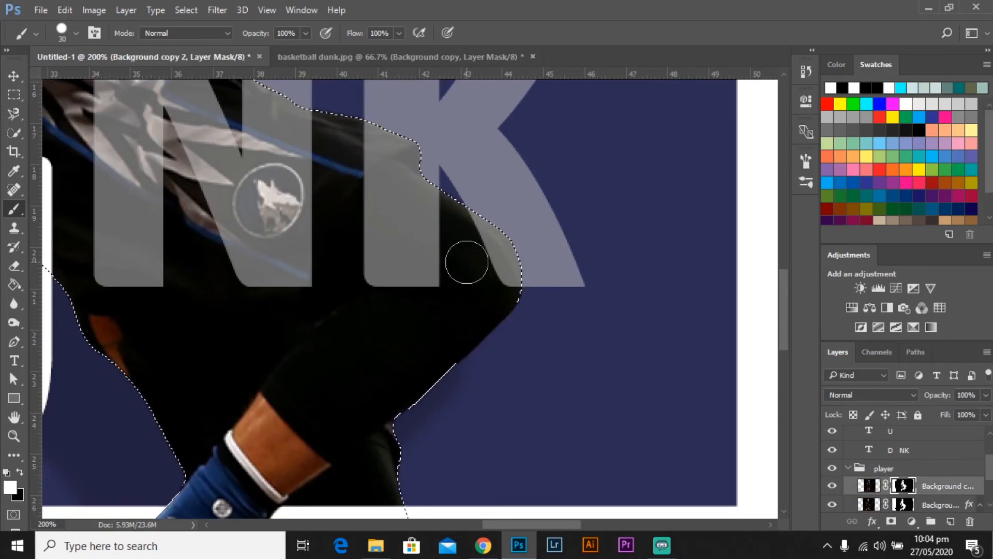
Try inverting the selection around the player
{"action": "key", "text": "ctrl+plus"}
{"action": "left_click_drag", "start_coordinate": [527, 315], "coordinate": [445, 344]}
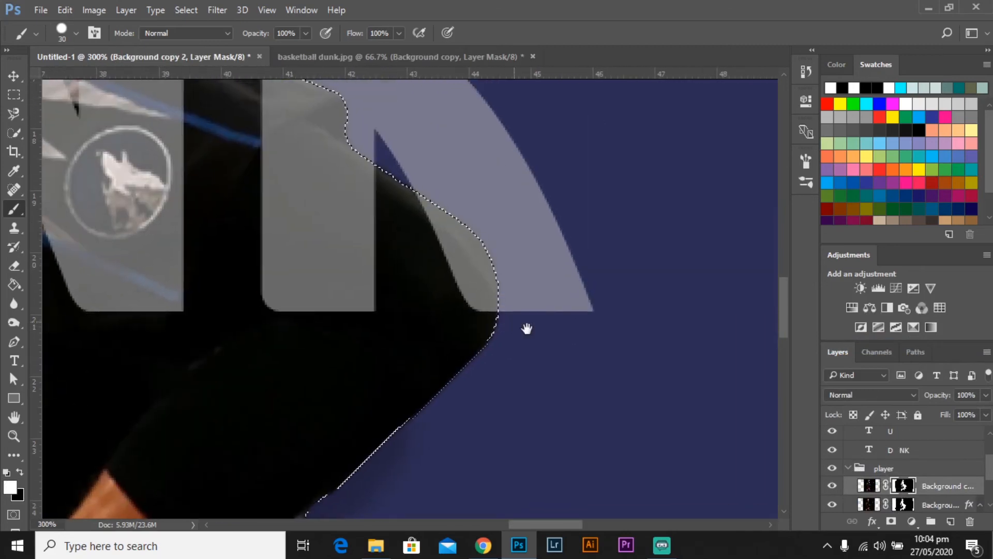
{"action": "key", "text": "w"}
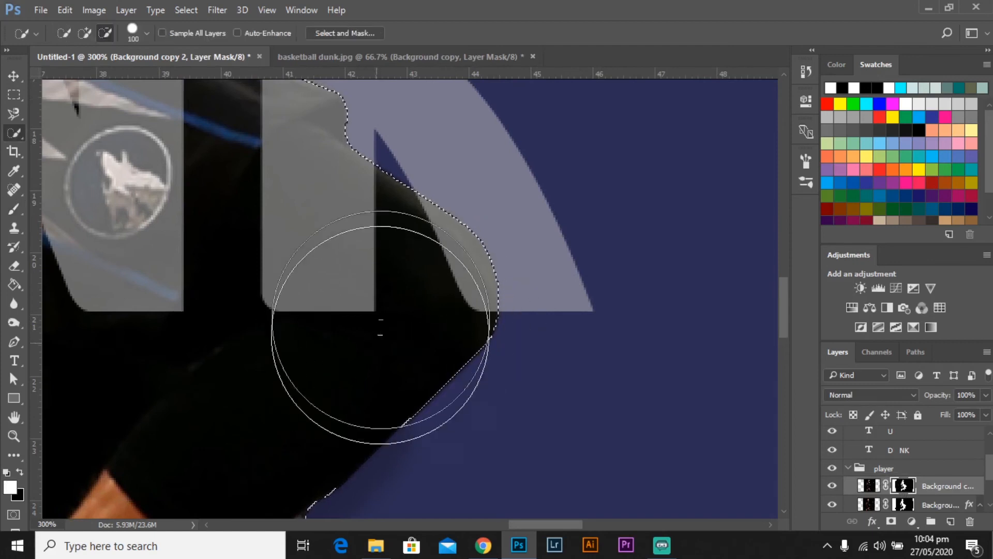
{"action": "right_click", "coordinate": [365, 299]}
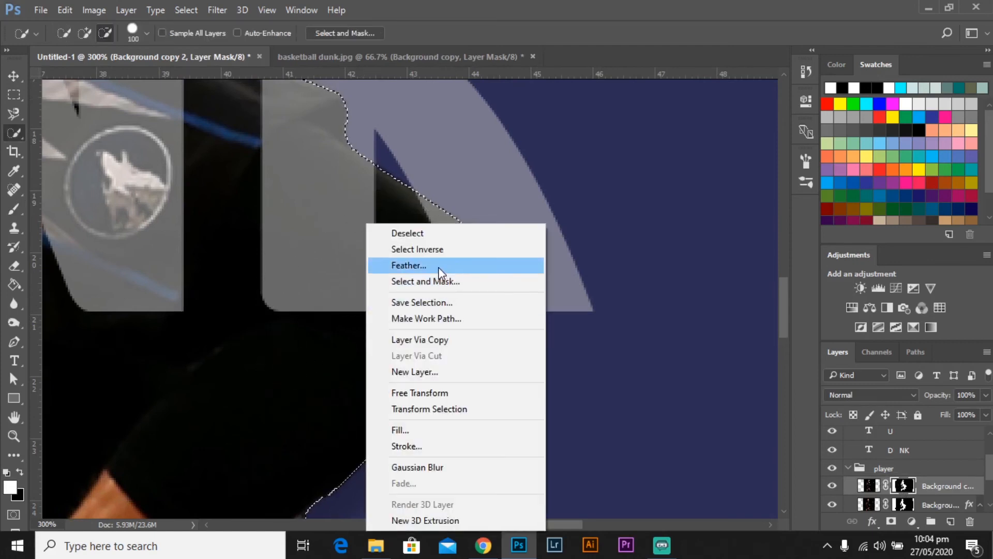
{"action": "left_click", "coordinate": [445, 249]}
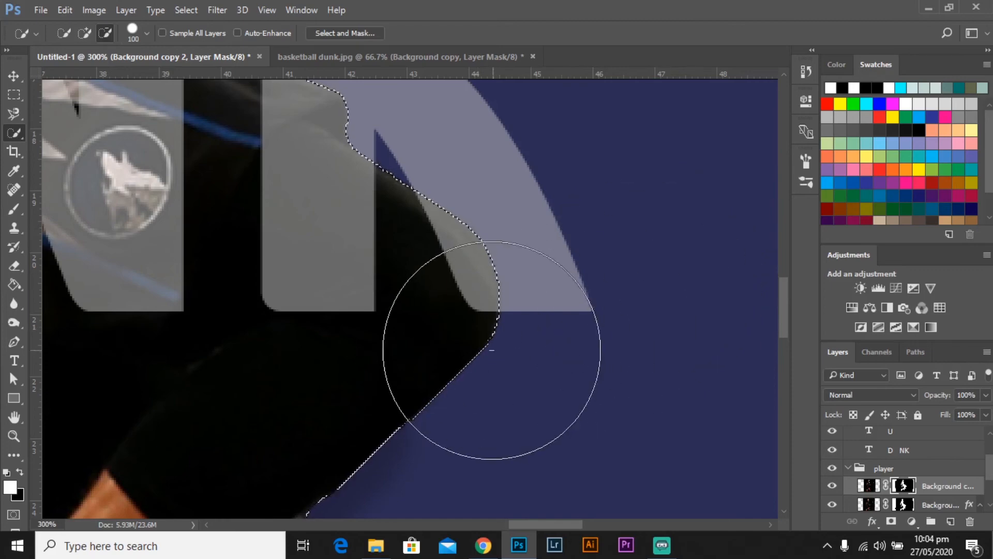
{"action": "scroll", "coordinate": [414, 344], "scroll_direction": "down", "scroll_amount": 5}
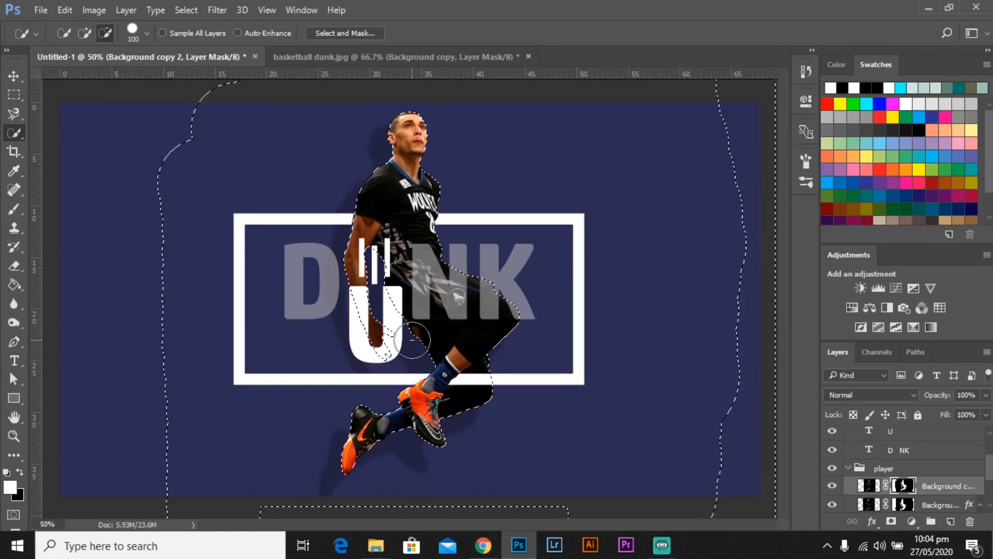
{"action": "key", "text": "ctrl+shift+i"}
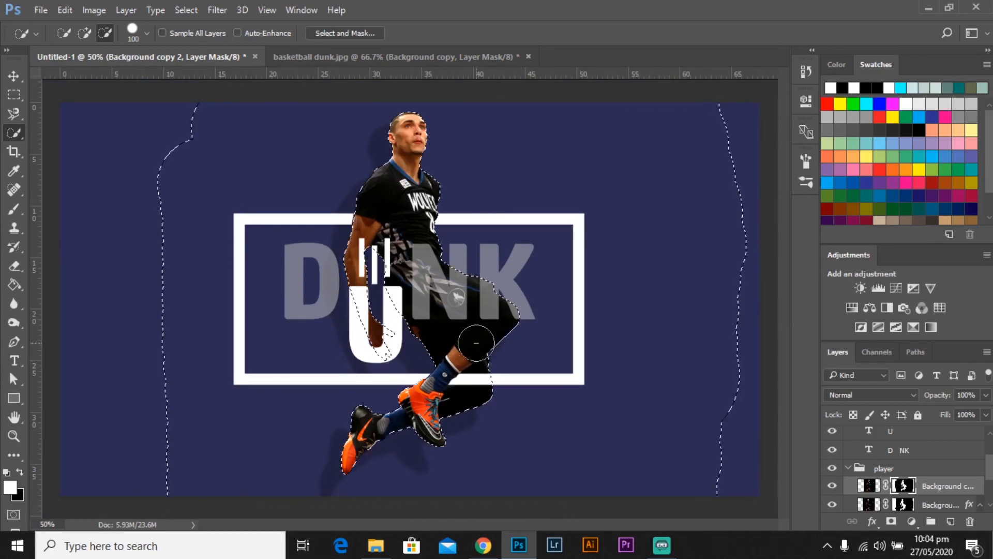
{"action": "key", "text": "ctrl+plus"}
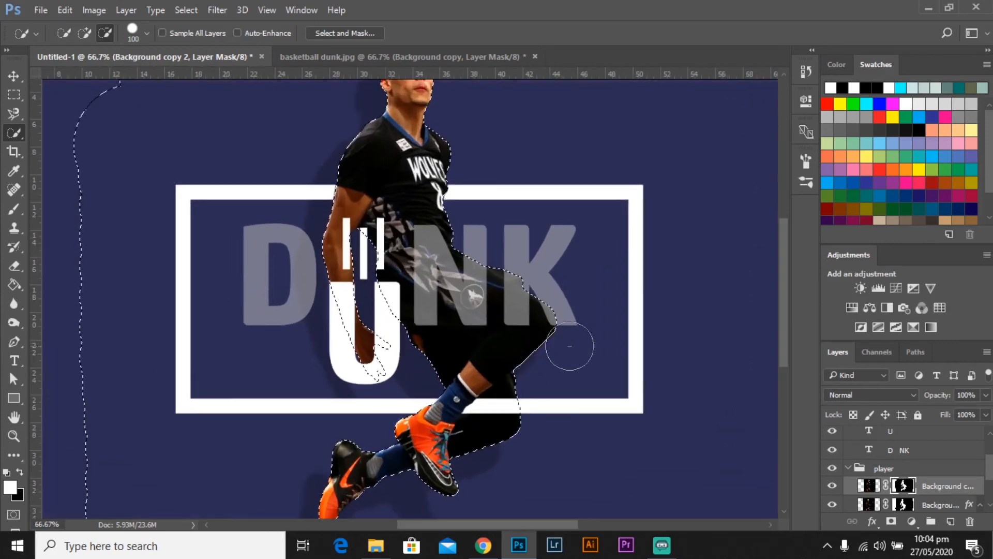
{"action": "left_click_drag", "start_coordinate": [569, 347], "coordinate": [532, 357]}
{"action": "scroll", "coordinate": [910, 481], "scroll_direction": "up", "scroll_amount": 2}
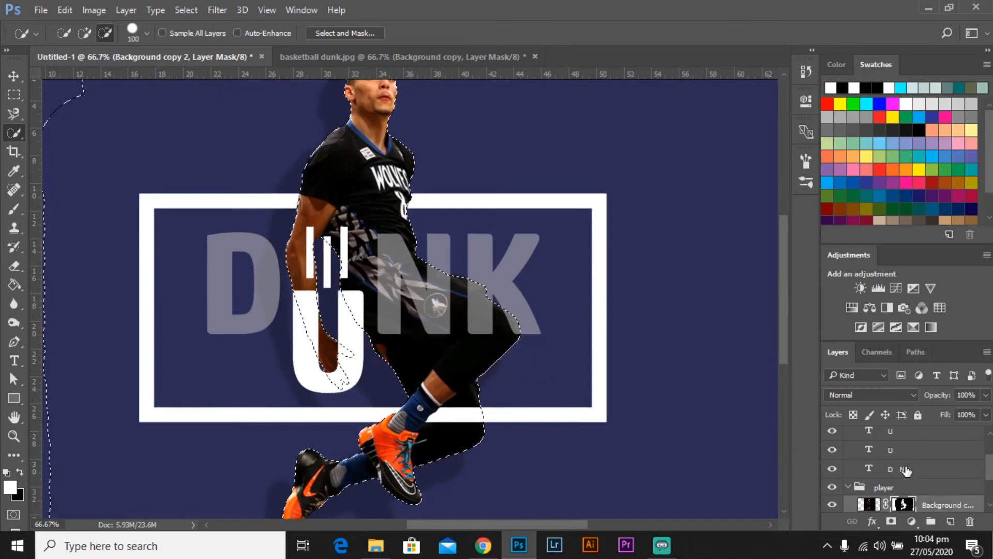
Deselect, add a new layer mask to the D NK text layer, and load the player's mask as a selection
{"action": "left_click", "coordinate": [935, 502]}
{"action": "left_click", "coordinate": [934, 489]}
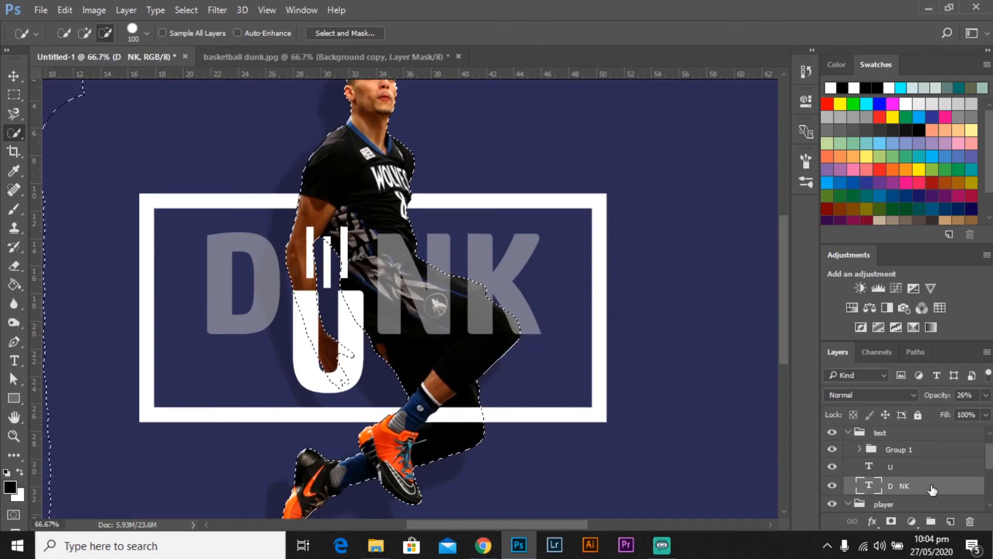
{"action": "key", "text": "ctrl+d"}
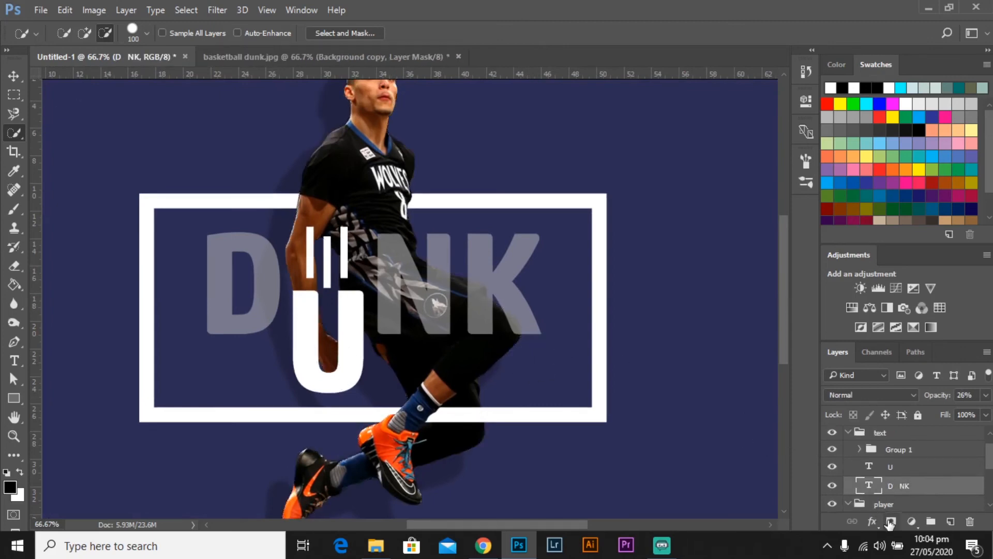
{"action": "left_click", "coordinate": [891, 521]}
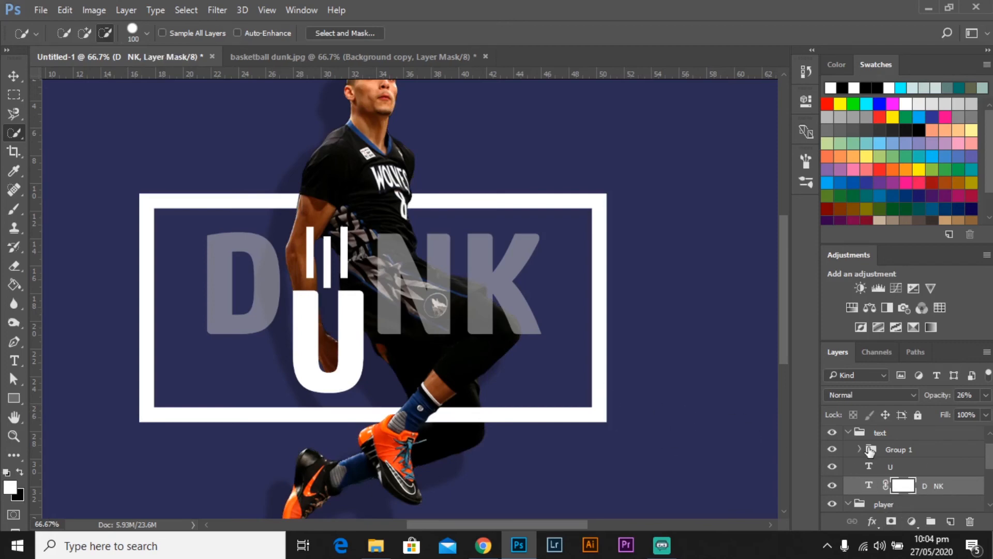
{"action": "scroll", "coordinate": [870, 452], "scroll_direction": "down", "scroll_amount": 1}
{"action": "left_click", "coordinate": [904, 503], "text": "ctrl"}
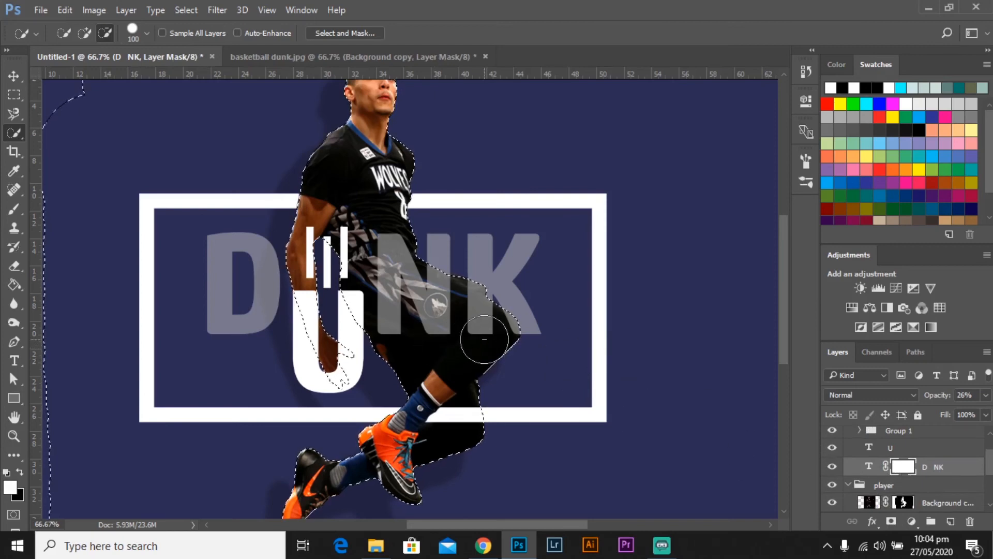
Brush black on the D NK mask where the K covers the knee, deselect, and set the layer opacity to 100%
{"action": "key", "text": "b"}
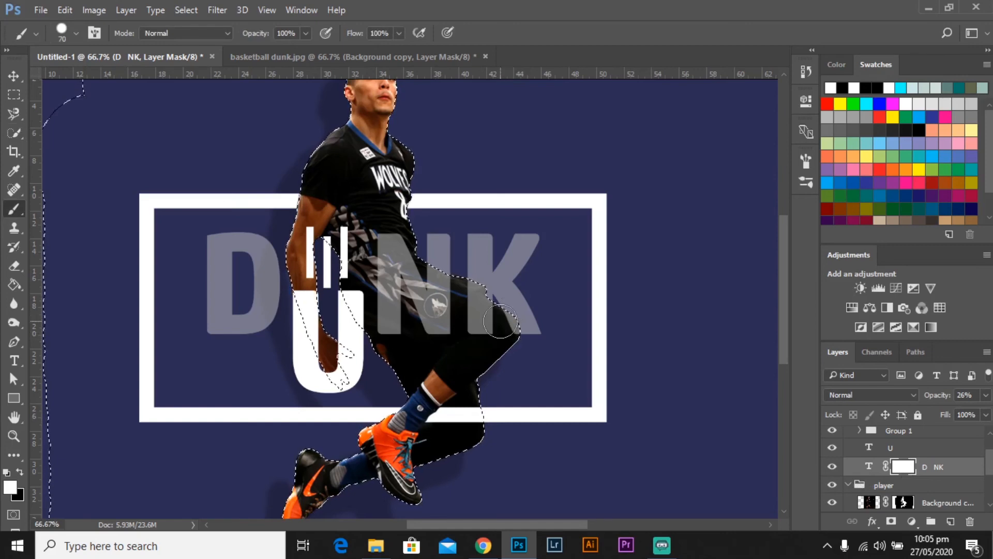
{"action": "key", "text": "x"}
{"action": "mouse_move", "coordinate": [518, 326]}
{"action": "left_mouse_down"}
{"action": "mouse_move", "coordinate": [516, 300]}
{"action": "mouse_move", "coordinate": [536, 340]}
{"action": "mouse_move", "coordinate": [508, 327]}
{"action": "left_mouse_up"}
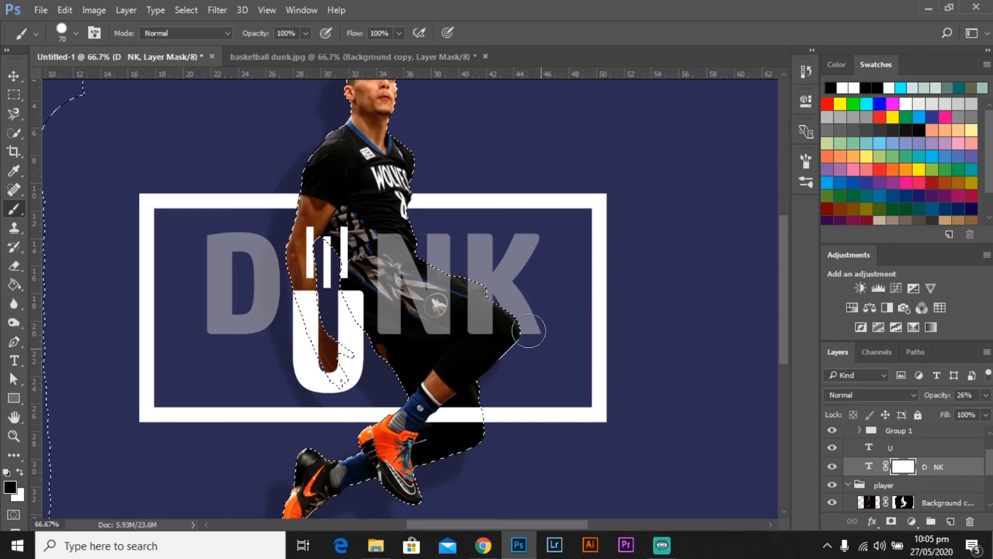
{"action": "key", "text": "ctrl+d"}
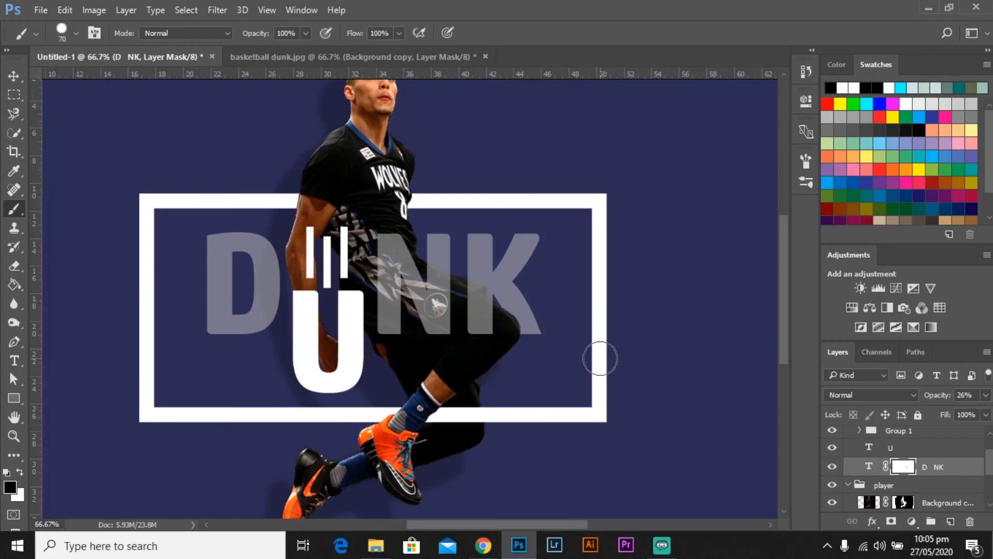
{"action": "key", "text": "ctrl+minus"}
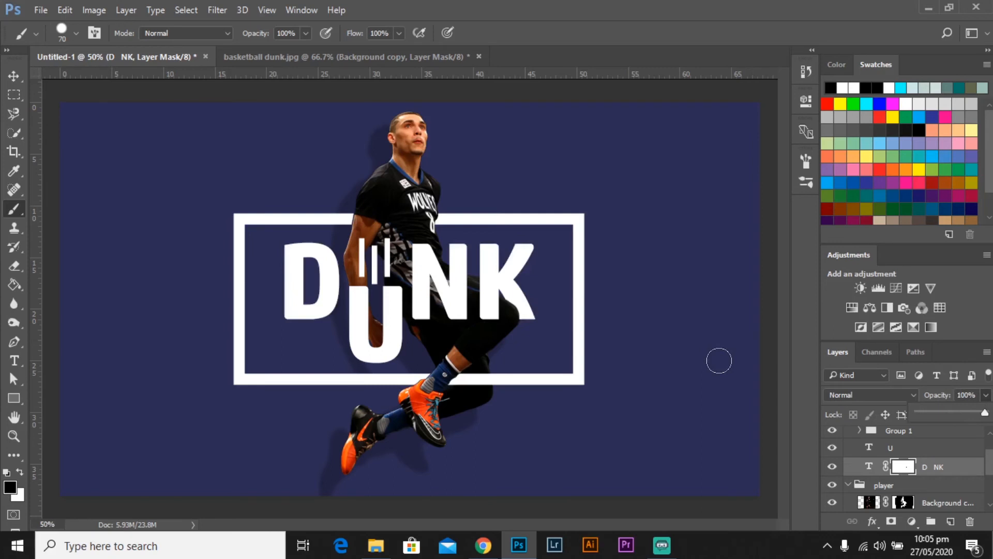
Undo the opacity change, the deselection and the brushwork on the D NK mask
{"action": "key", "text": "ctrl+z"}
{"action": "key", "text": "ctrl+z"}
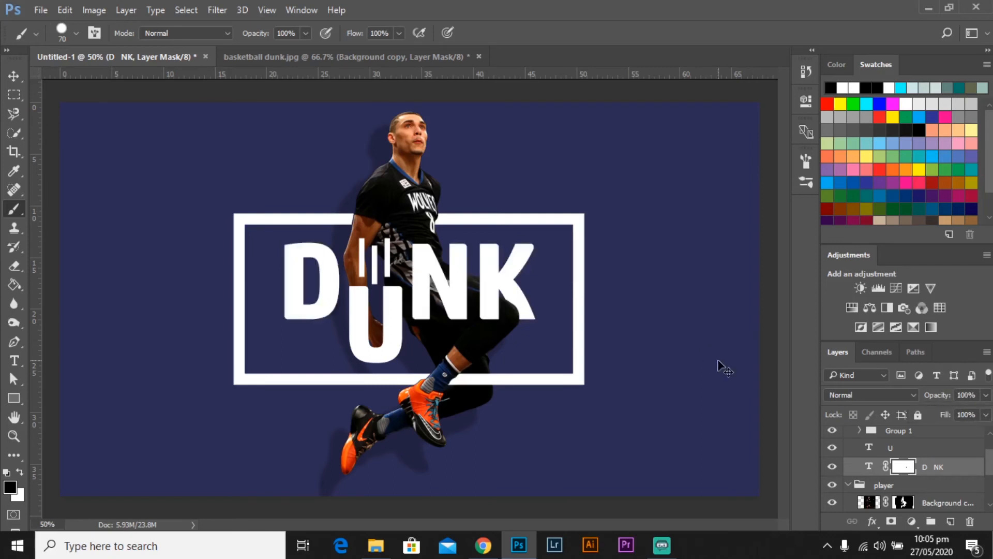
{"action": "key", "text": "ctrl+z"}
{"action": "key", "text": "ctrl+z"}
{"action": "key", "text": "ctrl+z"}
{"action": "key", "text": "ctrl+z"}
{"action": "key", "text": "ctrl+z"}
{"action": "key", "text": "ctrl+z"}
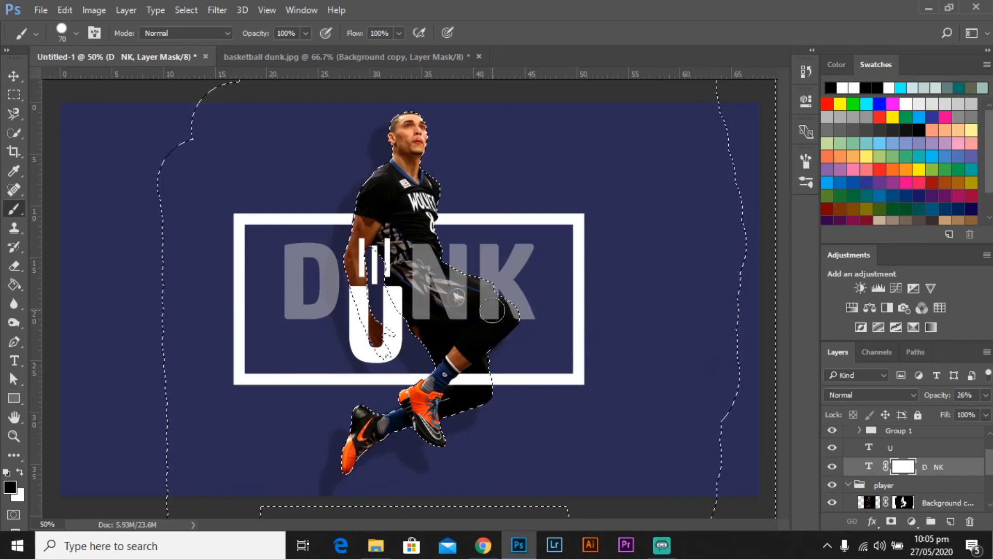
Paint black on the D NK mask inside the player selection to hide the K over the thigh and knee, and deselect
{"action": "mouse_move", "coordinate": [490, 315]}
{"action": "left_mouse_down"}
{"action": "mouse_move", "coordinate": [477, 276]}
{"action": "mouse_move", "coordinate": [484, 325]}
{"action": "mouse_move", "coordinate": [480, 310]}
{"action": "left_mouse_up"}
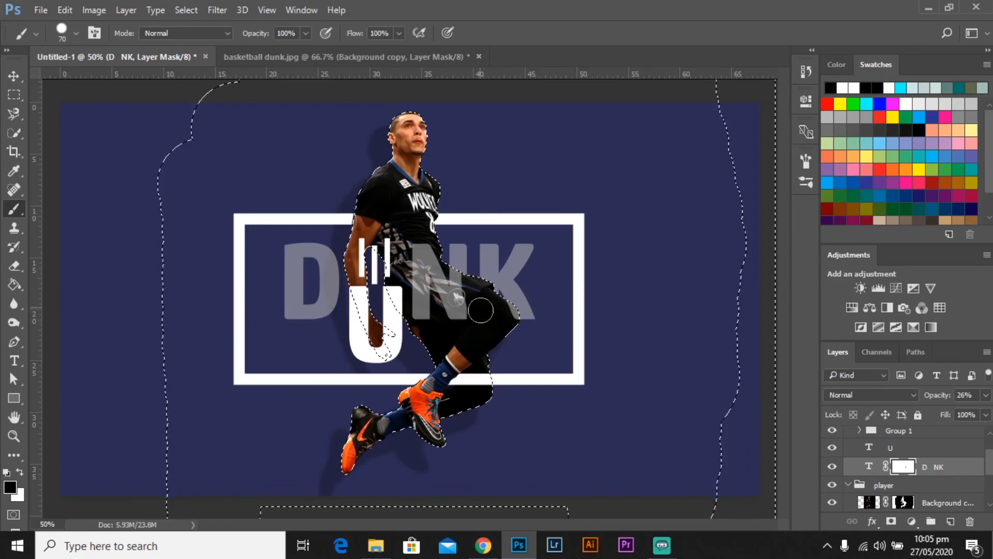
{"action": "key", "text": "ctrl+d"}
{"action": "key", "text": "ctrl+z"}
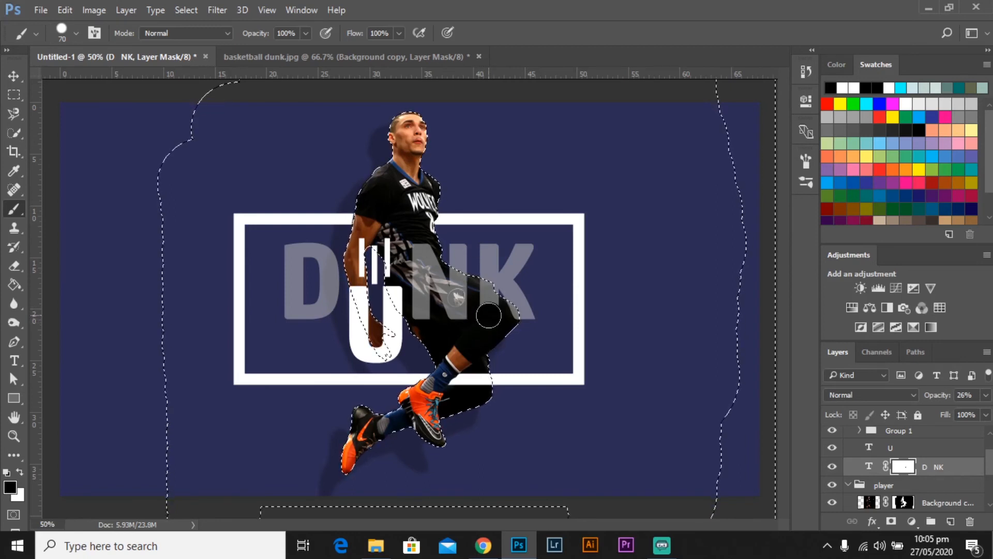
{"action": "key", "text": "ctrl+d"}
{"action": "key", "text": "ctrl+plus"}
{"action": "key", "text": "ctrl+plus"}
{"action": "key", "text": "ctrl+z"}
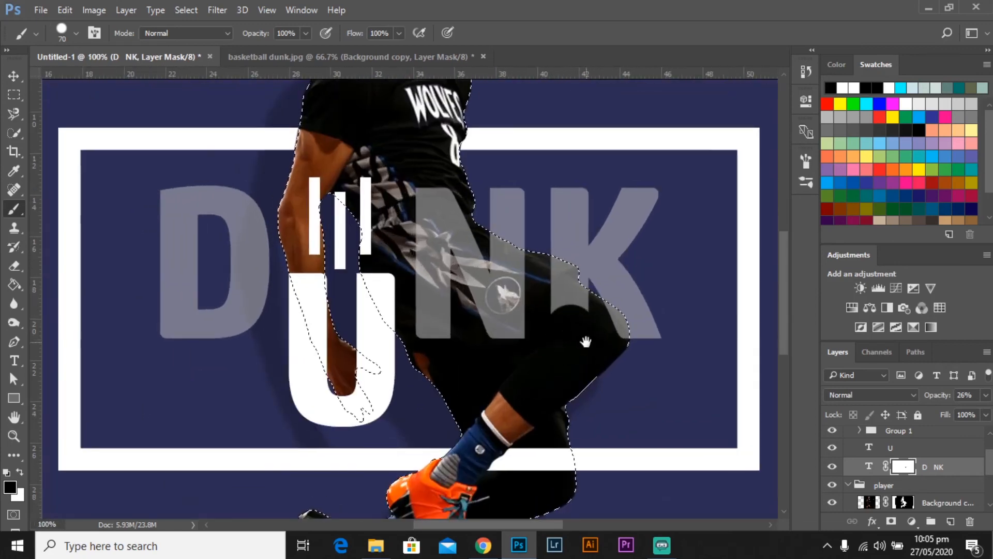
{"action": "key", "text": "ctrl+plus"}
{"action": "left_click_drag", "start_coordinate": [532, 345], "coordinate": [524, 278]}
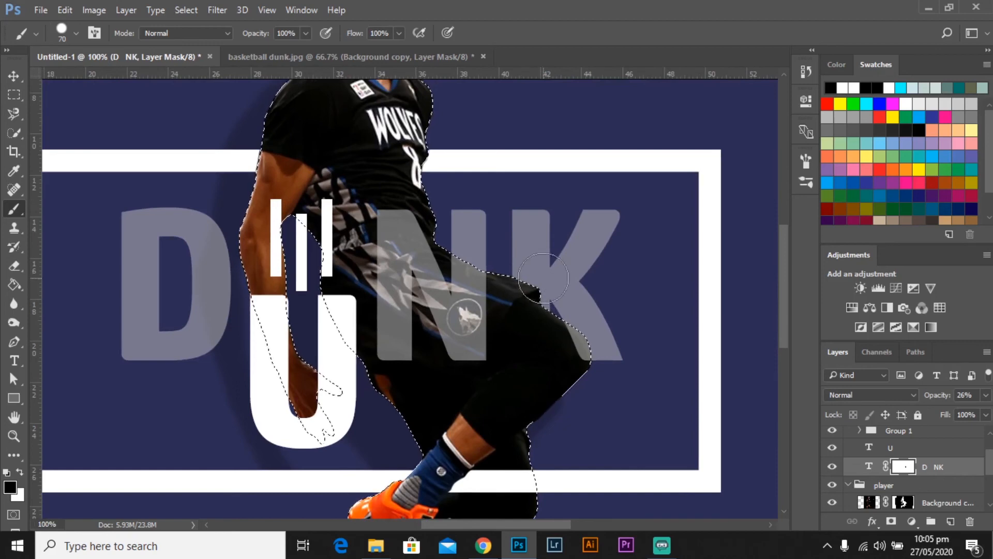
{"action": "key", "text": "ctrl+d"}
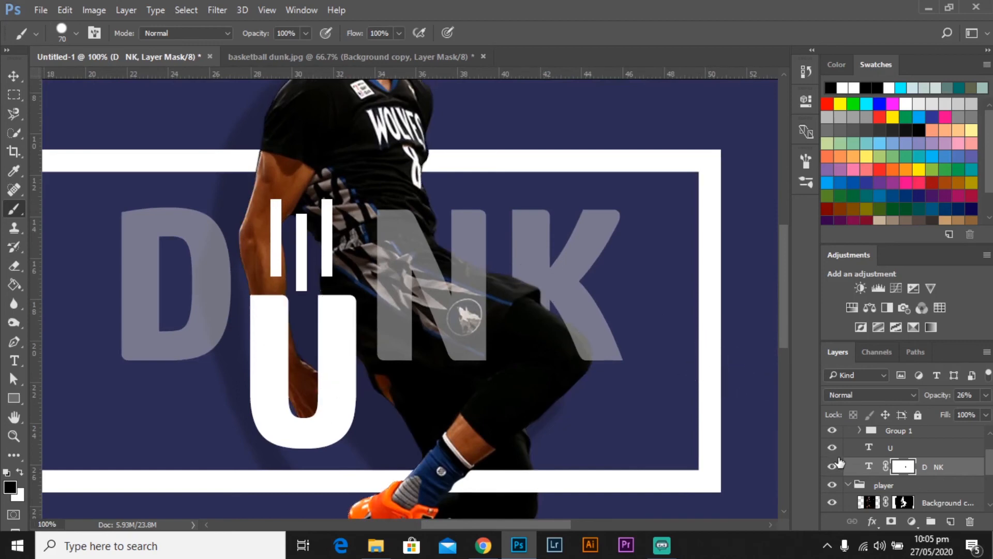
Set the D NK text layer's opacity to 100%
{"action": "left_click", "coordinate": [986, 396]}
{"action": "left_click", "coordinate": [985, 413]}
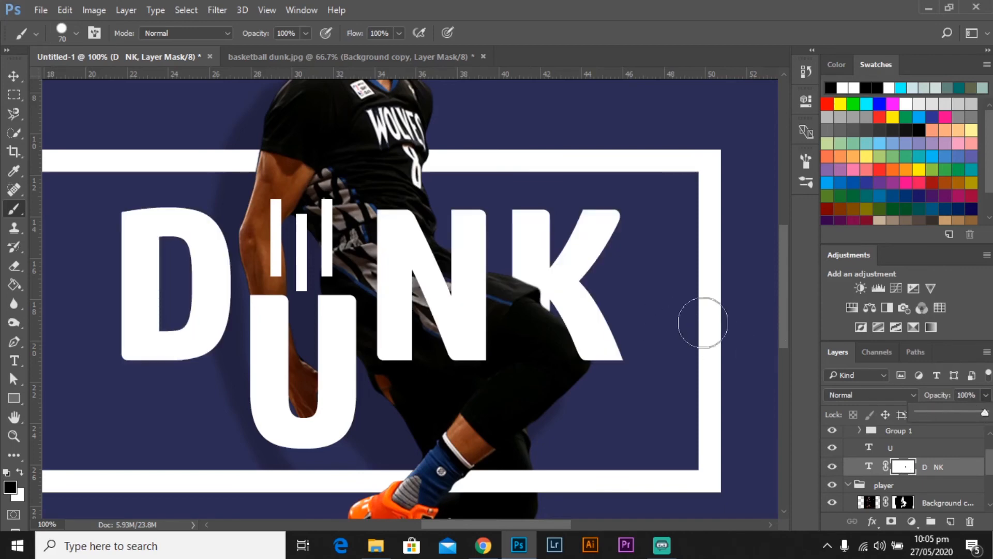
{"action": "key", "text": "ctrl+minus"}
{"action": "key", "text": "ctrl+minus"}
{"action": "key", "text": "ctrl+minus"}
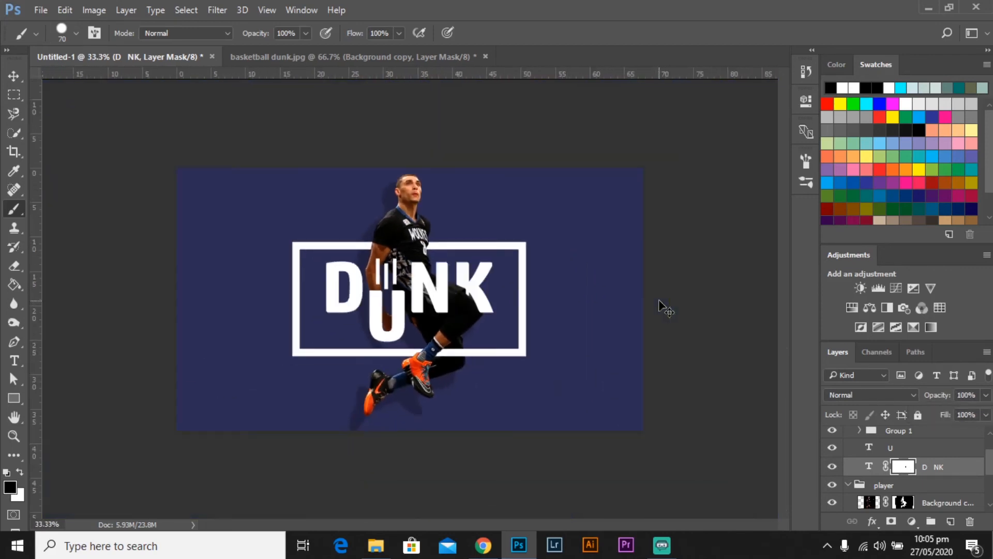
Add a blank layer mask to the U text layer
{"action": "left_click", "coordinate": [19, 79]}
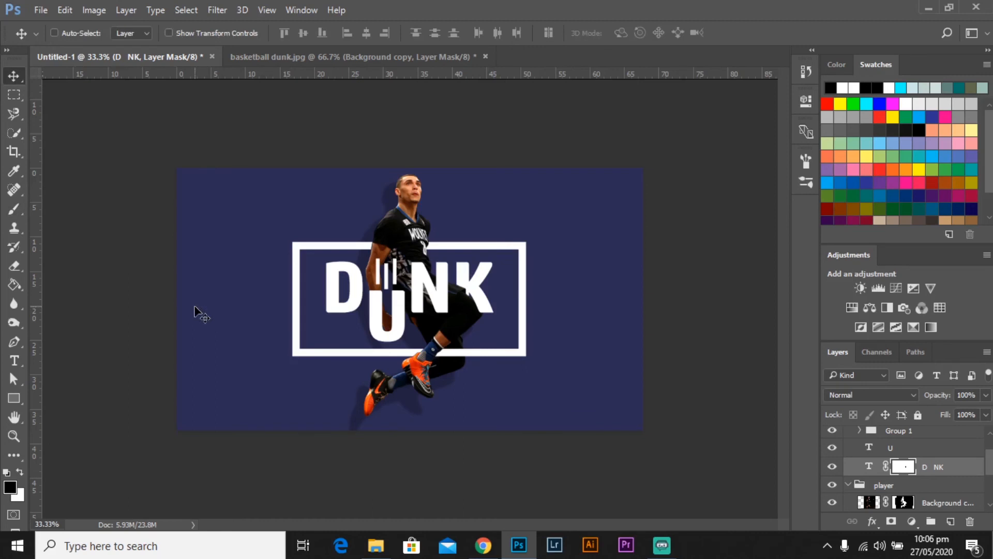
{"action": "key", "text": "ctrl+plus"}
{"action": "key", "text": "ctrl+plus"}
{"action": "key", "text": "ctrl+plus"}
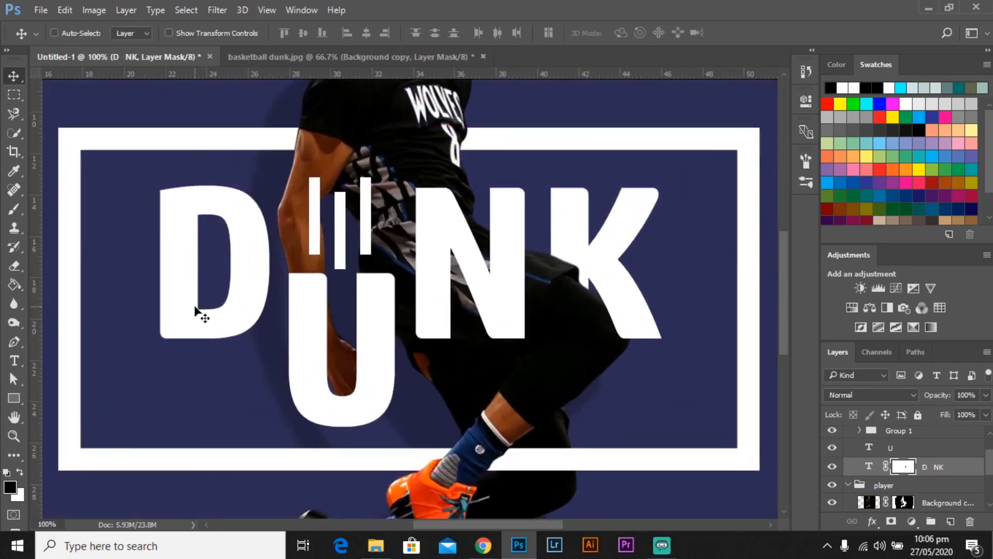
{"action": "scroll", "coordinate": [444, 243], "scroll_direction": "down", "scroll_amount": 3}
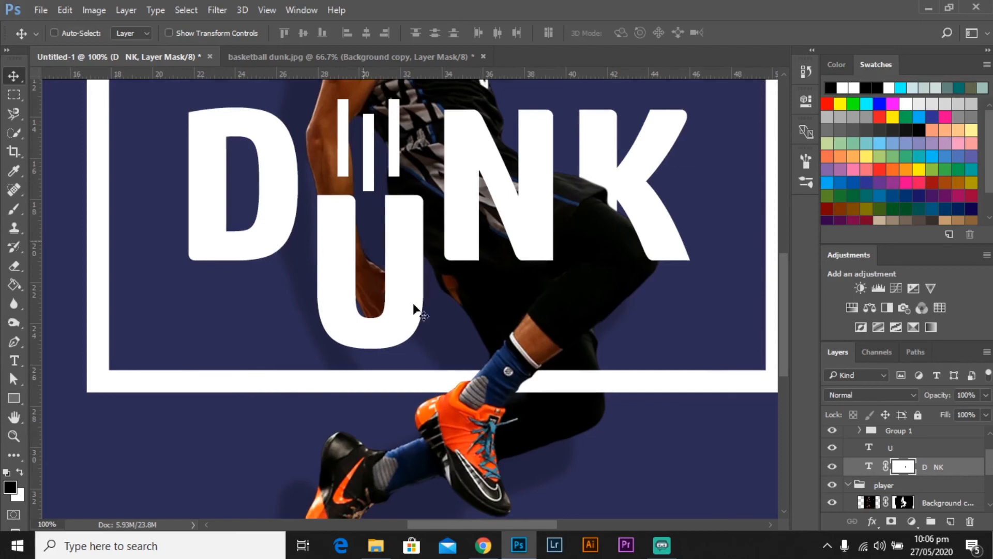
{"action": "left_click", "coordinate": [913, 453]}
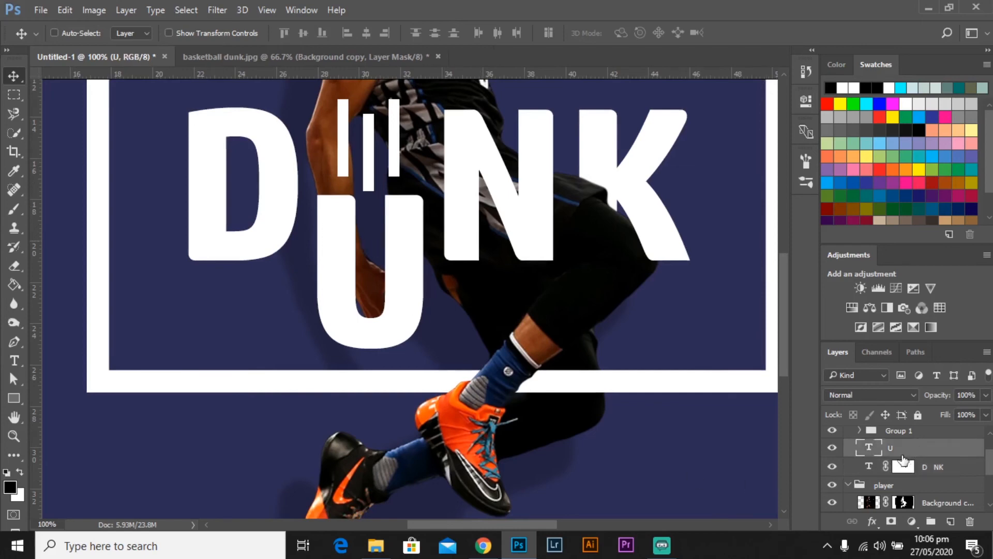
{"action": "left_click", "coordinate": [899, 504], "text": "ctrl"}
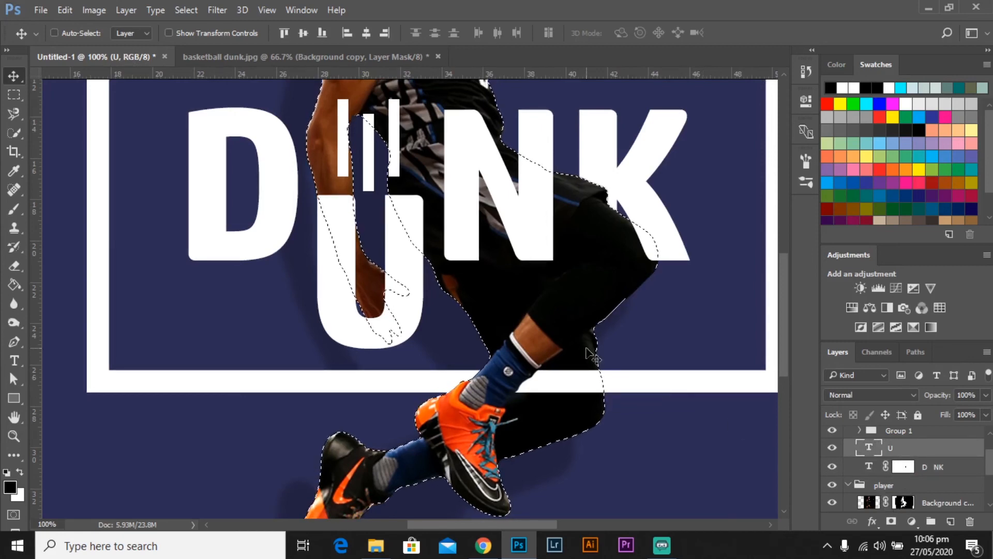
{"action": "left_click", "coordinate": [892, 522]}
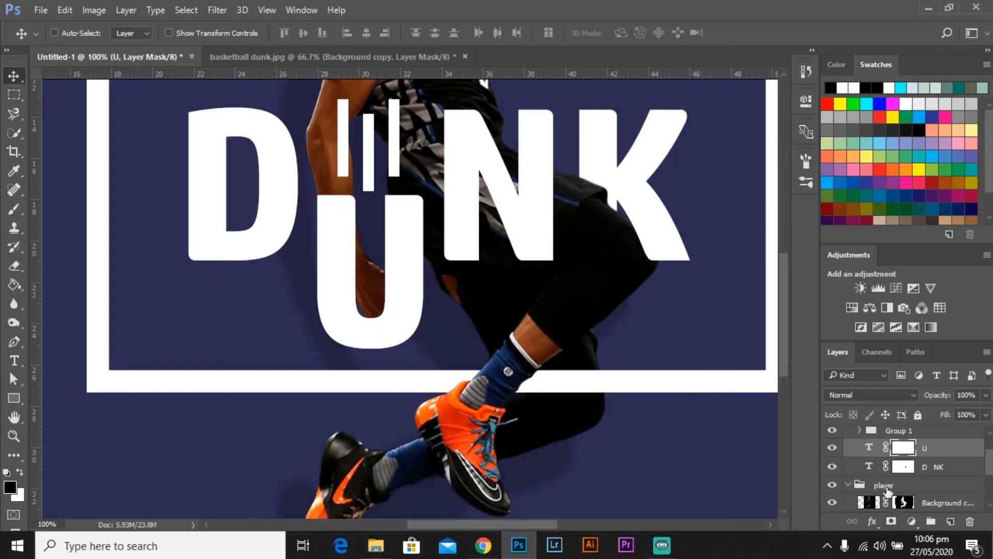
Load the player's outline as a selection, paint black on the U layer's mask over the forearm, and deselect
{"action": "left_click", "coordinate": [901, 505], "text": "ctrl"}
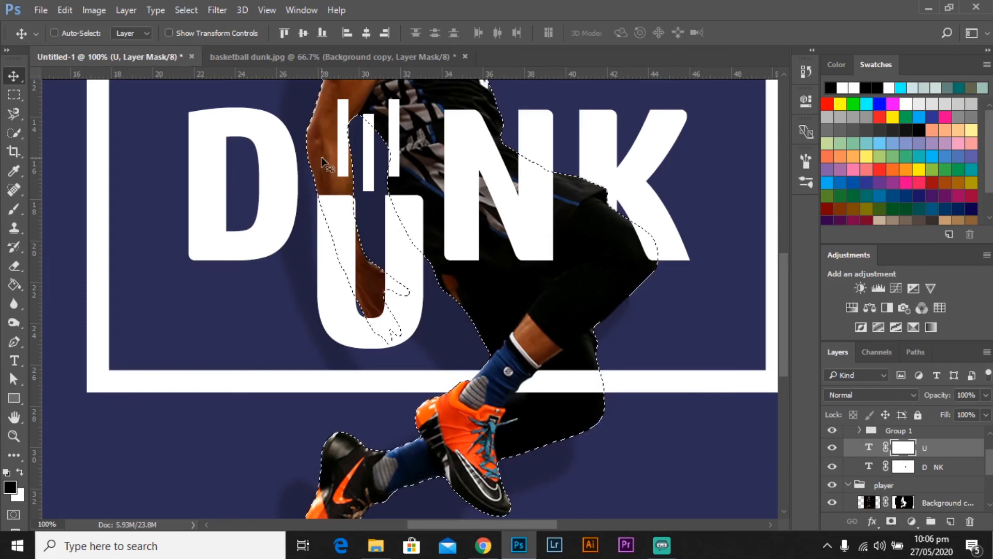
{"action": "key", "text": "w"}
{"action": "key", "text": "b"}
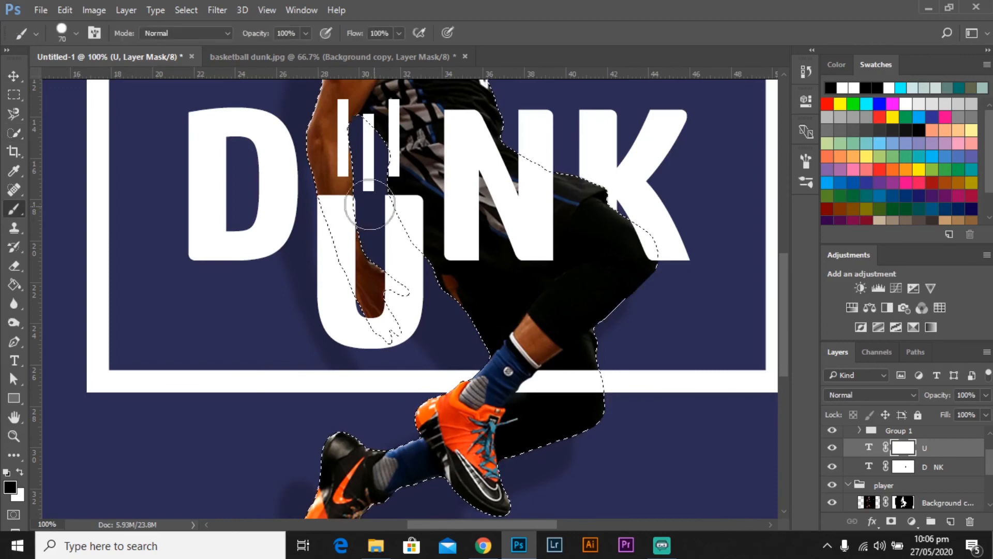
{"action": "mouse_move", "coordinate": [346, 186]}
{"action": "left_mouse_down"}
{"action": "mouse_move", "coordinate": [360, 197]}
{"action": "mouse_move", "coordinate": [347, 213]}
{"action": "mouse_move", "coordinate": [373, 265]}
{"action": "mouse_move", "coordinate": [336, 217]}
{"action": "mouse_move", "coordinate": [344, 181]}
{"action": "mouse_move", "coordinate": [331, 207]}
{"action": "mouse_move", "coordinate": [345, 279]}
{"action": "left_mouse_up"}
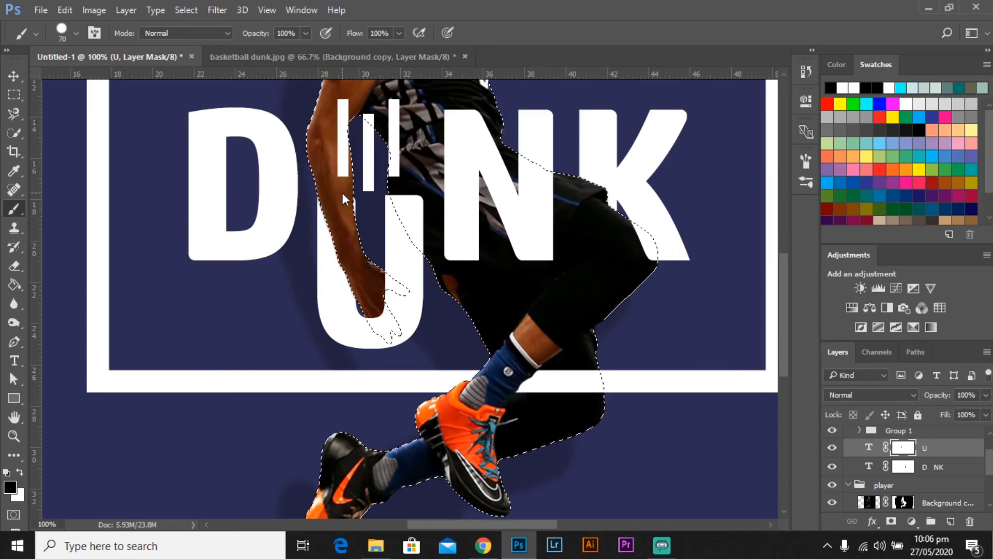
{"action": "key", "text": "ctrl+d"}
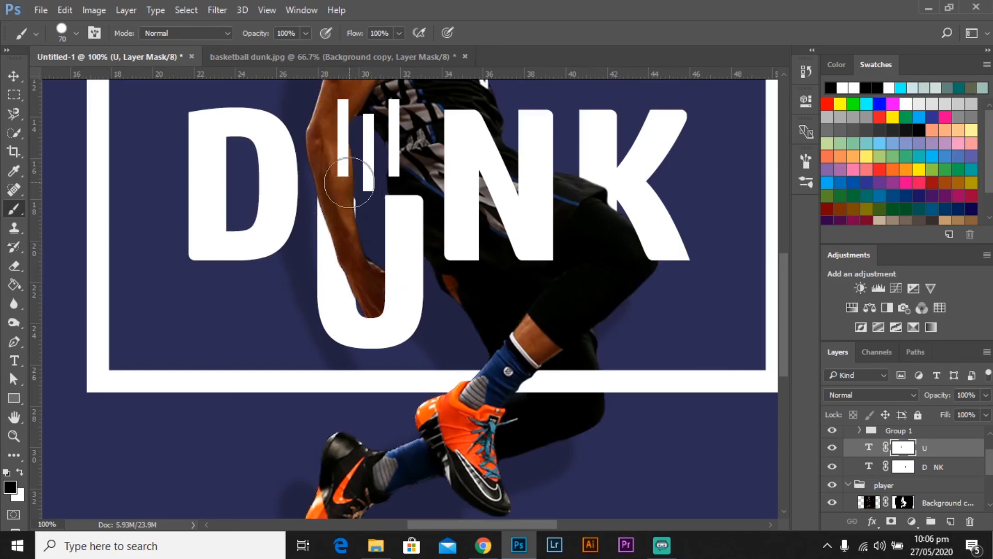
Reduce the brush size to 30
{"action": "key", "text": "bracketleft"}
{"action": "key", "text": "bracketleft"}
{"action": "key", "text": "bracketleft"}
{"action": "key", "text": "bracketleft"}
{"action": "left_click", "coordinate": [14, 75]}
{"action": "key", "text": "ctrl+0"}
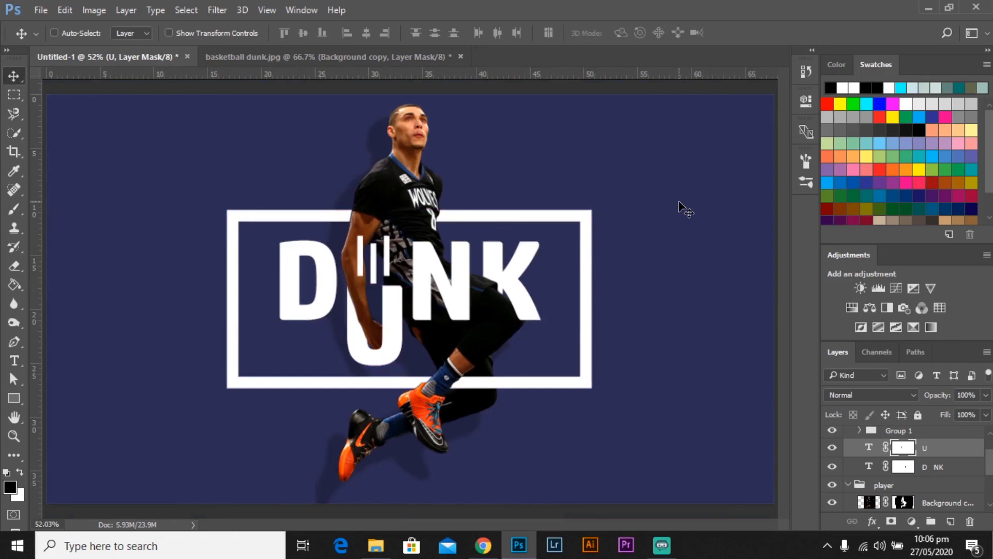
Add a blank layer mask to the middle motion bar's layer, Rectangle 1 copy, inside Group 1
{"action": "key", "text": "ctrl+plus"}
{"action": "key", "text": "ctrl+plus"}
{"action": "key", "text": "ctrl+plus"}
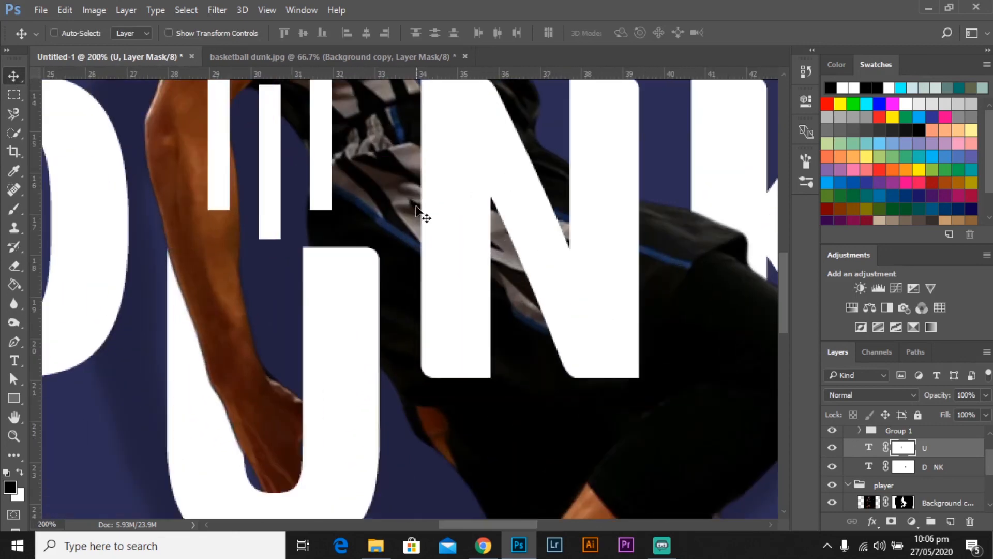
{"action": "left_click_drag", "start_coordinate": [433, 210], "coordinate": [549, 318]}
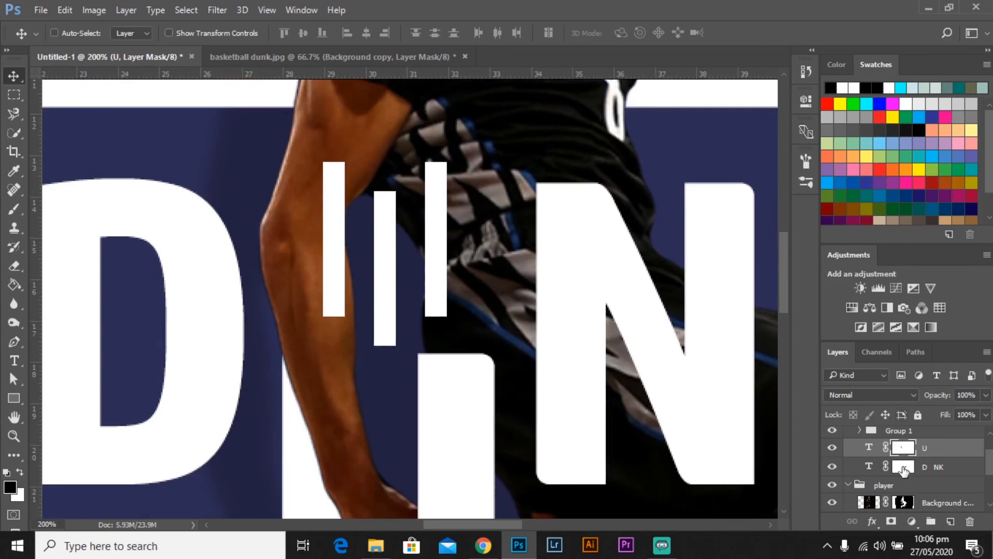
{"action": "scroll", "coordinate": [904, 470], "scroll_direction": "up", "scroll_amount": 2}
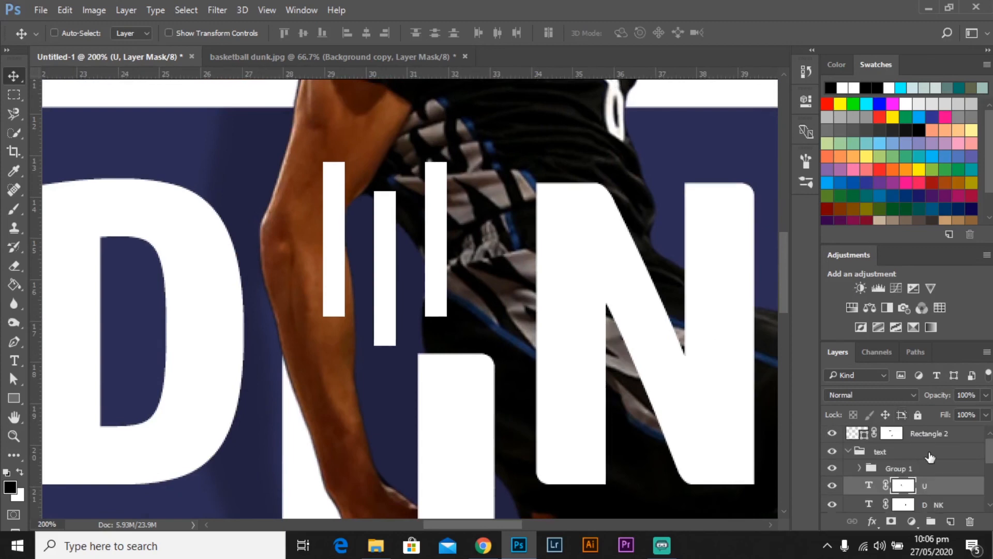
{"action": "left_click", "coordinate": [870, 471]}
{"action": "left_click", "coordinate": [859, 472]}
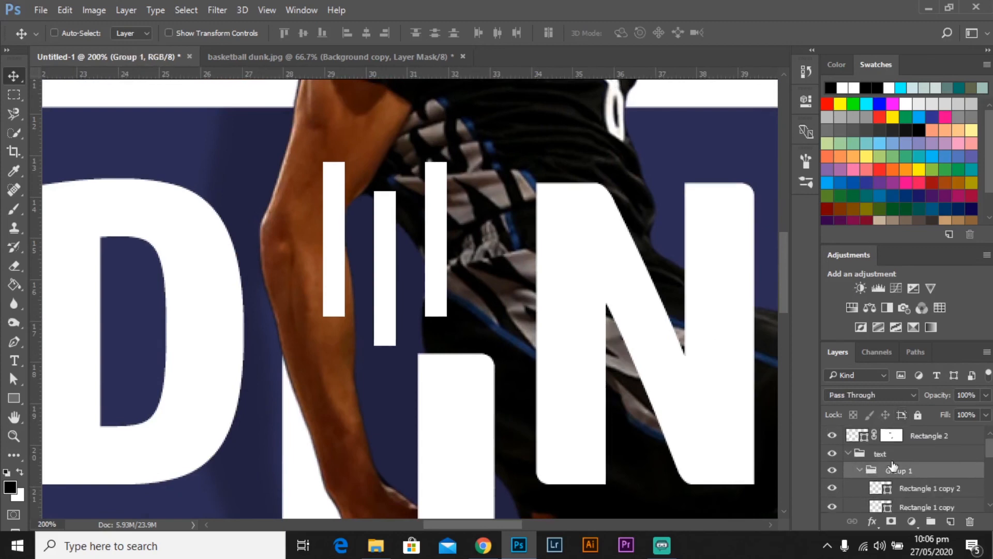
{"action": "scroll", "coordinate": [905, 462], "scroll_direction": "down", "scroll_amount": 2}
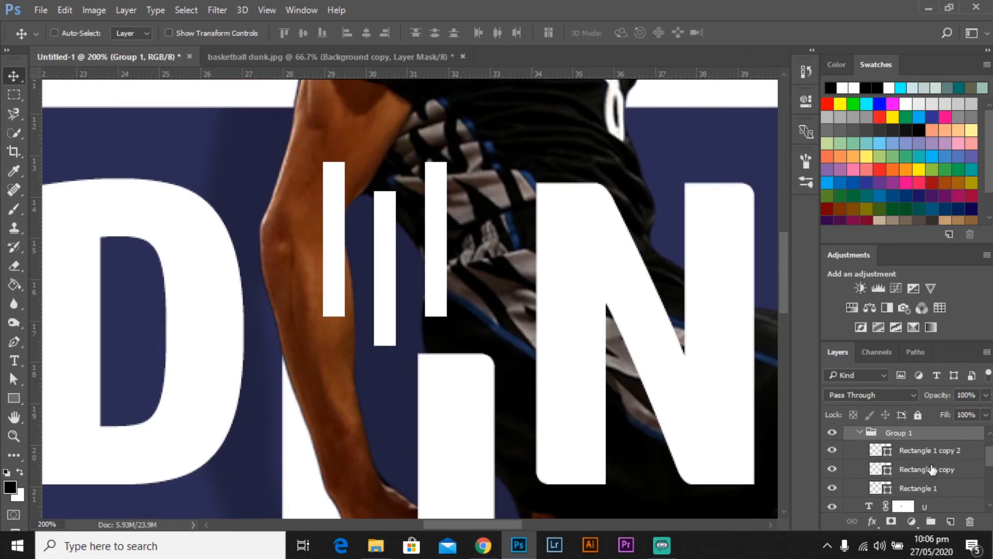
{"action": "left_click", "coordinate": [933, 470]}
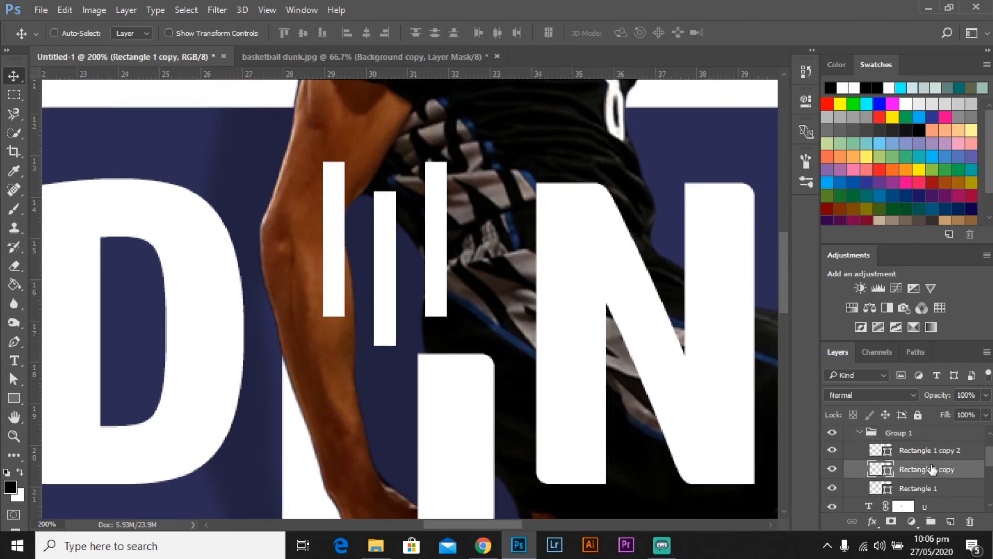
{"action": "left_click", "coordinate": [900, 524]}
Paint black on the middle bar's mask inside the player selection to hide its upper end behind the jersey, and deselect
{"action": "scroll", "coordinate": [916, 466], "scroll_direction": "down", "scroll_amount": 4}
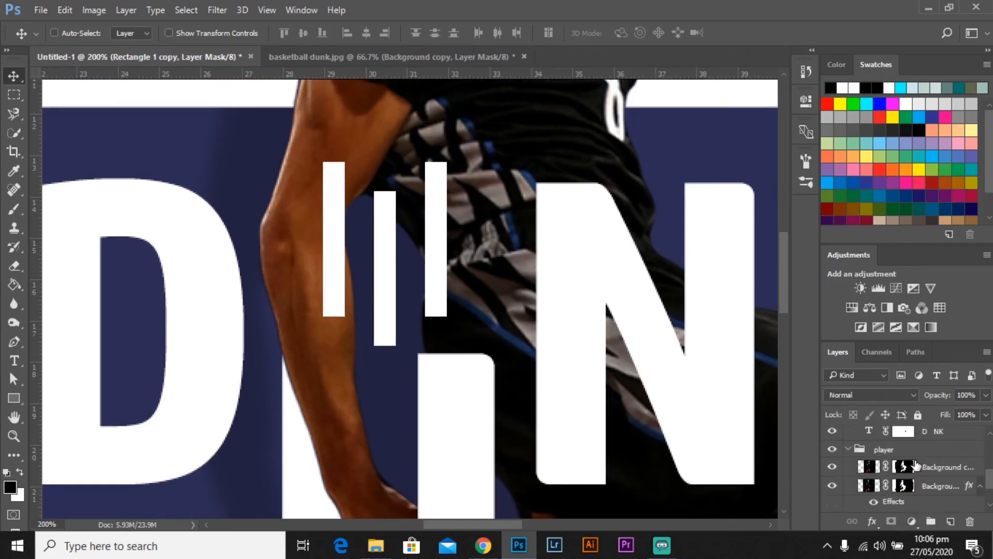
{"action": "left_click", "coordinate": [905, 468], "text": "ctrl"}
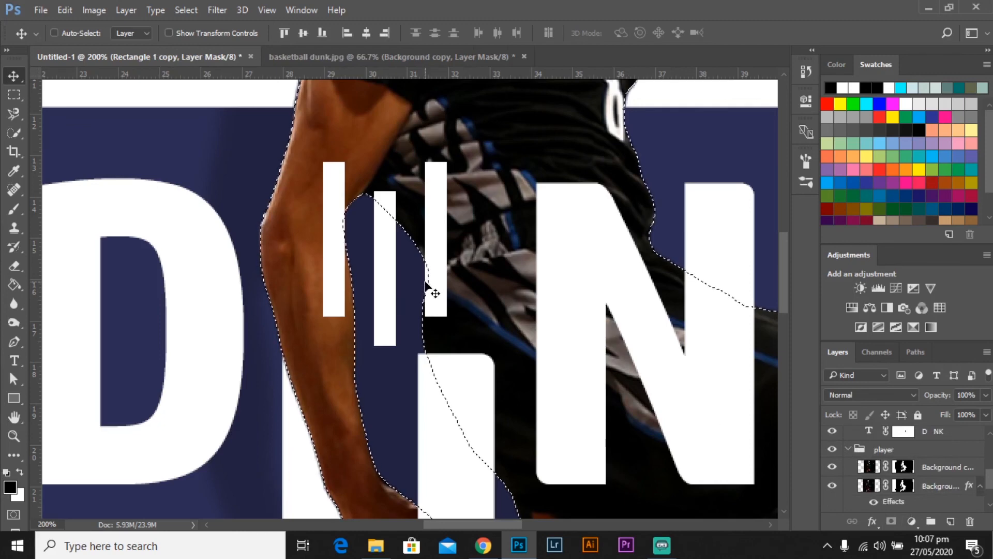
{"action": "scroll", "coordinate": [430, 289], "scroll_direction": "up", "scroll_amount": 1}
{"action": "scroll", "coordinate": [425, 284], "scroll_direction": "up", "scroll_amount": 1}
{"action": "key", "text": "b"}
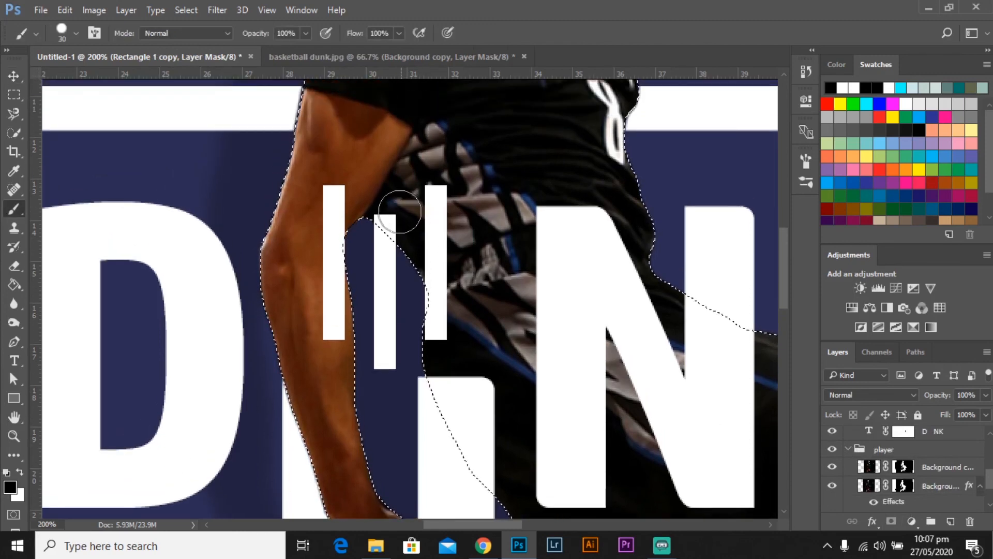
{"action": "left_click_drag", "start_coordinate": [393, 211], "coordinate": [405, 227]}
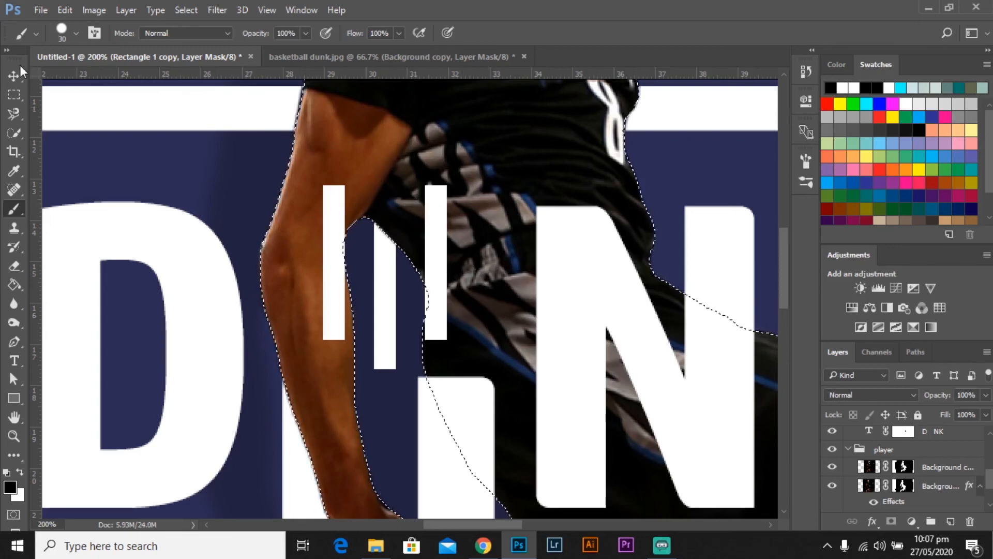
{"action": "left_click", "coordinate": [11, 77]}
{"action": "key", "text": "ctrl+minus"}
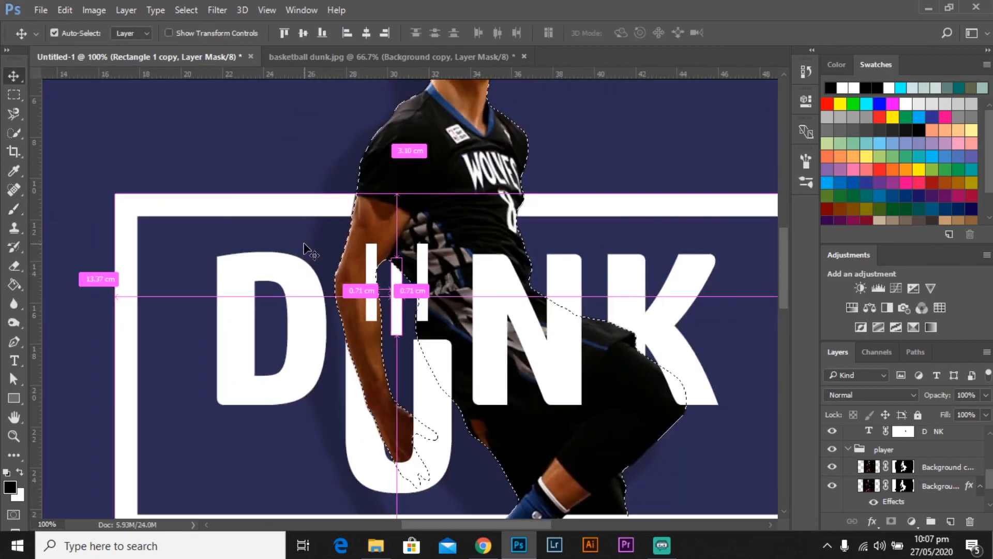
{"action": "key", "text": "ctrl+minus"}
{"action": "key", "text": "ctrl+minus"}
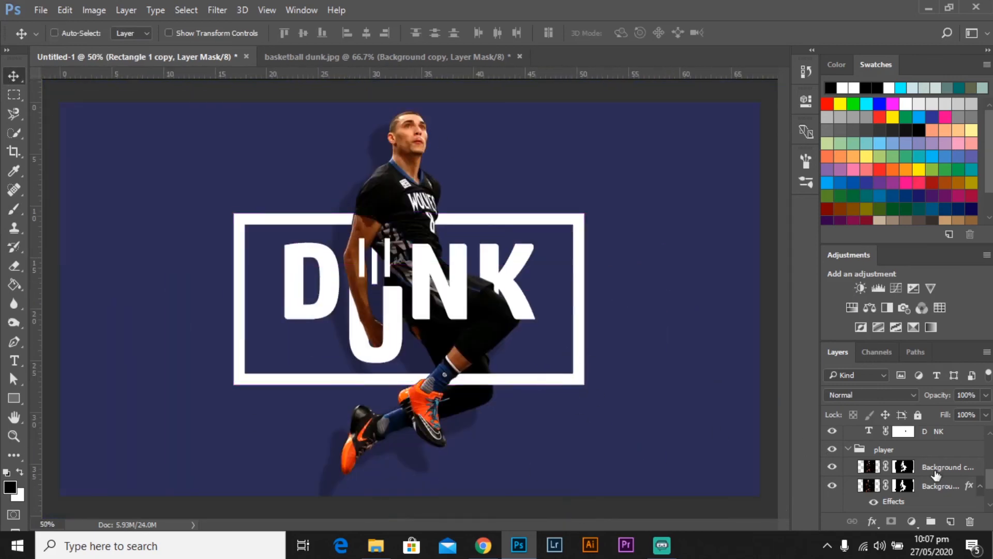
Select the image of the upper player layer, Background copy 2
{"action": "left_click", "coordinate": [963, 468]}
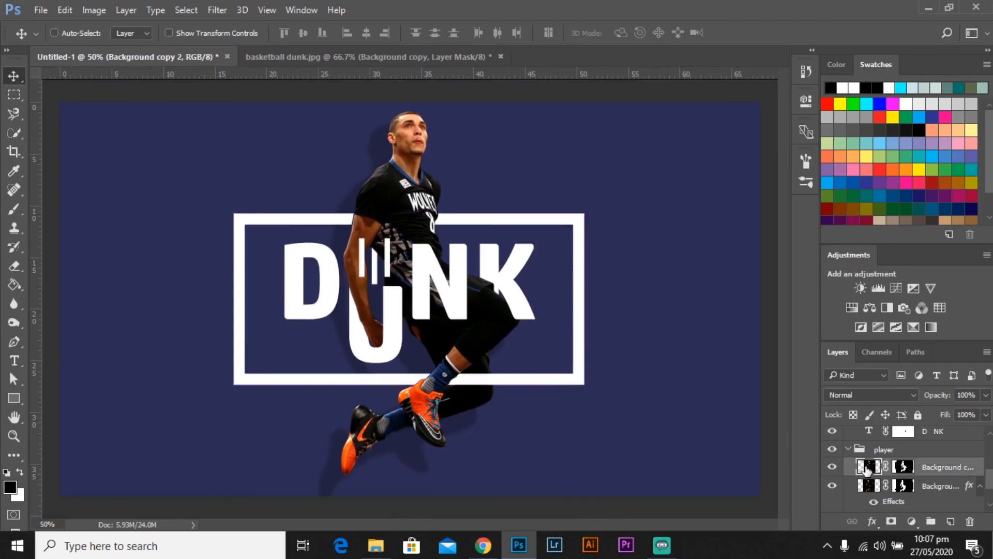
Try a Camera Raw filter on the player with exposure -0.25, contrast +6, highlights -14, shadows +10 and whites -9, and undo it
{"action": "left_click", "coordinate": [221, 11]}
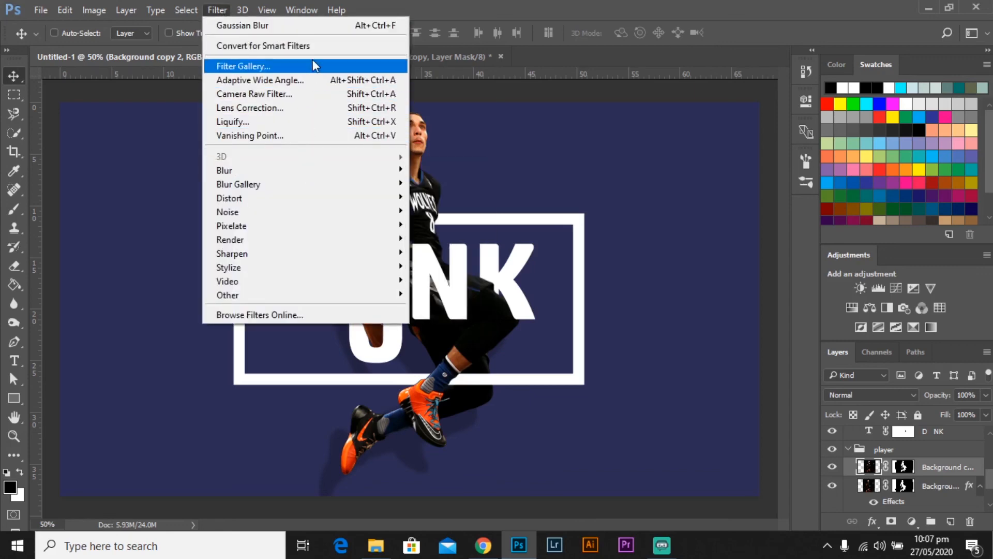
{"action": "left_click", "coordinate": [293, 94]}
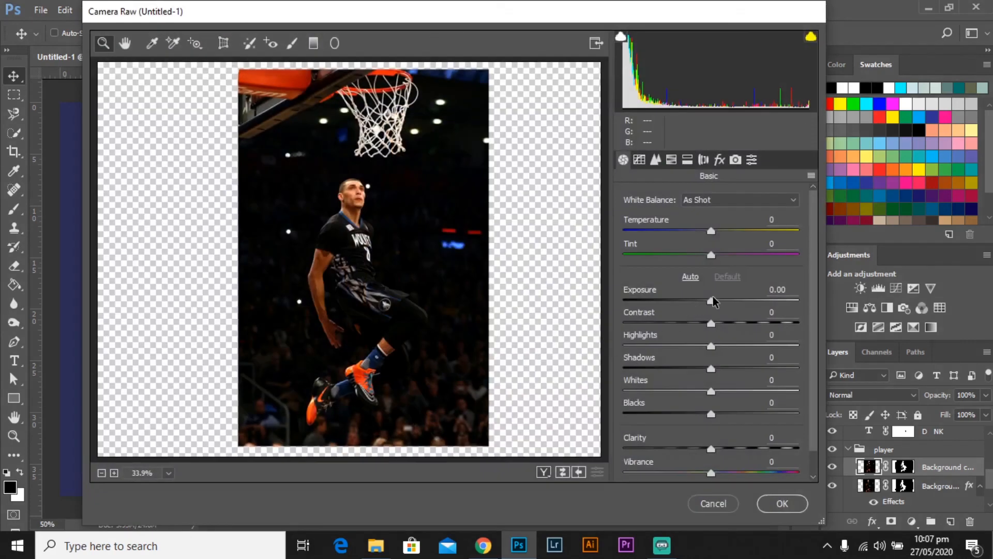
{"action": "left_click_drag", "start_coordinate": [712, 301], "coordinate": [725, 379]}
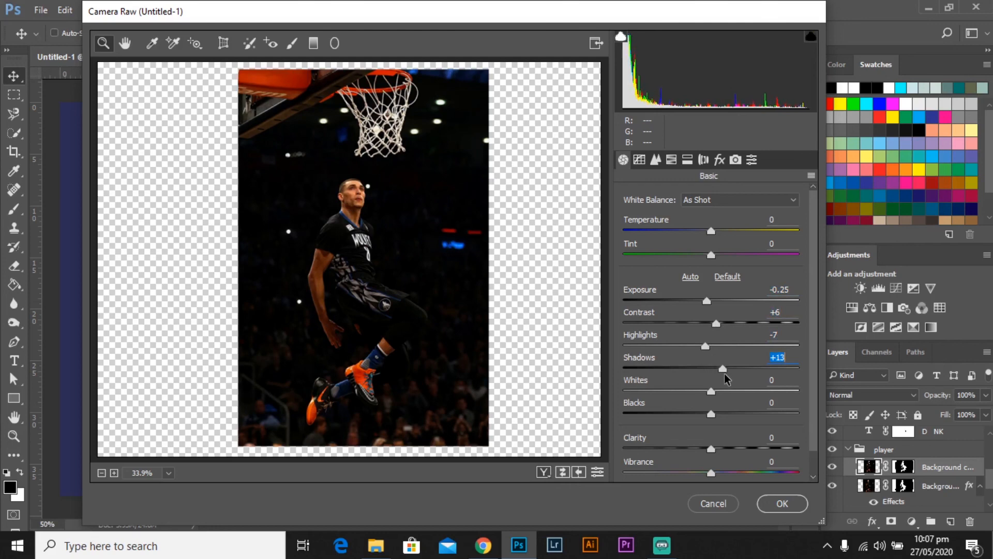
{"action": "left_click_drag", "start_coordinate": [705, 345], "coordinate": [702, 392]}
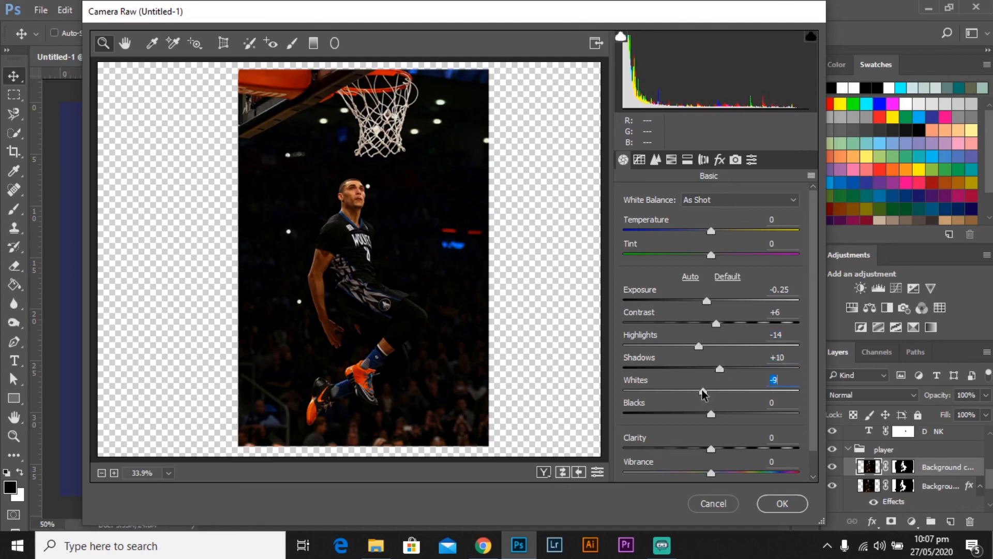
{"action": "left_click", "coordinate": [764, 506]}
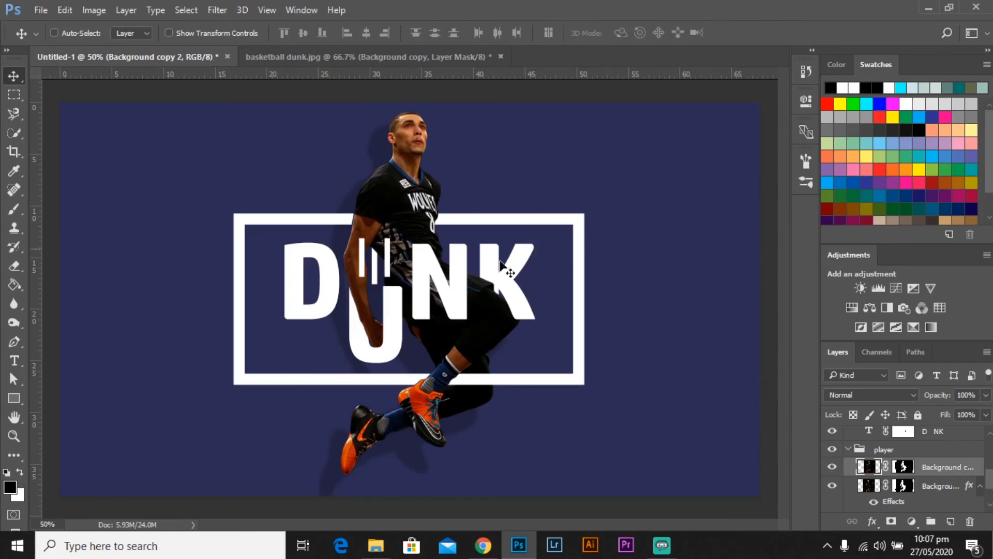
{"action": "key", "text": "ctrl+z"}
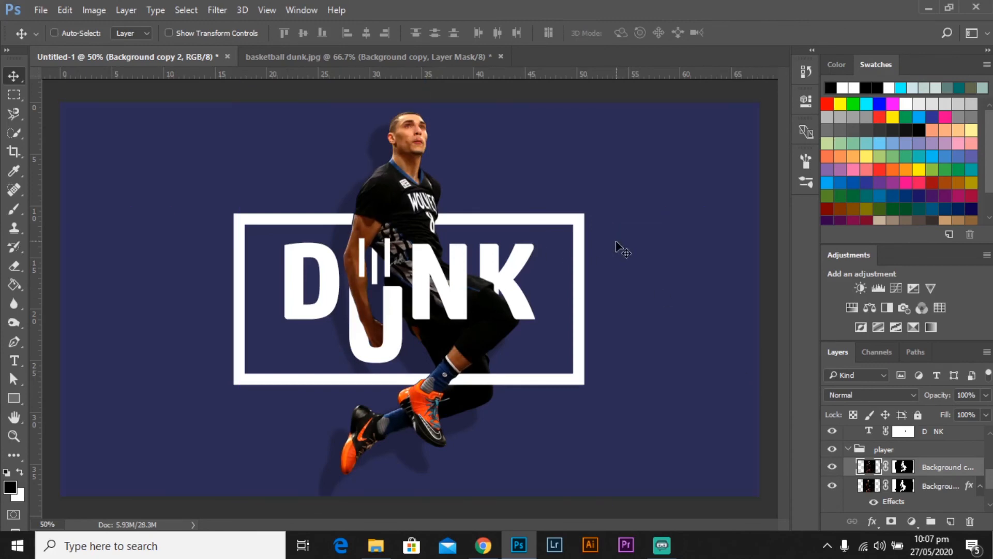
Apply a Camera Raw filter to the player with exposure -0.10, contrast -8, highlights -4, shadows +6, whites -2 and blacks 0
{"action": "left_click", "coordinate": [224, 11]}
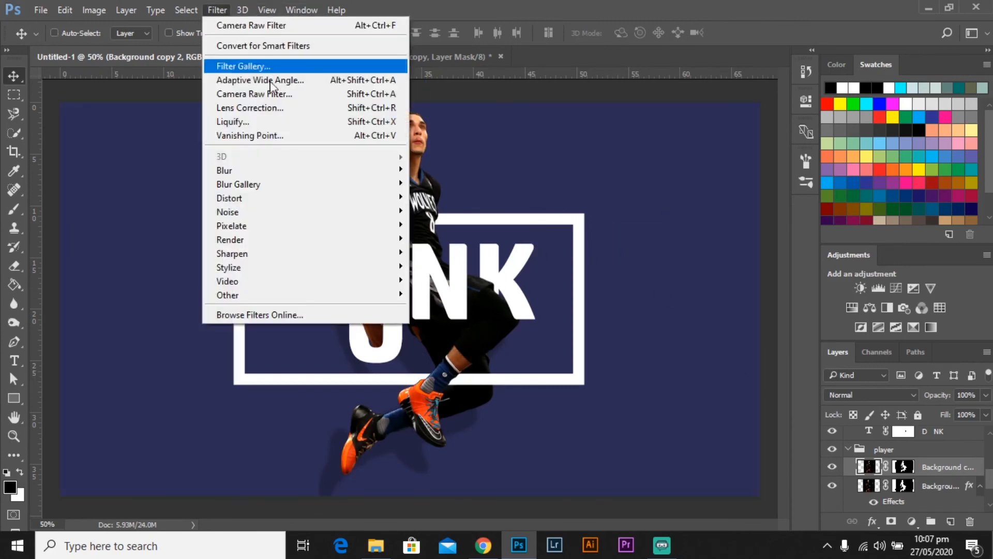
{"action": "left_click", "coordinate": [331, 96]}
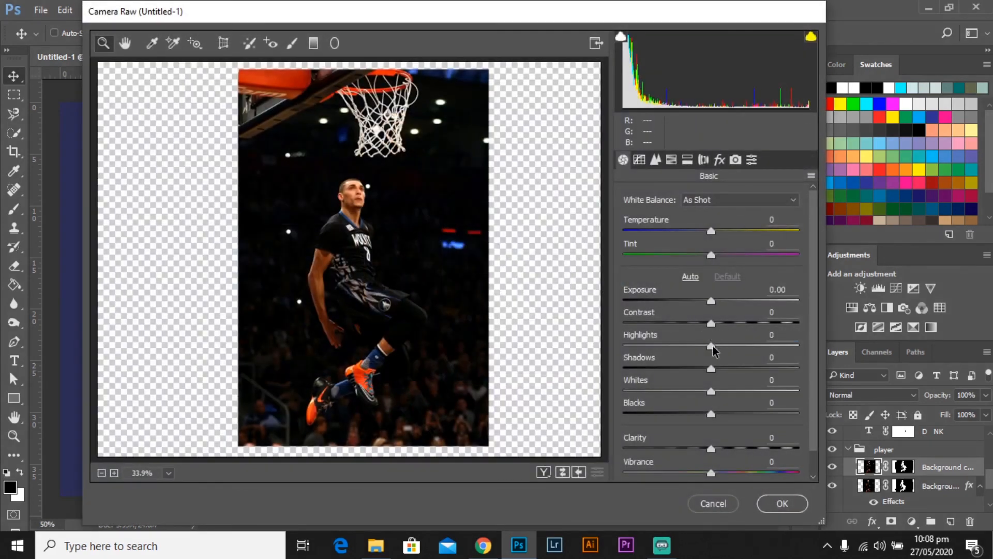
{"action": "left_click_drag", "start_coordinate": [713, 350], "coordinate": [711, 350]}
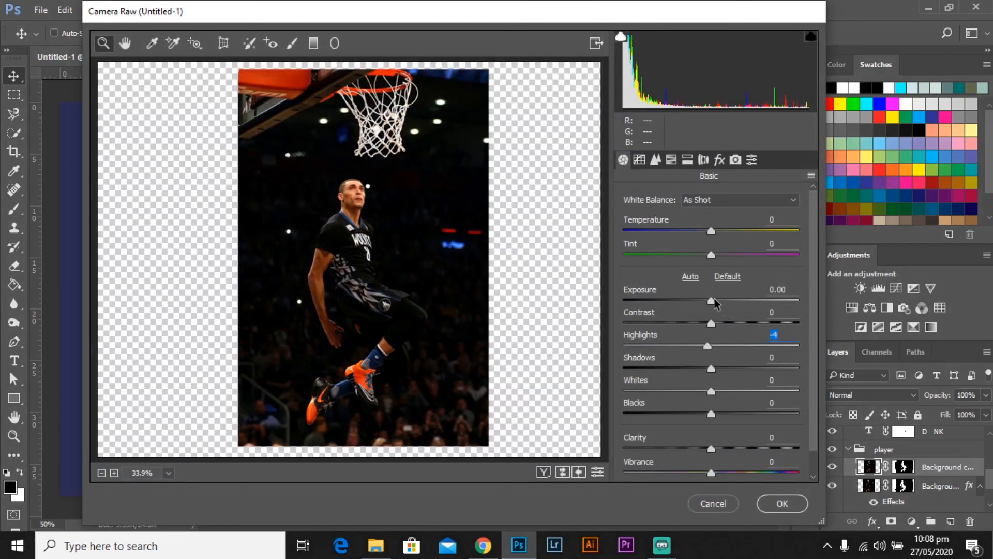
{"action": "left_click_drag", "start_coordinate": [713, 302], "coordinate": [710, 334]}
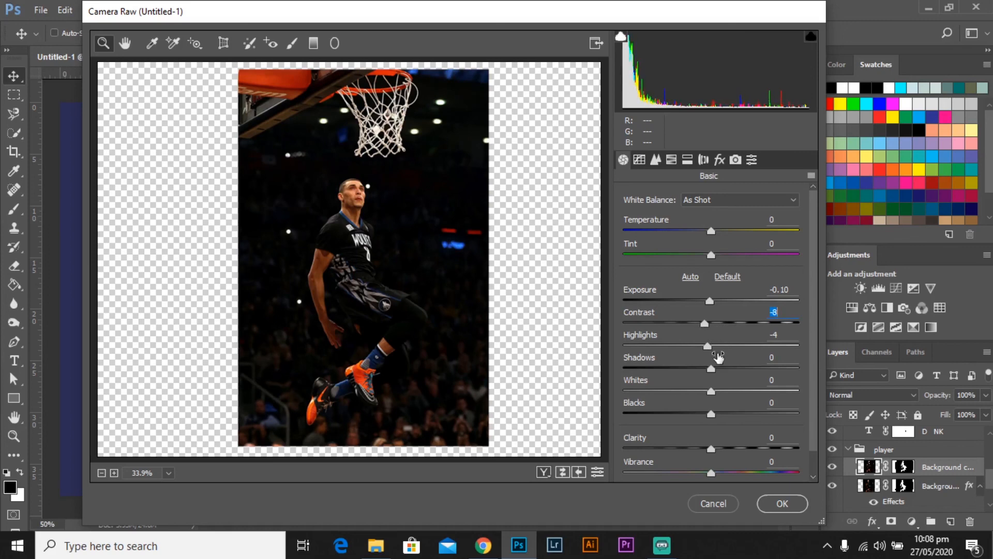
{"action": "left_click_drag", "start_coordinate": [711, 370], "coordinate": [712, 400]}
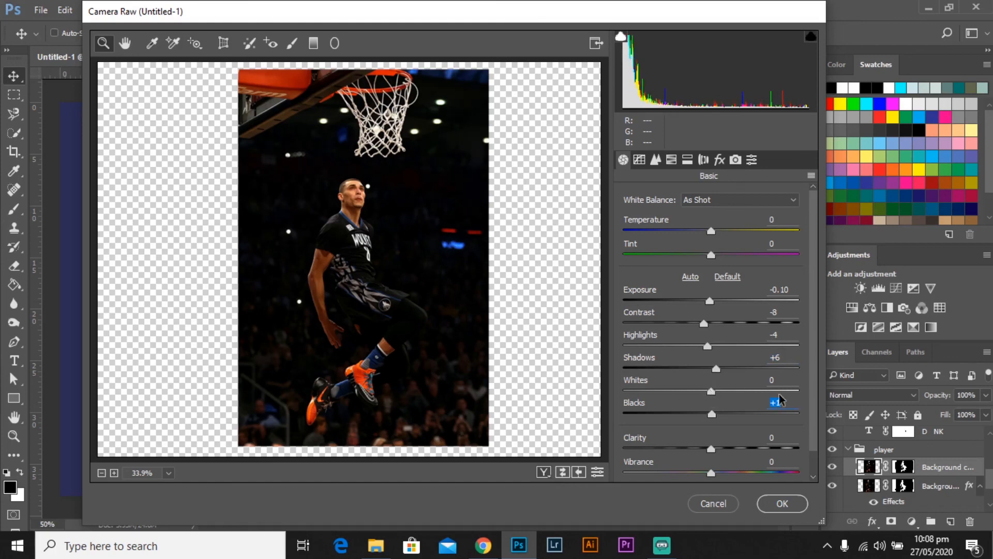
{"action": "type", "text": "0"}
{"action": "left_click_drag", "start_coordinate": [716, 394], "coordinate": [711, 395]}
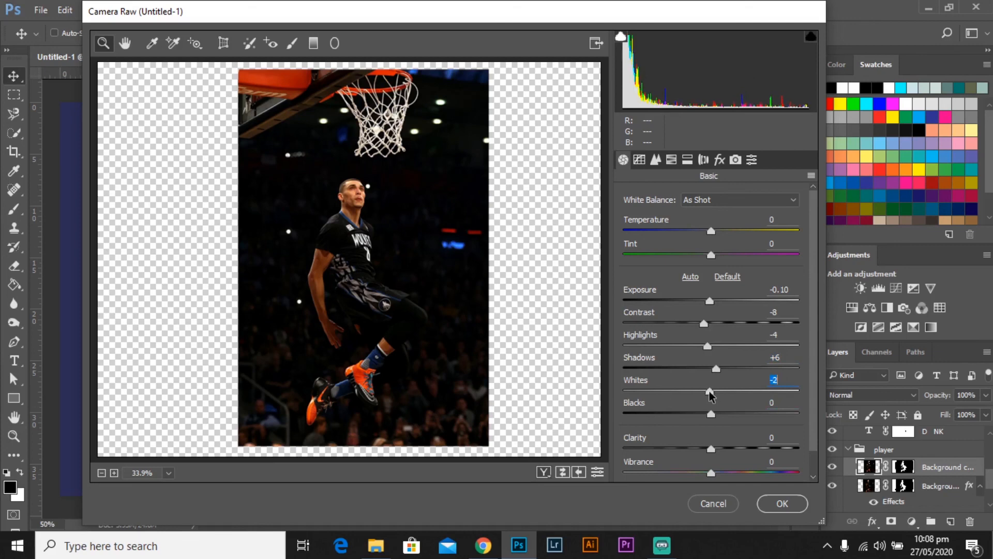
{"action": "left_click", "coordinate": [781, 505]}
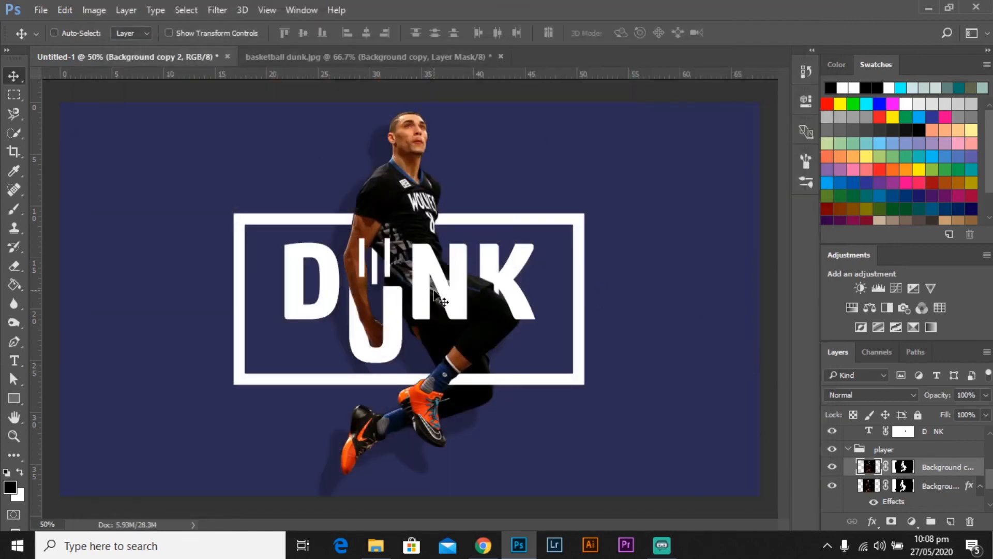
{"action": "key", "text": "ctrl+minus"}
{"action": "key", "text": "ctrl+plus"}
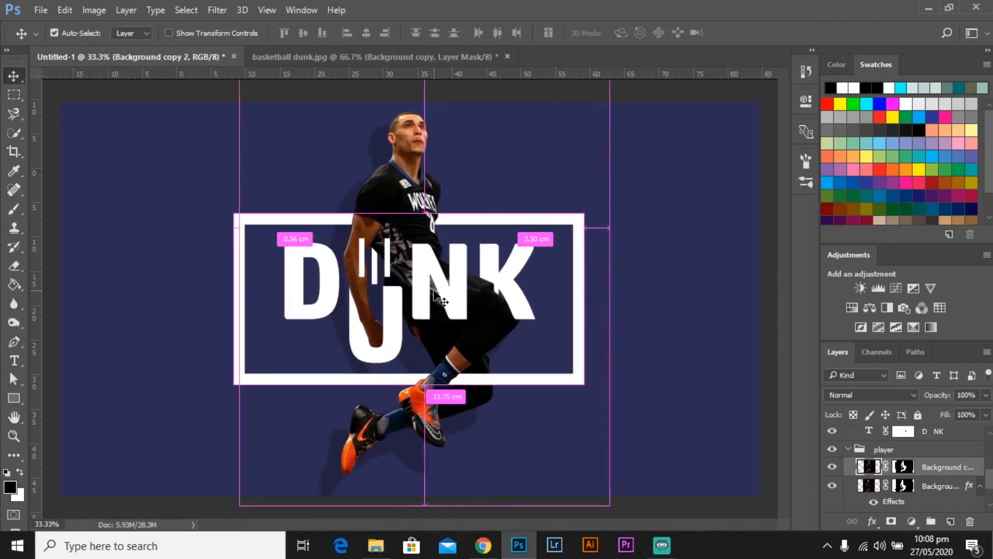